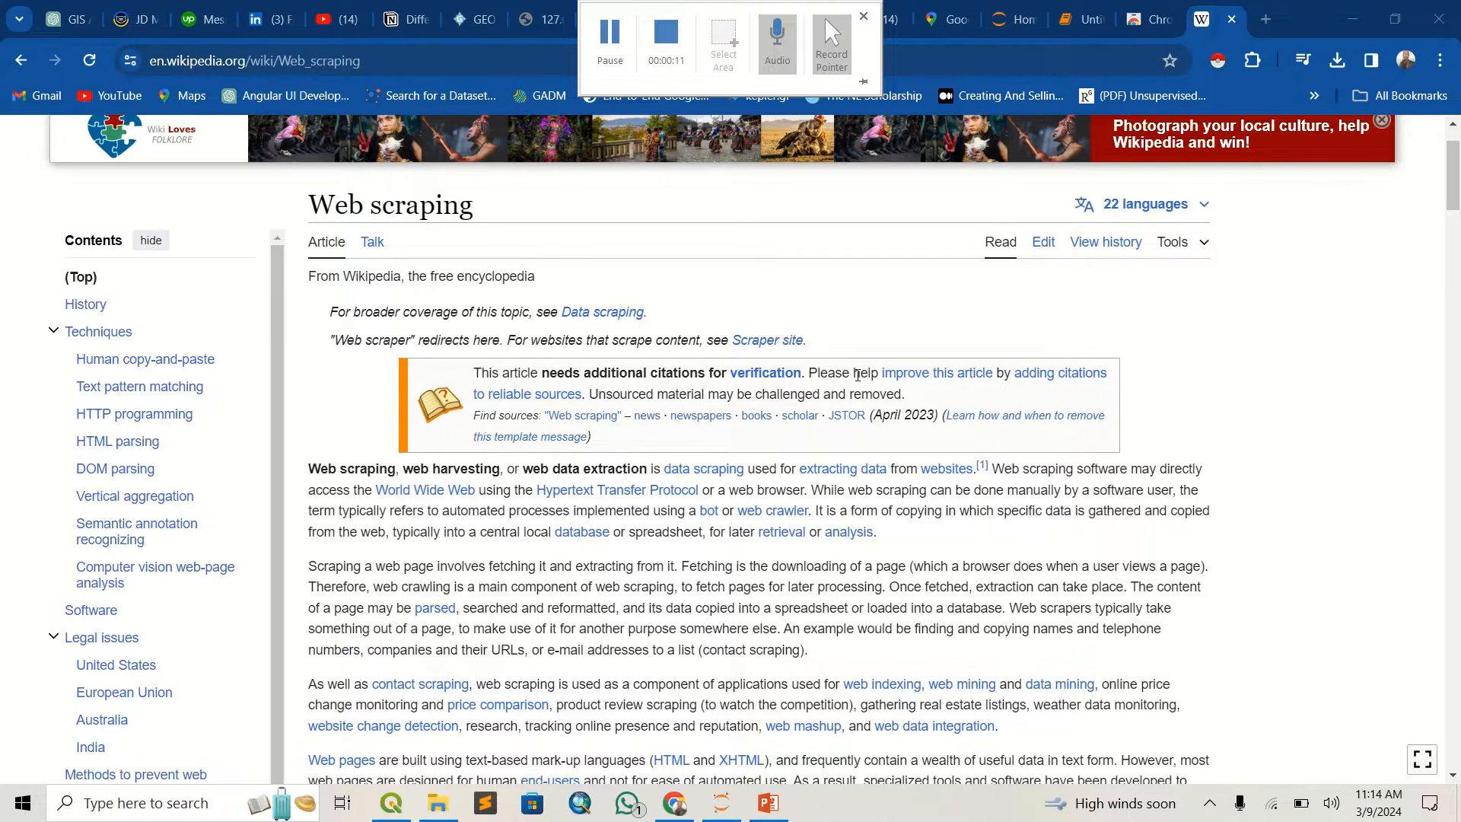
- Look through the introduction of the Wikipedia article on web scraping
scroll(857, 375, "down", 1)
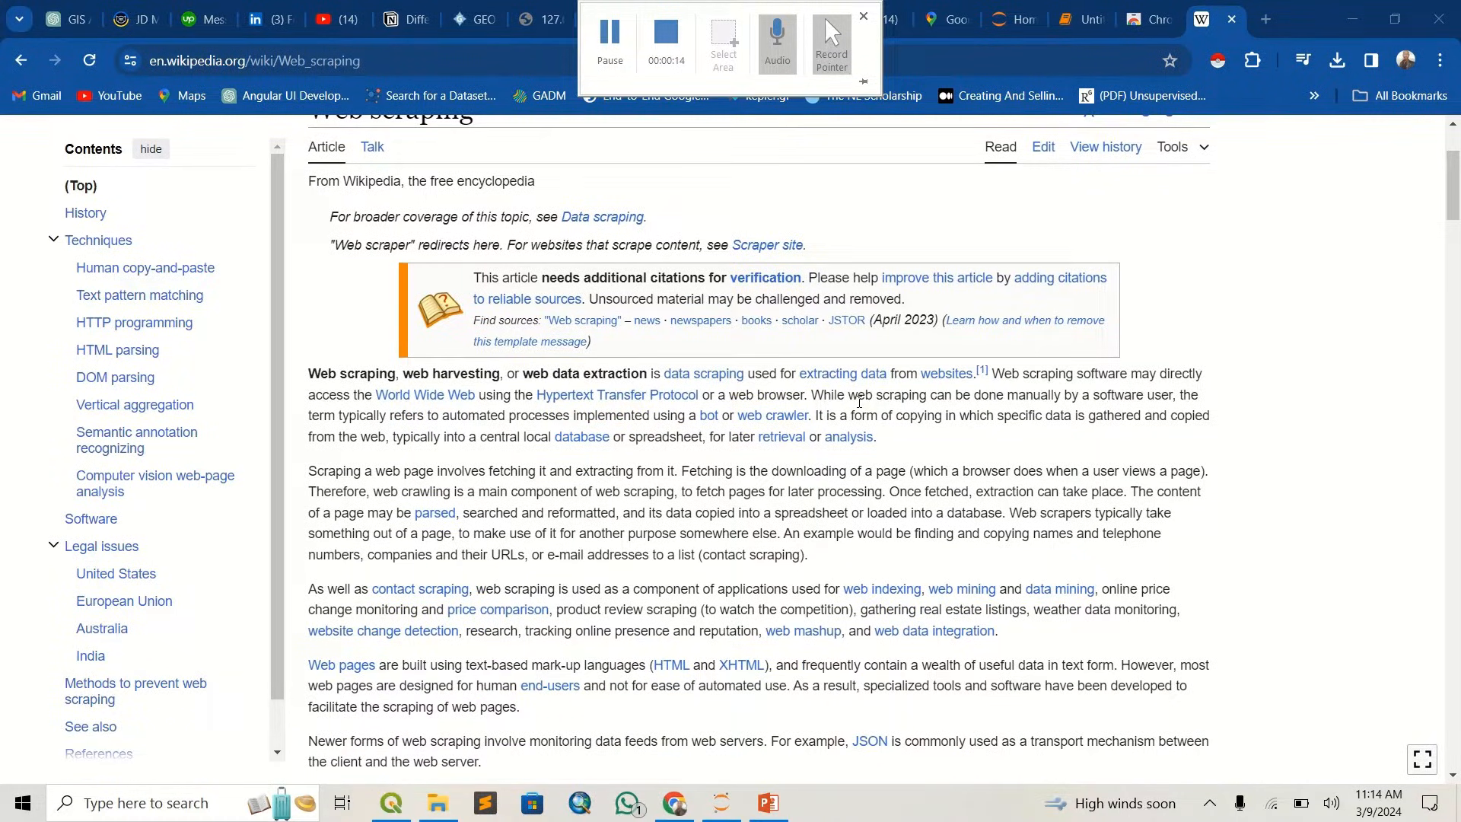
scroll(819, 534, "down", 1)
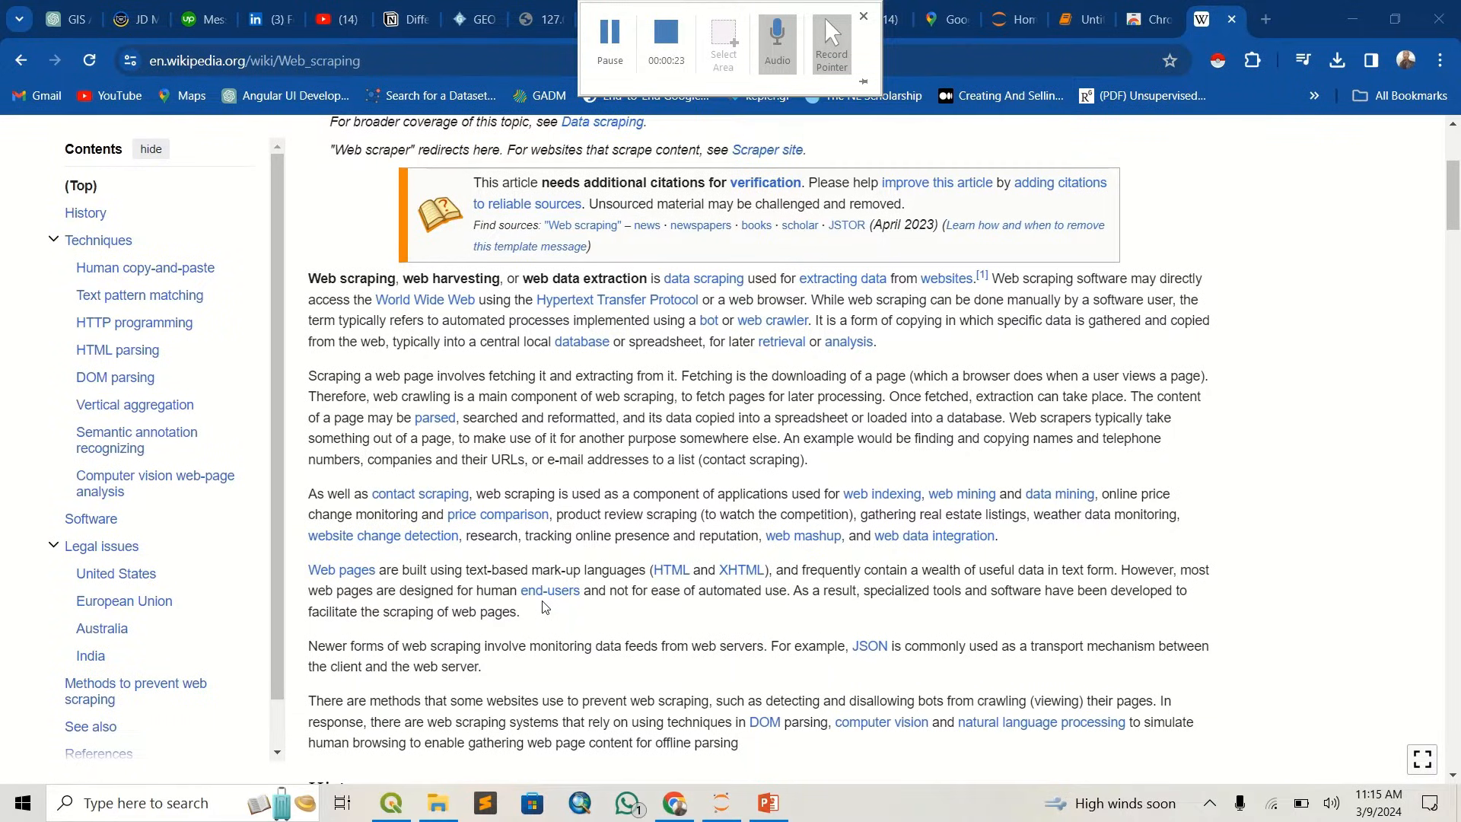
scroll(545, 607, "down", 2)
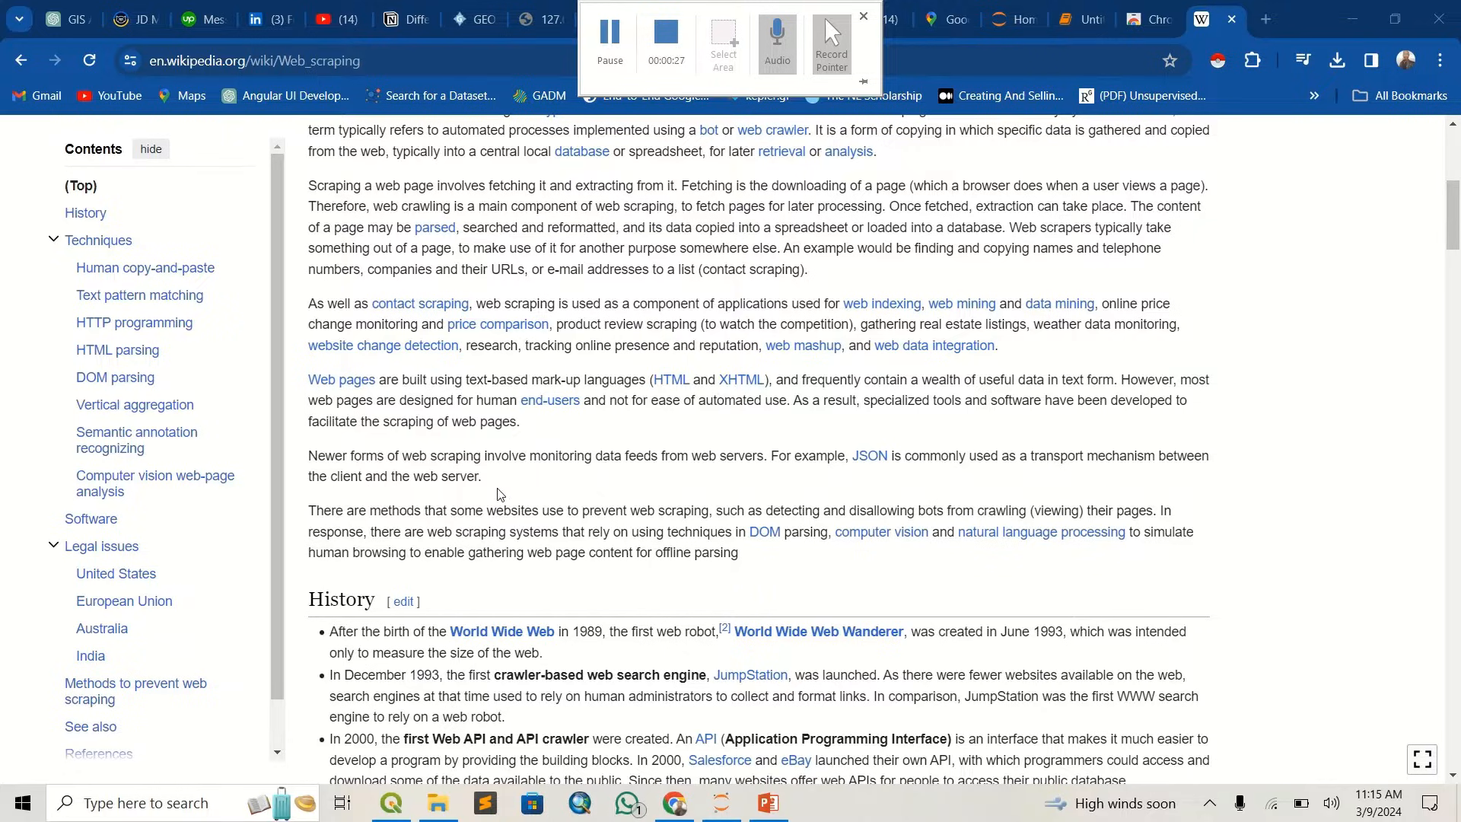
scroll(566, 500, "up", 5)
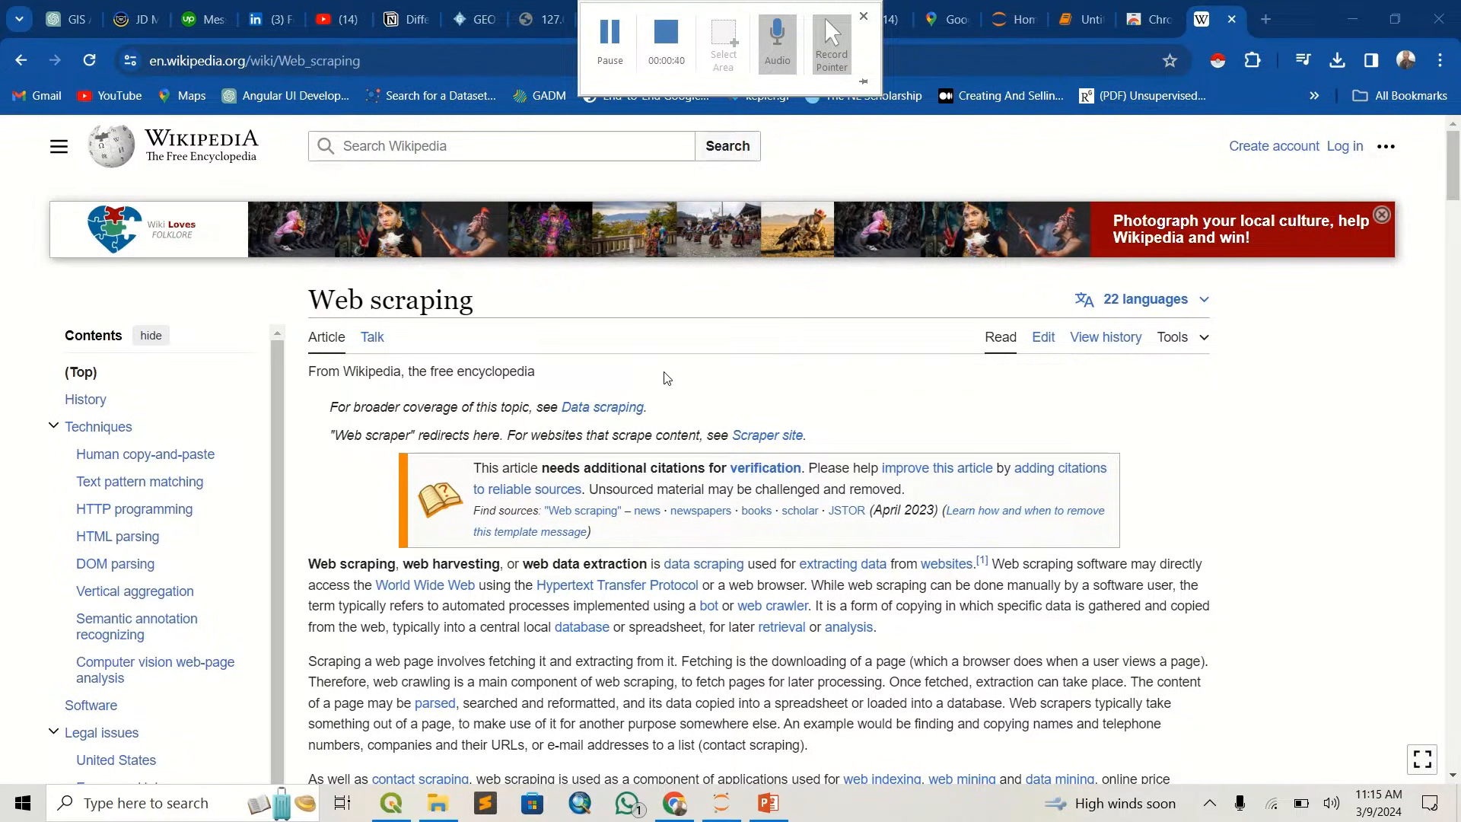
- Switch to Google Maps, search for "malls in nairobi" and look through the results
left_click(943, 19)
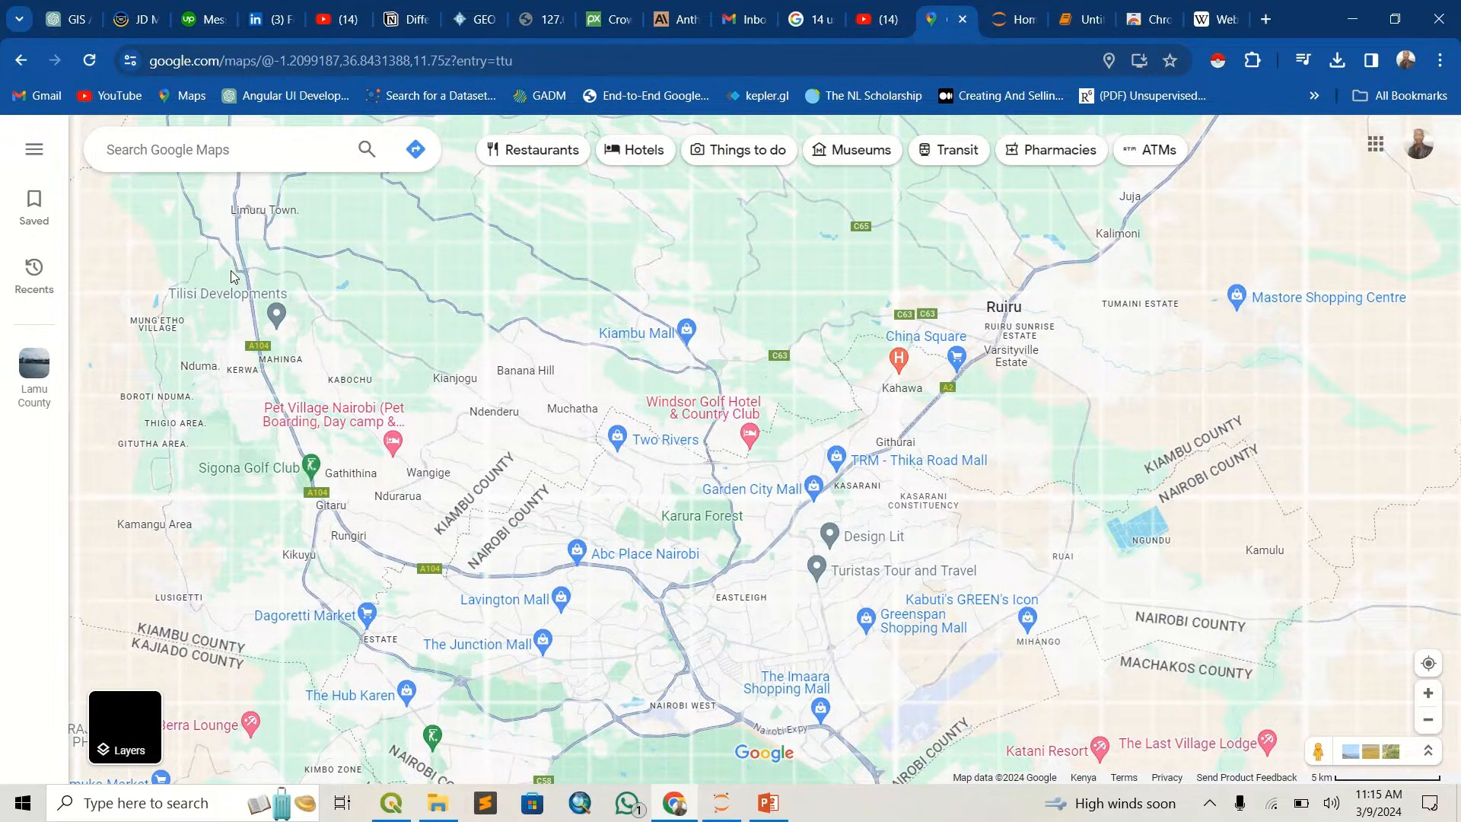
left_click(182, 157)
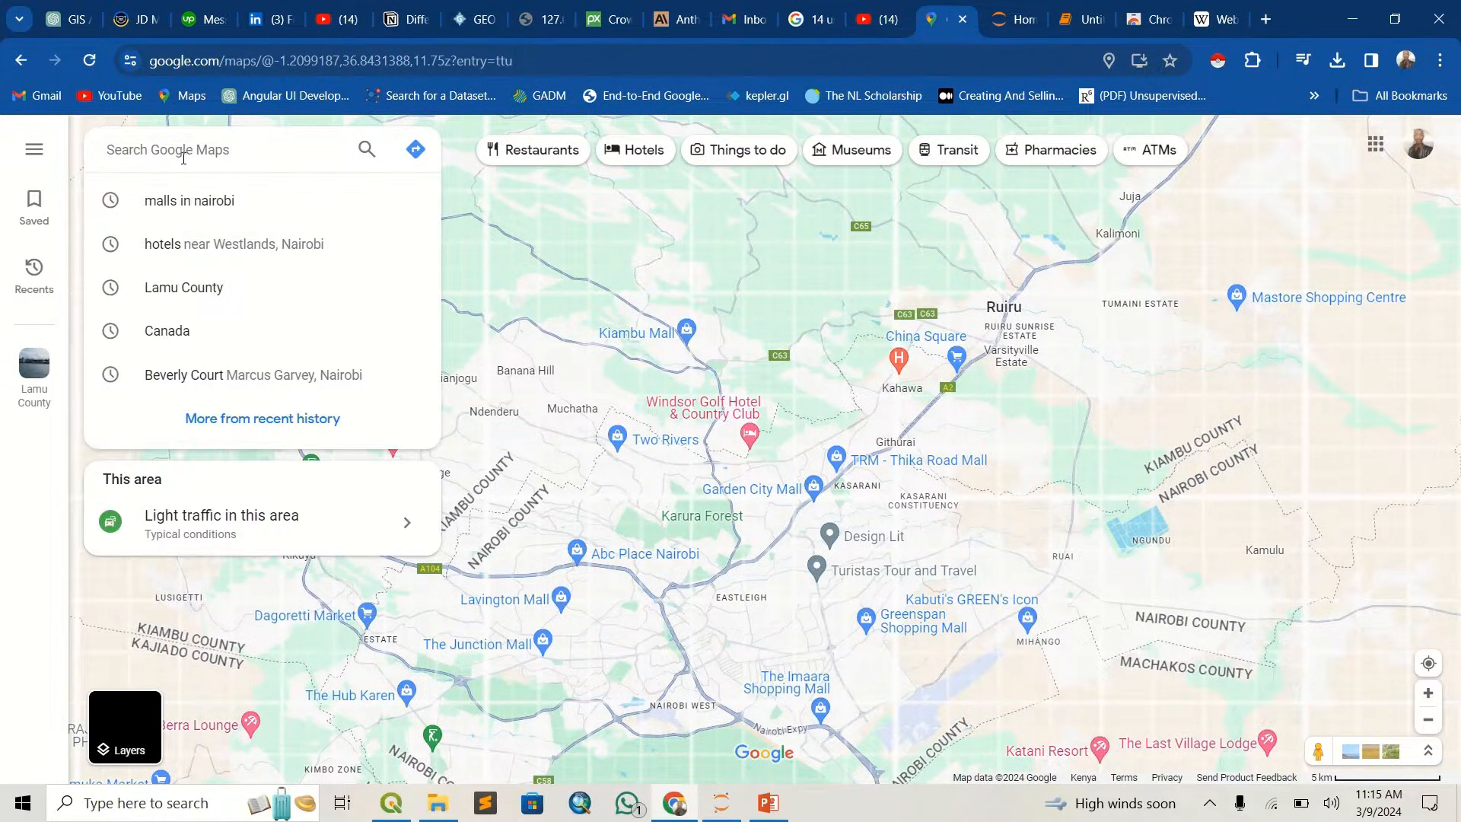
left_click(186, 200)
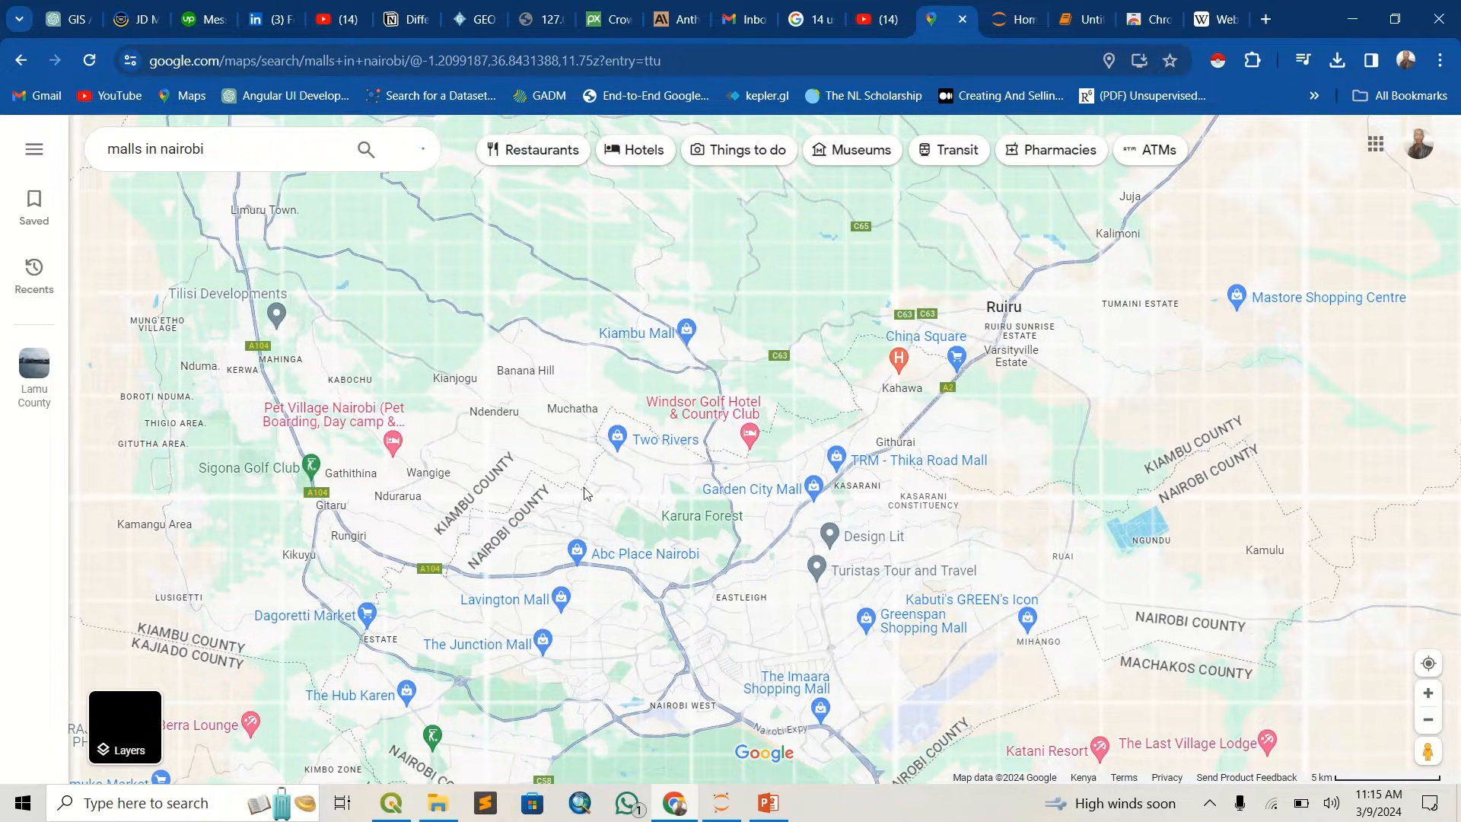
scroll(669, 487, "down", 3)
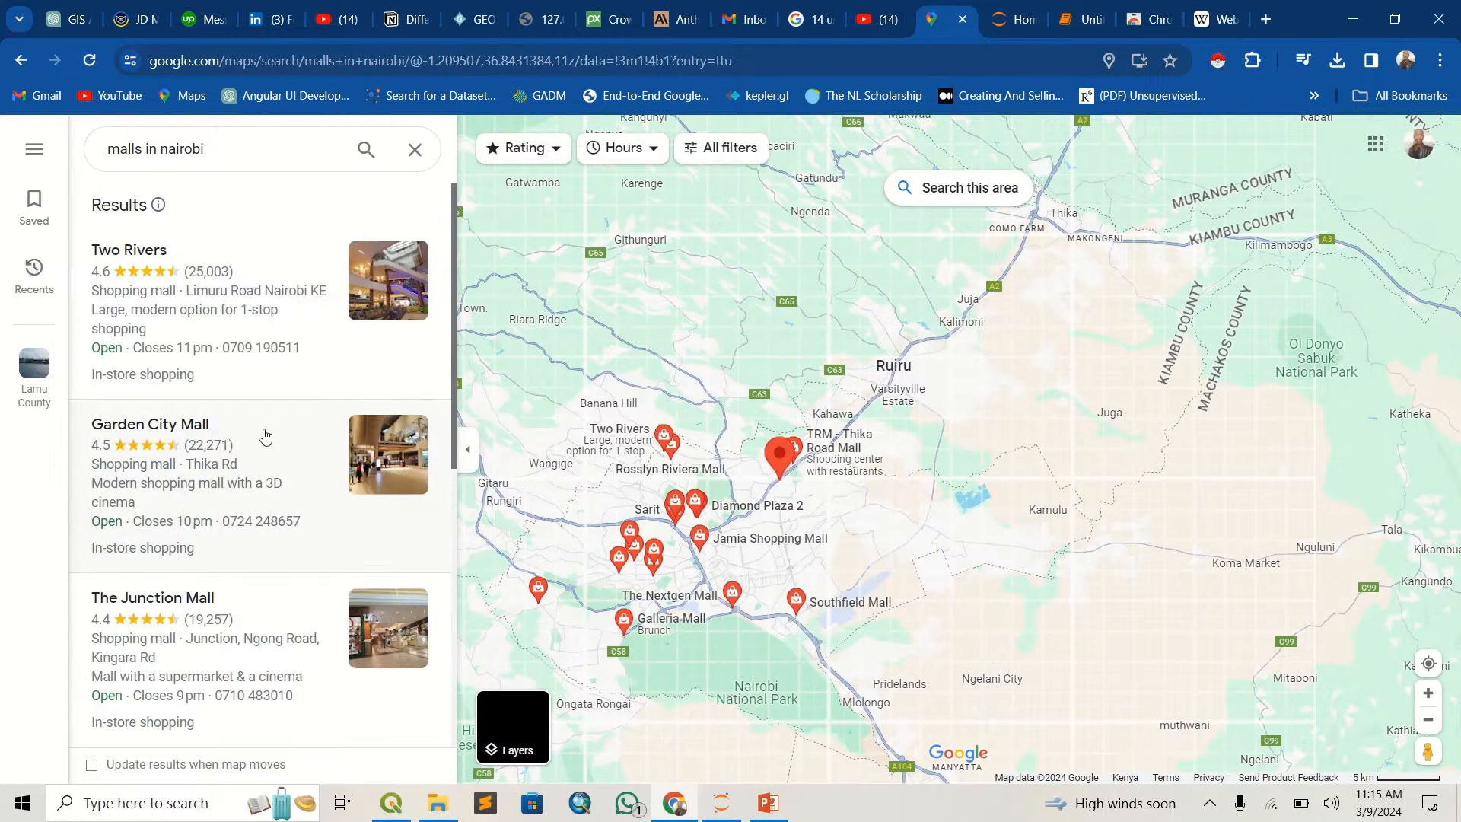
scroll(261, 434, "down", 5)
scroll(266, 457, "up", 8)
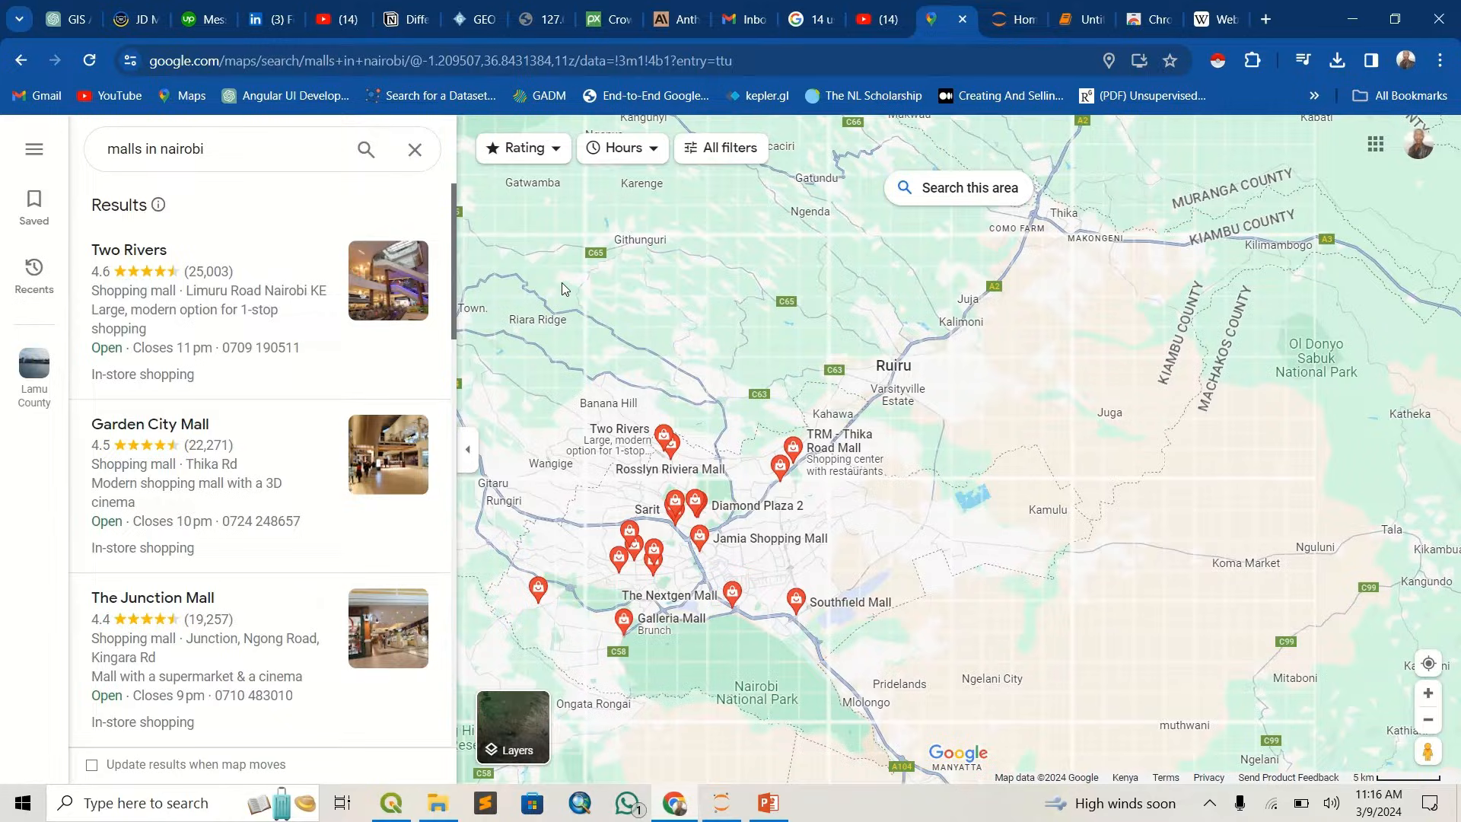
- Switch to the Chrome Web Store and search its extensions for "instant data scraper"
left_click(1130, 16)
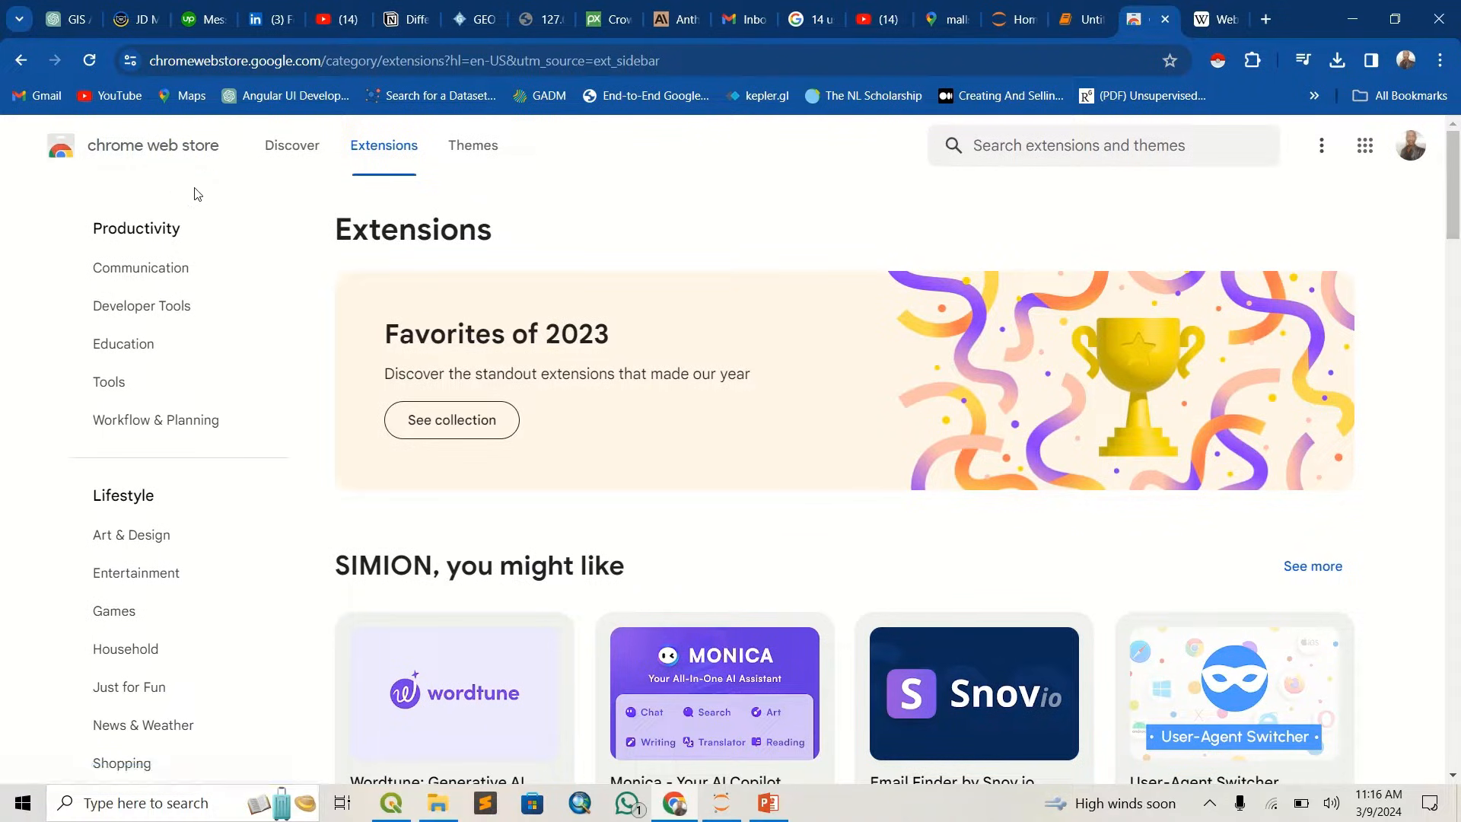
scroll(305, 319, "down", 5)
scroll(305, 319, "up", 3)
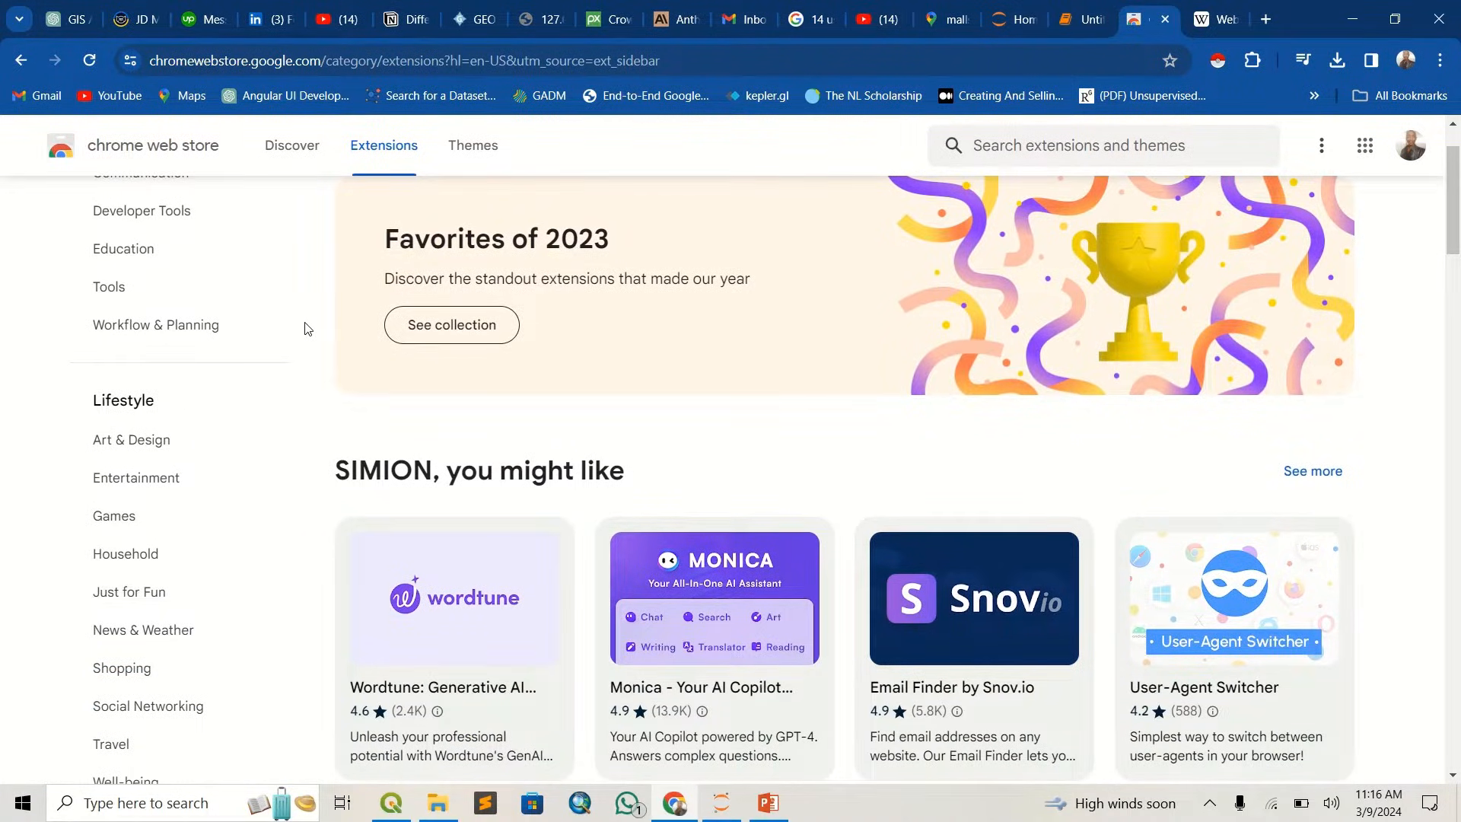
scroll(305, 329, "down", 4)
scroll(304, 329, "up", 5)
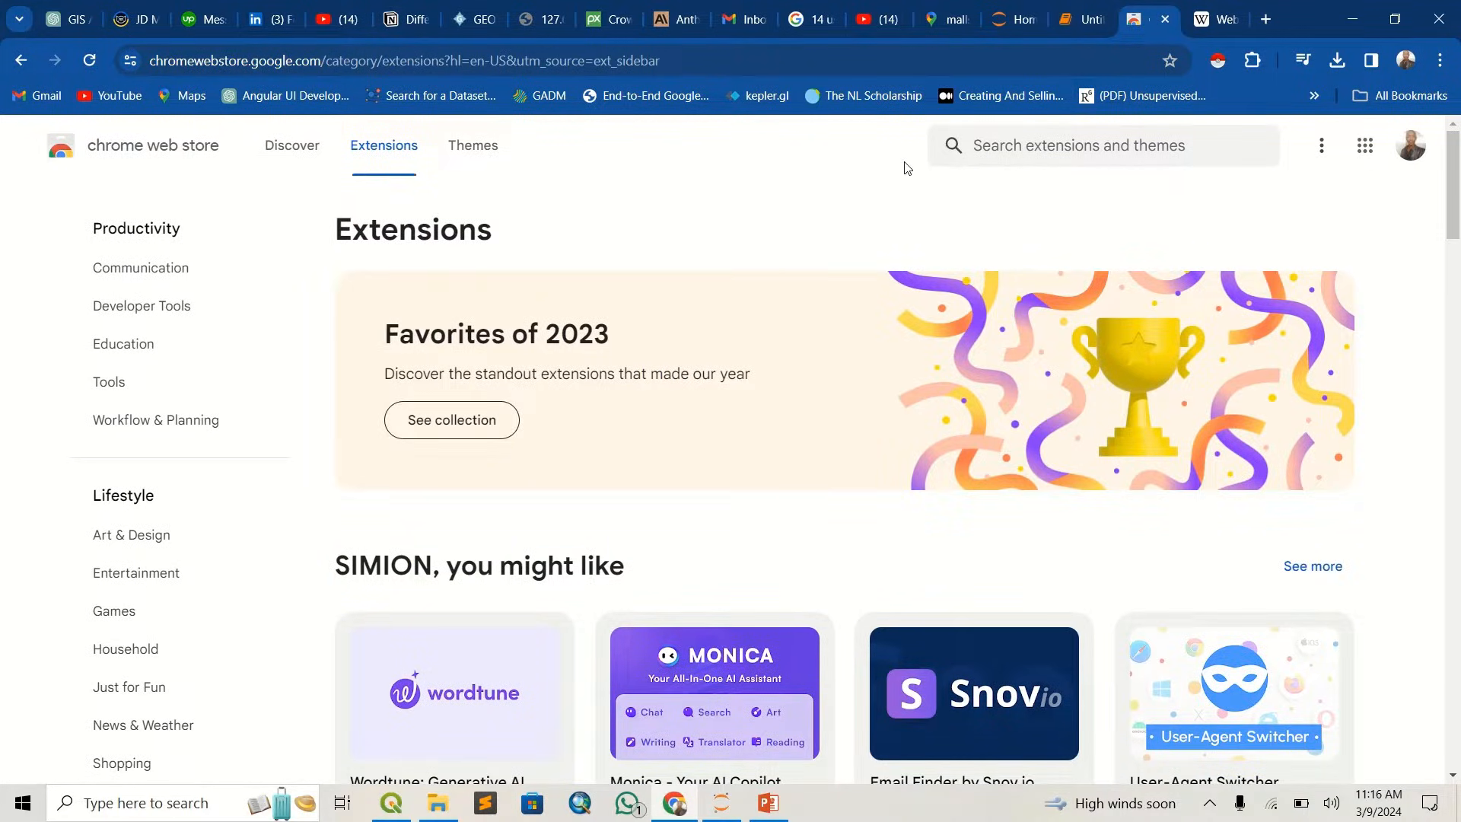
left_click(1002, 161)
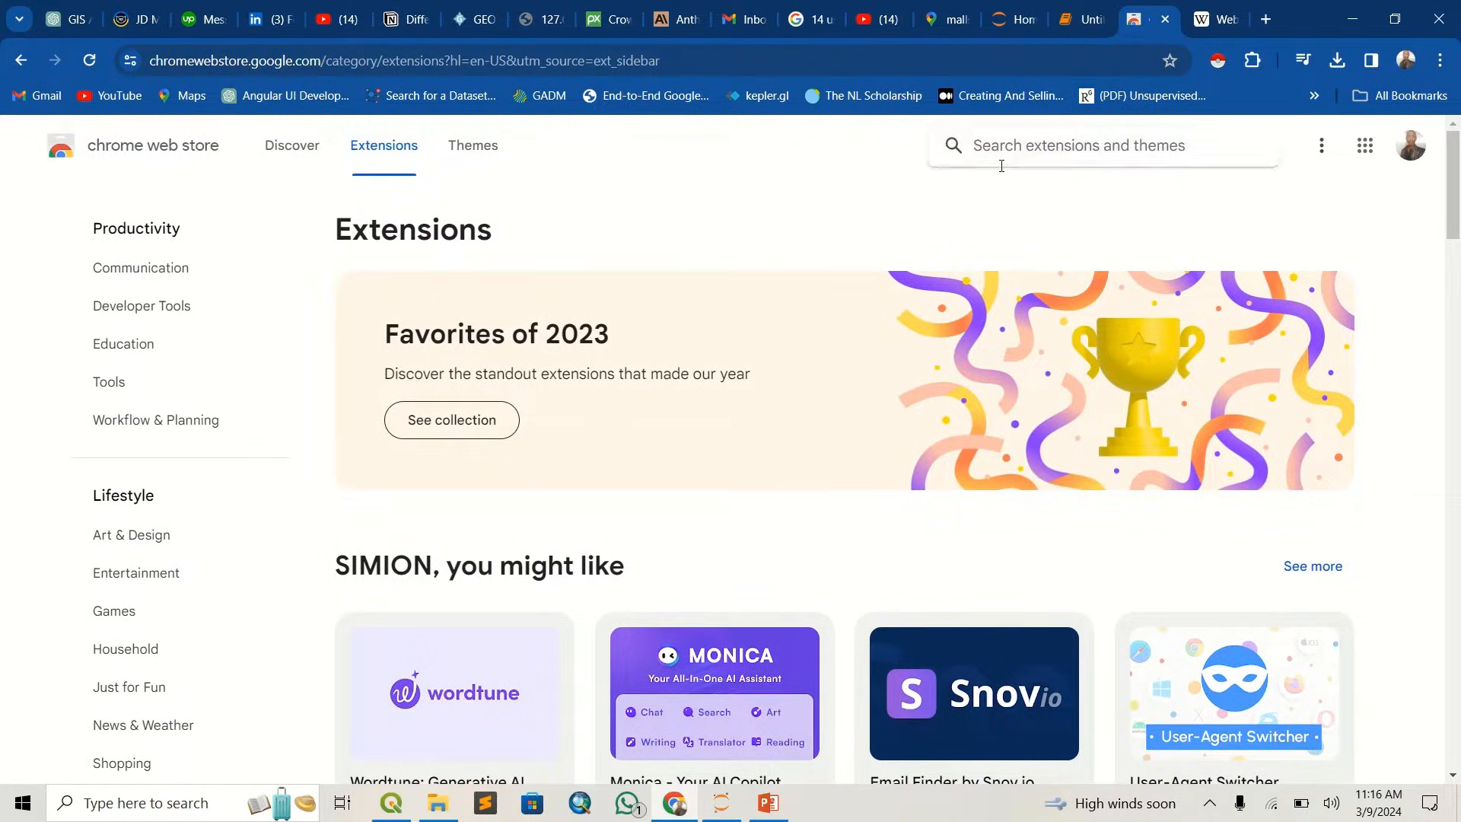
type("instant ")
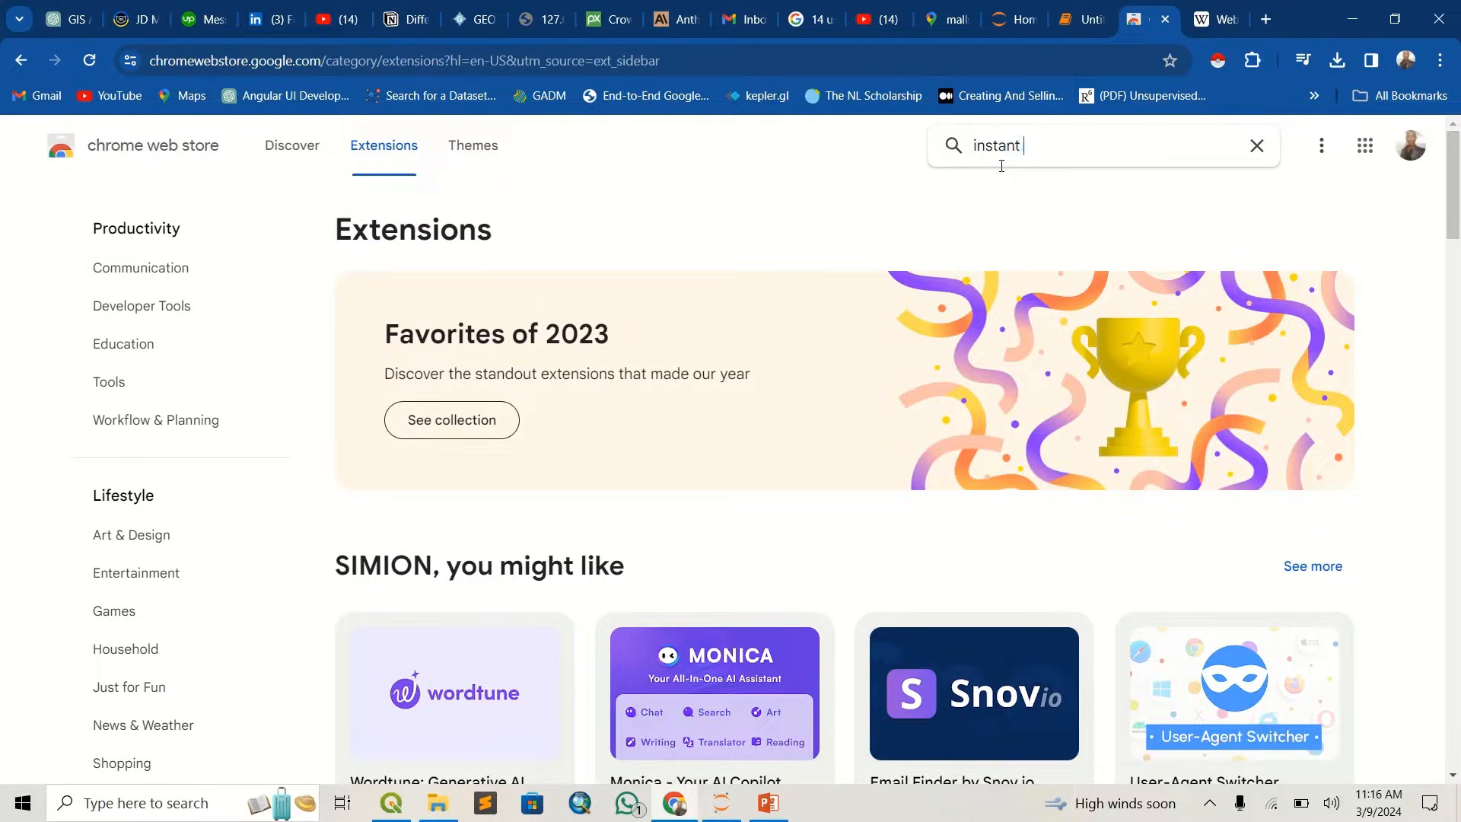
type("data scraper")
key("Return")
- Look through the matching extensions and open the page of NoCoding Data Scraper - Easy Web Scraping
scroll(882, 403, "down", 3)
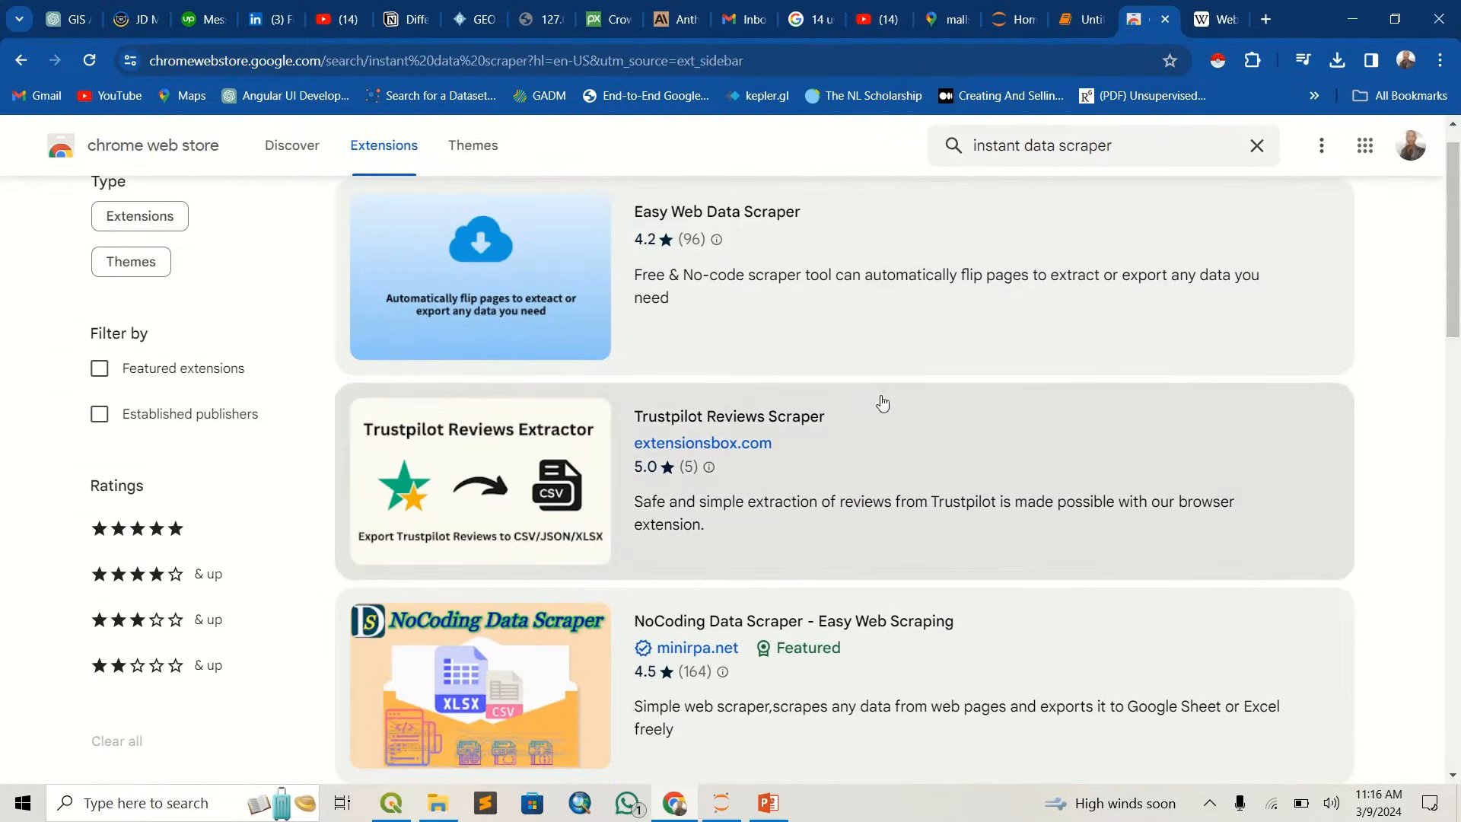
scroll(540, 604, "down", 10)
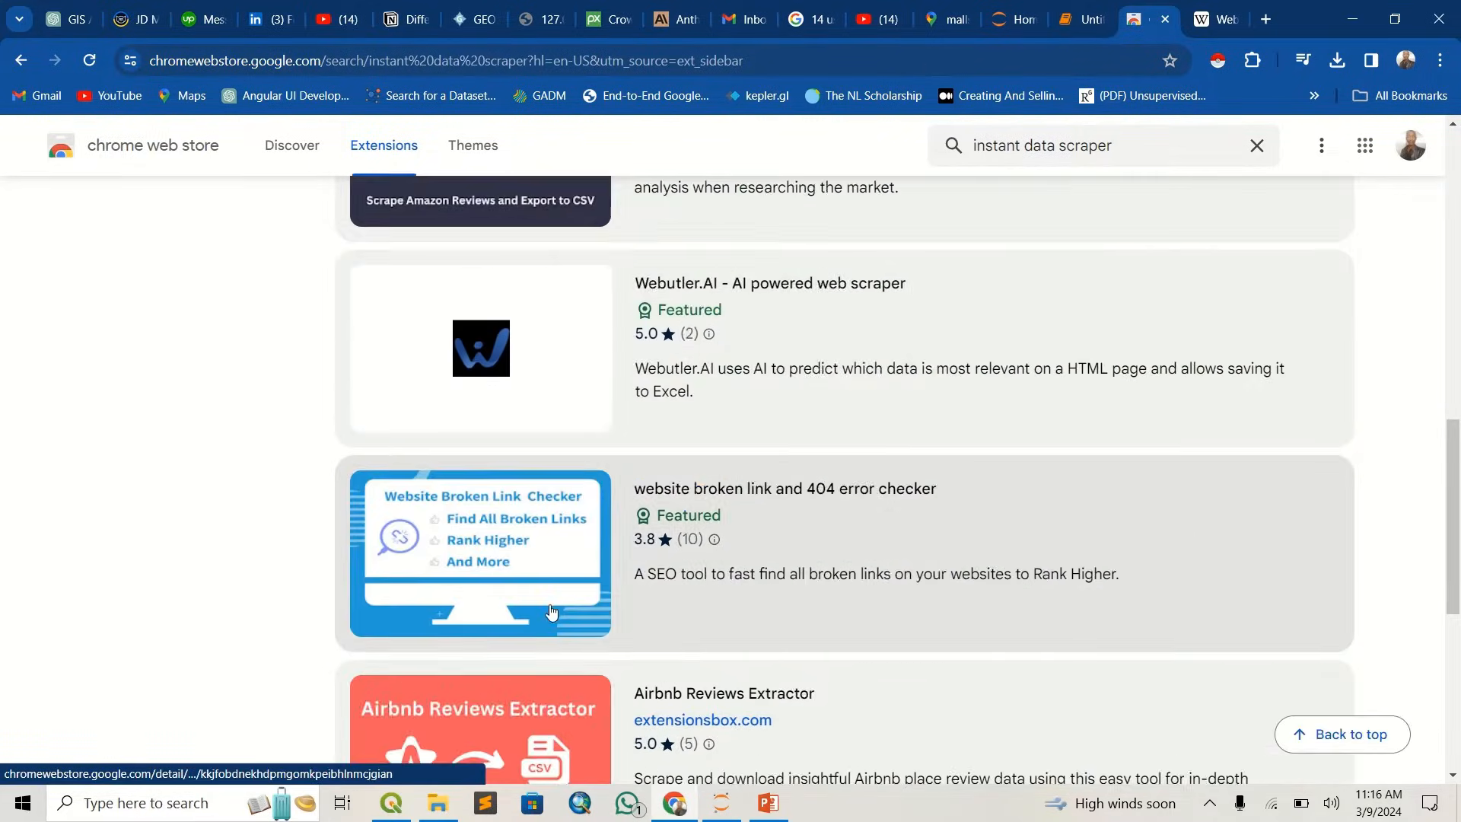
scroll(555, 609, "down", 7)
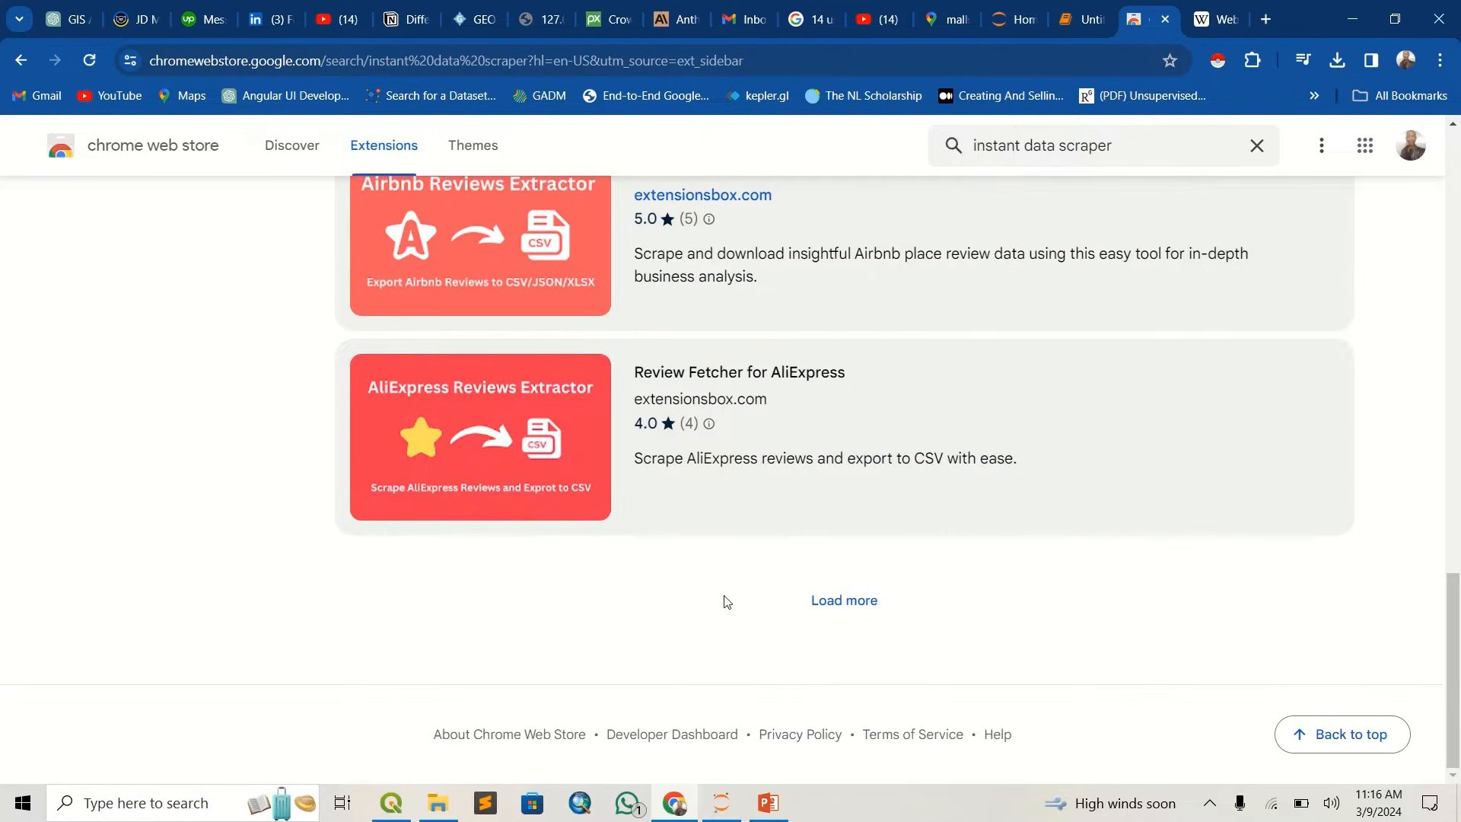
scroll(617, 555, "up", 15)
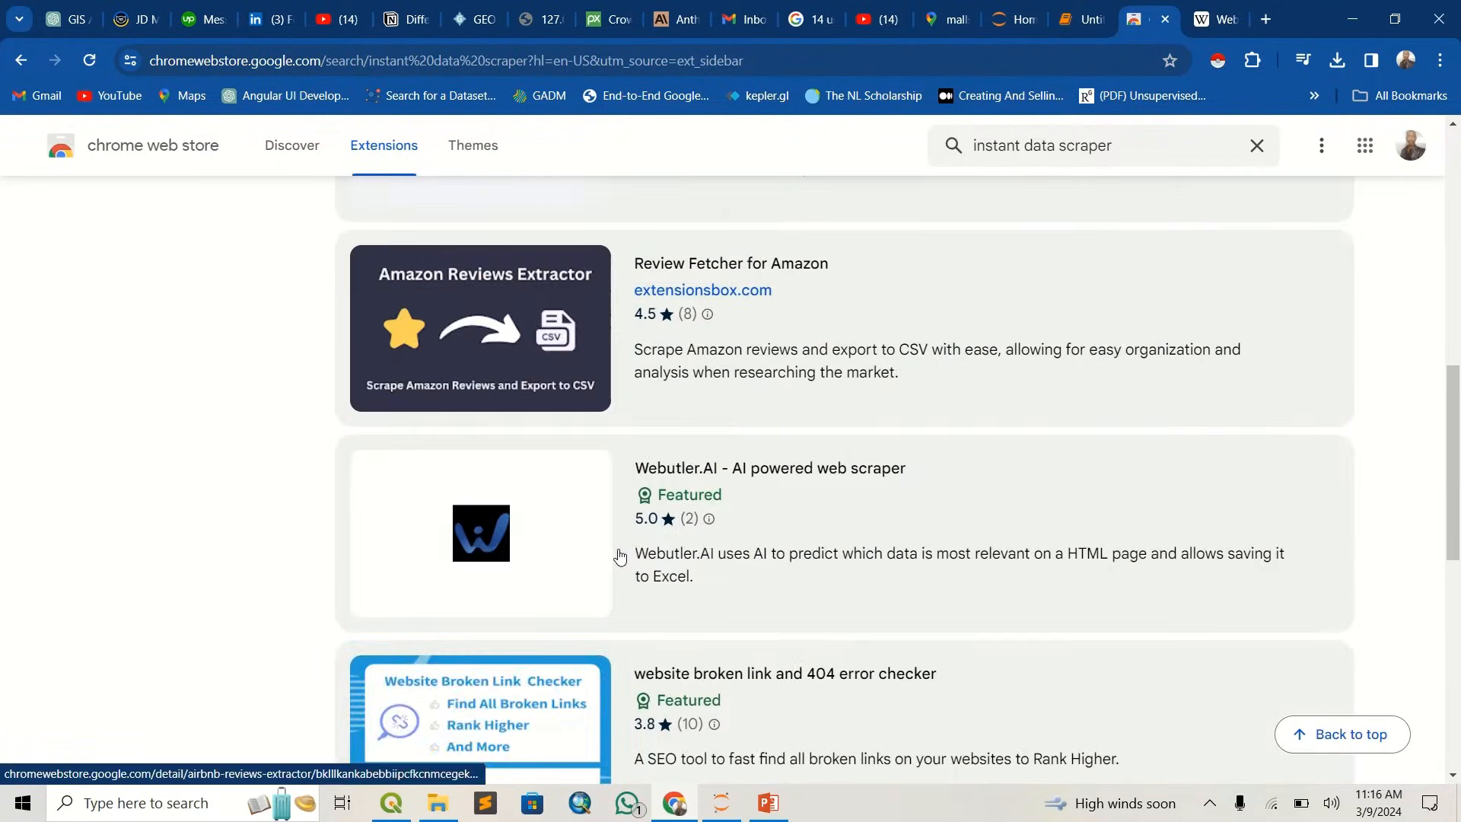
scroll(615, 535, "up", 1)
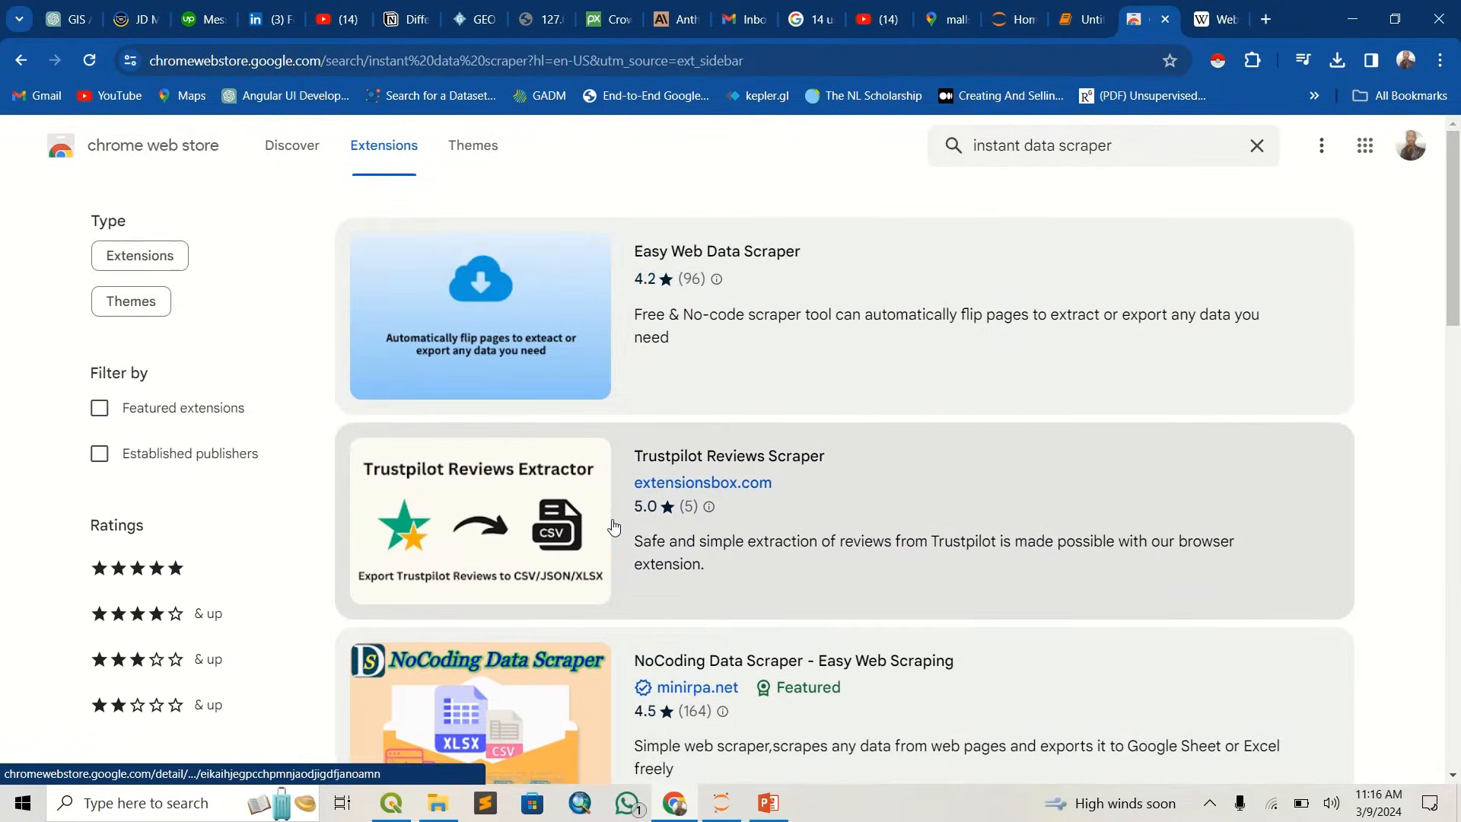
scroll(530, 371, "down", 5)
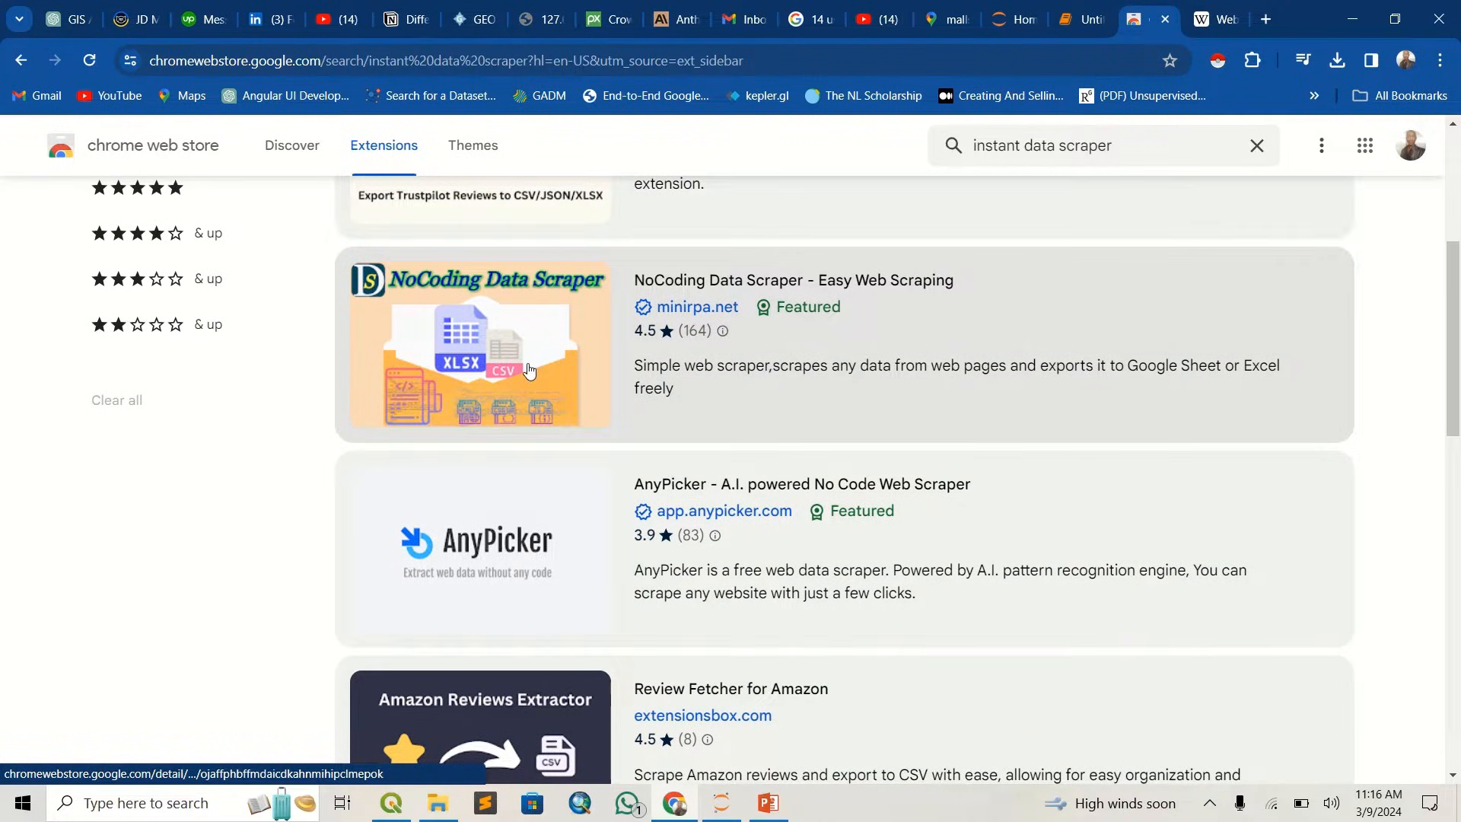
left_click(530, 370)
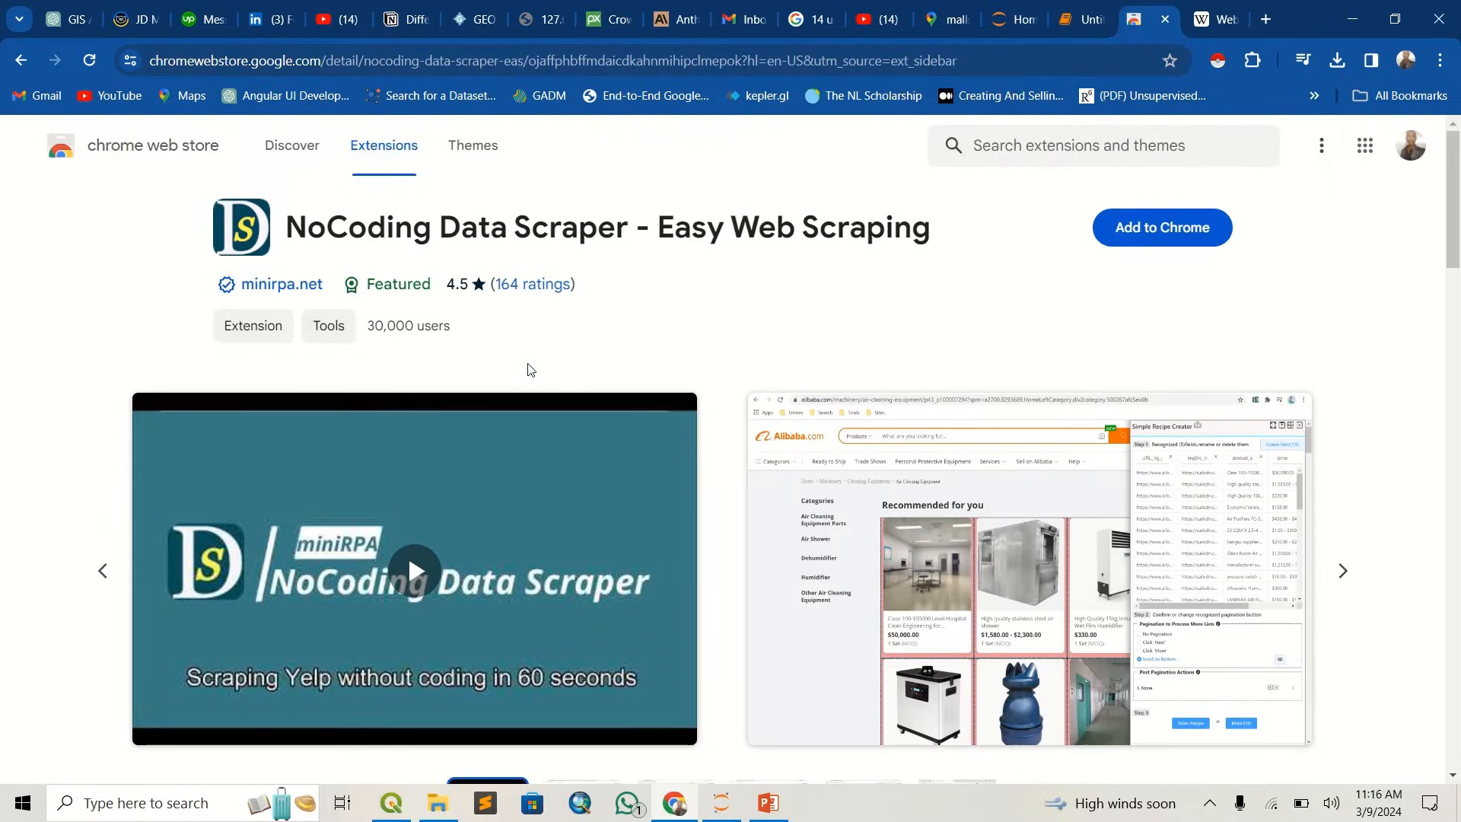
- Open the Instant Data Scraper page from the related extensions and look over its listing
scroll(424, 578, "down", 20)
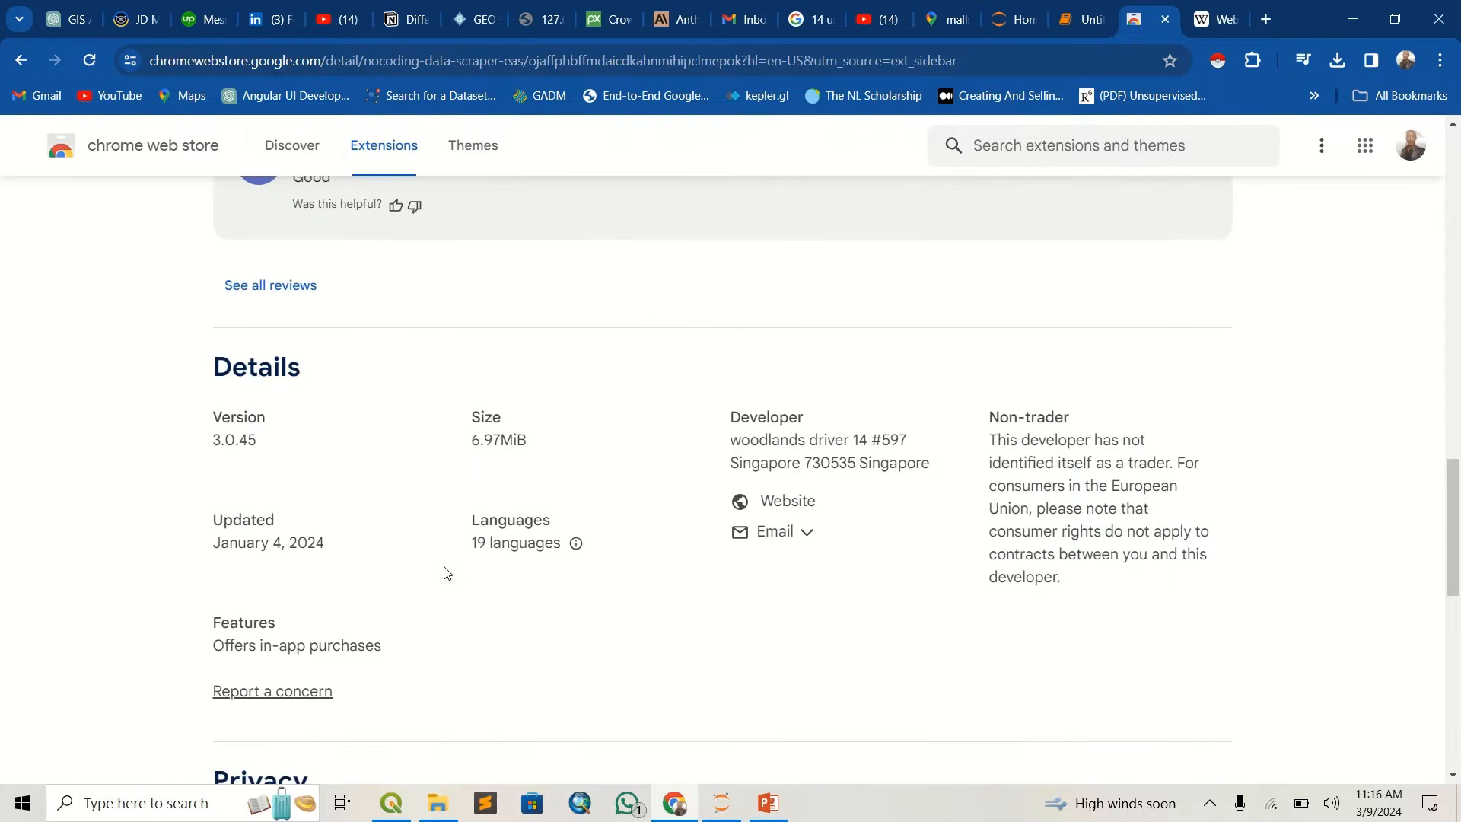
scroll(445, 573, "down", 10)
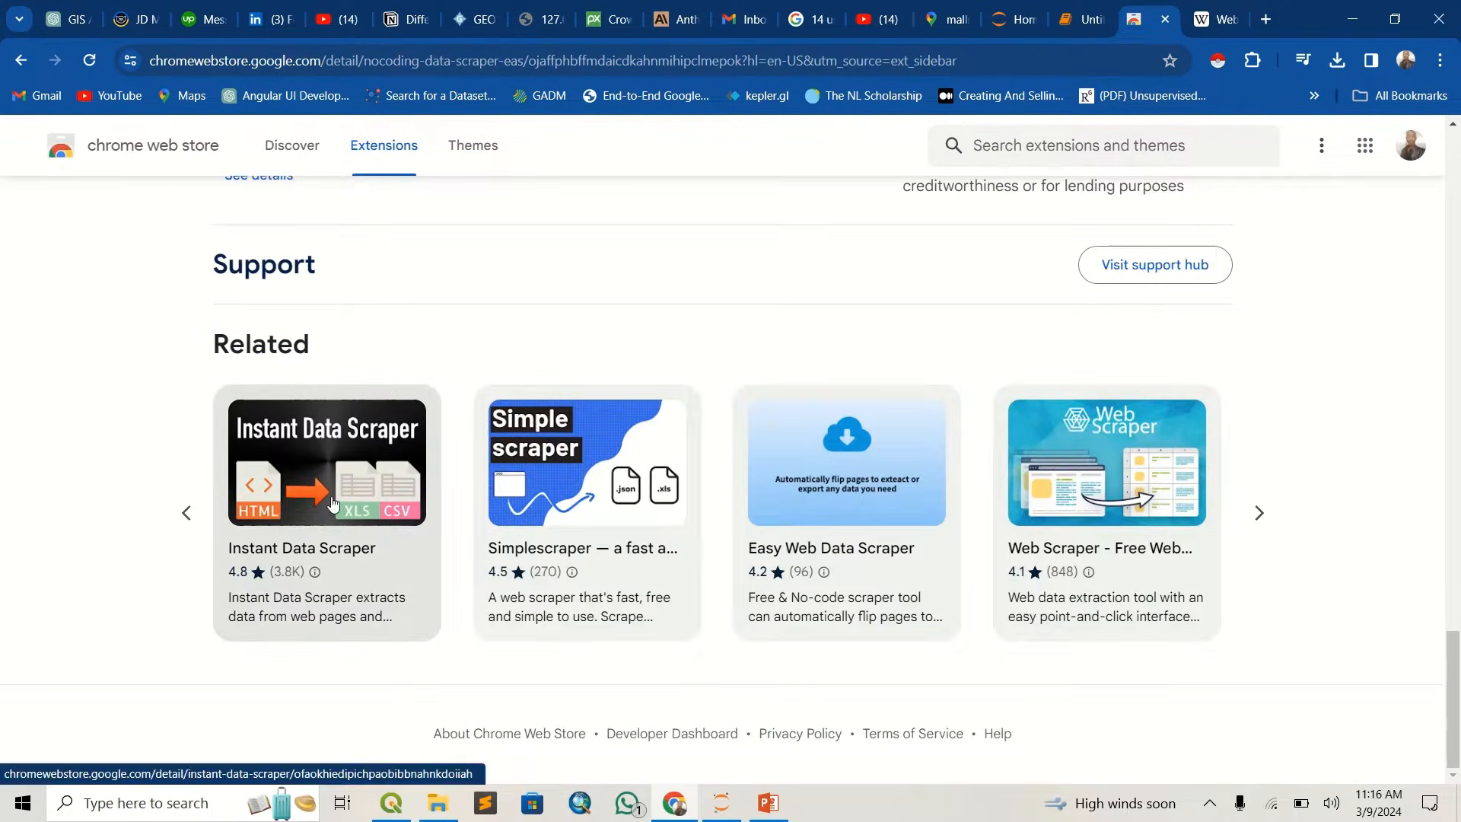
left_click(331, 499)
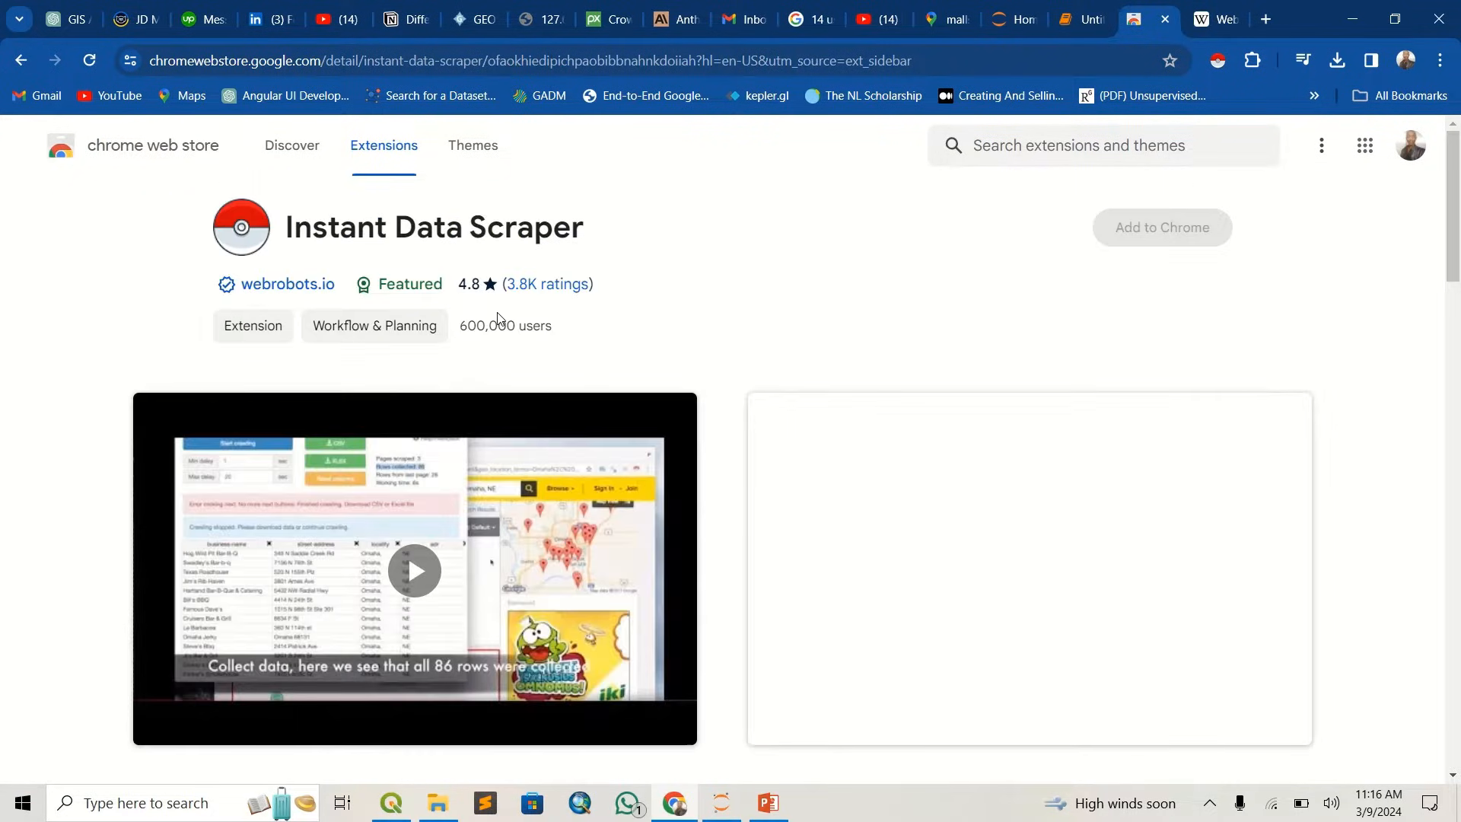
scroll(763, 324, "down", 1)
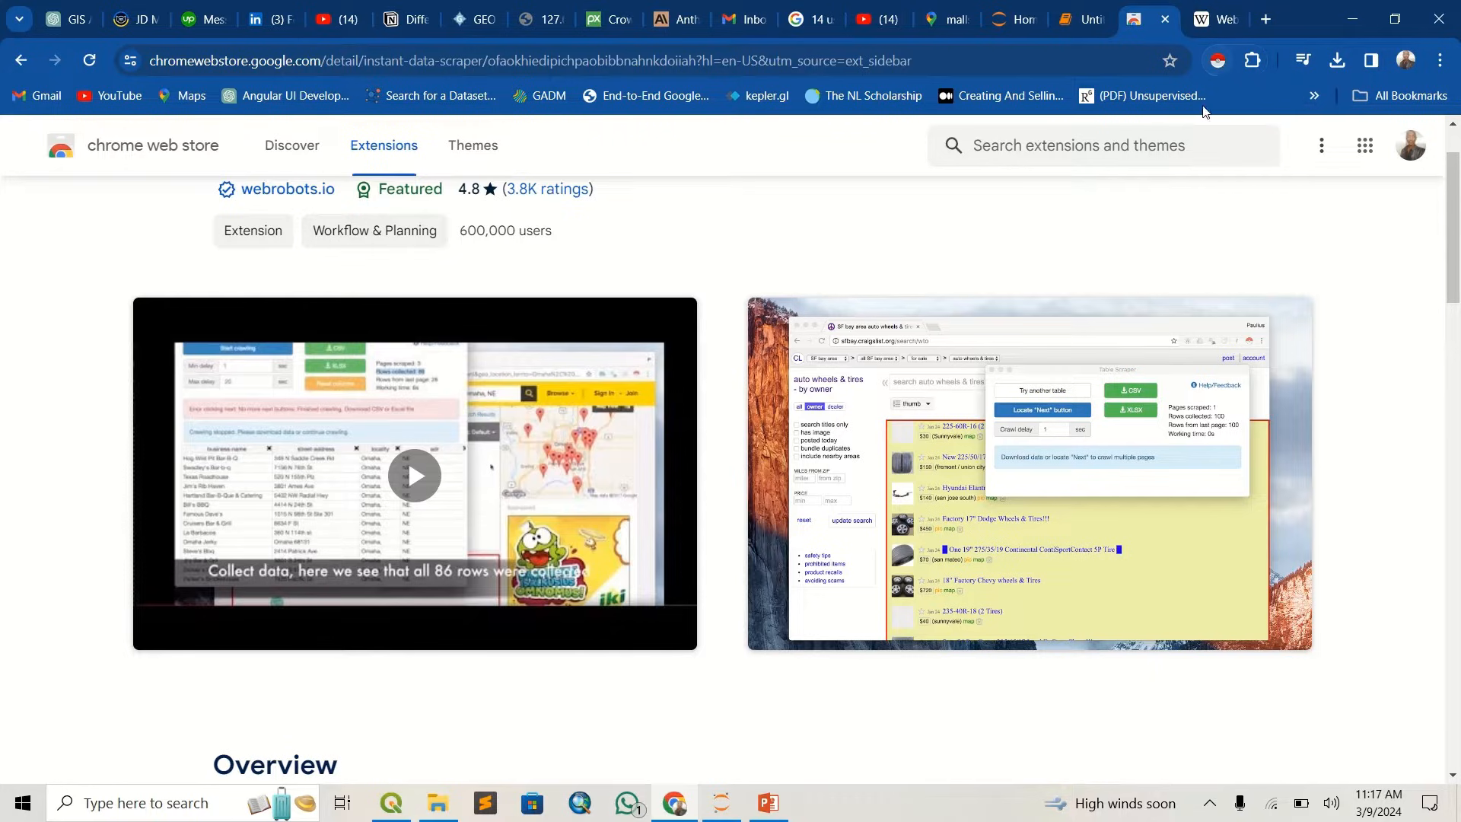
scroll(892, 327, "up", 1)
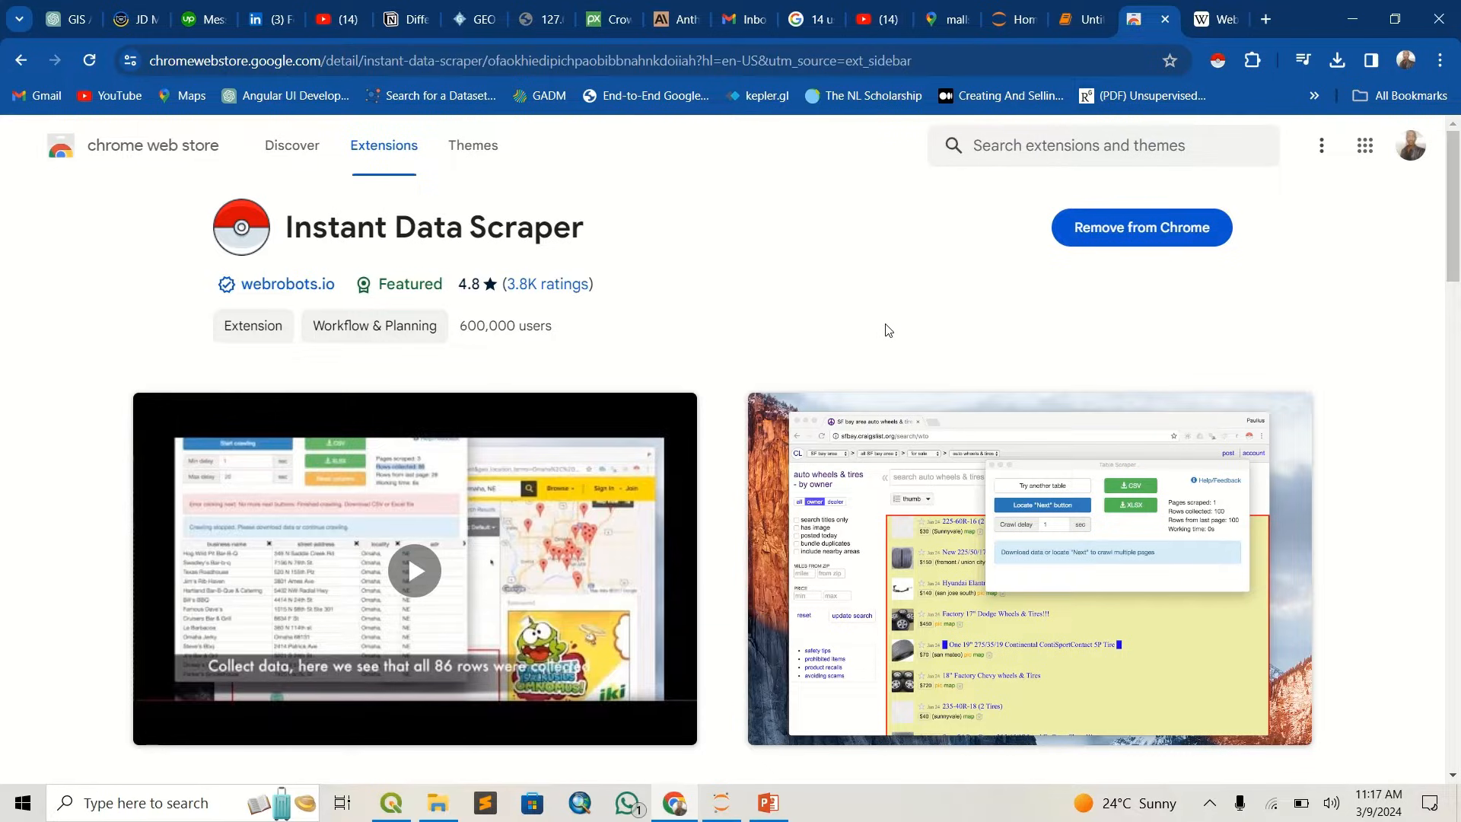
- Return to the Google Maps list of malls in Nairobi and run the Instant Data Scraper extension on it
left_click(933, 23)
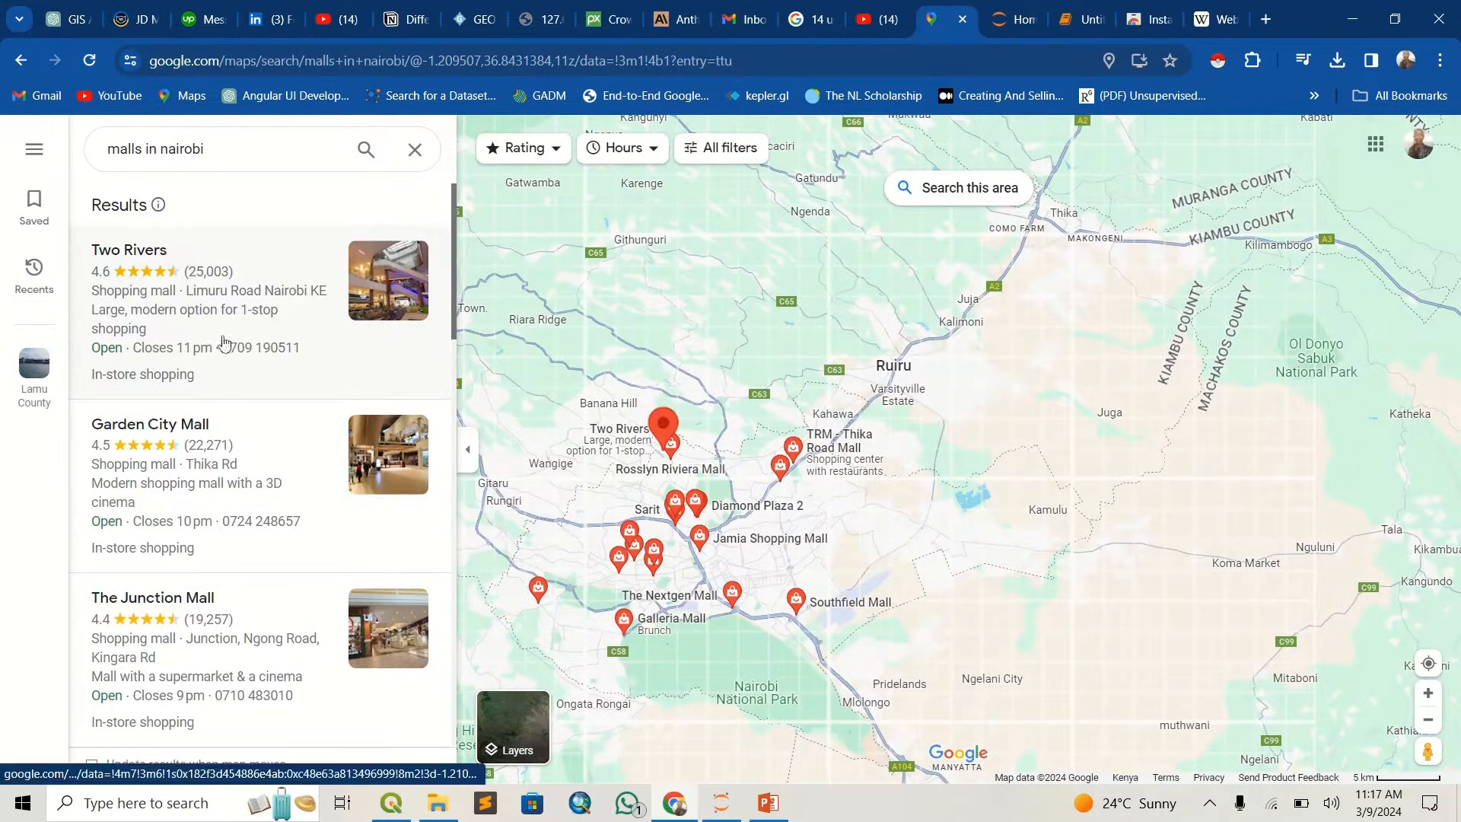
scroll(204, 517, "down", 1)
scroll(200, 514, "up", 1)
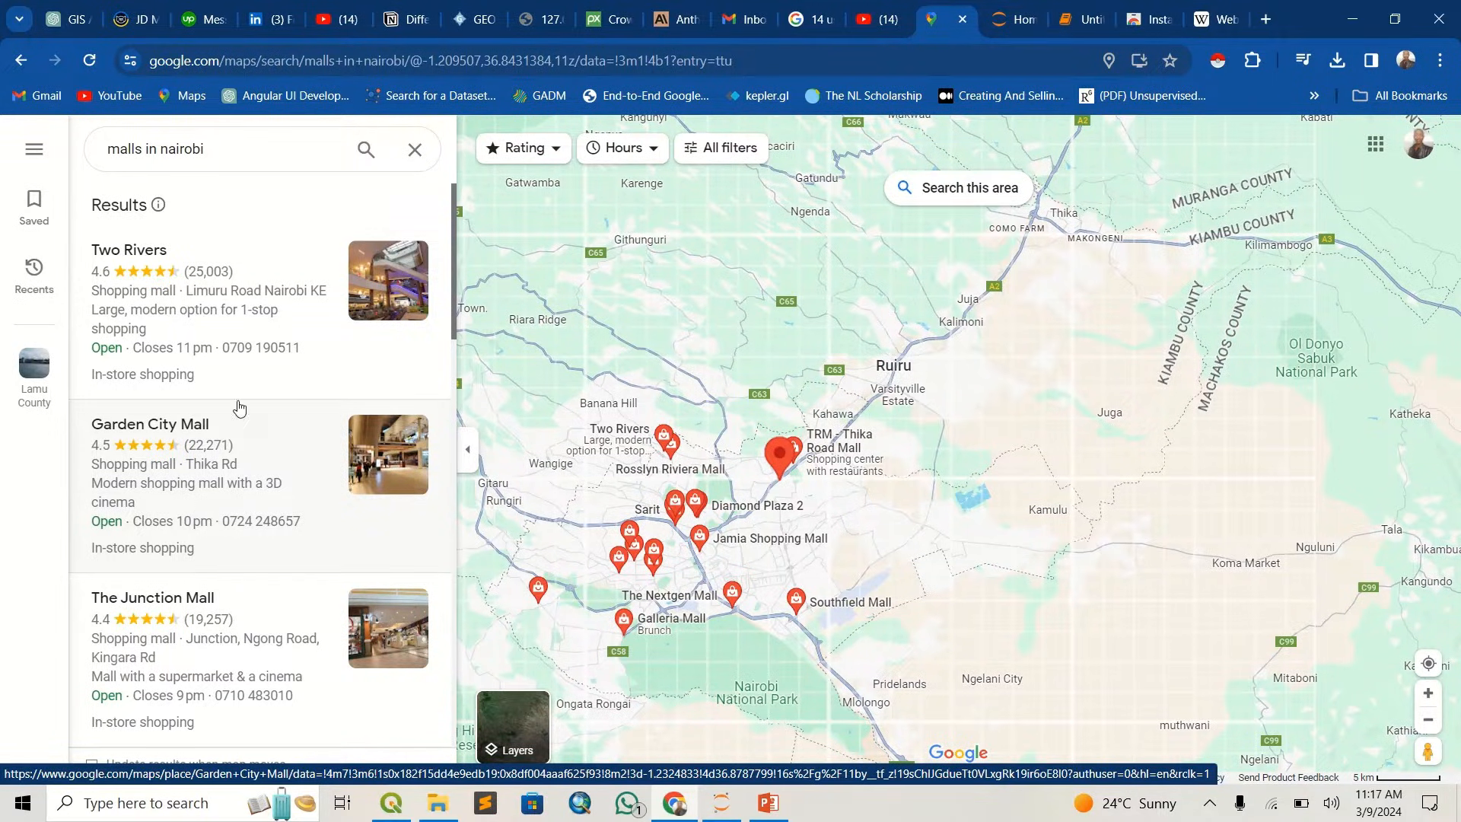
scroll(231, 456, "down", 1)
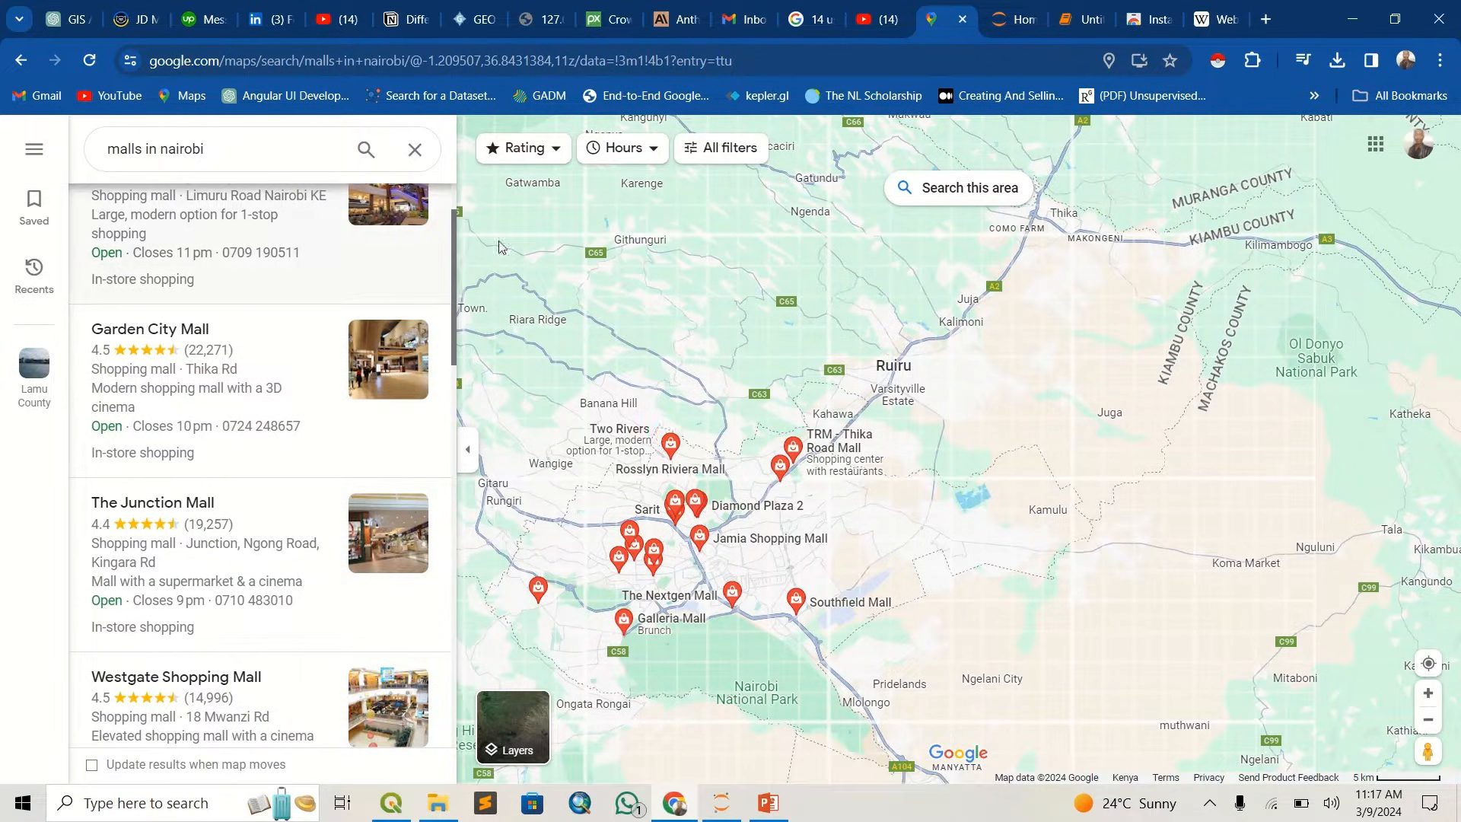
left_click(1218, 61)
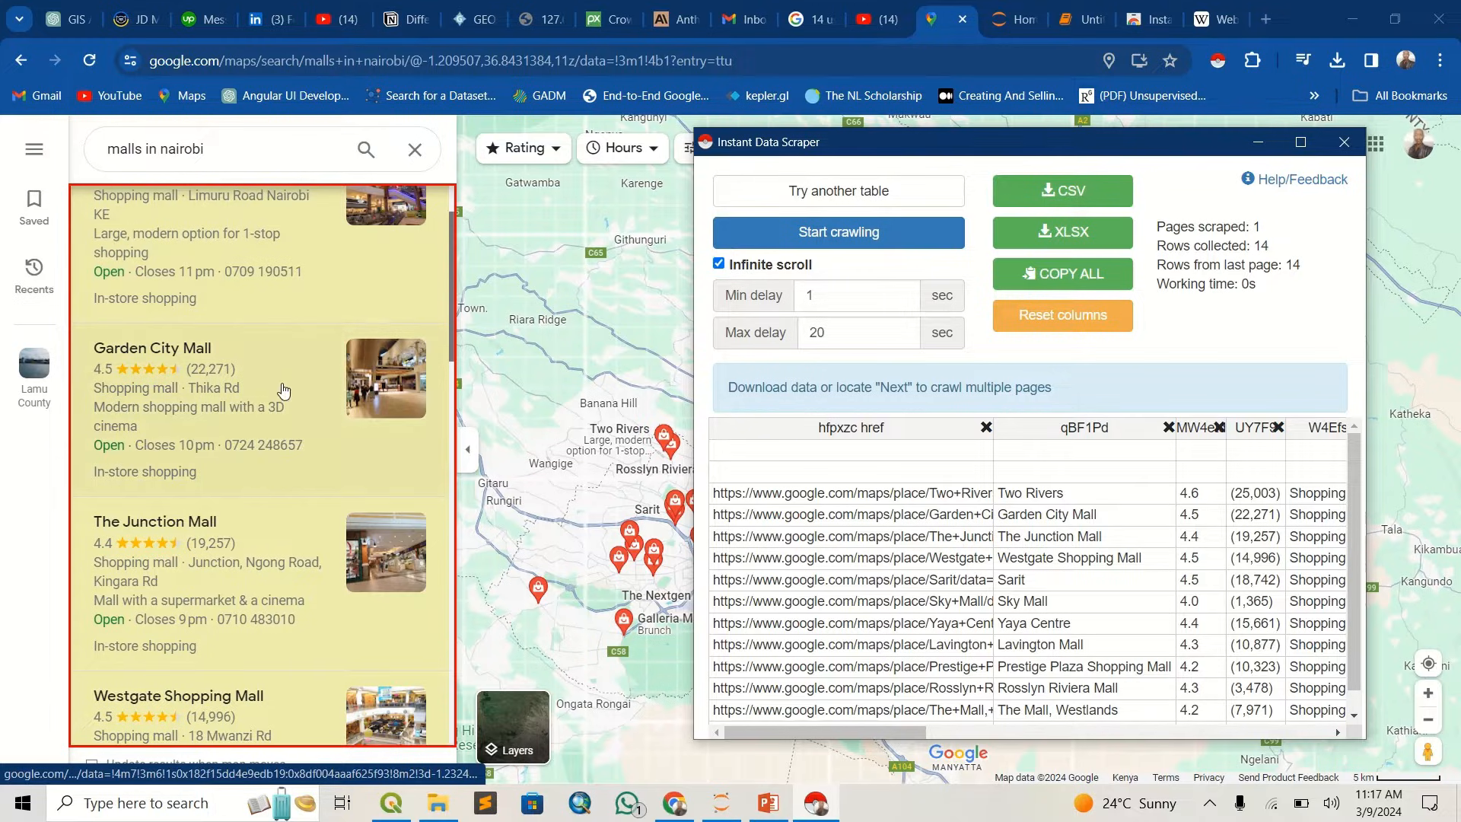
- Look through the highlighted mall list and widen the Instant Data Scraper window to show more table columns
scroll(287, 391, "up", 1)
scroll(278, 413, "down", 3)
scroll(277, 413, "down", 10)
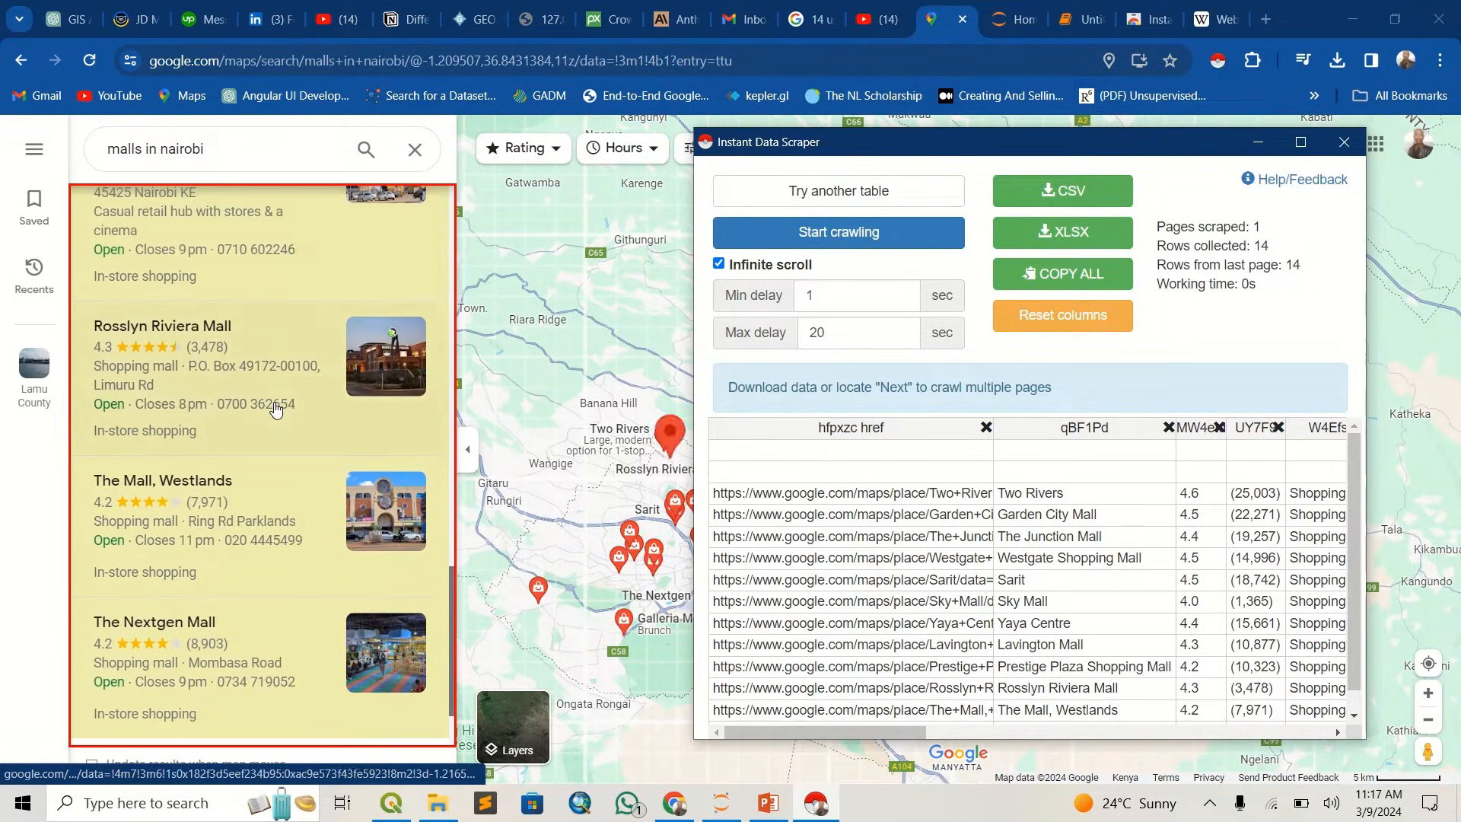
scroll(278, 411, "up", 12)
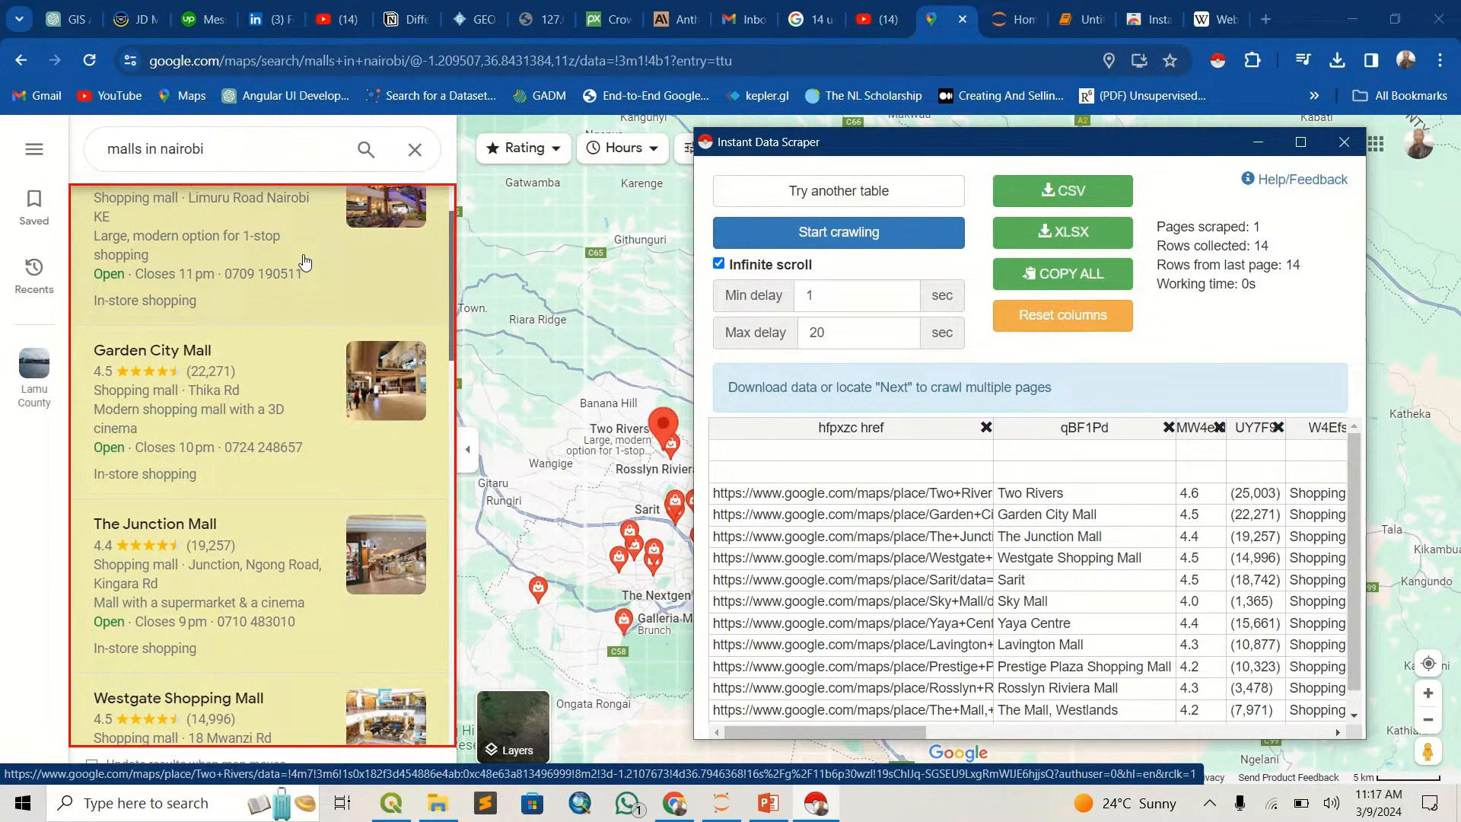
scroll(228, 410, "down", 5)
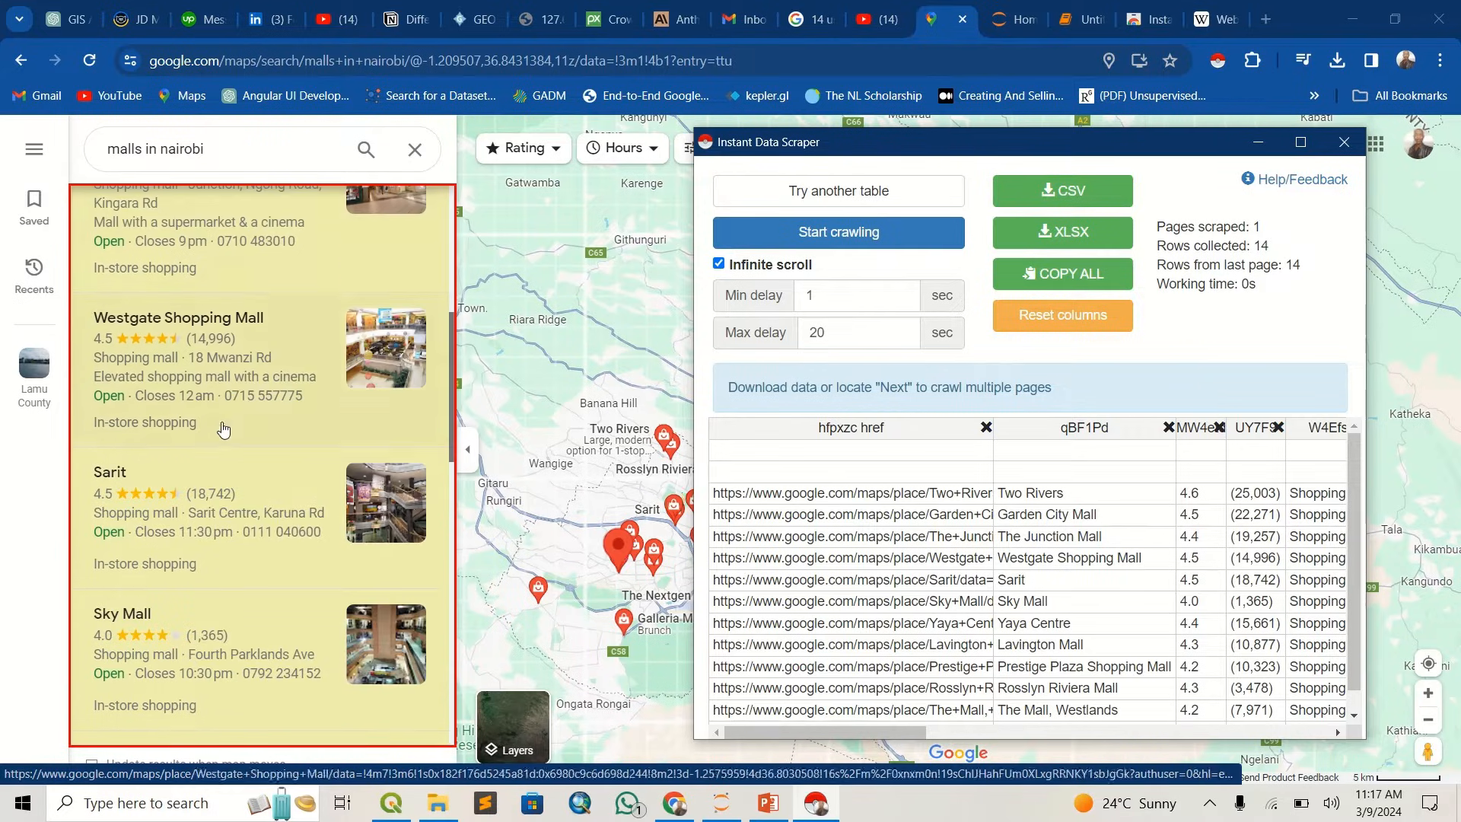
scroll(228, 422, "up", 7)
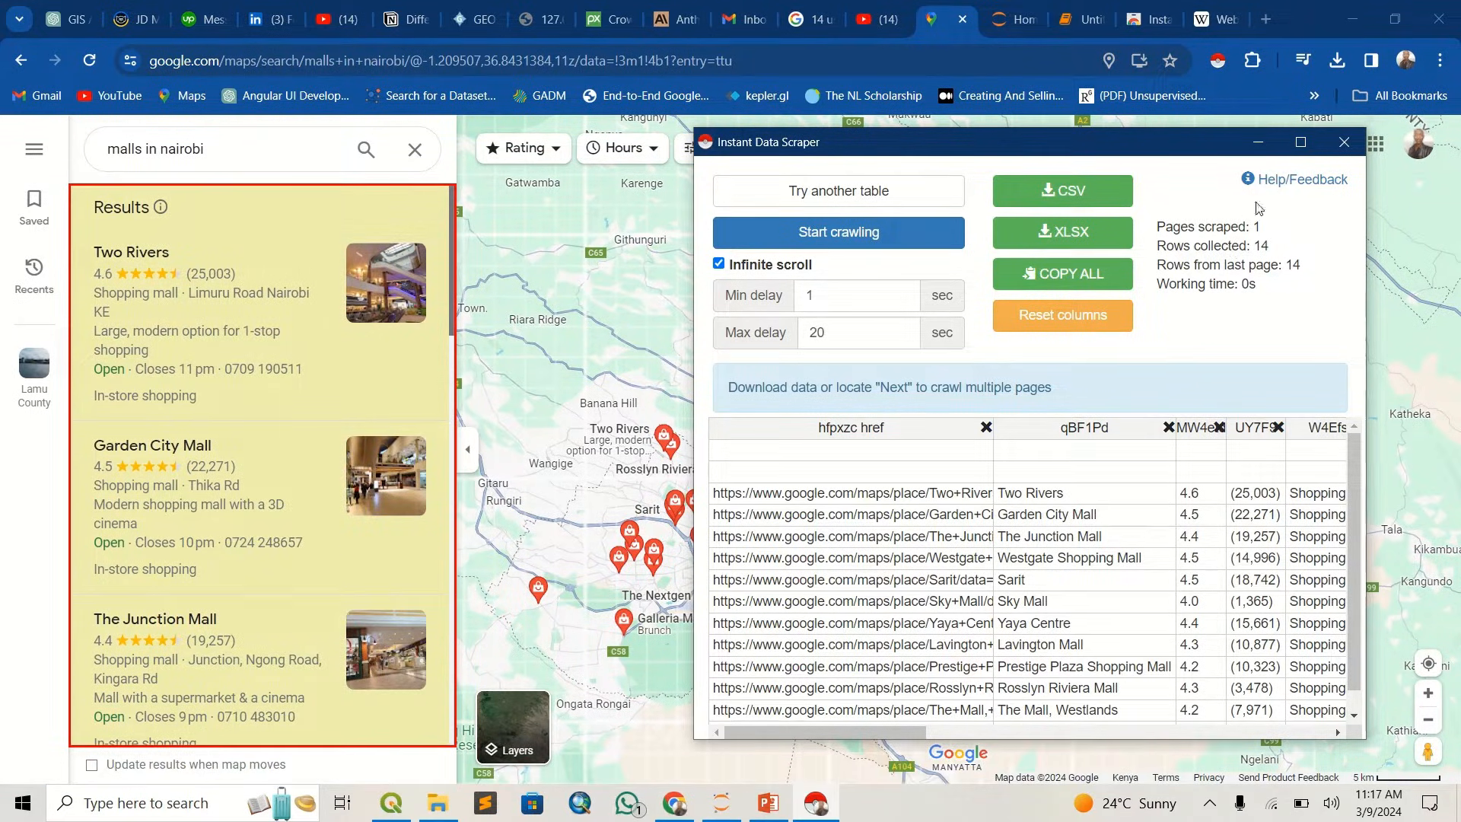
left_click_drag(693, 201, 481, 218)
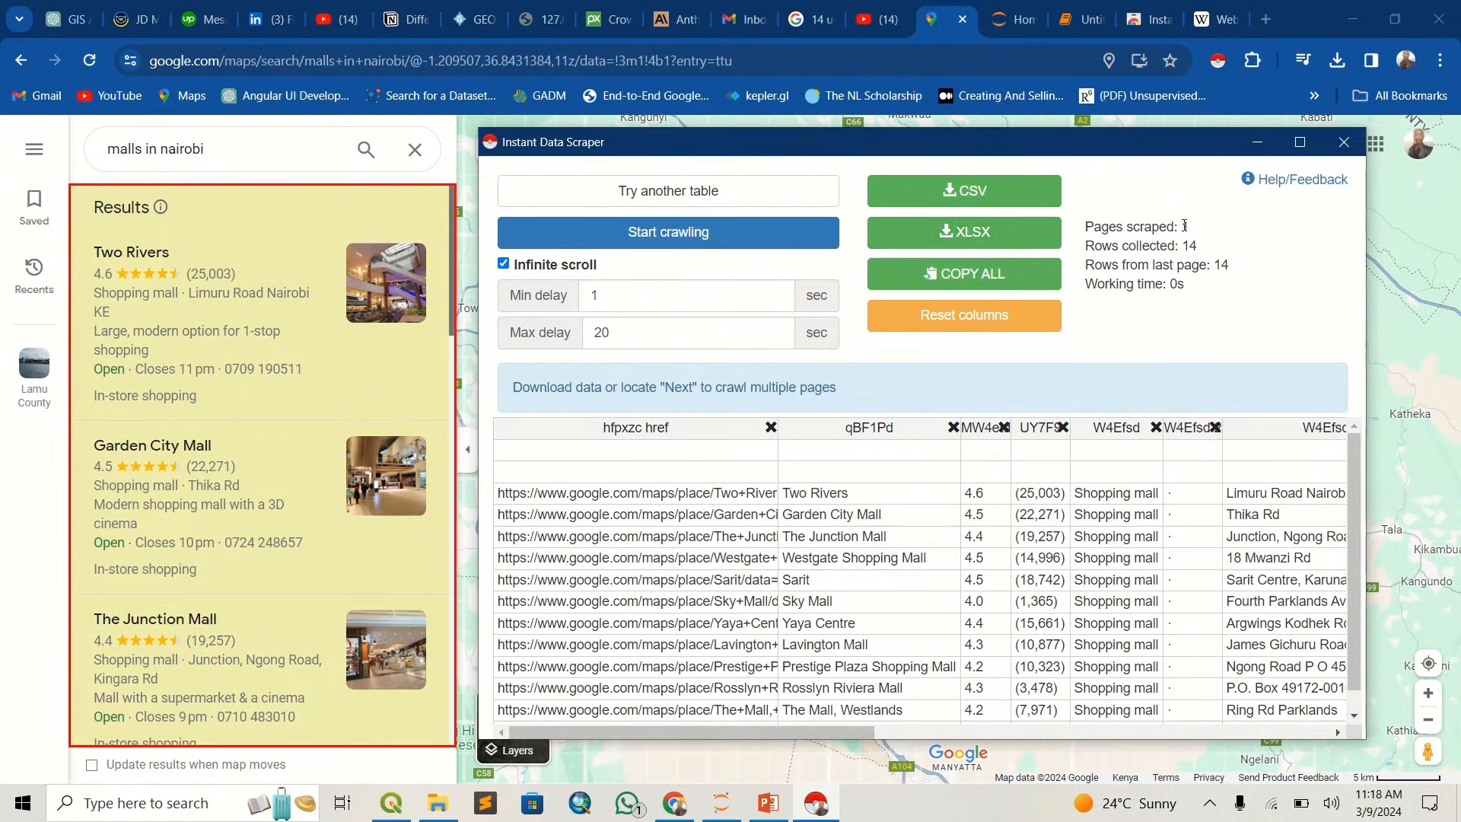
- Compare the preview table and the scraped page and row counts with the malls listed in the Google Maps results
left_click_drag(1192, 228, 1095, 240)
left_click(1130, 240)
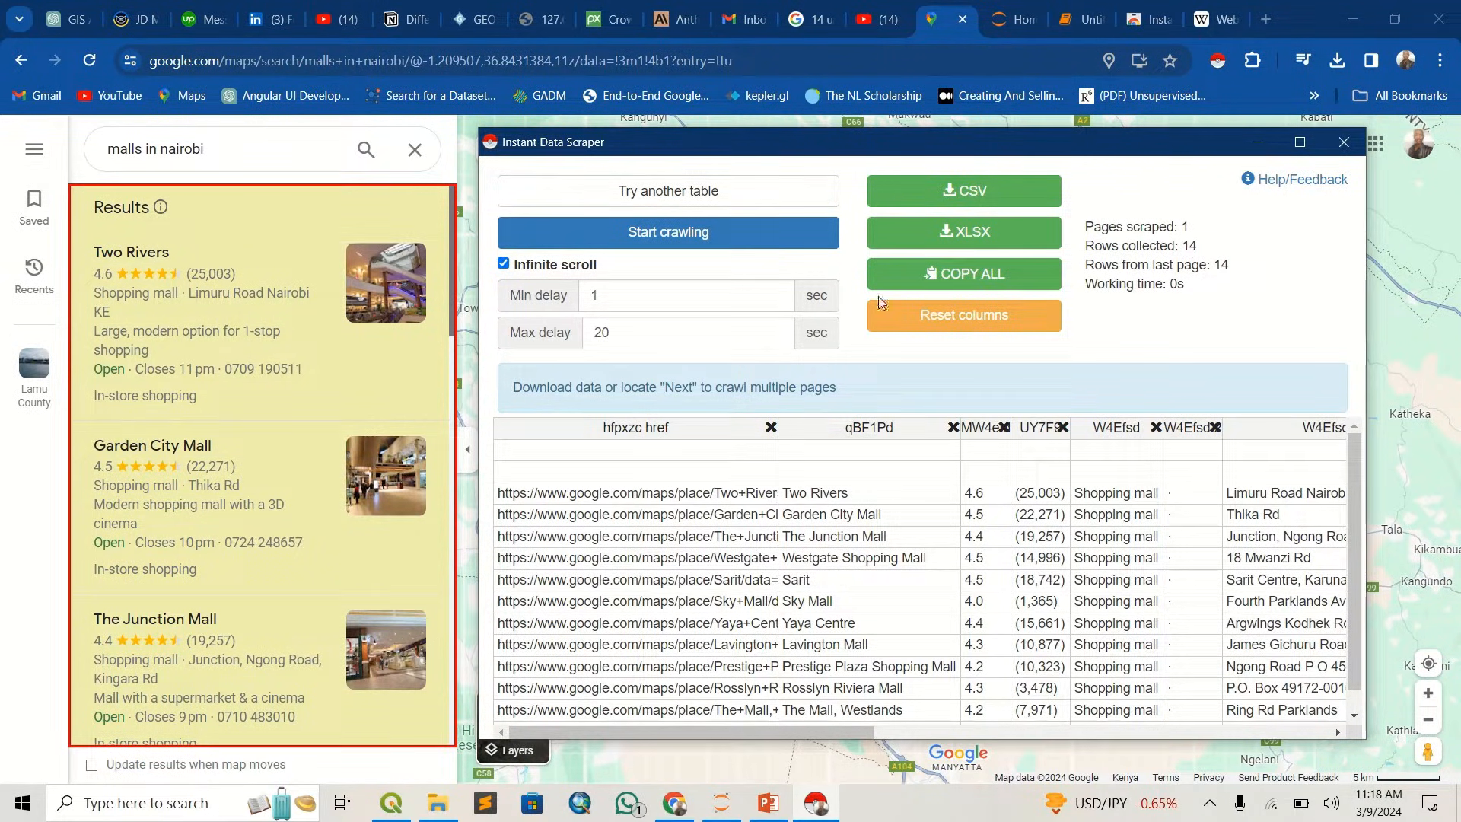
scroll(670, 576, "down", 2)
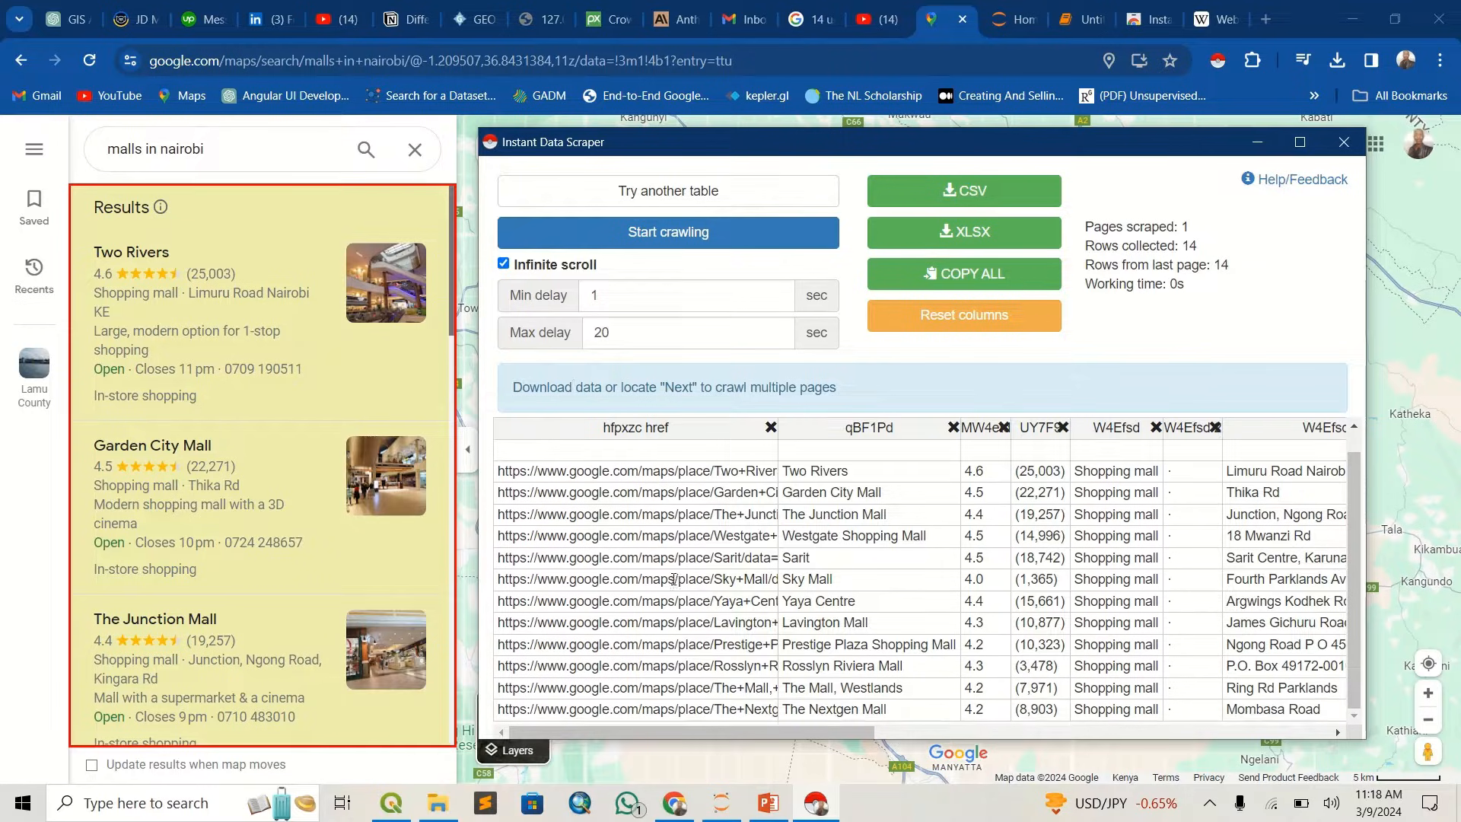
scroll(673, 596, "up", 1)
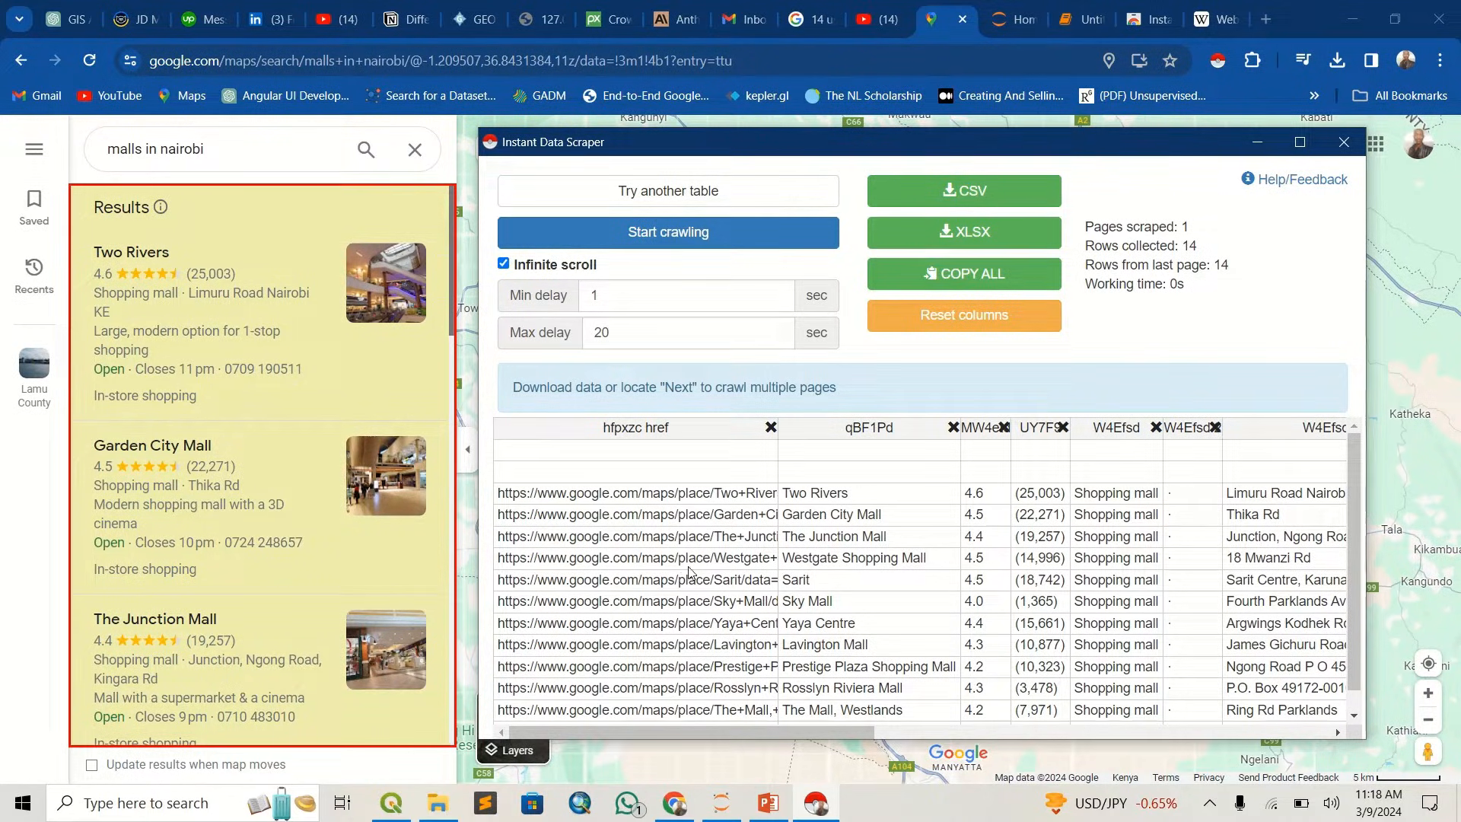
scroll(304, 548, "down", 15)
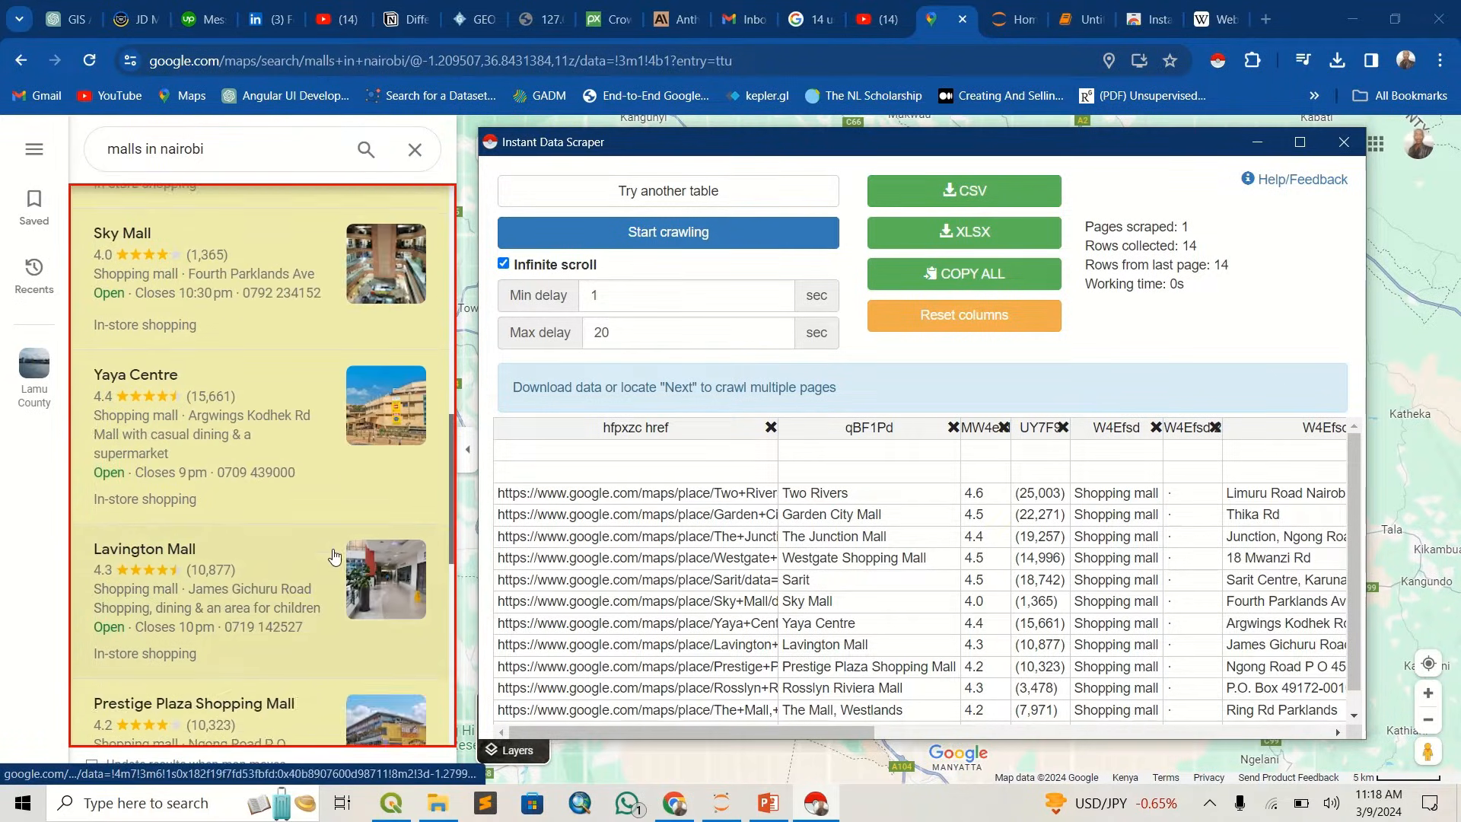
scroll(331, 566, "down", 3)
scroll(321, 549, "up", 8)
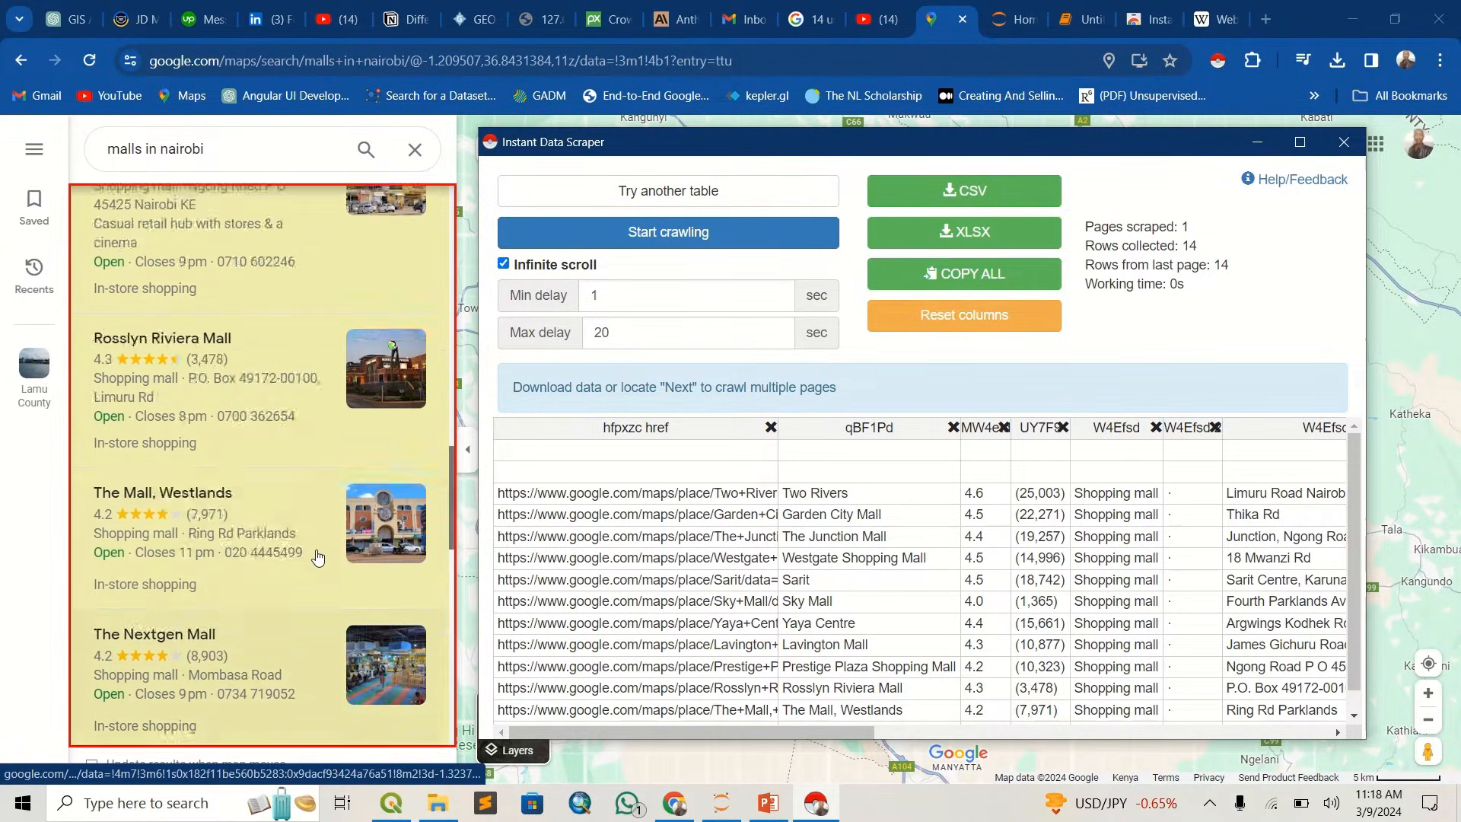
scroll(321, 550, "up", 5)
scroll(323, 548, "down", 15)
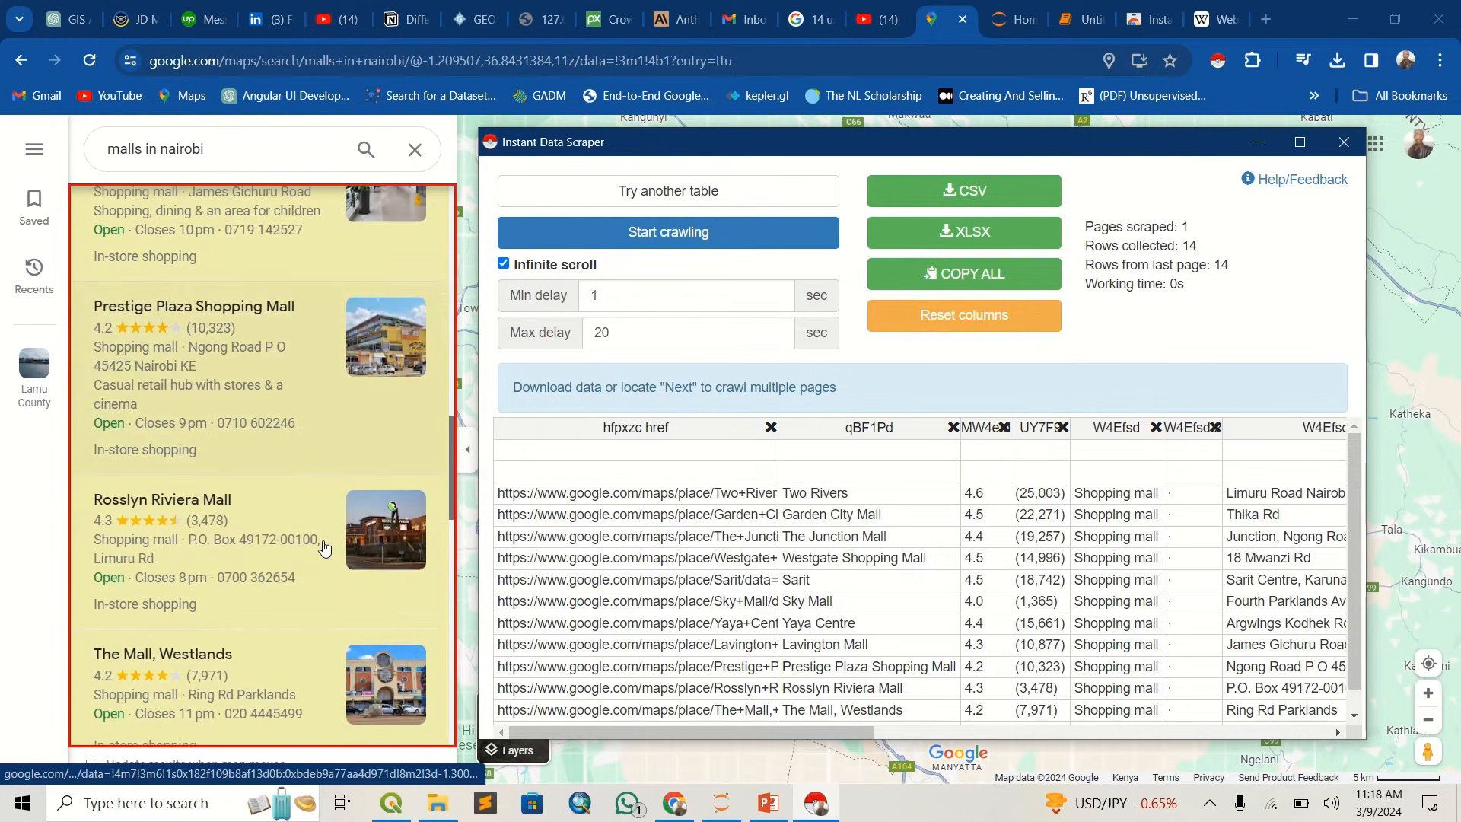
scroll(326, 545, "down", 4)
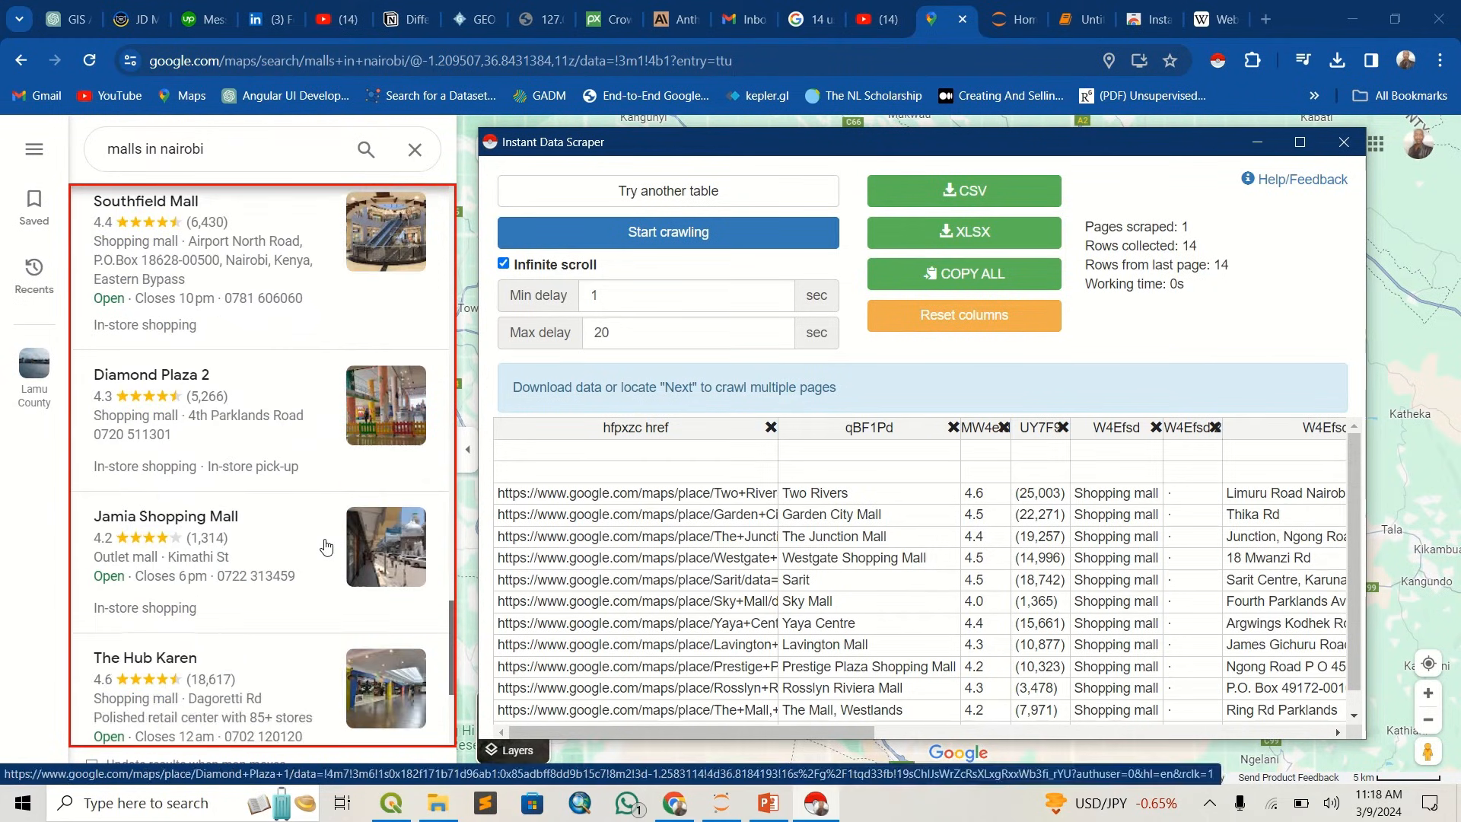
left_click_drag(1193, 227, 1163, 229)
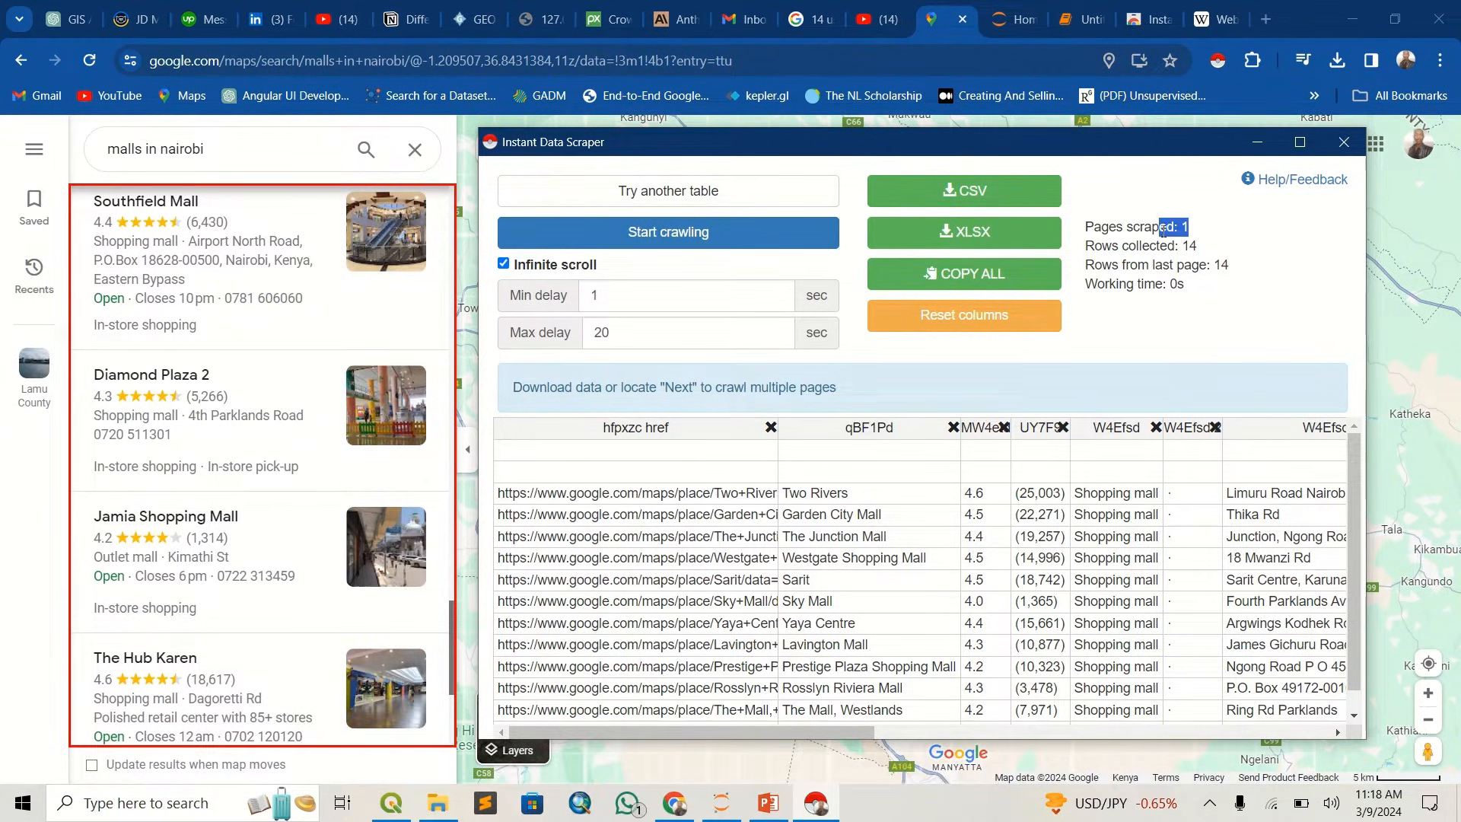
left_click(1251, 239)
- Crawl the mall results with a minimum delay of 1 and maximum delay of 20 seconds, stopping after several pages
left_click(605, 233)
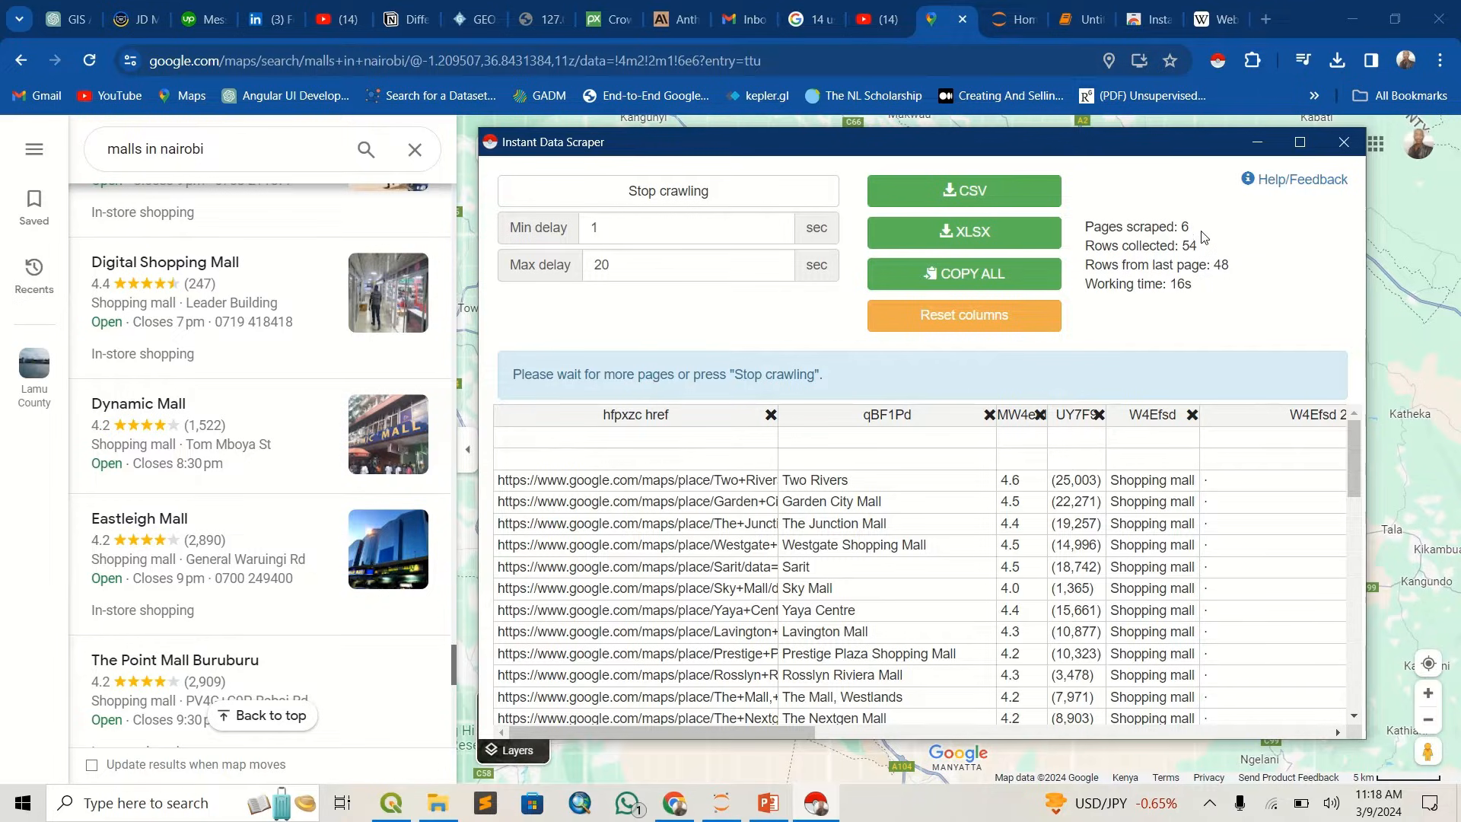
left_click_drag(1211, 247, 1153, 228)
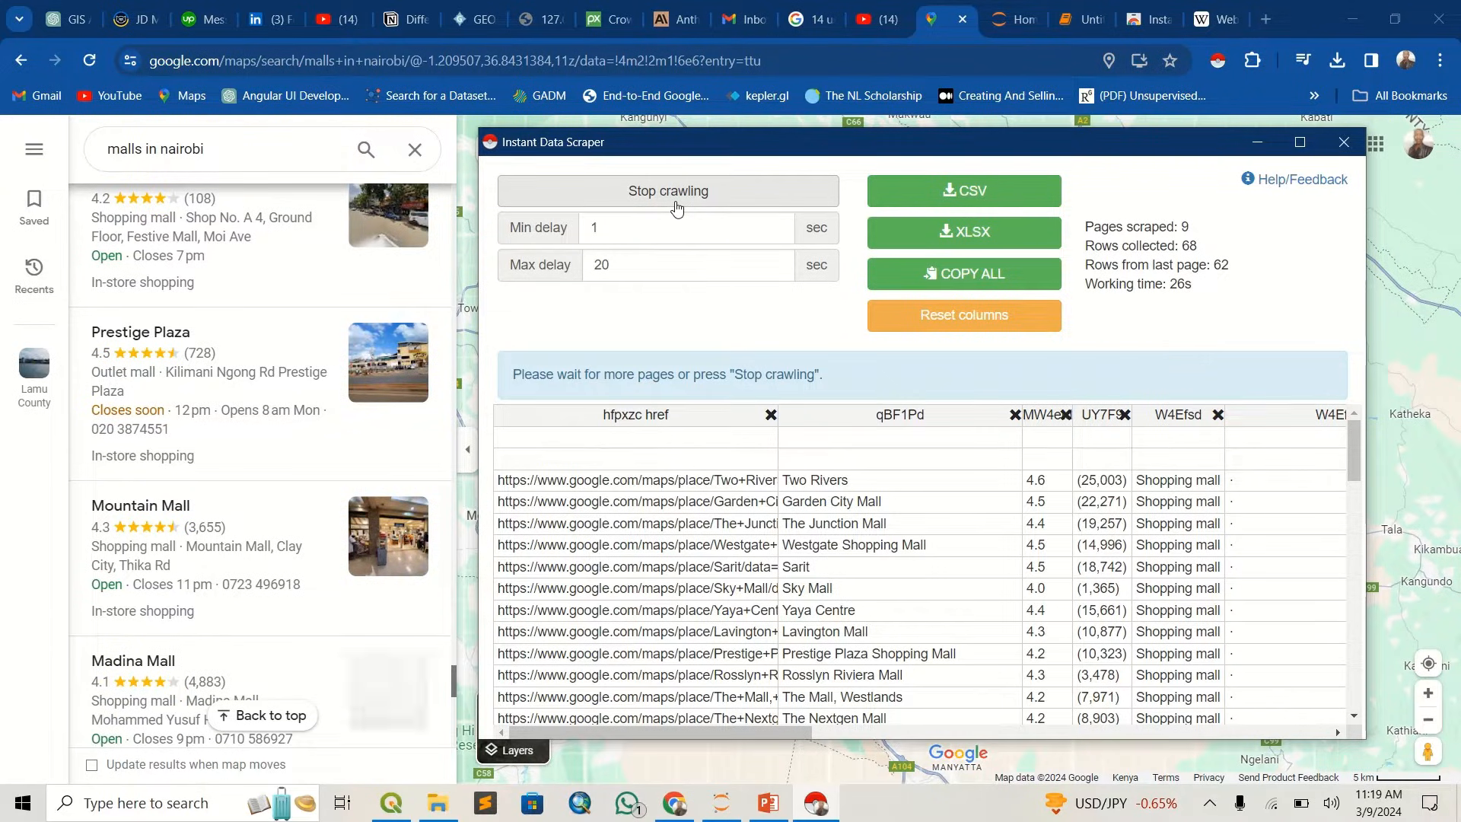
left_click(676, 207)
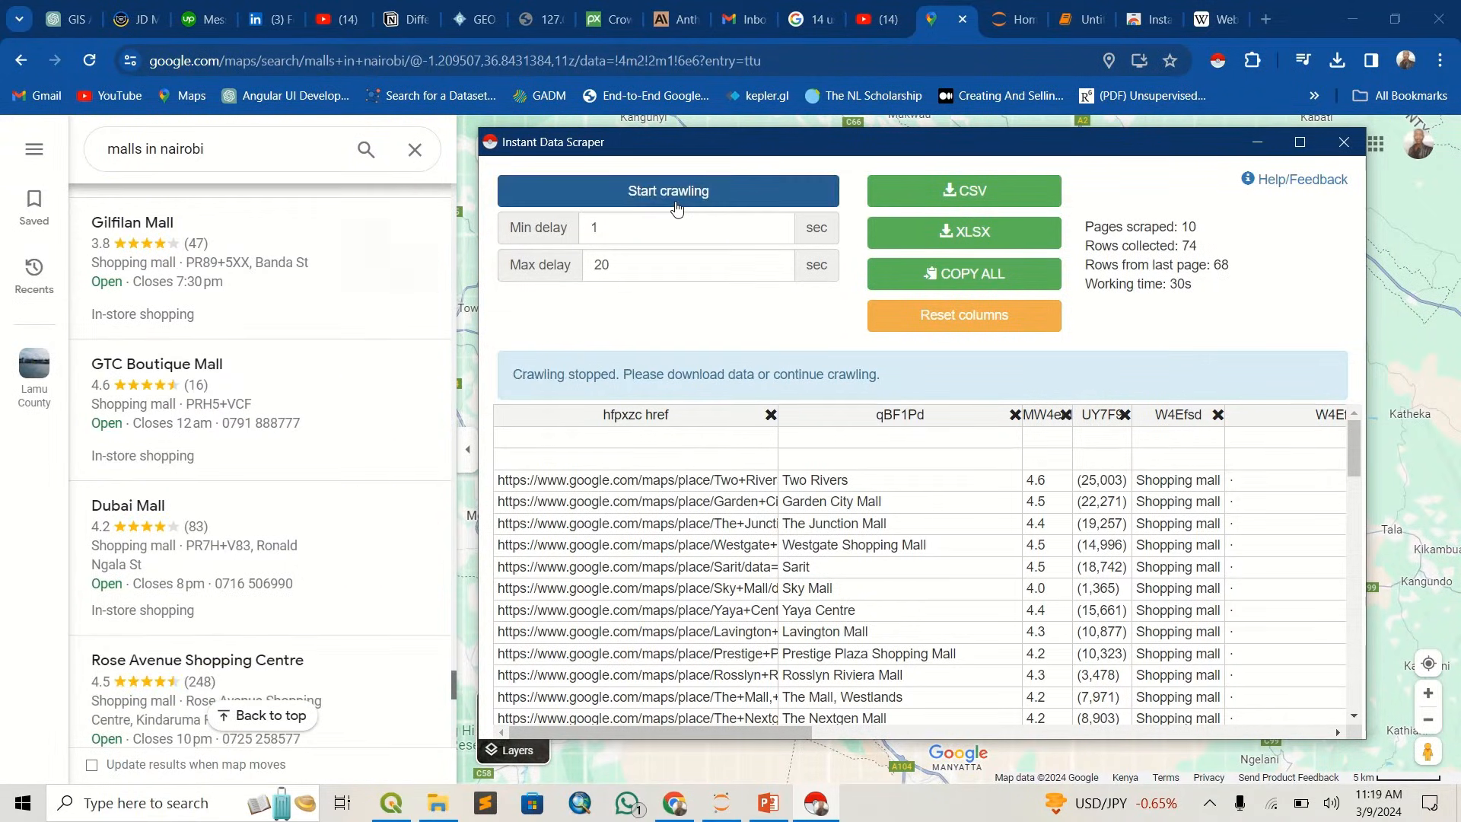
- Look through the crawled mall rows in the scraper table and check the numbers of pages scraped and rows collected
scroll(921, 589, "down", 15)
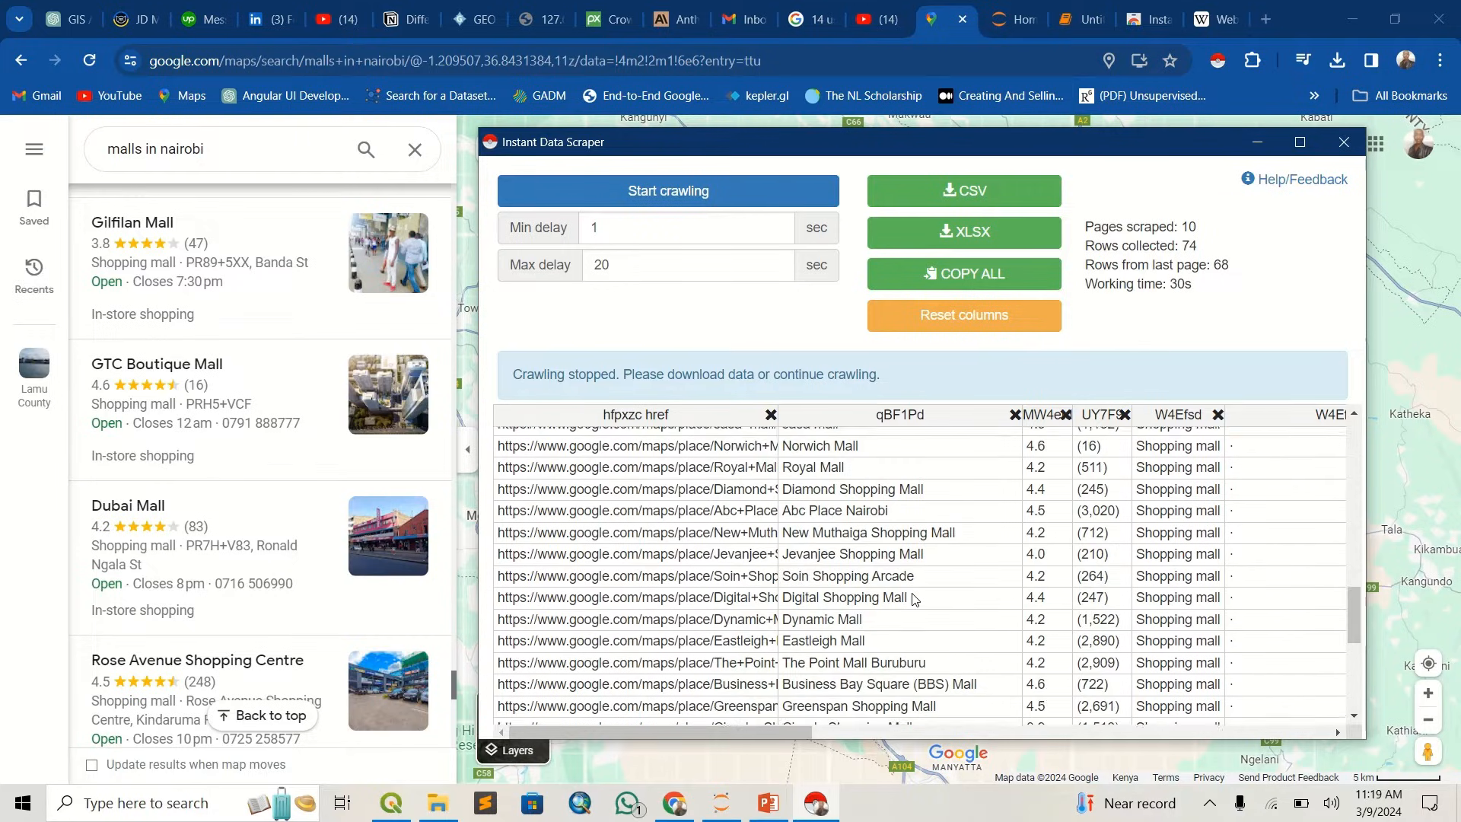
scroll(910, 592, "down", 3)
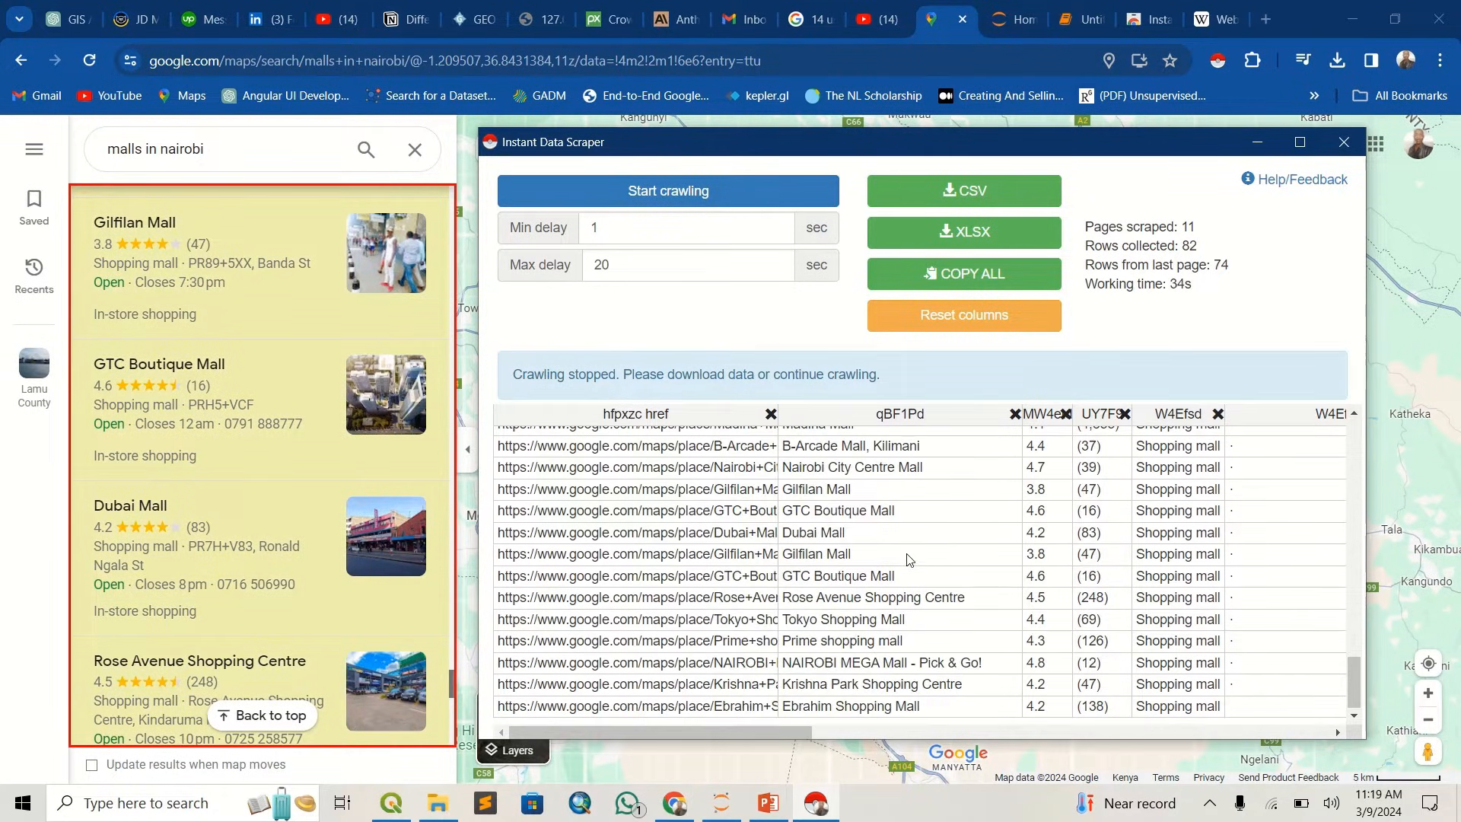
scroll(907, 559, "up", 12)
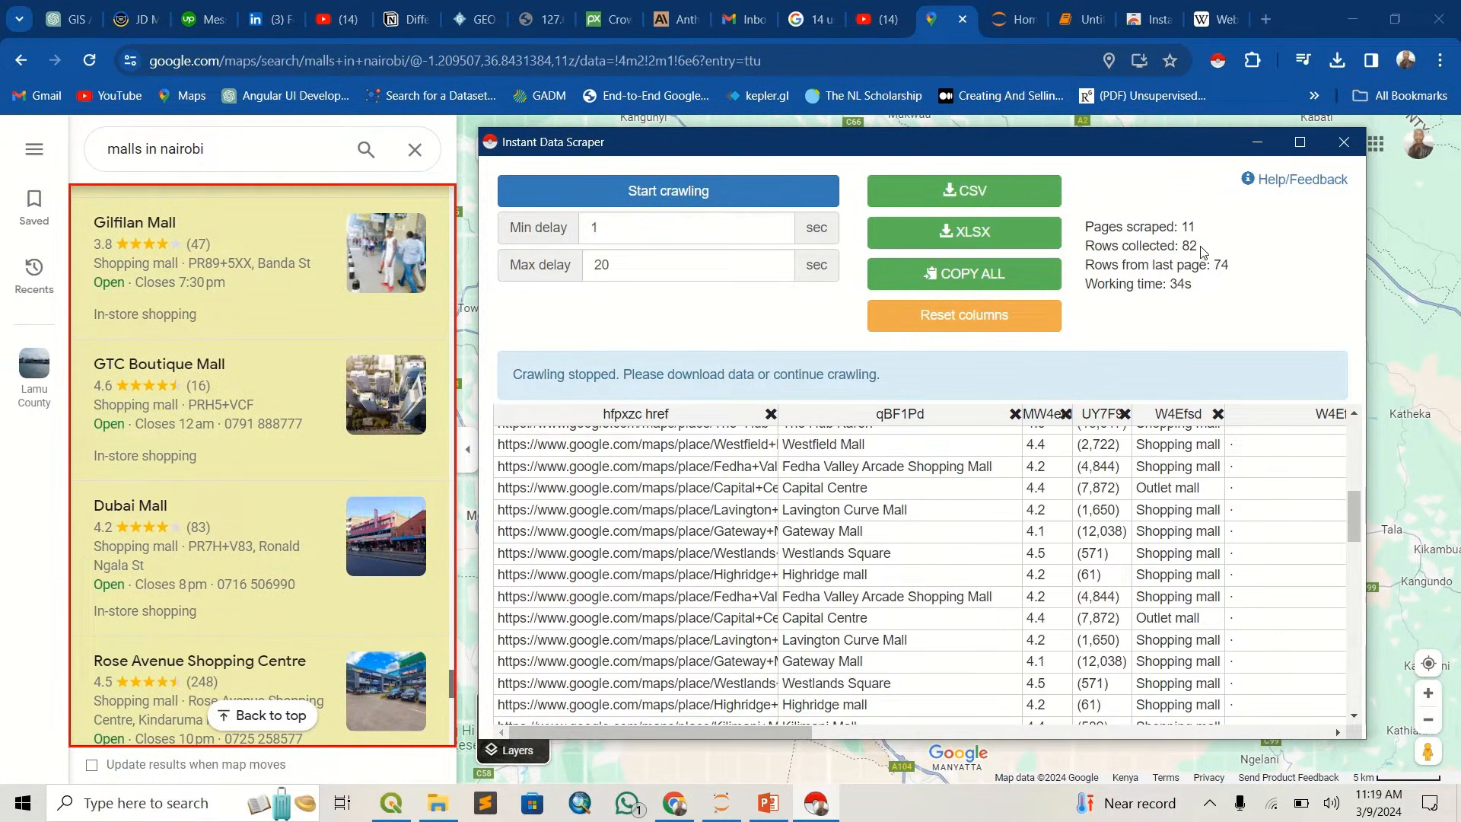
left_click_drag(1200, 251, 1176, 250)
double_click(1187, 227)
scroll(715, 636, "down", 5)
scroll(715, 636, "down", 5)
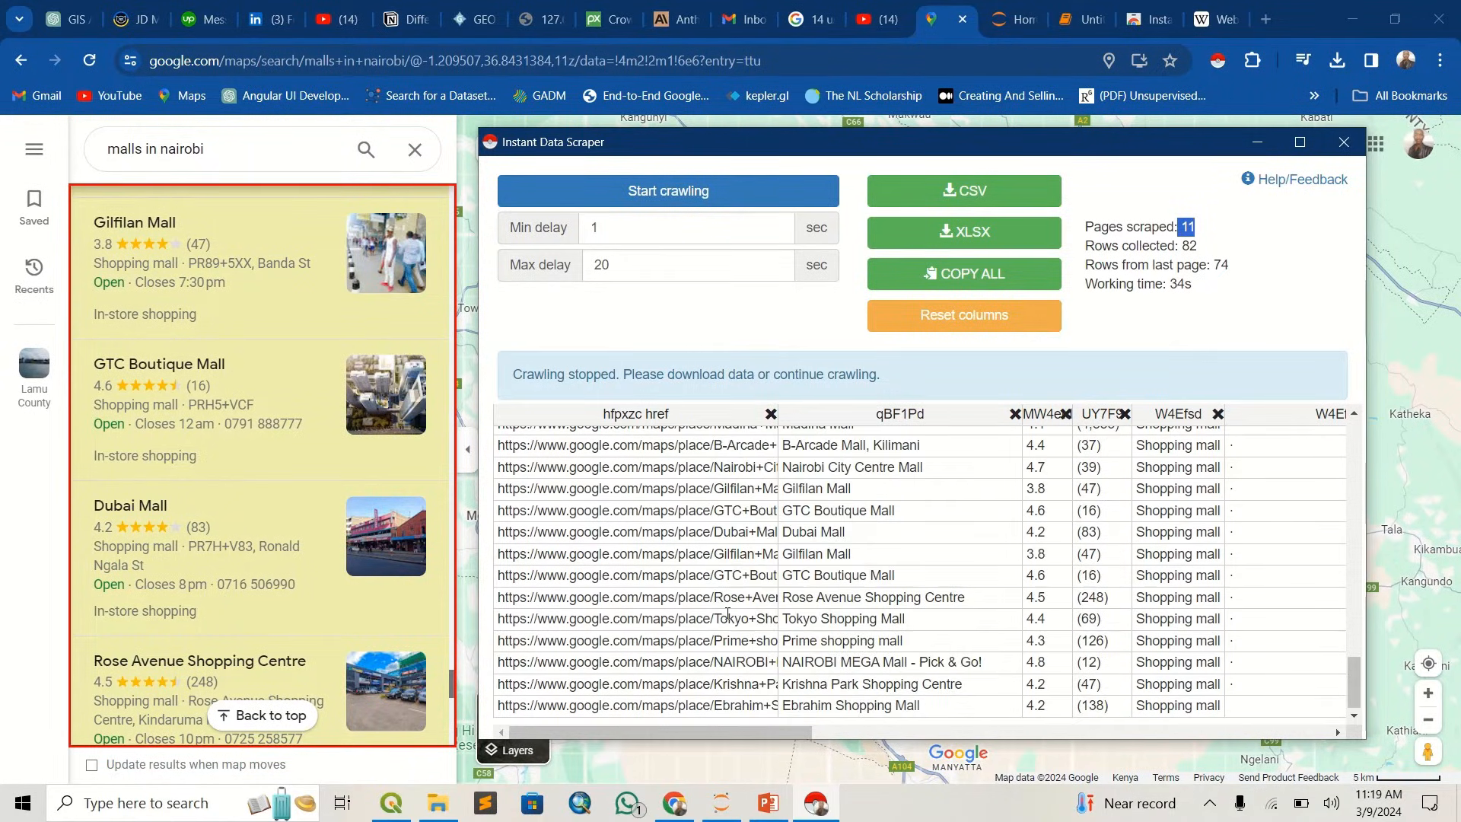
scroll(728, 614, "up", 15)
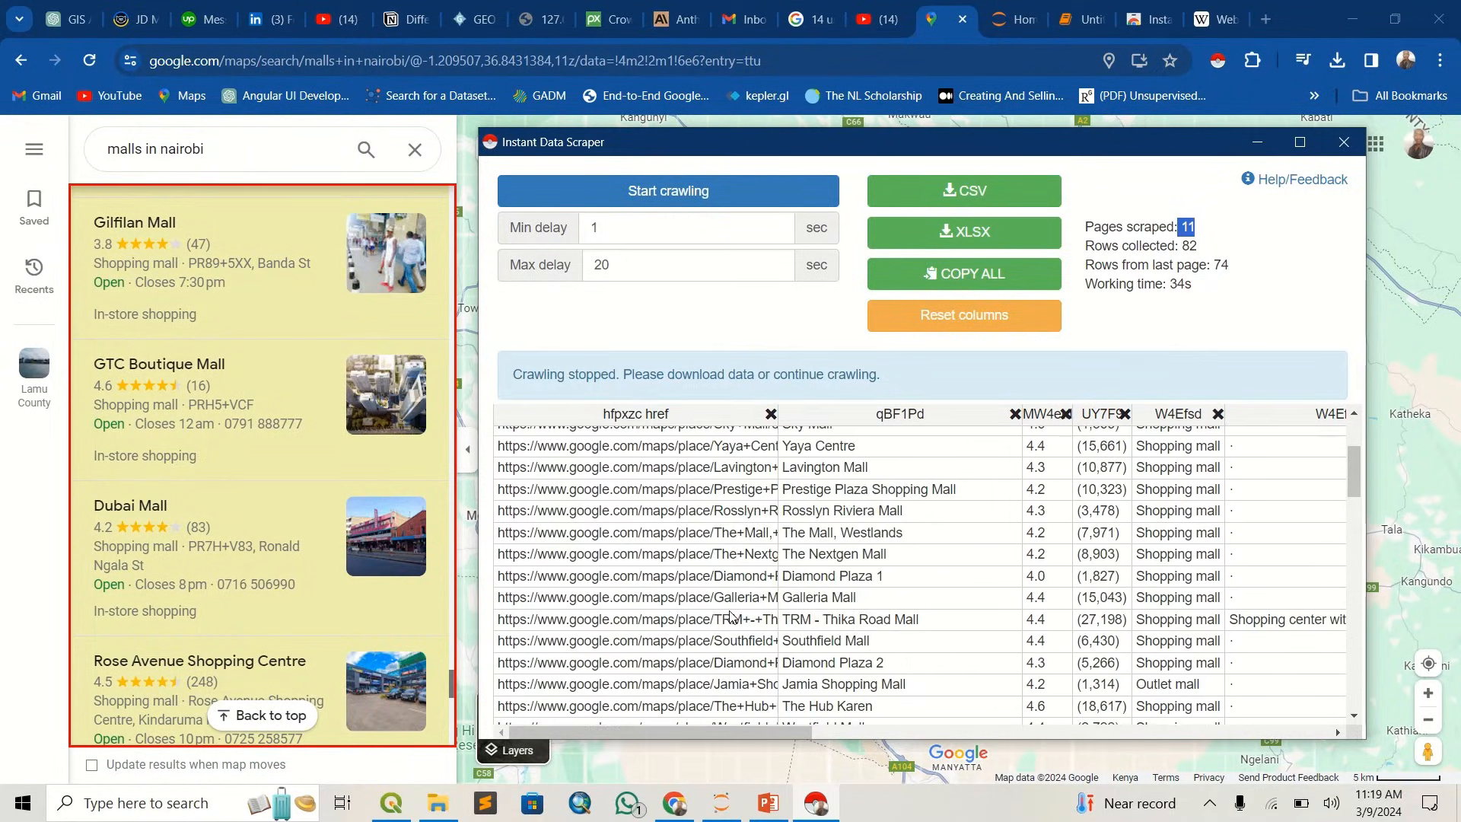
scroll(730, 616, "up", 3)
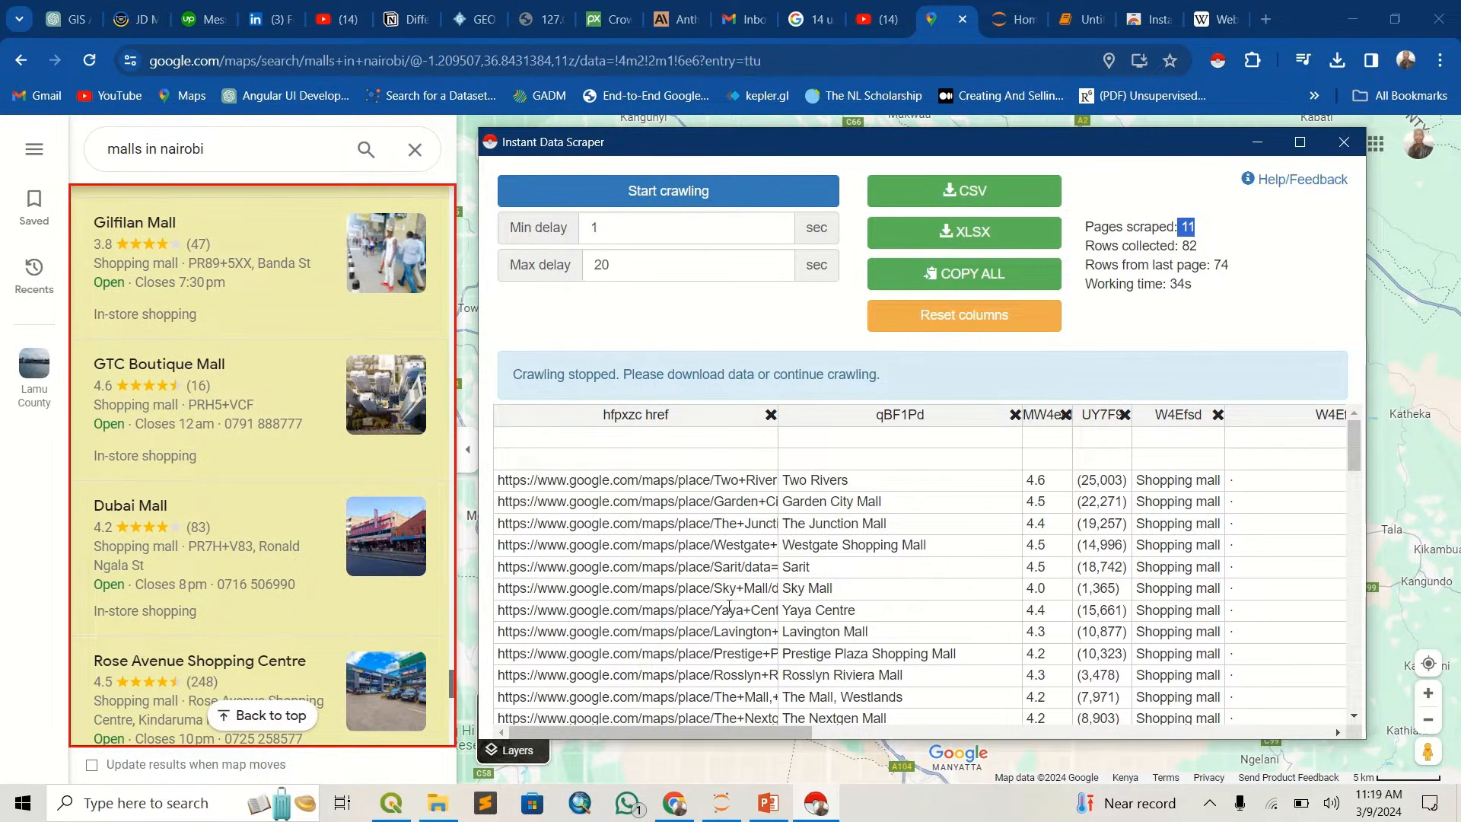
- Export the scraped malls as CSV and open google.csv in Excel to review its rows, dismissing the Office activation wizard
left_click(998, 188)
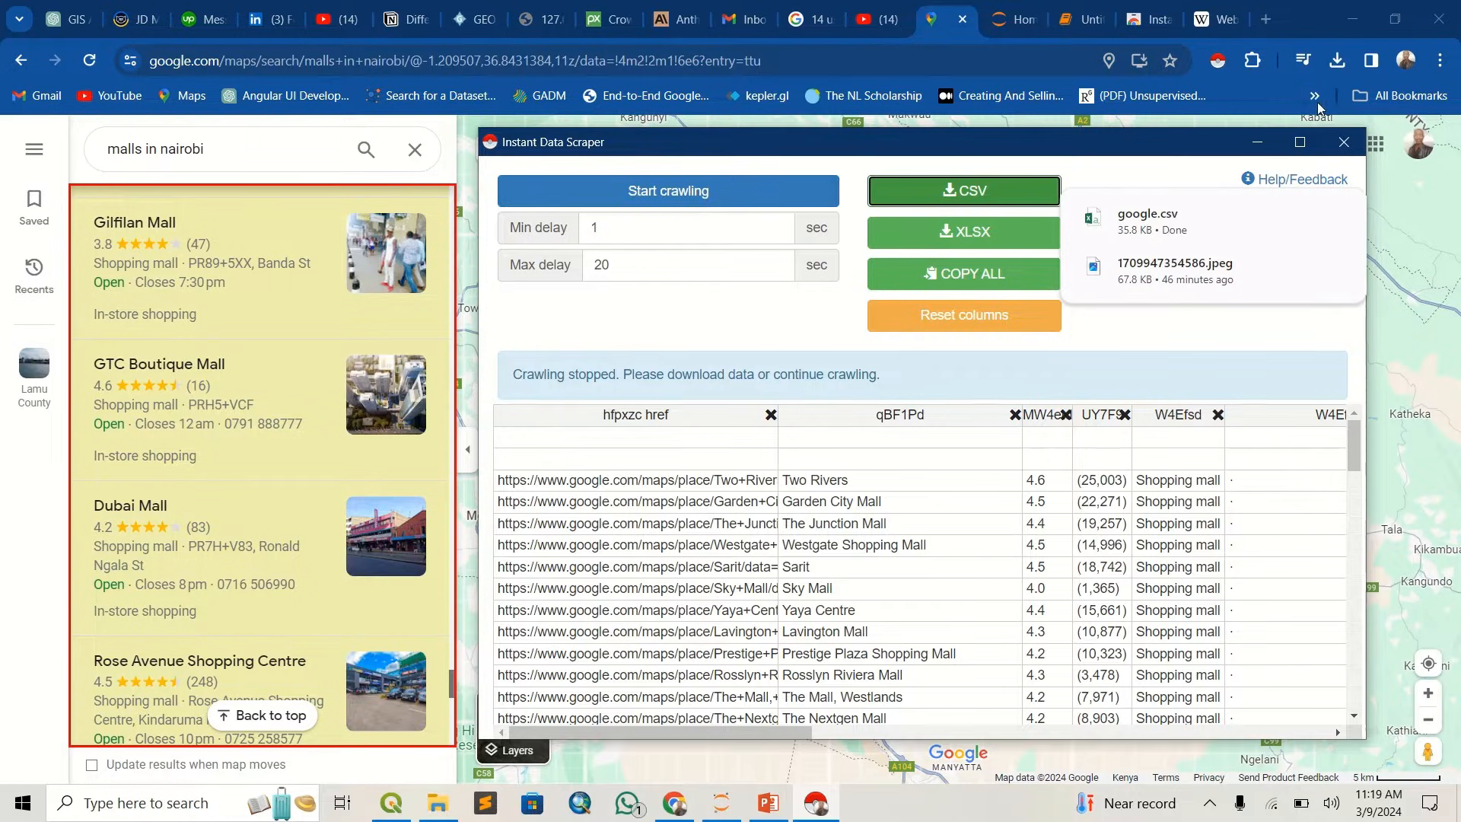
left_click(1182, 214)
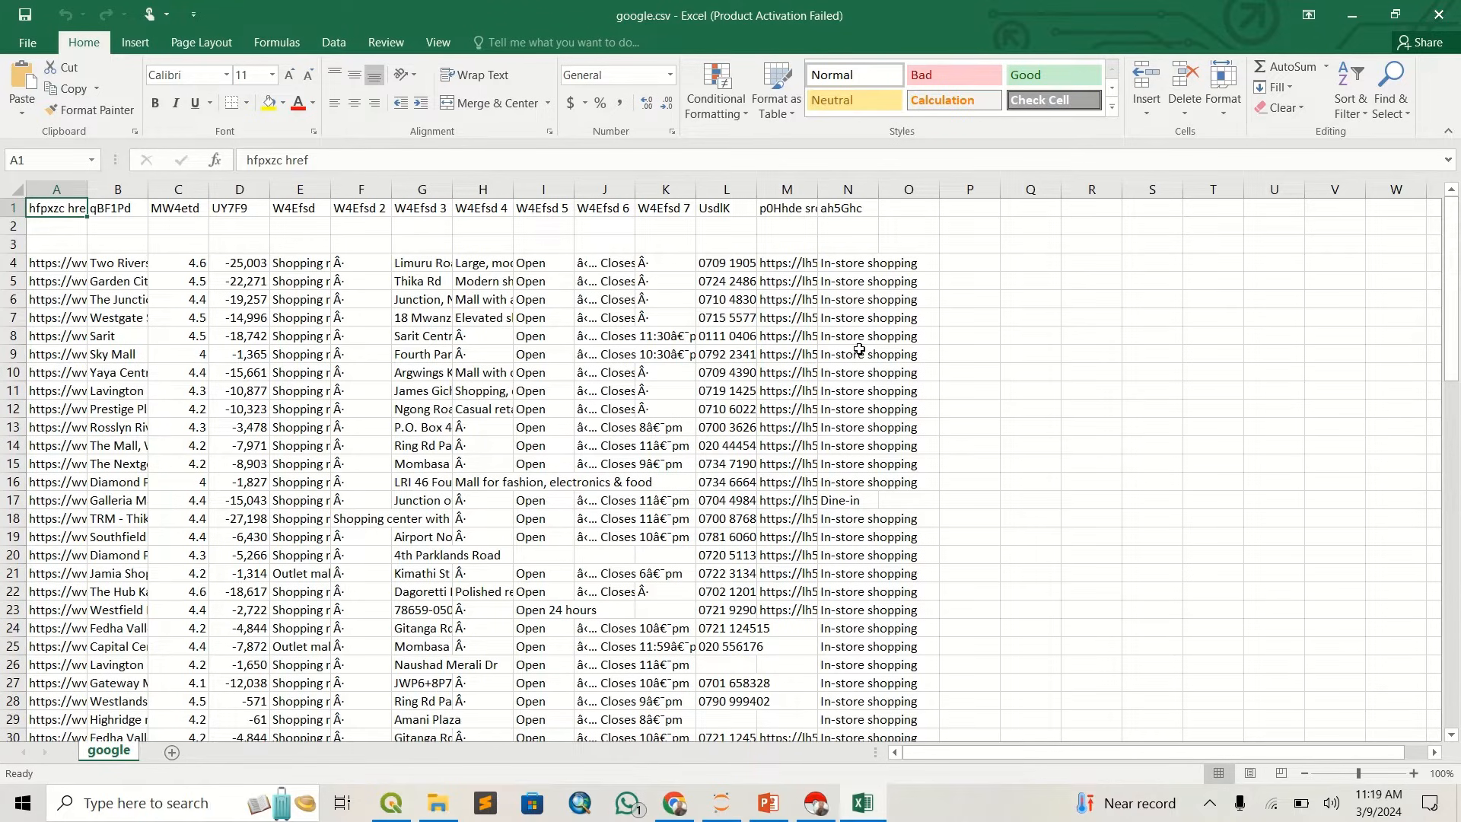
scroll(653, 439, "down", 9)
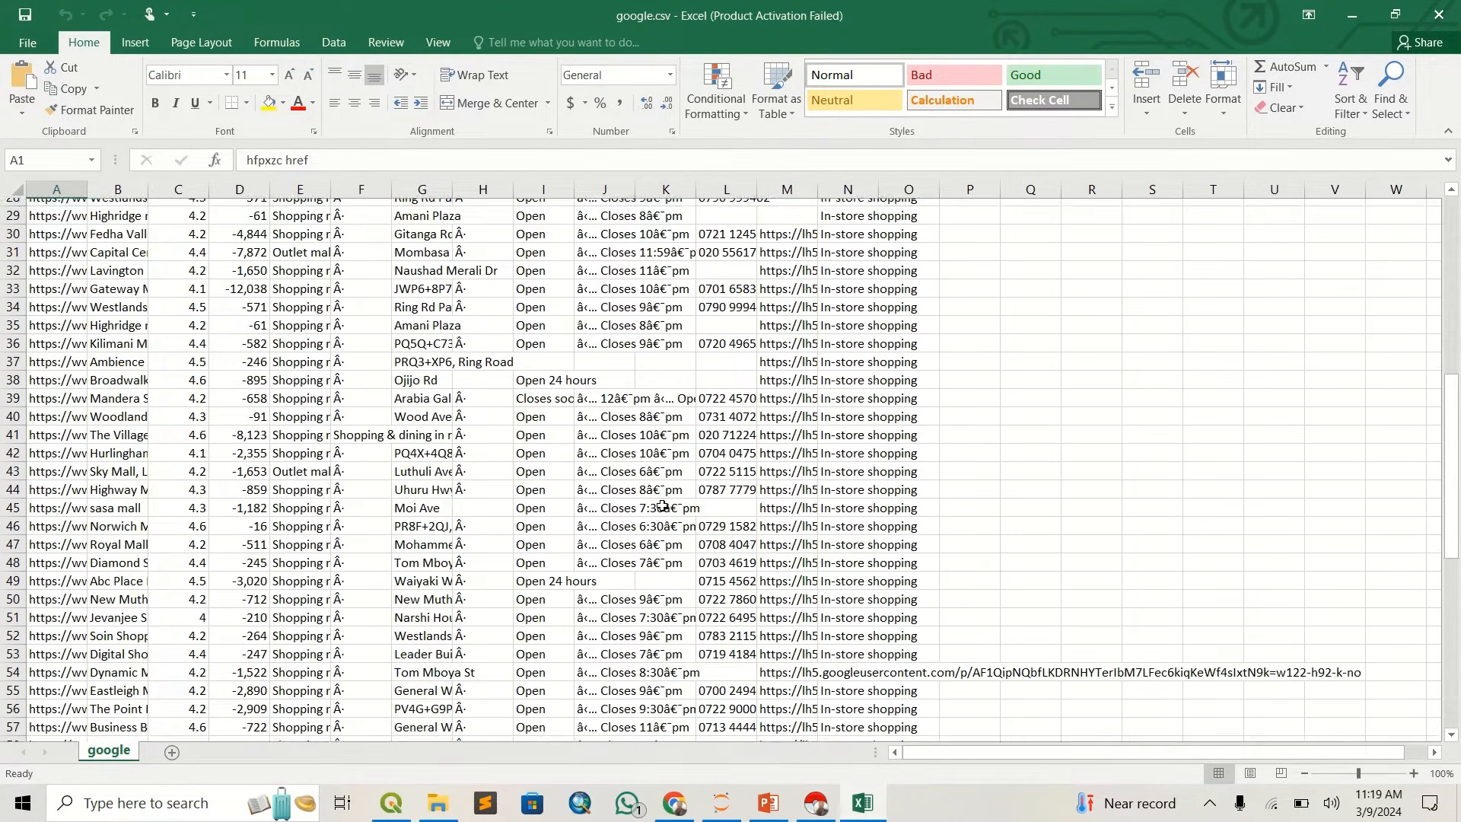
scroll(663, 506, "down", 7)
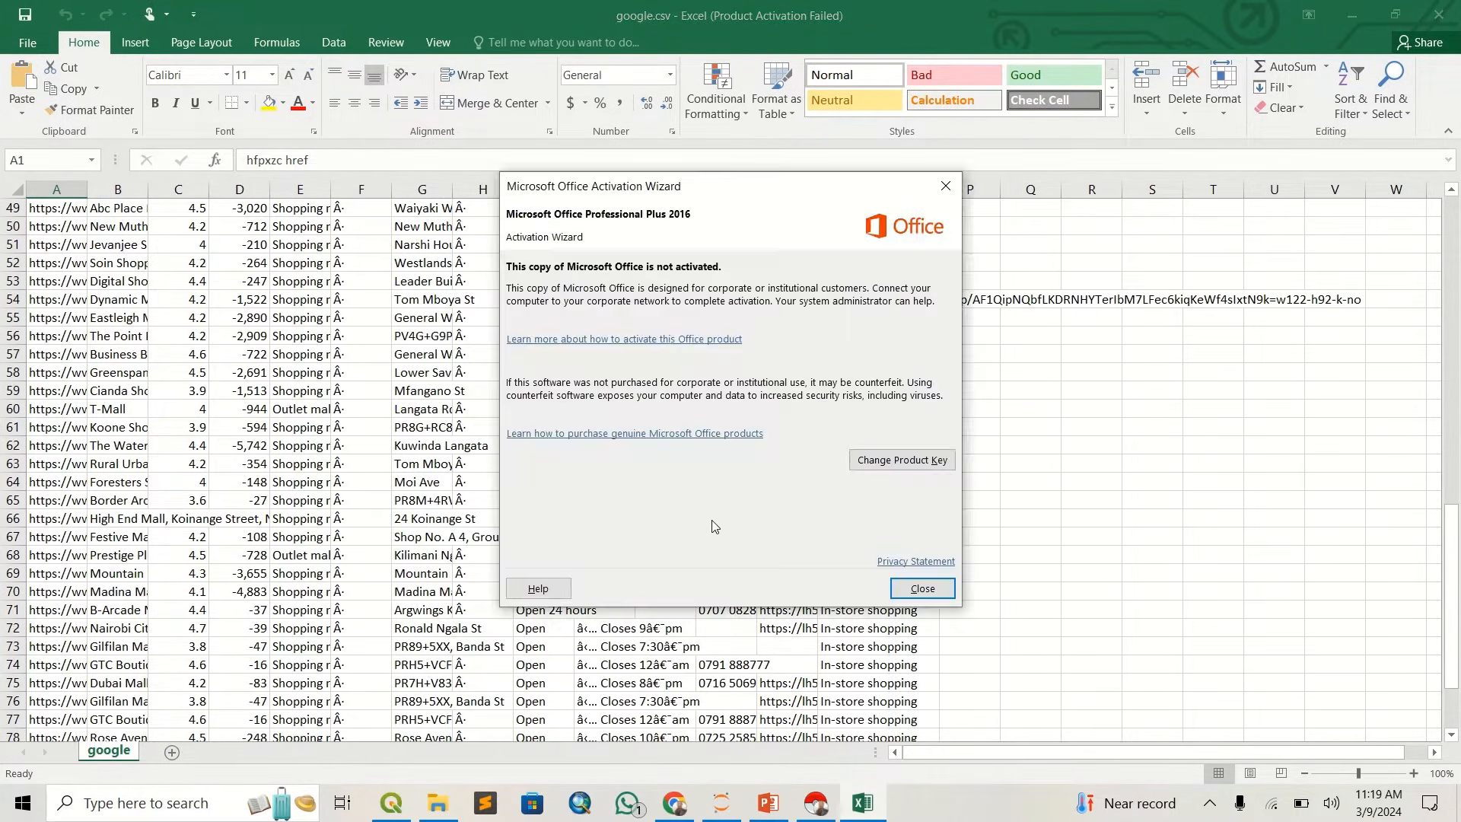
left_click(921, 588)
scroll(211, 482, "up", 13)
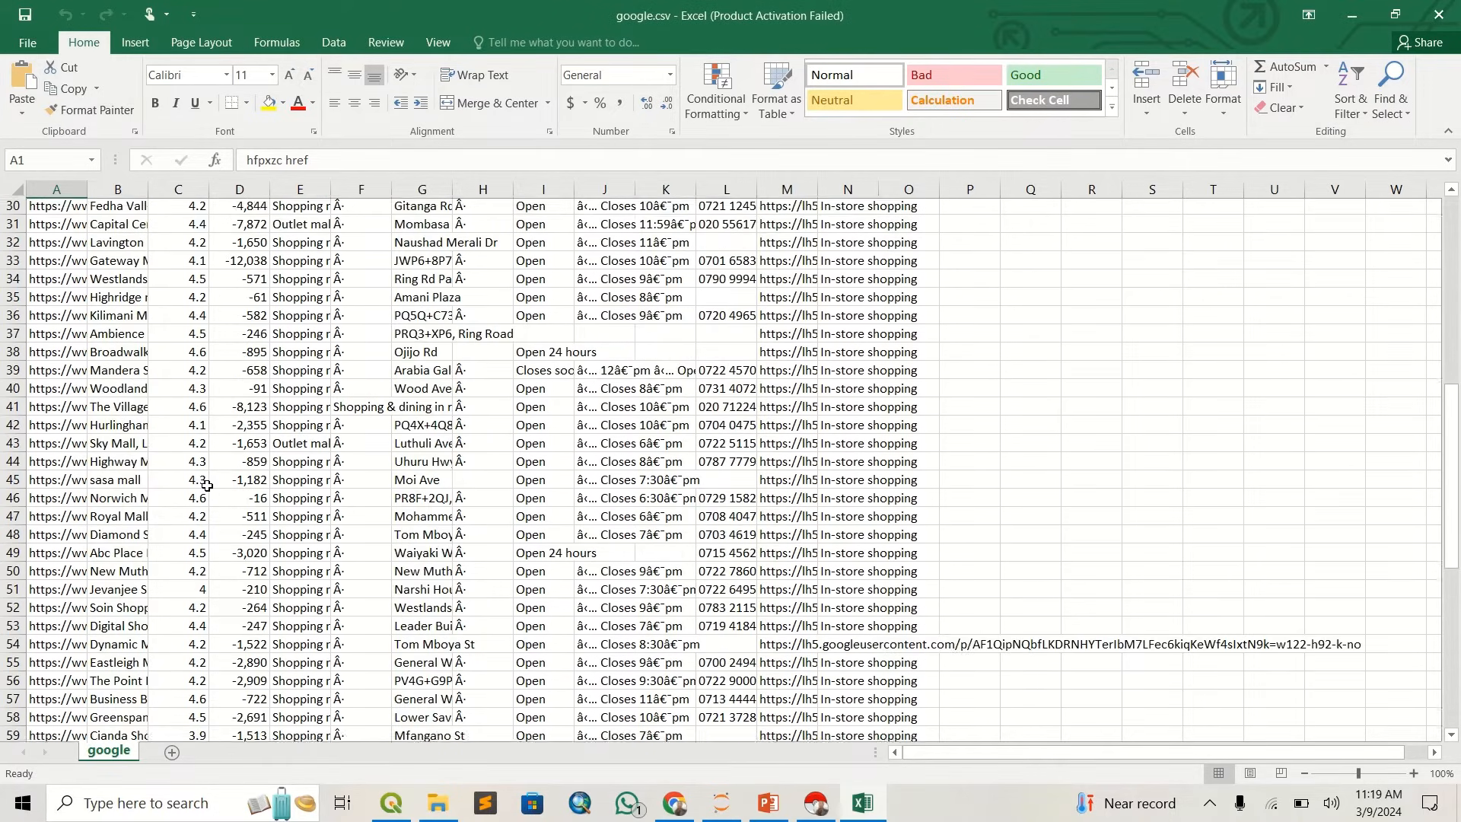
scroll(210, 482, "up", 3)
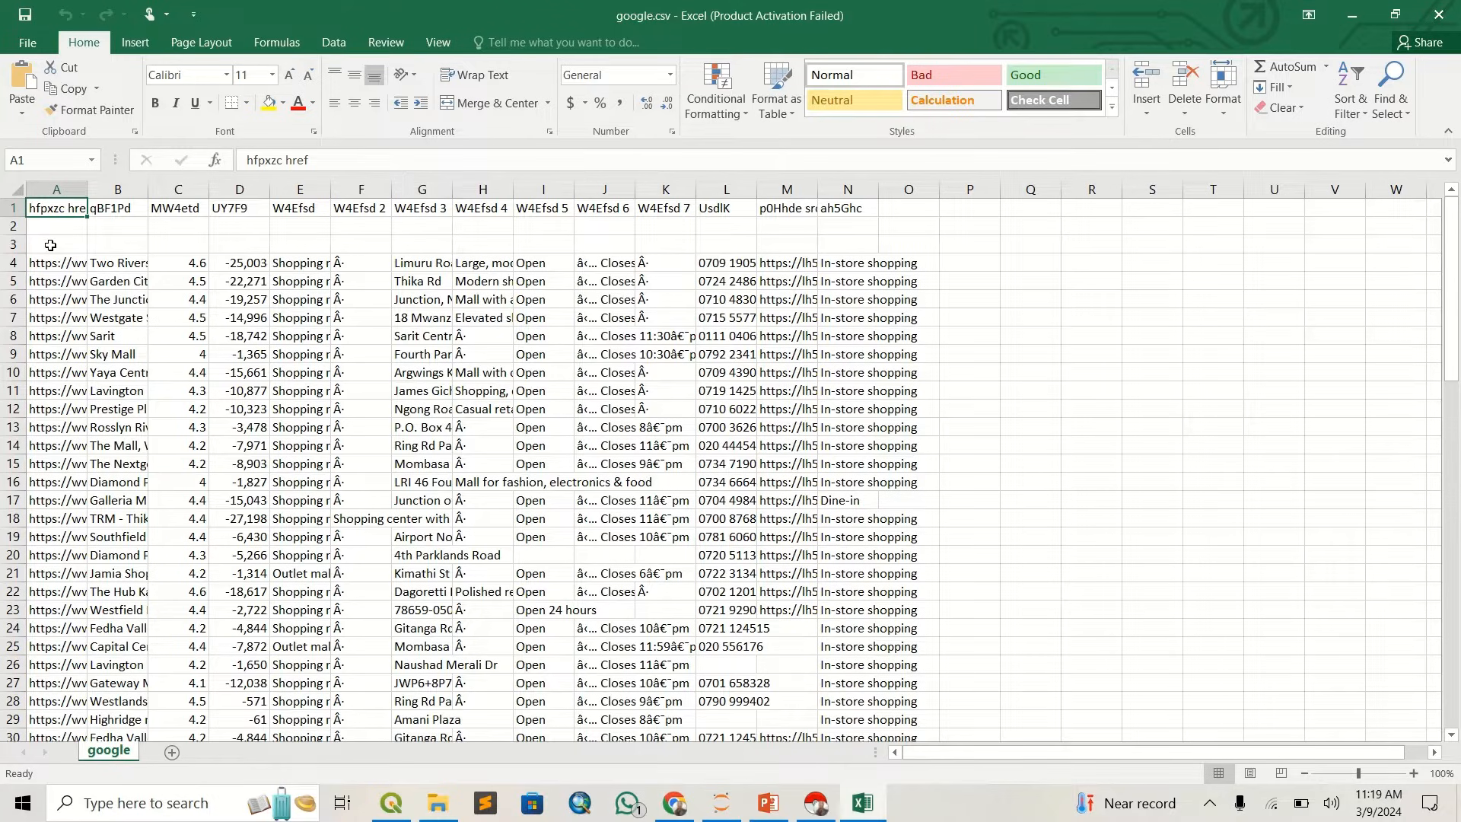
- Widen columns A and B of the google sheet so that more of the links and mall names can be read
left_click_drag(86, 185, 333, 176)
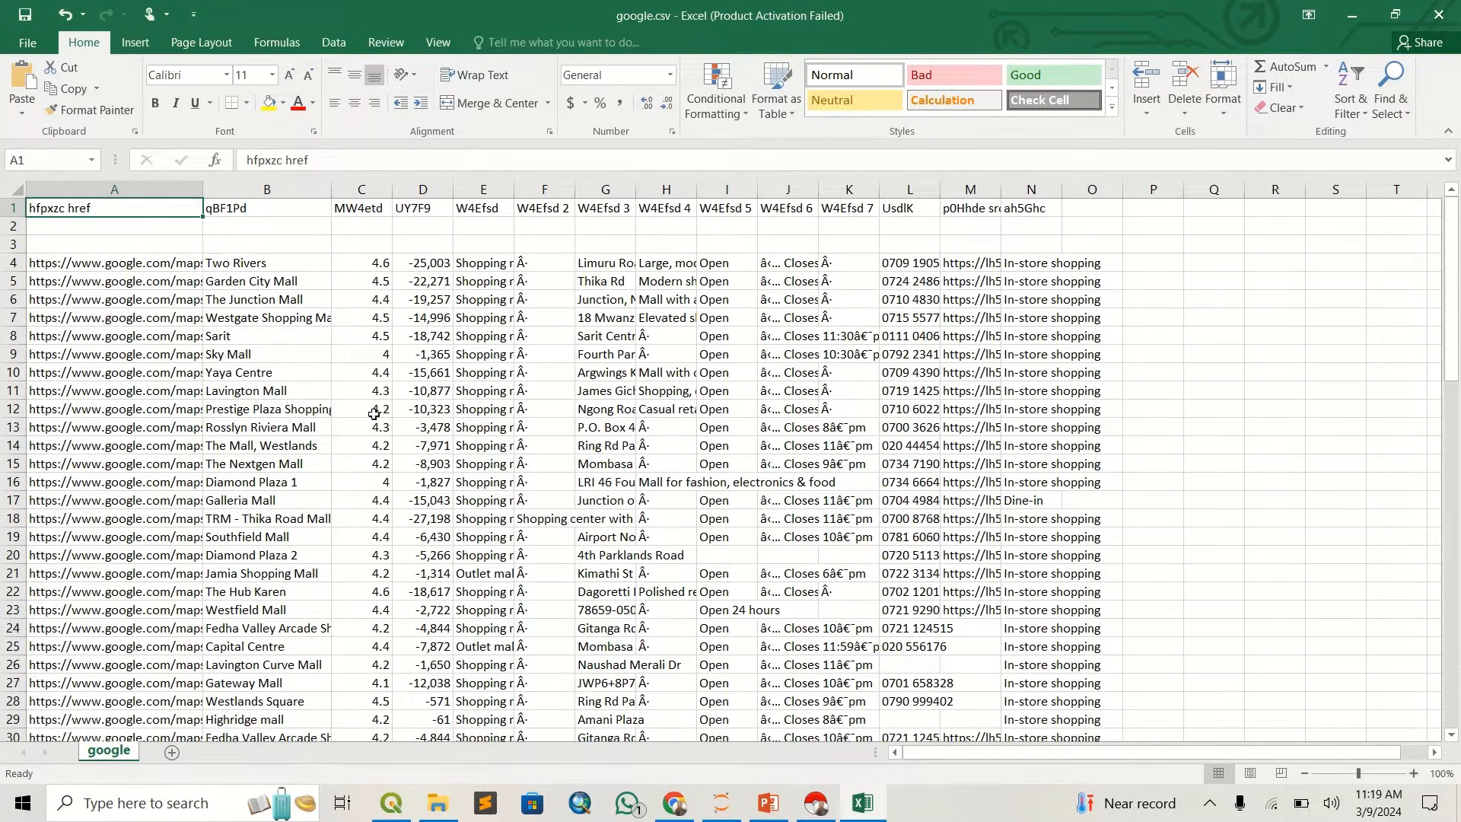
scroll(332, 445, "down", 3)
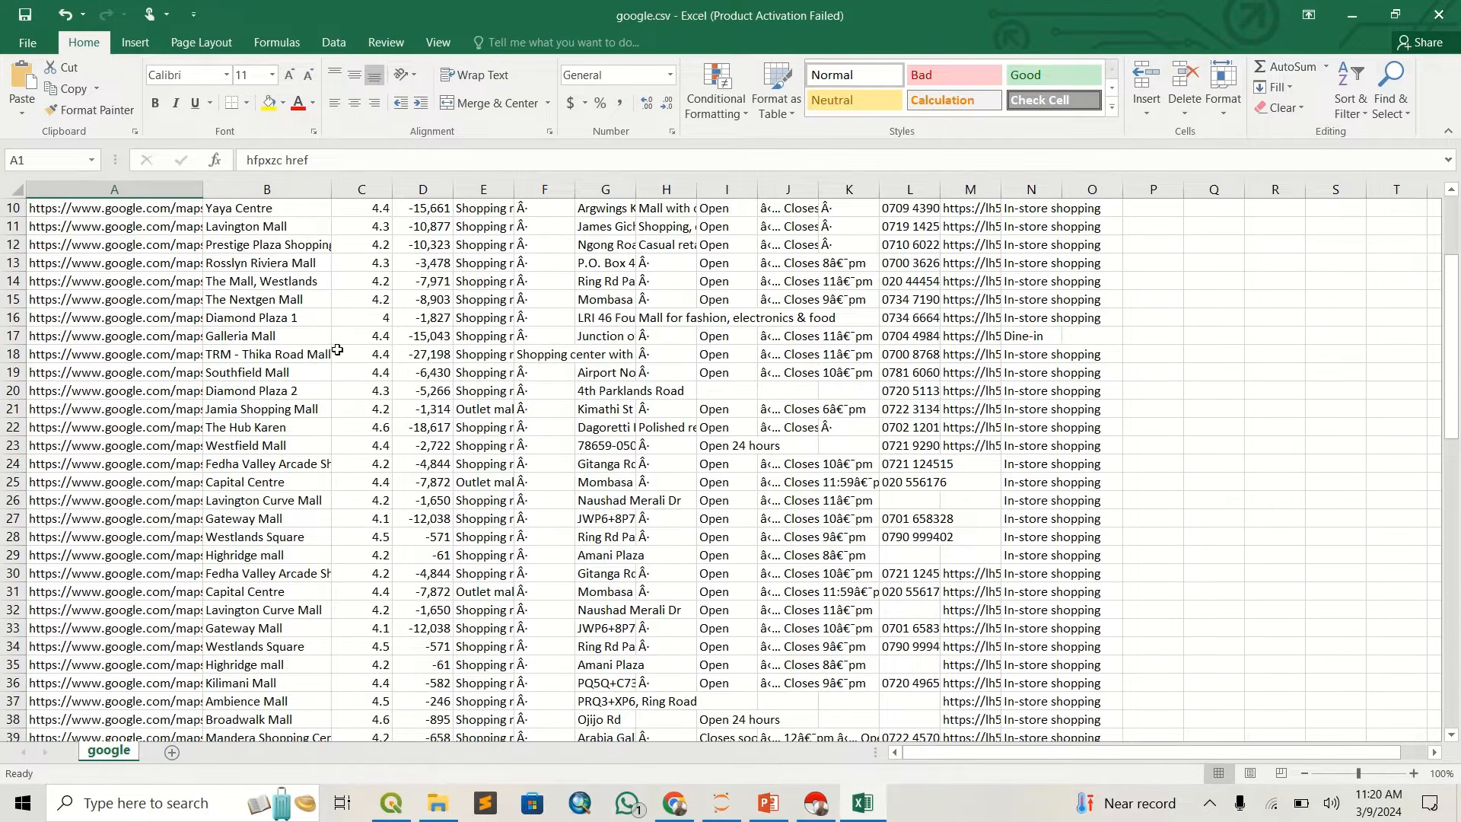
scroll(337, 349, "up", 3)
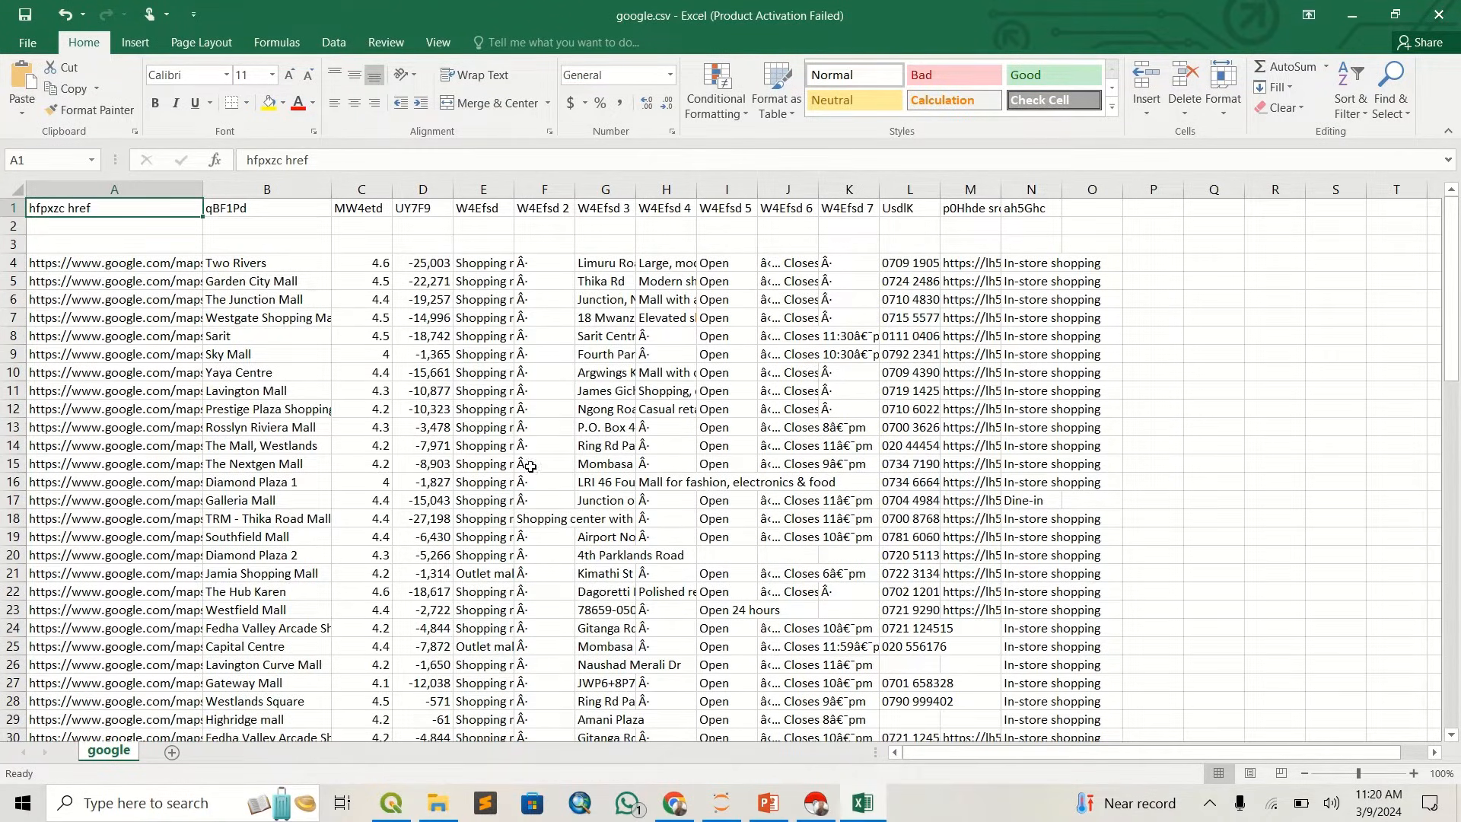
- Examine the Two Rivers link in cell A4 for the latitude and longitude embedded in its URL
left_click(110, 266)
left_click(107, 189)
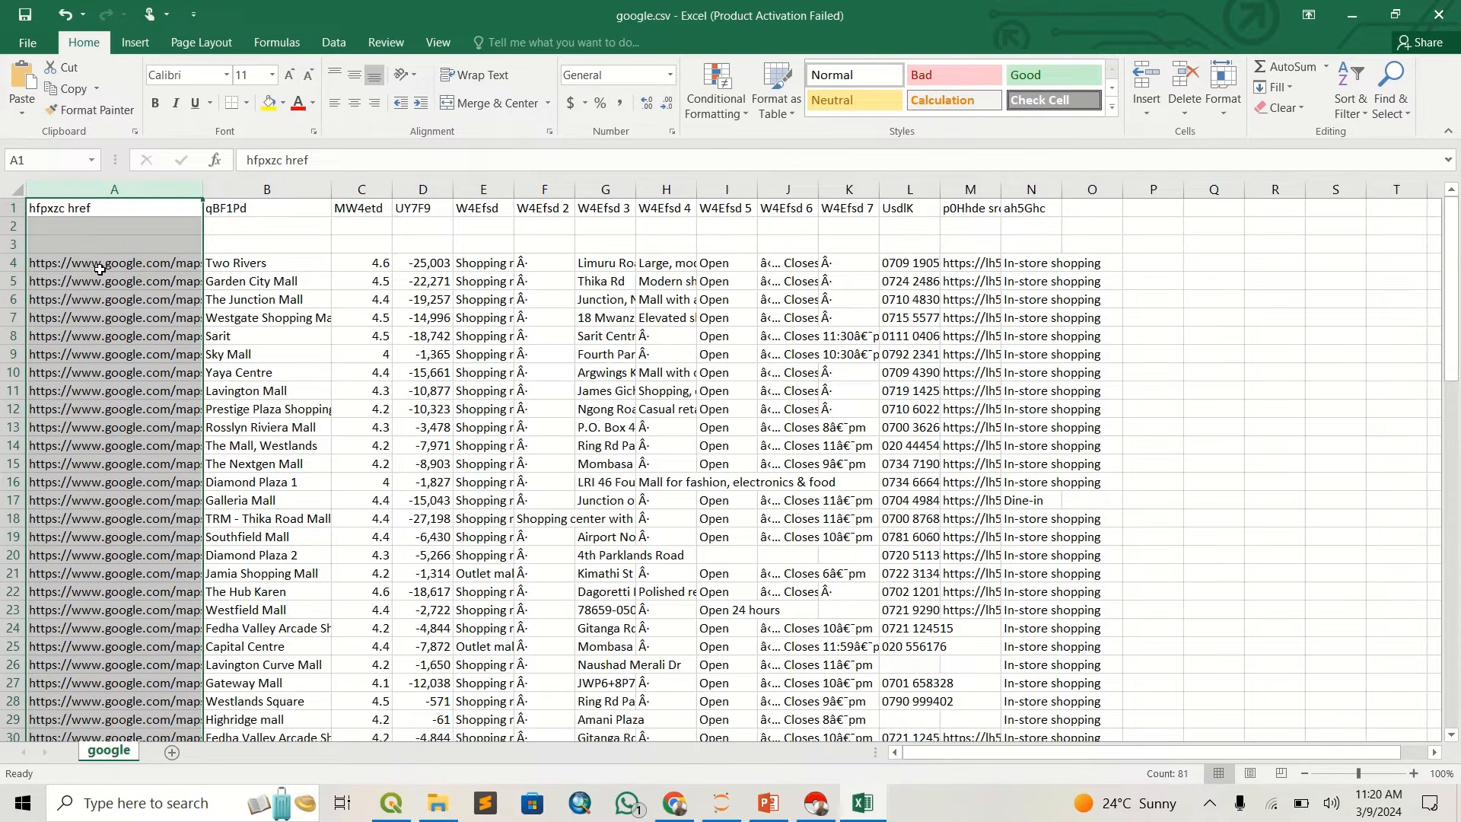
left_click(104, 268)
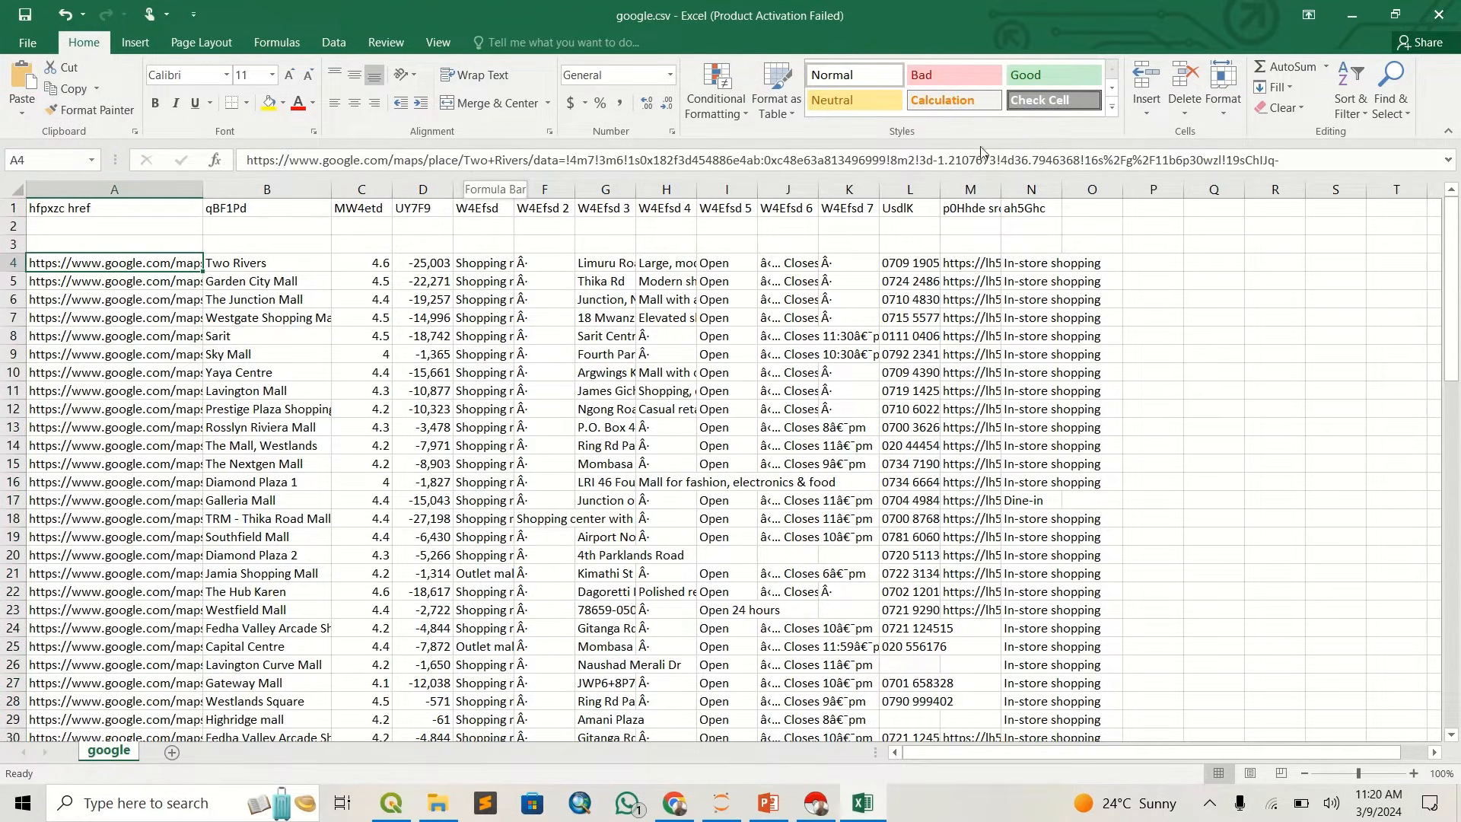
left_click(918, 160)
double_click(957, 160)
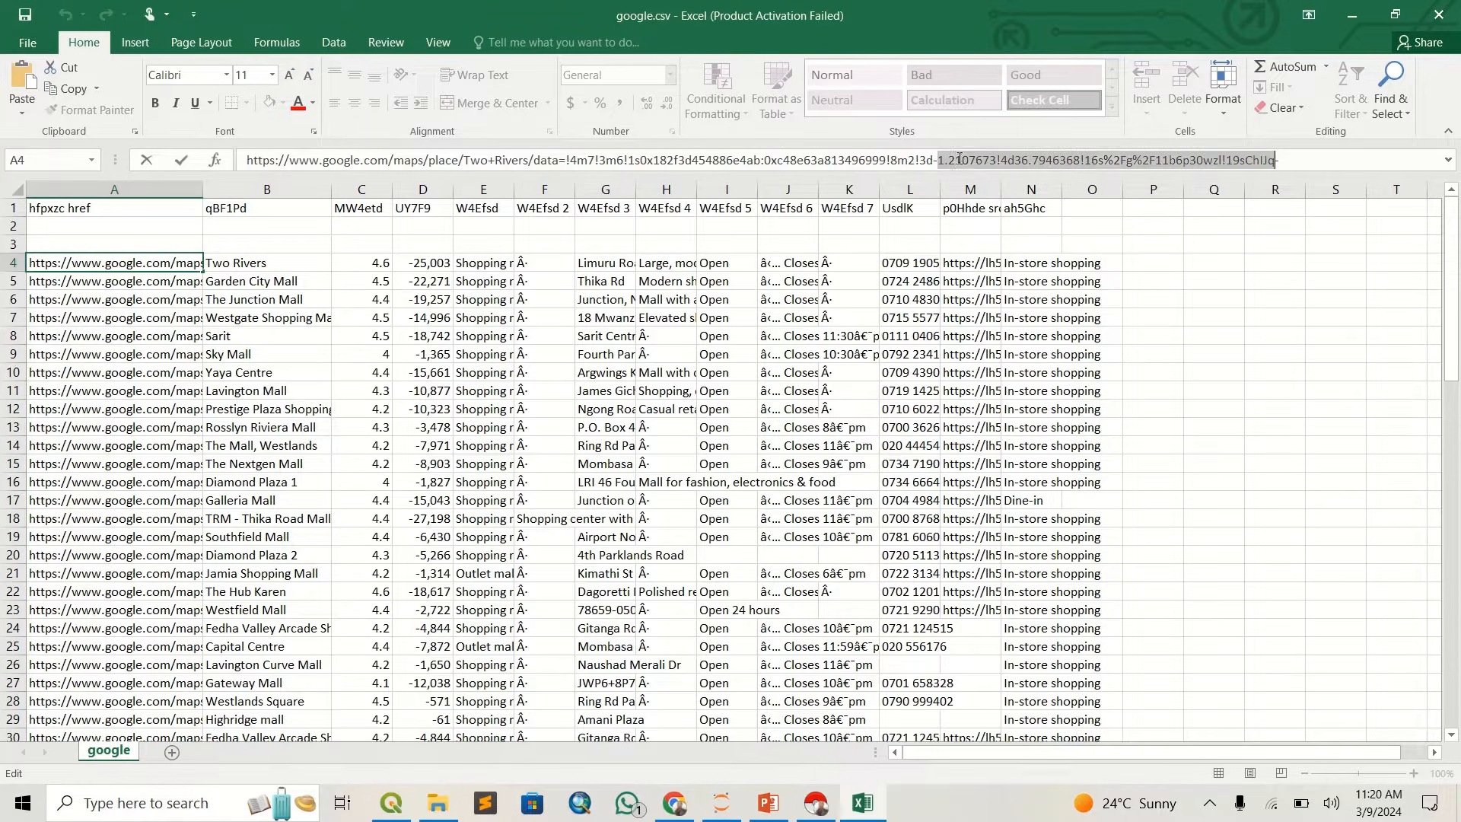
left_click(1008, 159)
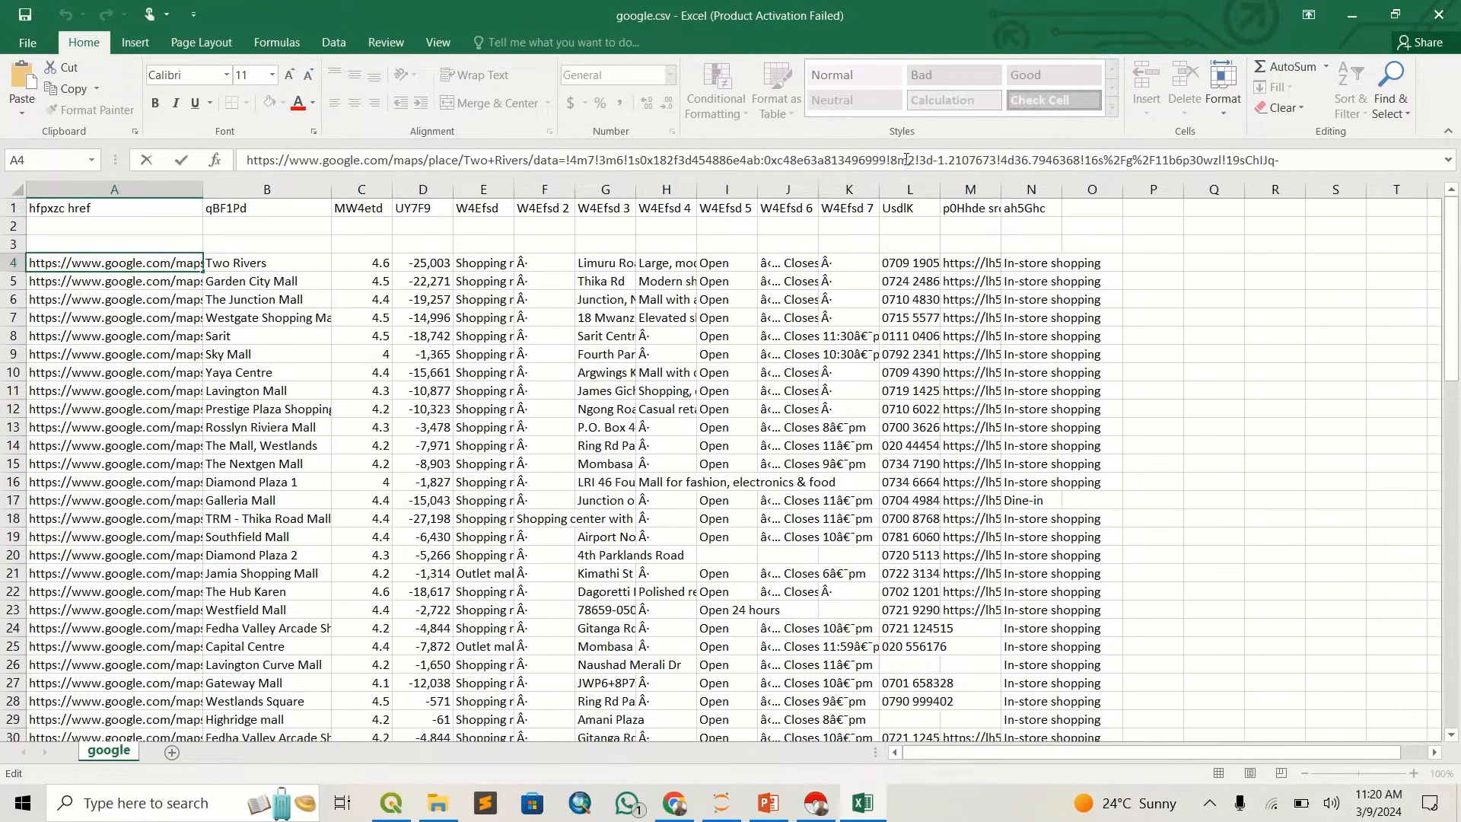
double_click(977, 160)
left_click_drag(1014, 159, 1081, 173)
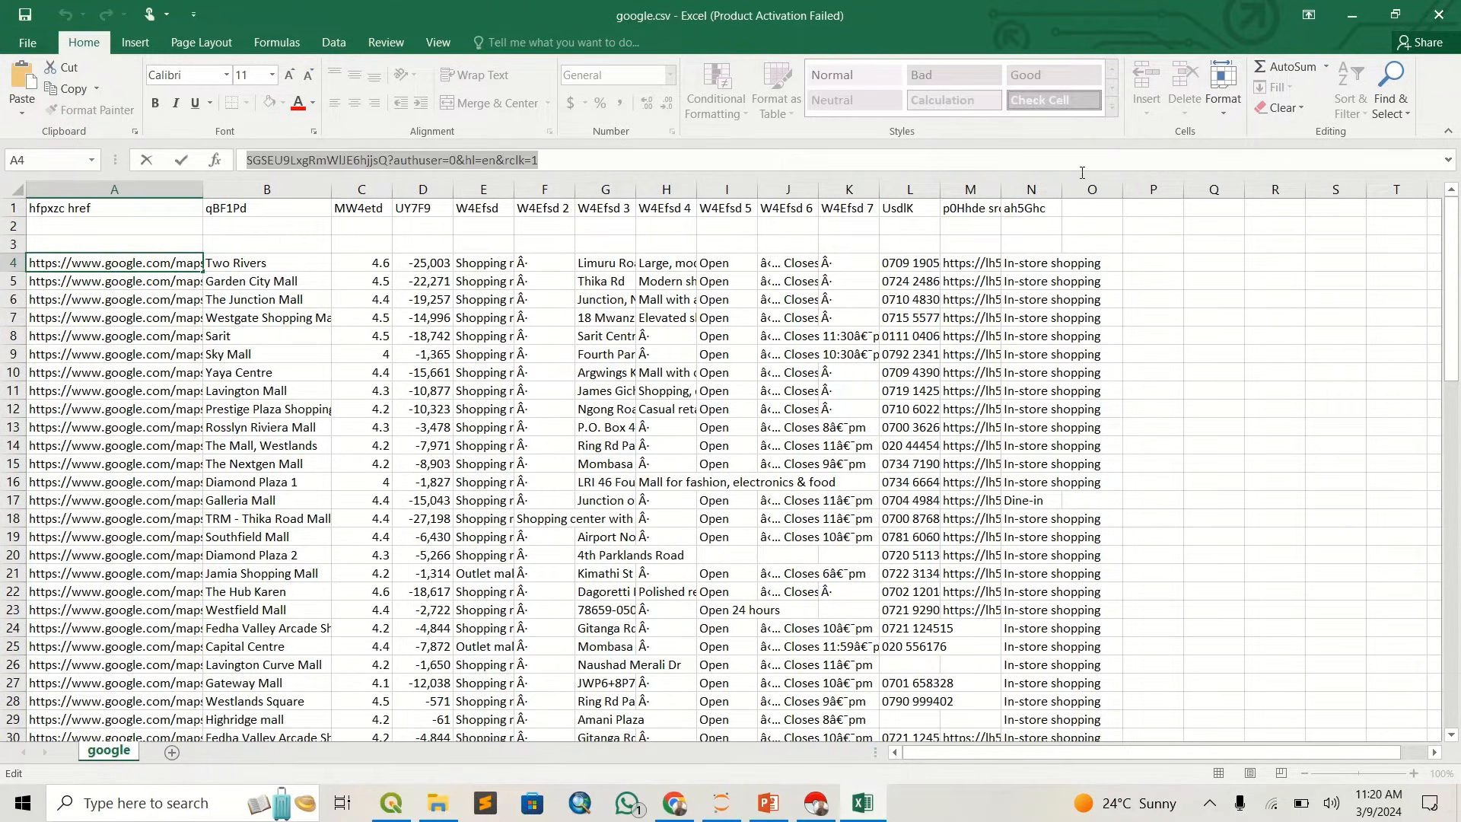
- Widen column A to show the long place URLs with their coordinates, and inspect the Westgate and Sarit links
left_click(191, 189)
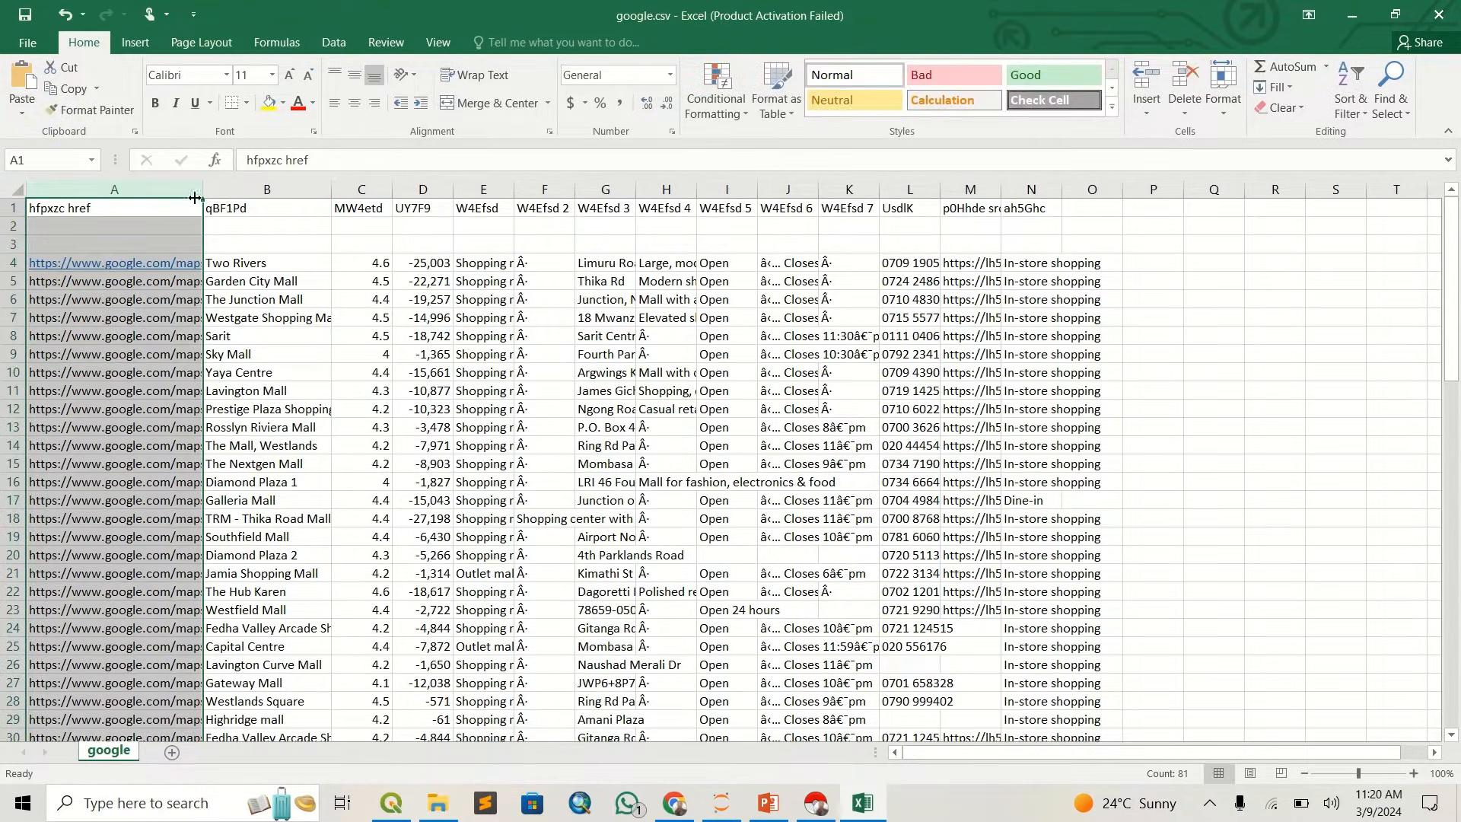
left_click_drag(201, 195, 1302, 179)
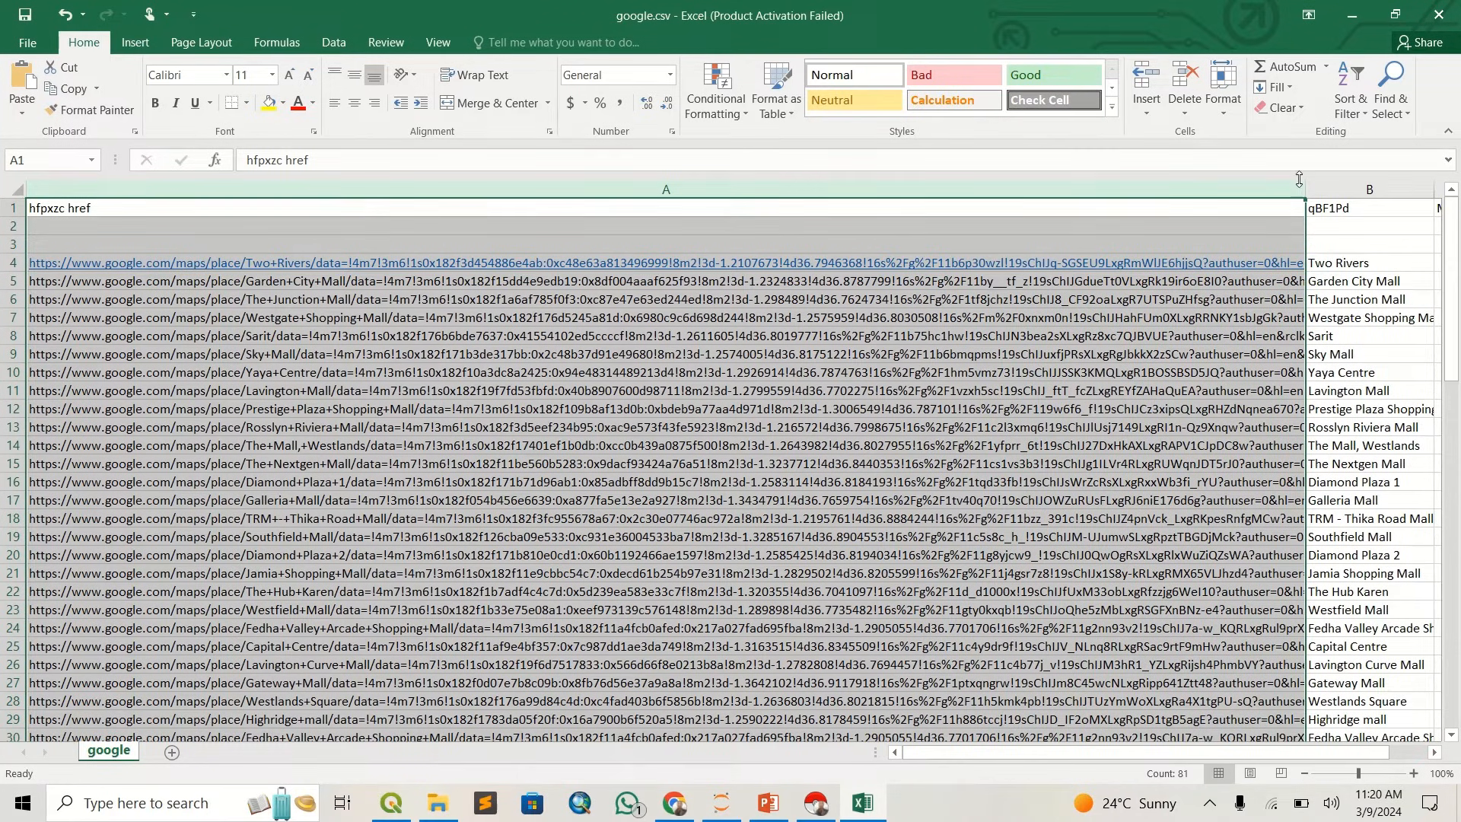
left_click(889, 312)
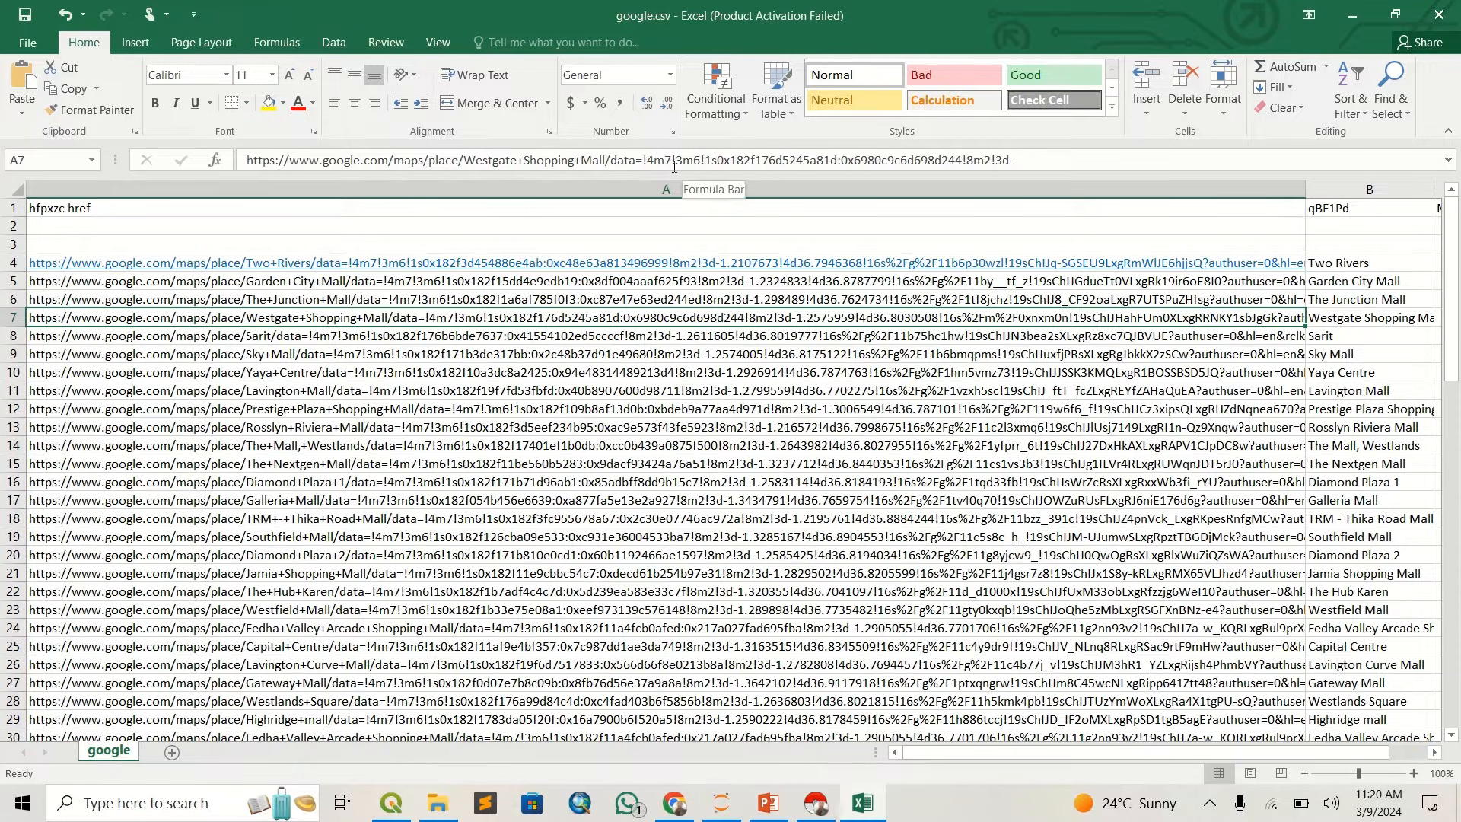
left_click(418, 334)
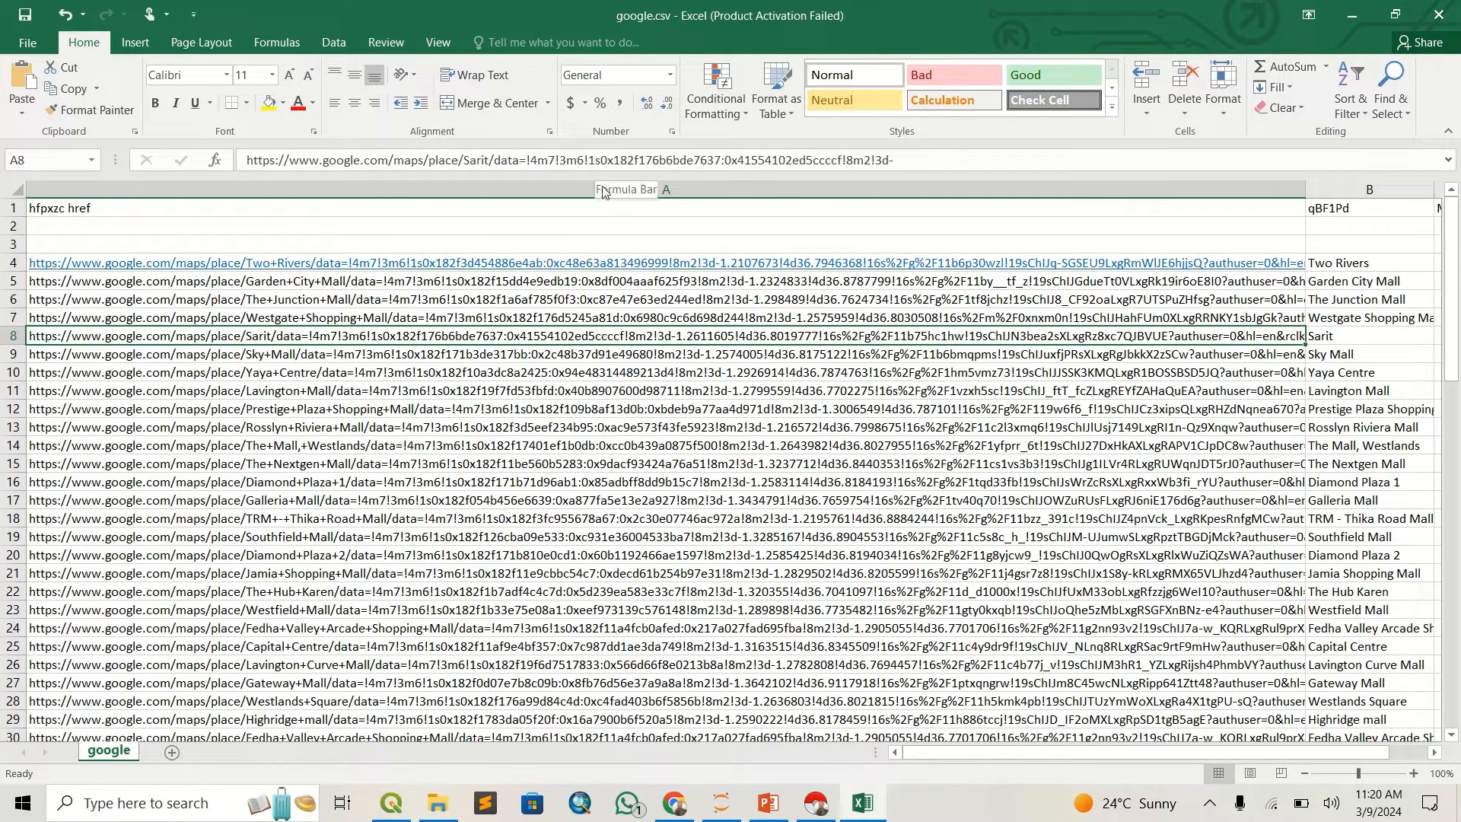
- Look through the place links in column A down to the Sky Mall, Luthuli Ave row, checking each URL for embedded coordinates
left_click(496, 354)
scroll(493, 431, "down", 1)
left_click(520, 448)
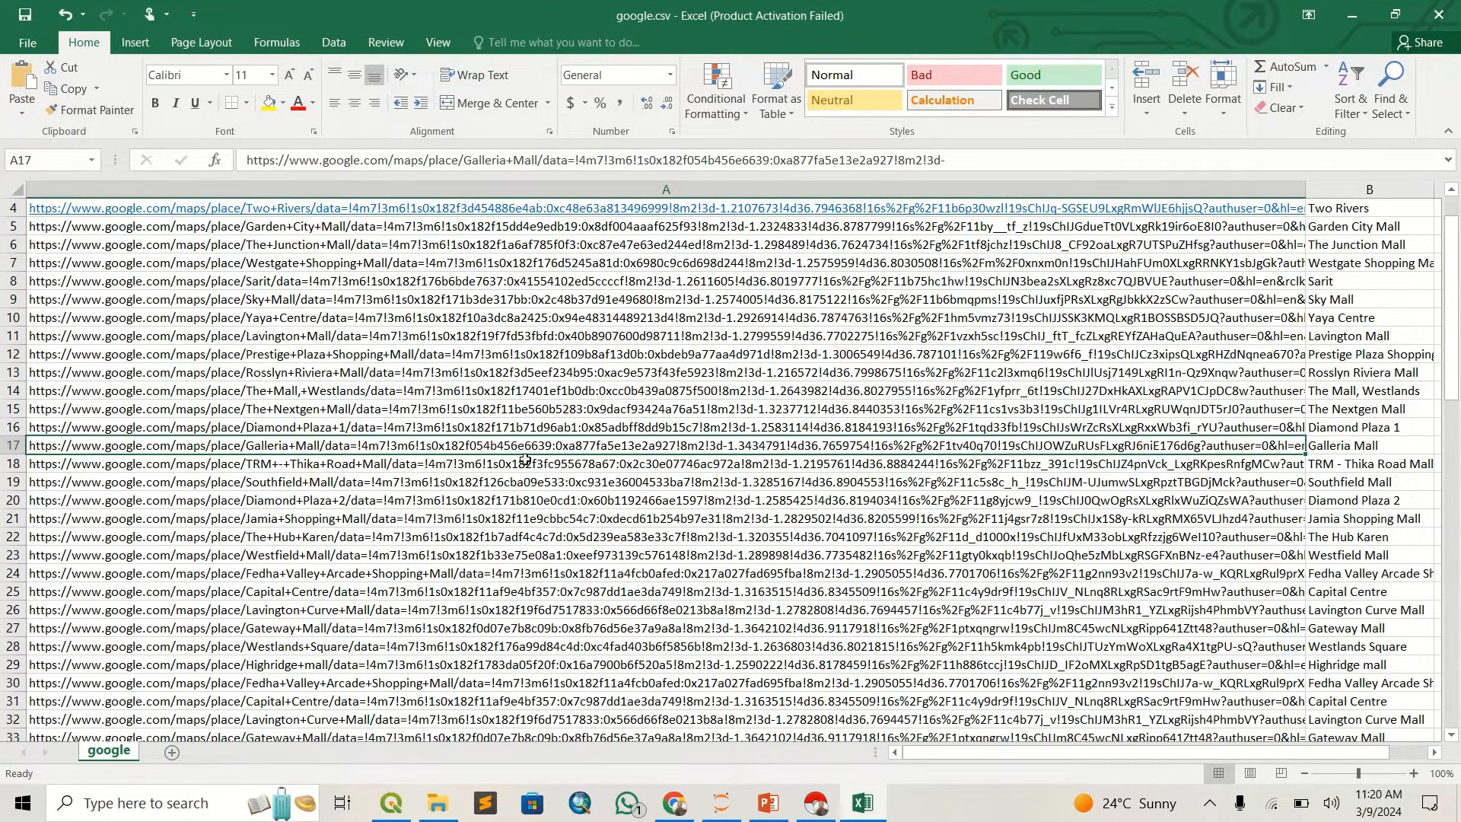
scroll(525, 459, "down", 1)
left_click(525, 460)
left_click(550, 533)
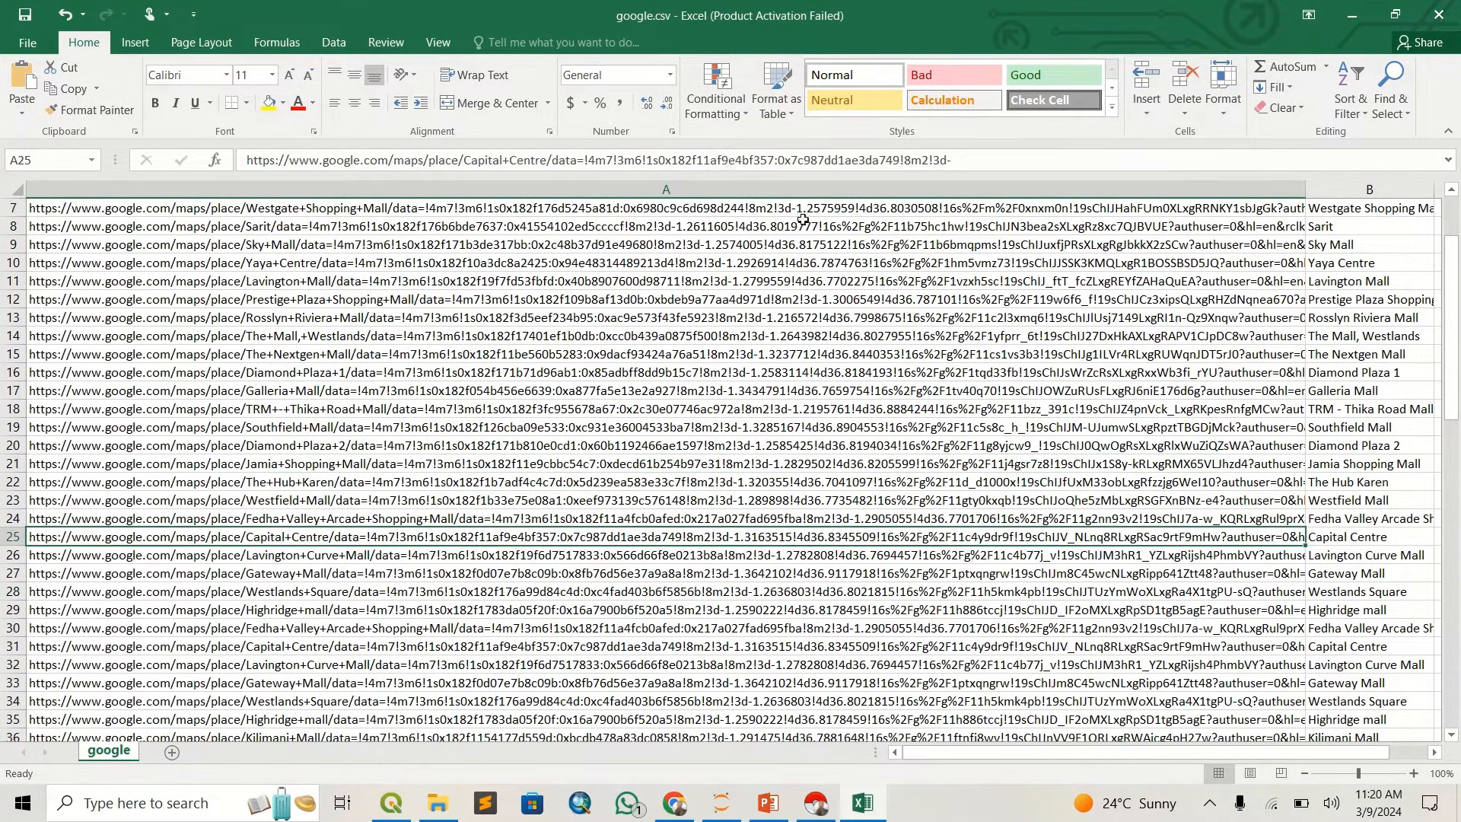
left_click(617, 373)
left_click(554, 498)
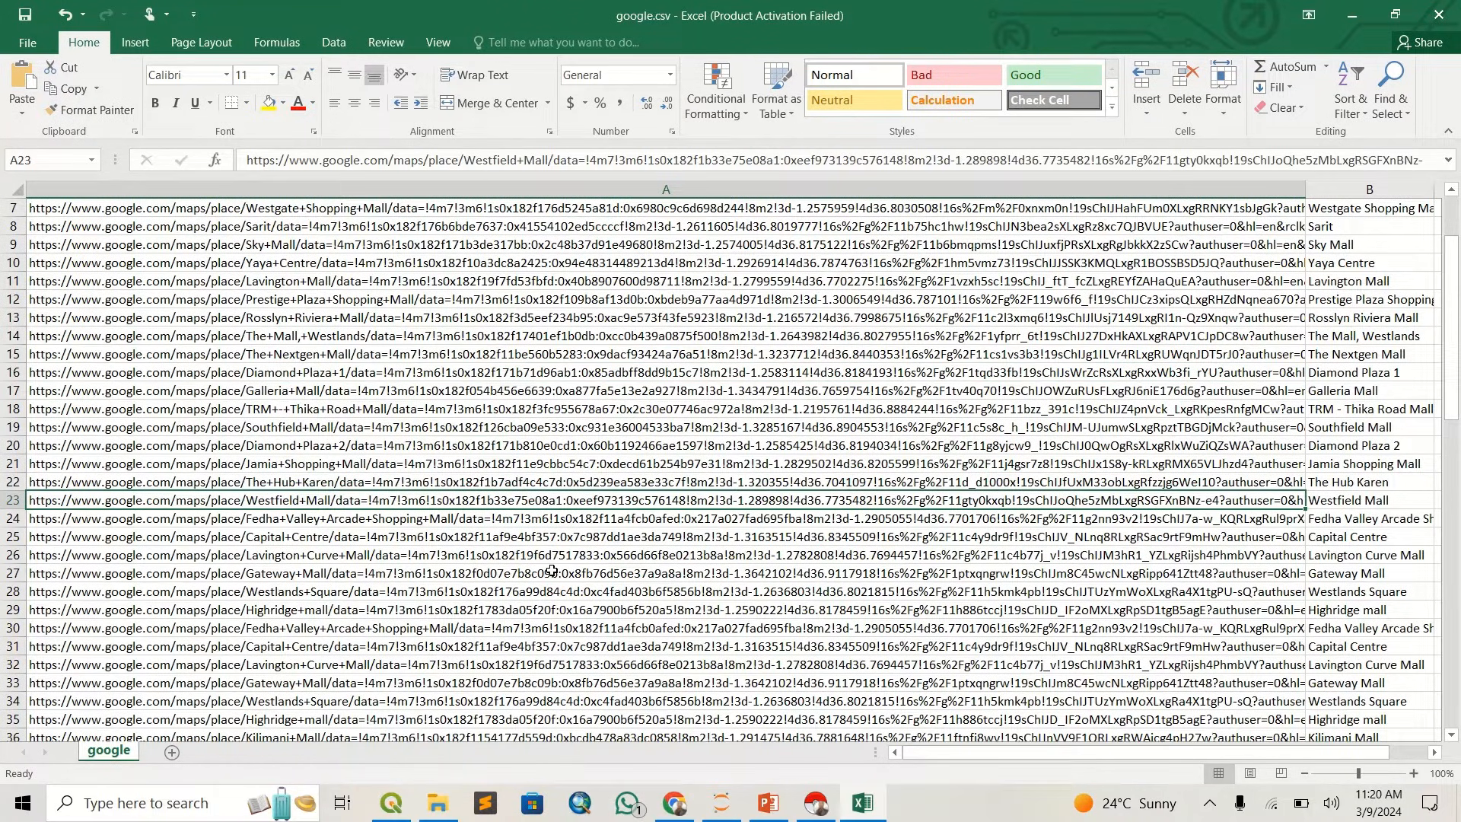
scroll(552, 571, "down", 4)
left_click(552, 573)
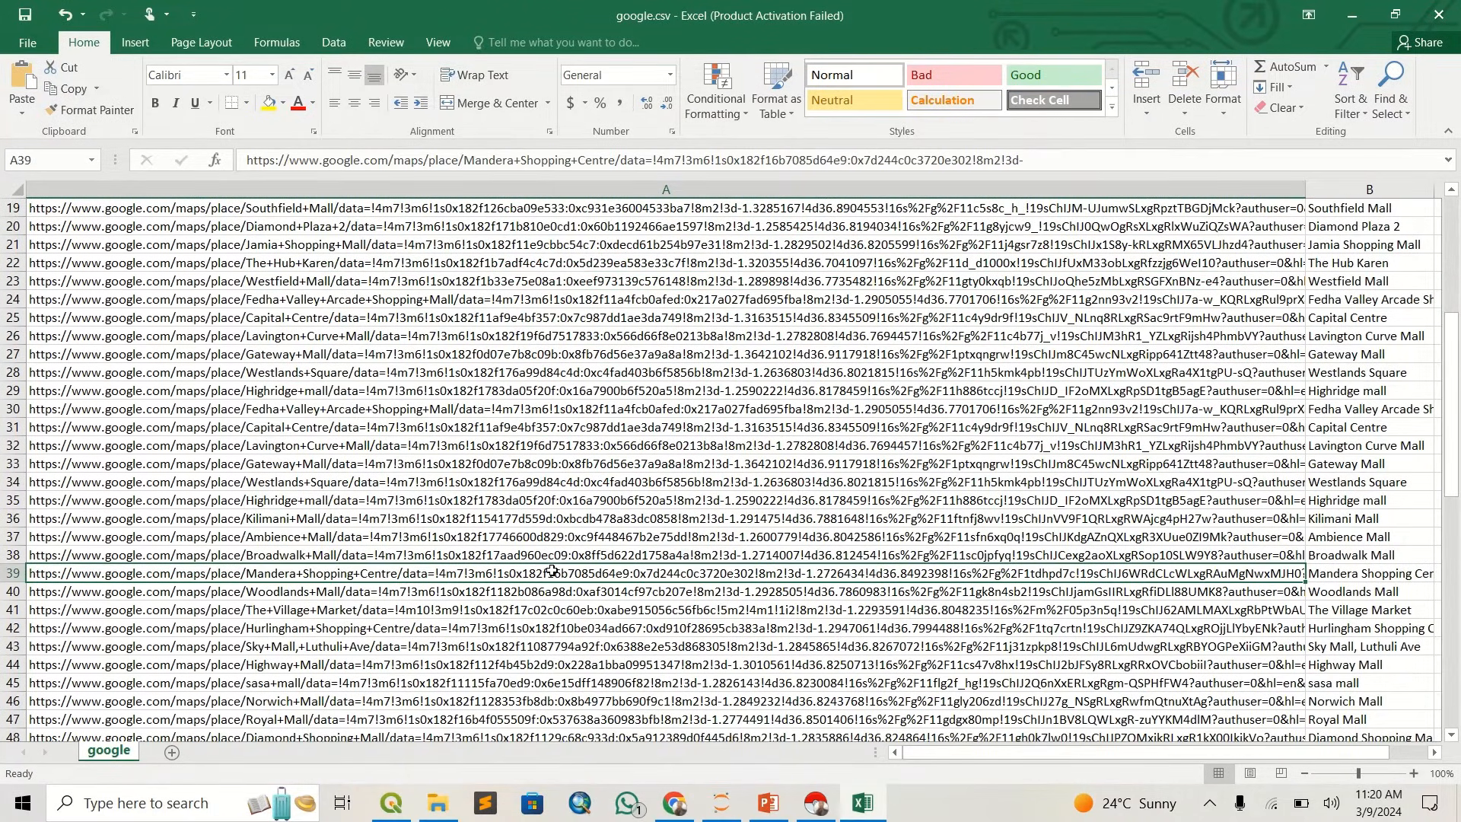
scroll(523, 540, "down", 2)
left_click(524, 538)
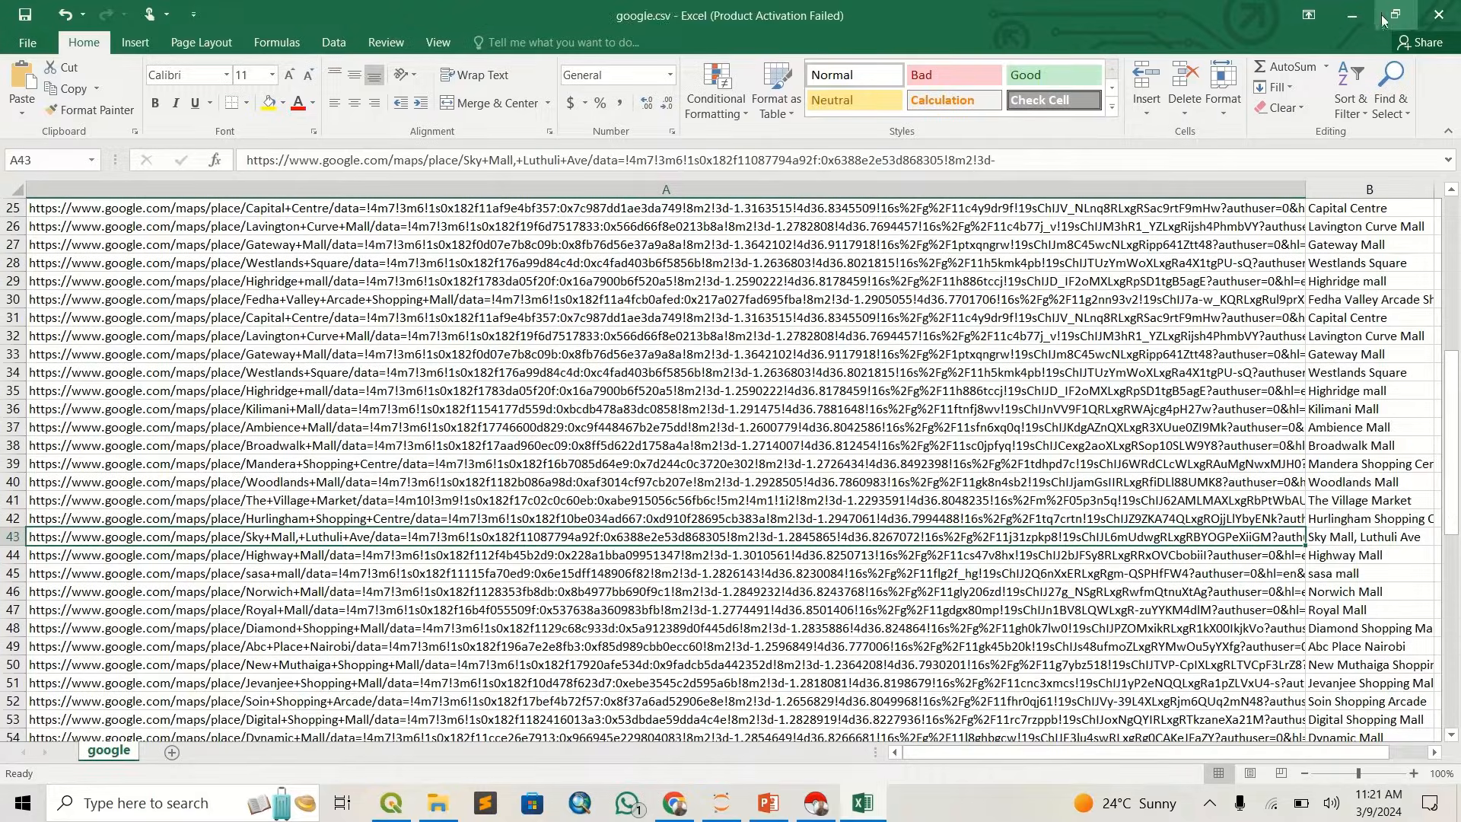
- Switch to the browser and search Google for "panda" in a new tab, then skim the results
left_click(1351, 15)
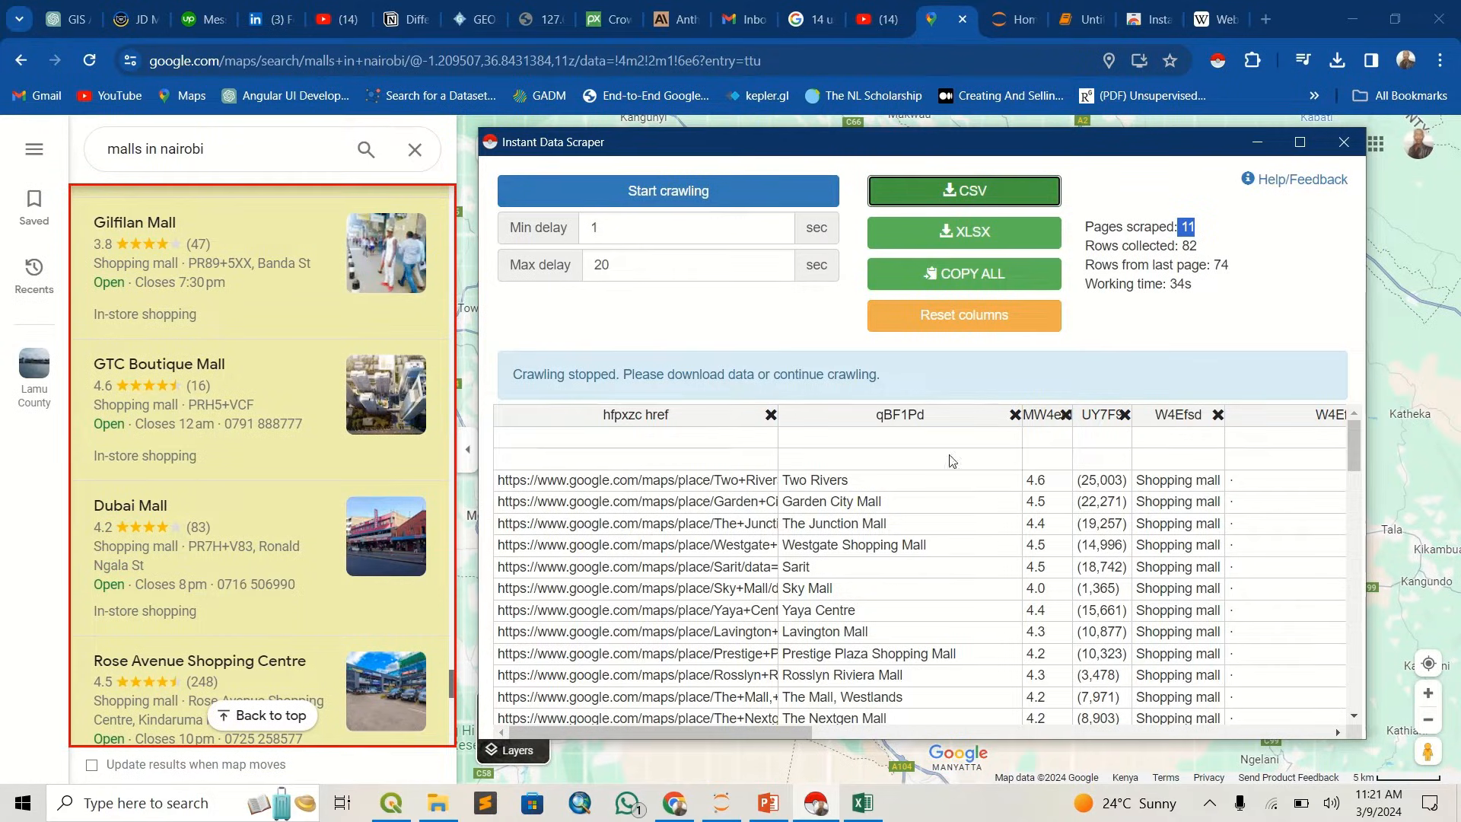
left_click(1266, 19)
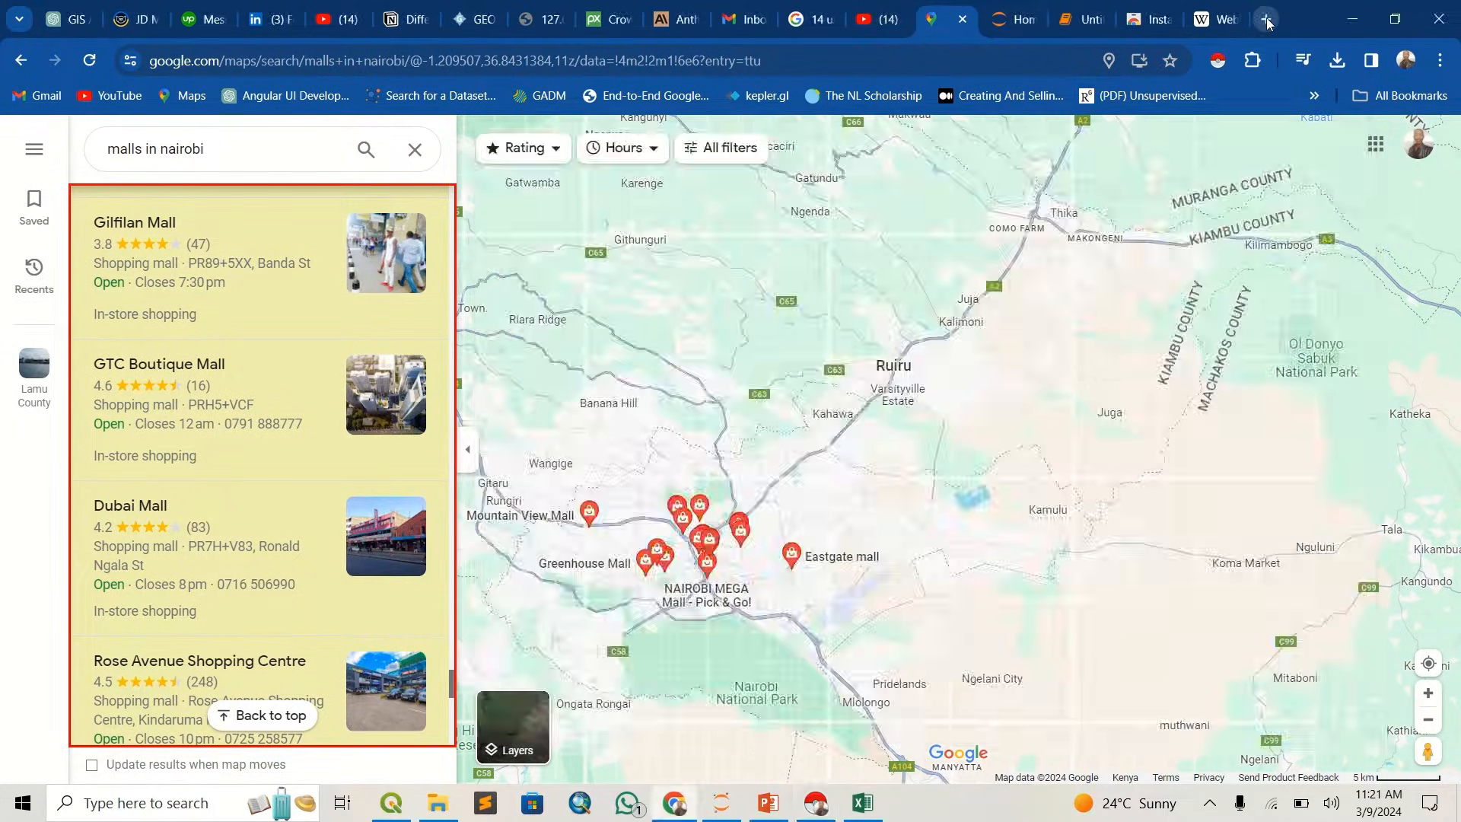
type("panda")
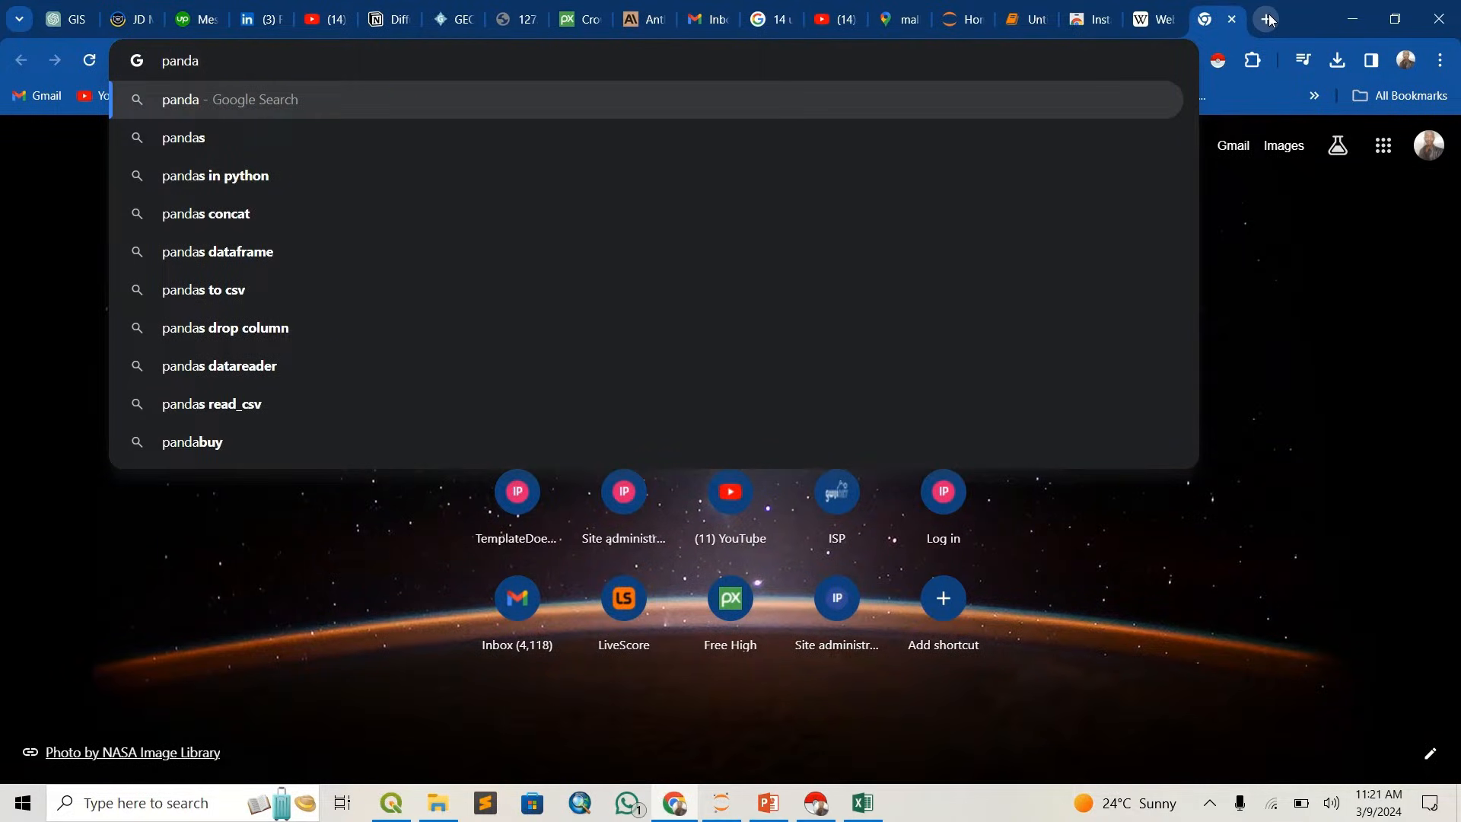
key("Return")
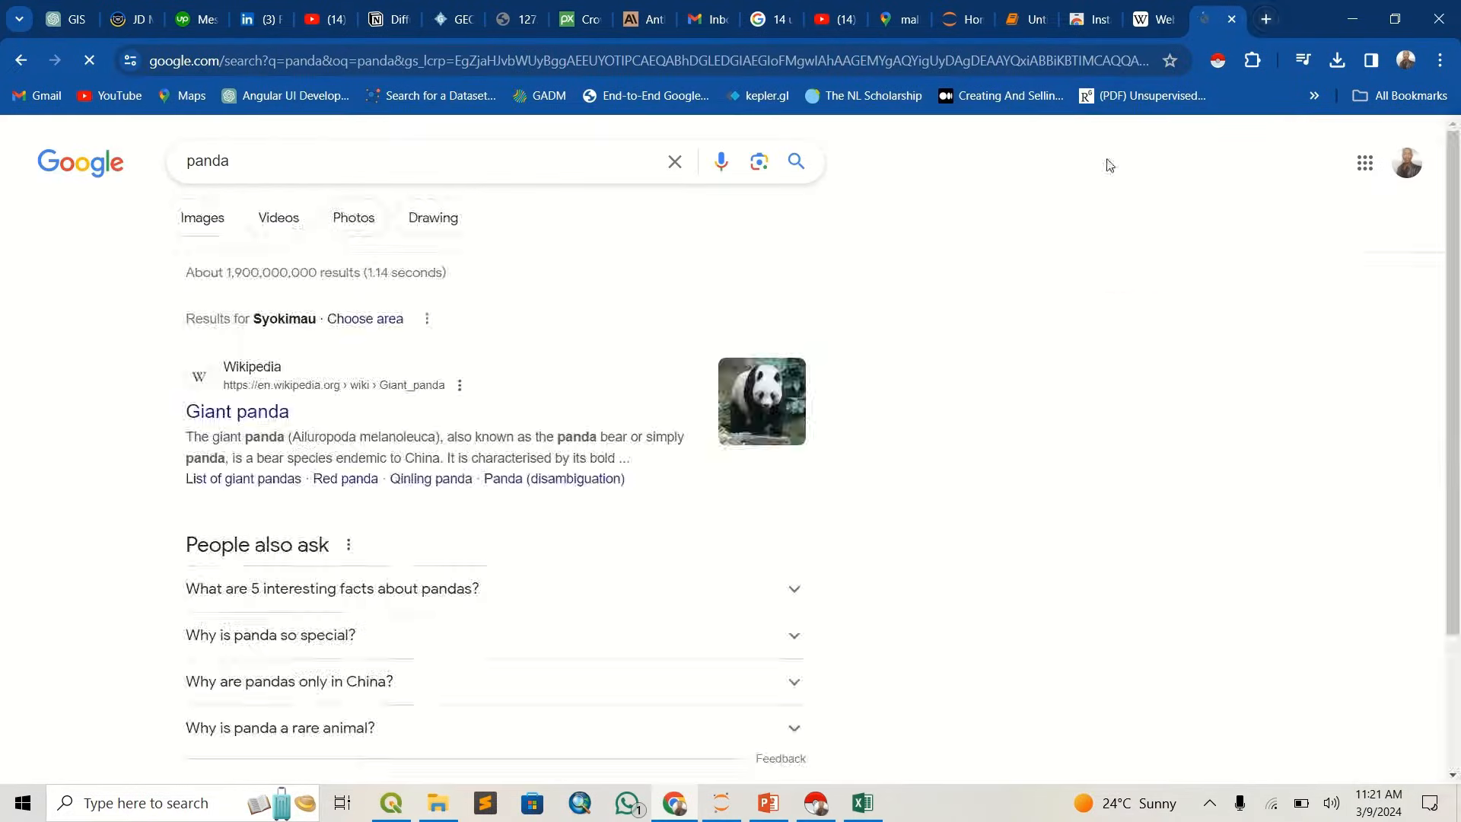
scroll(352, 457, "down", 2)
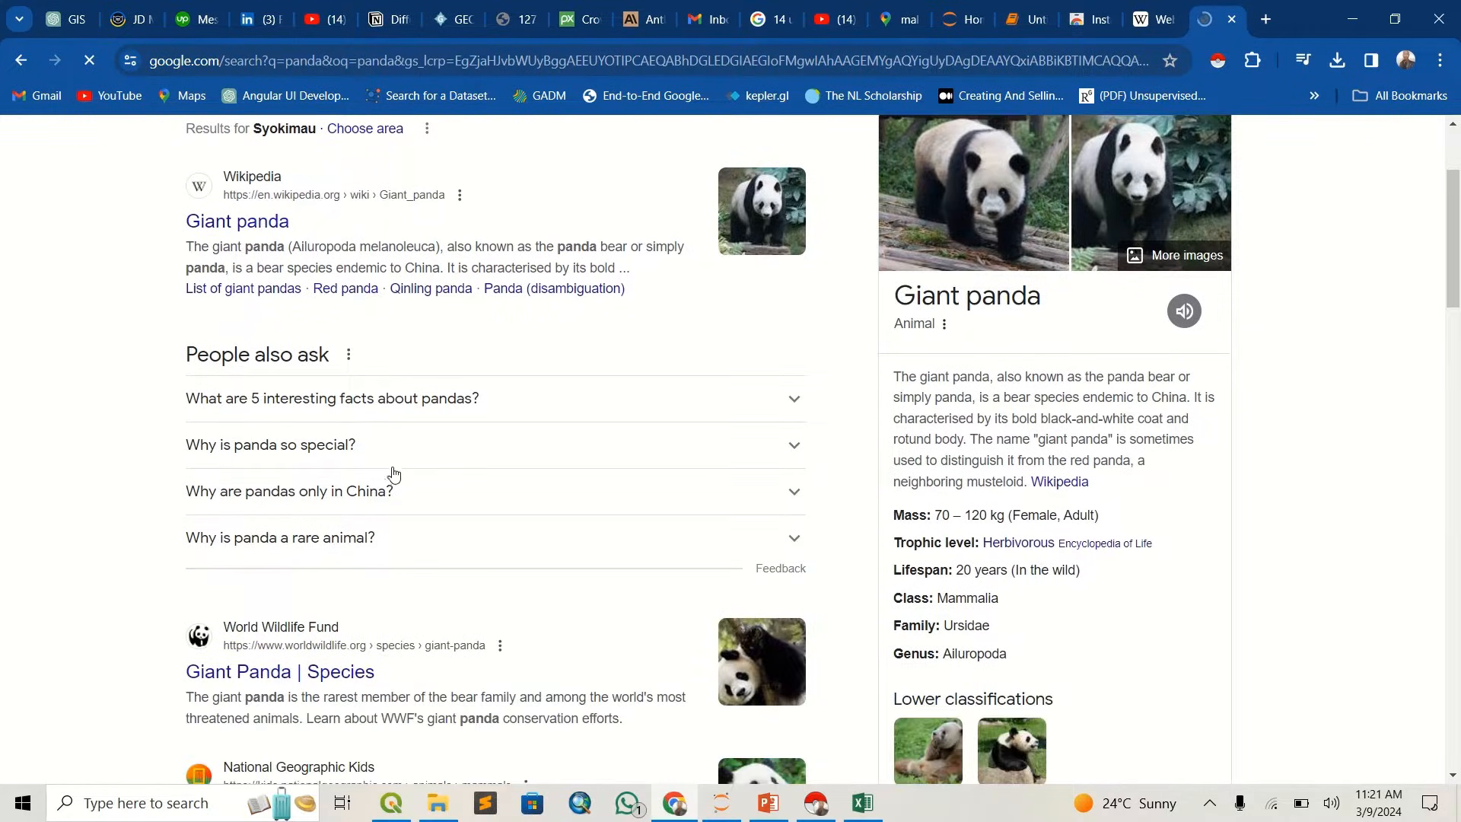
scroll(388, 245, "up", 3)
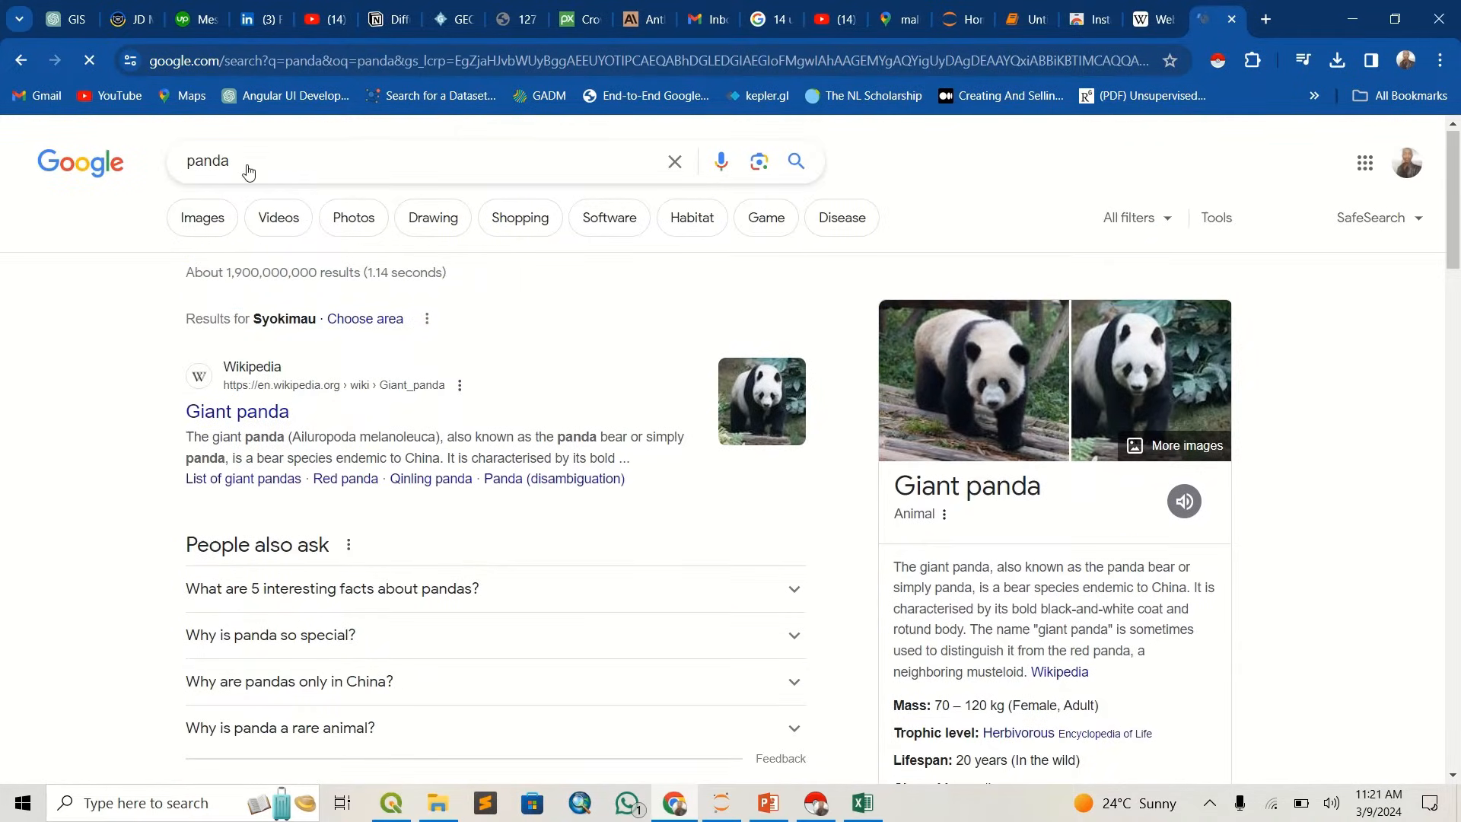
- Refine the Google search to "pandas python" and look over the results about the Python data analysis library
left_click(299, 161)
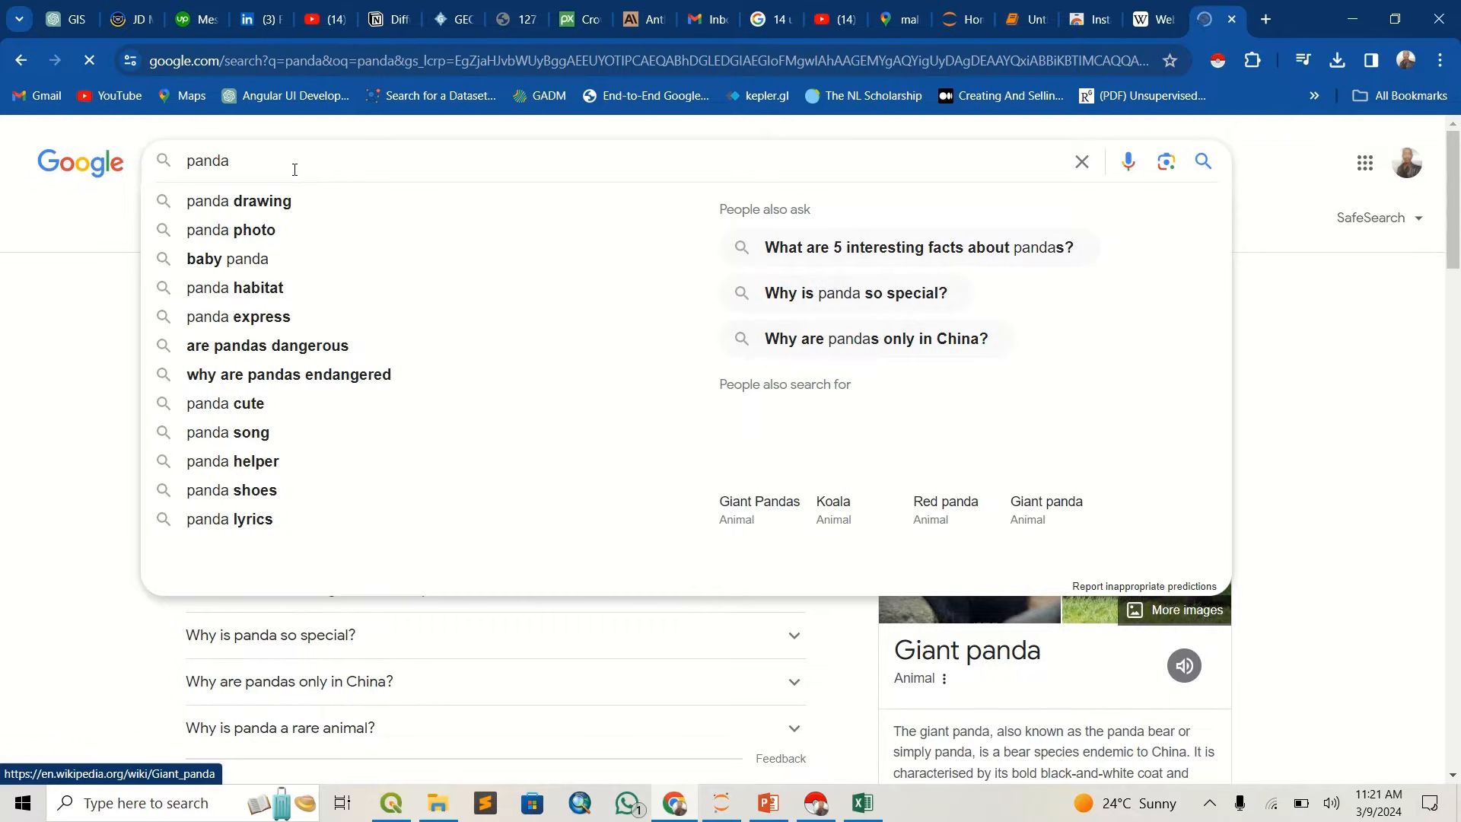
type("s")
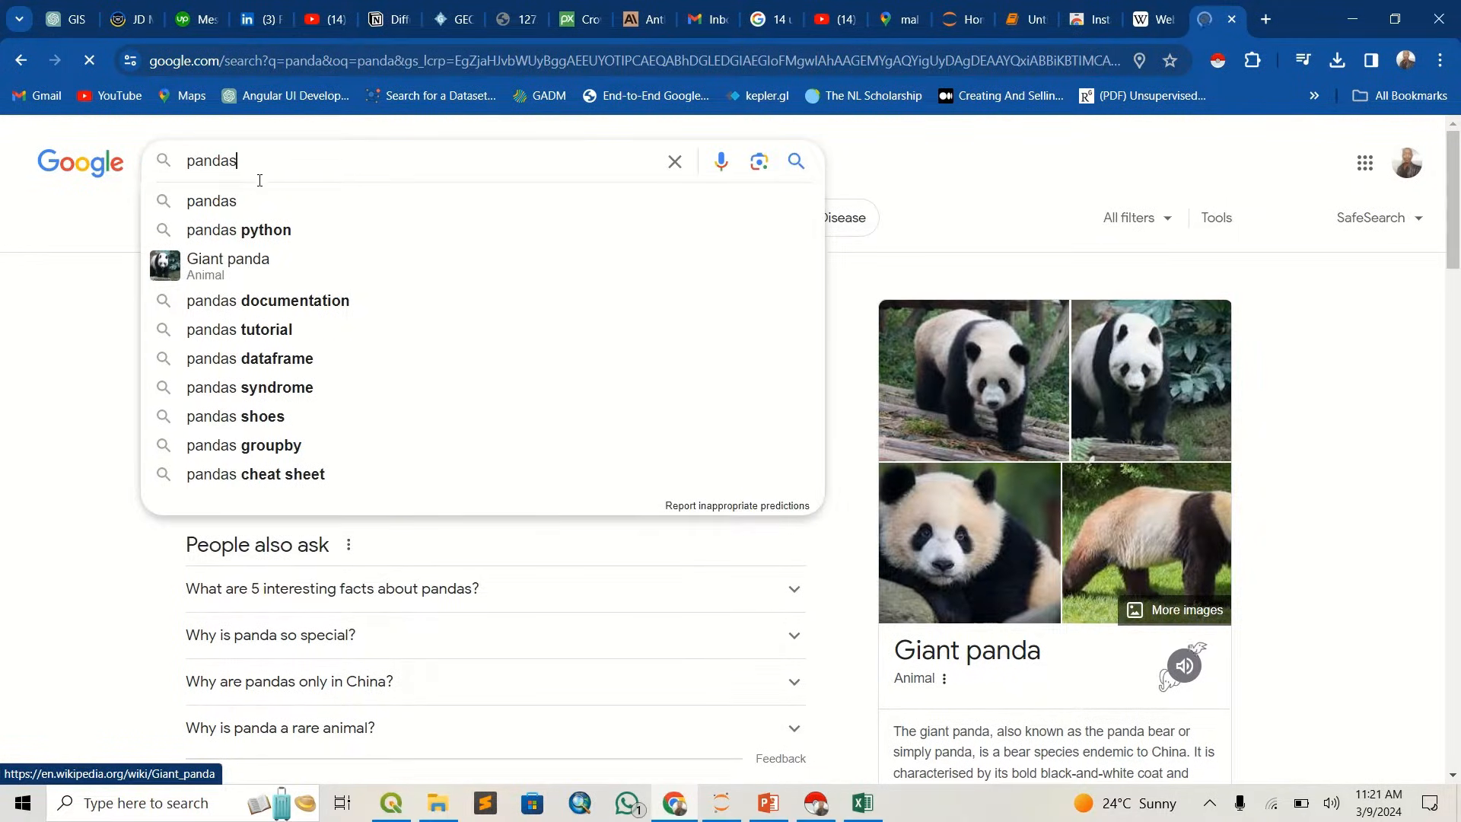
left_click(262, 232)
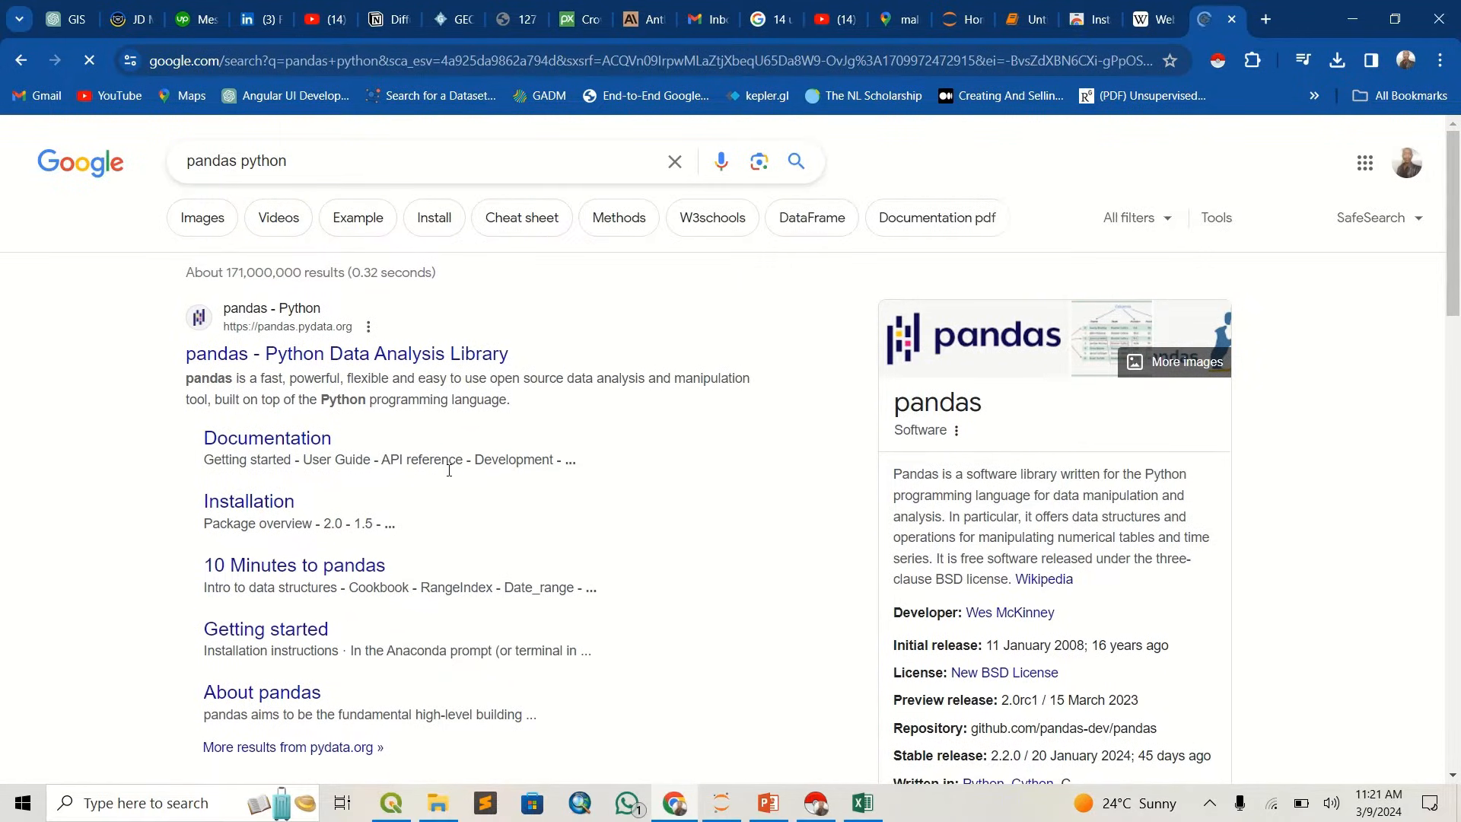
scroll(449, 470, "down", 1)
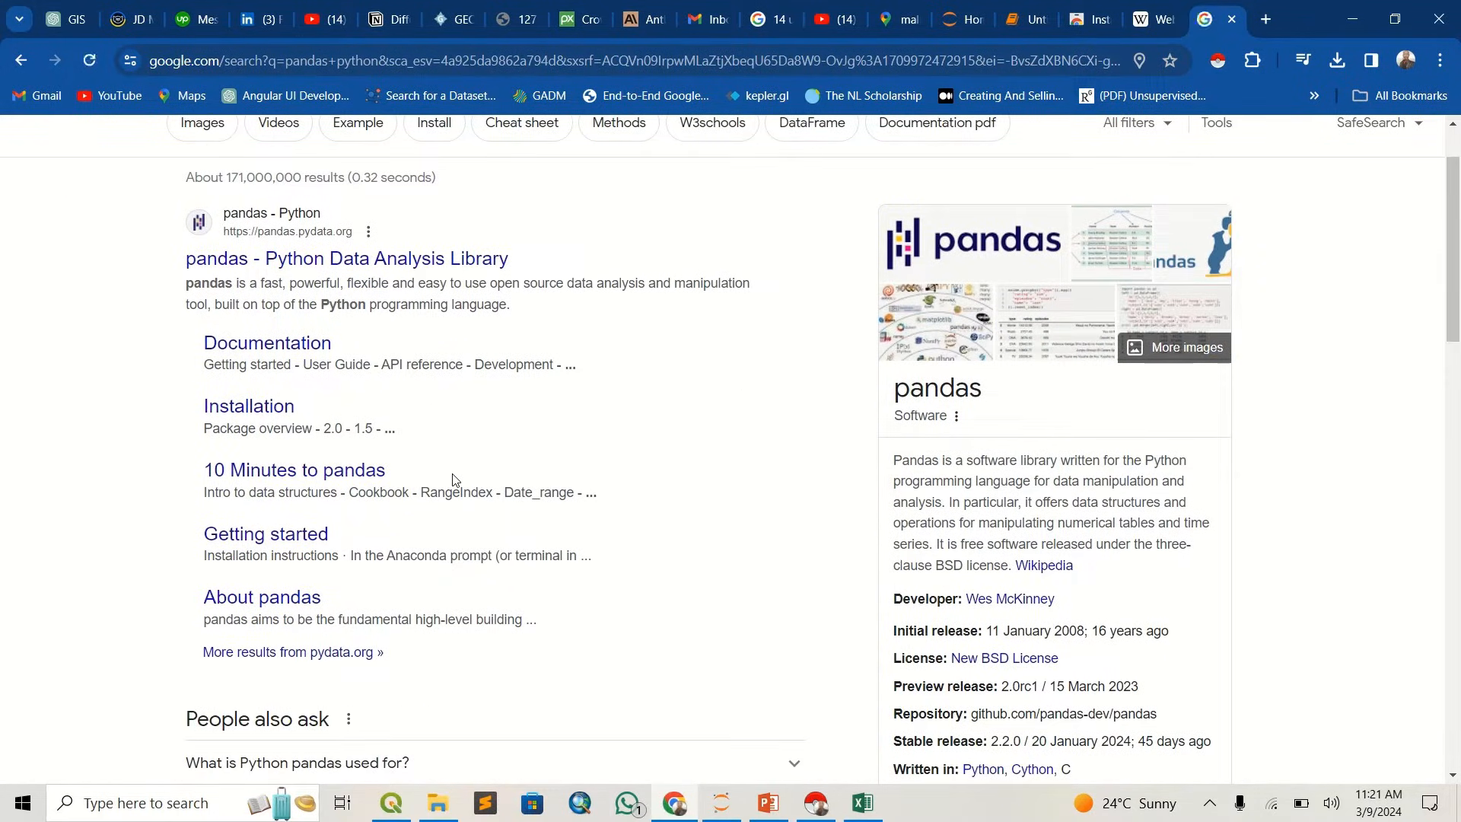
scroll(452, 478, "down", 3)
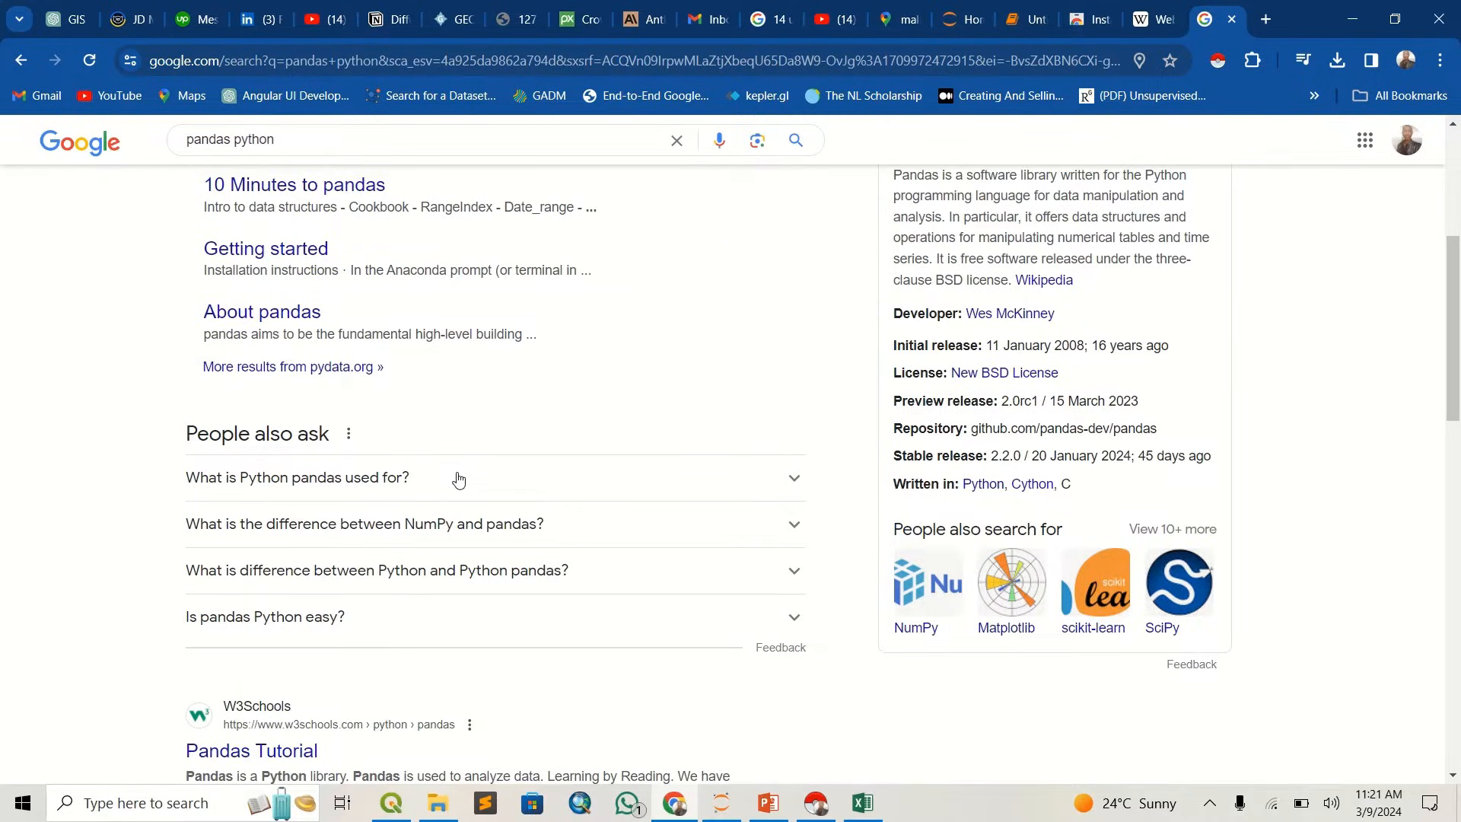
scroll(455, 478, "down", 3)
scroll(449, 473, "up", 6)
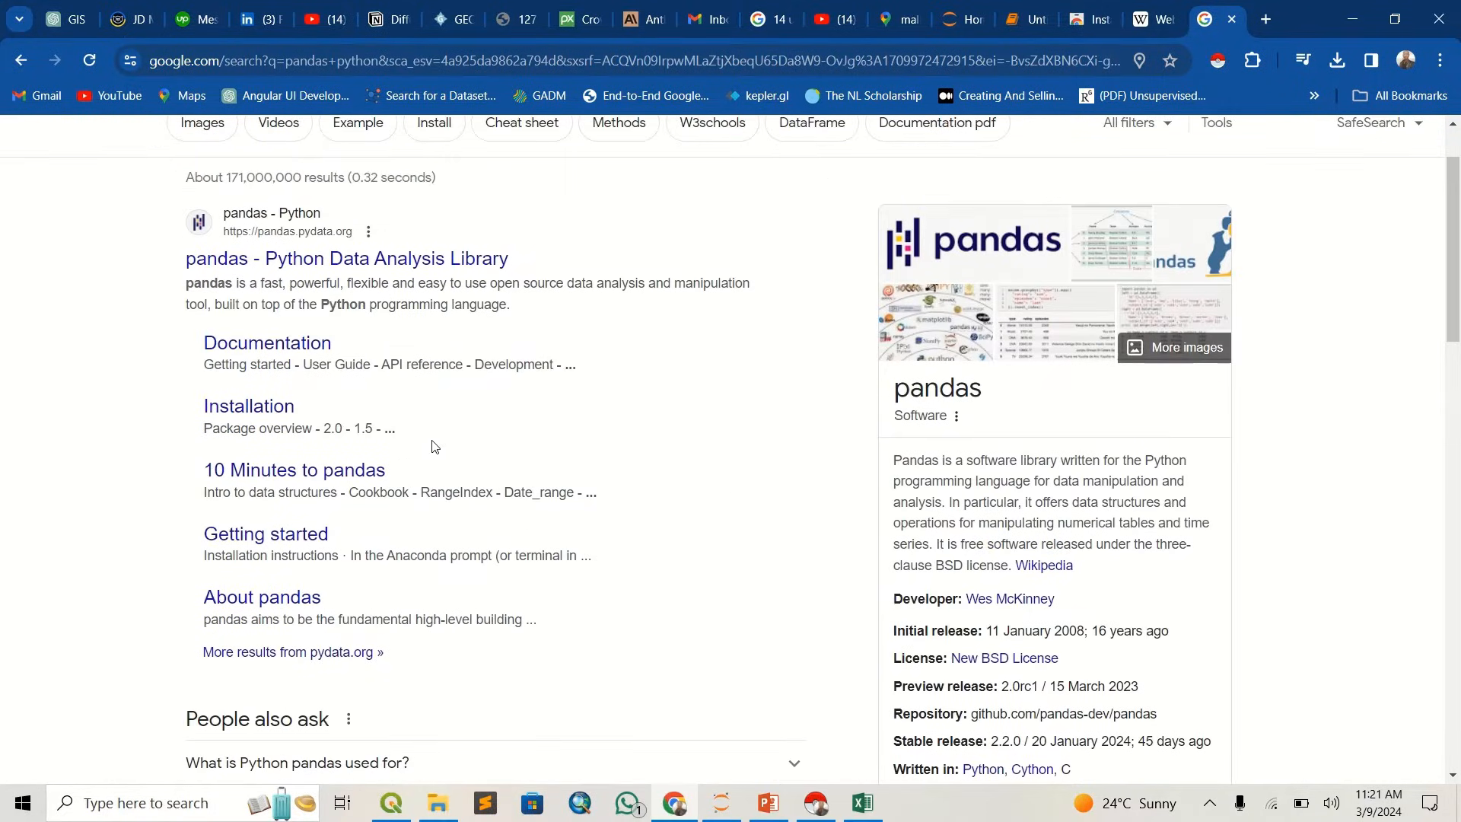
scroll(454, 594, "up", 1)
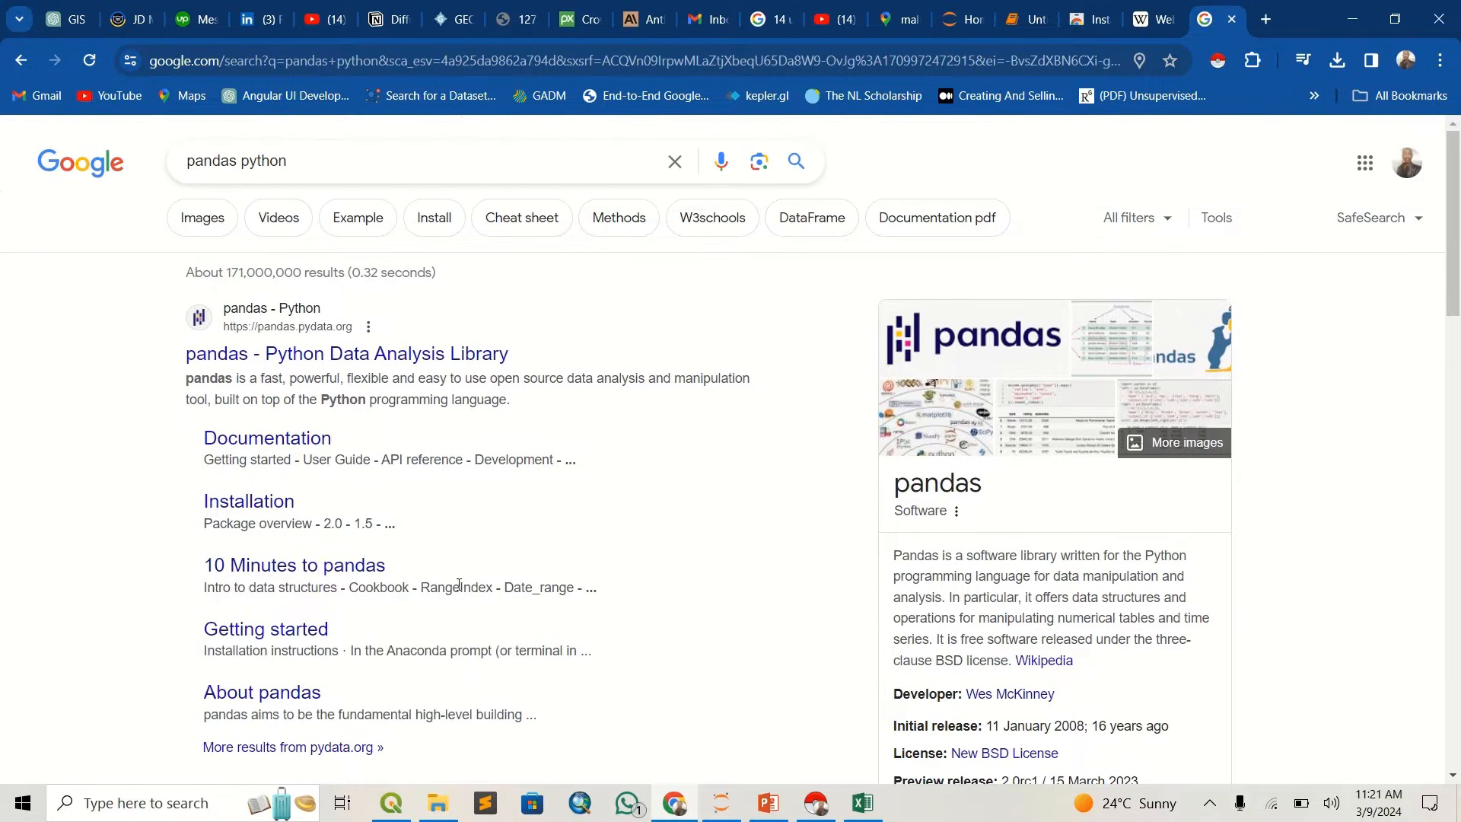
- Open the Untitled1 Jupyter notebook and examine the pandas import and the comment on loading the CSV into a DataFrame
left_click(1013, 25)
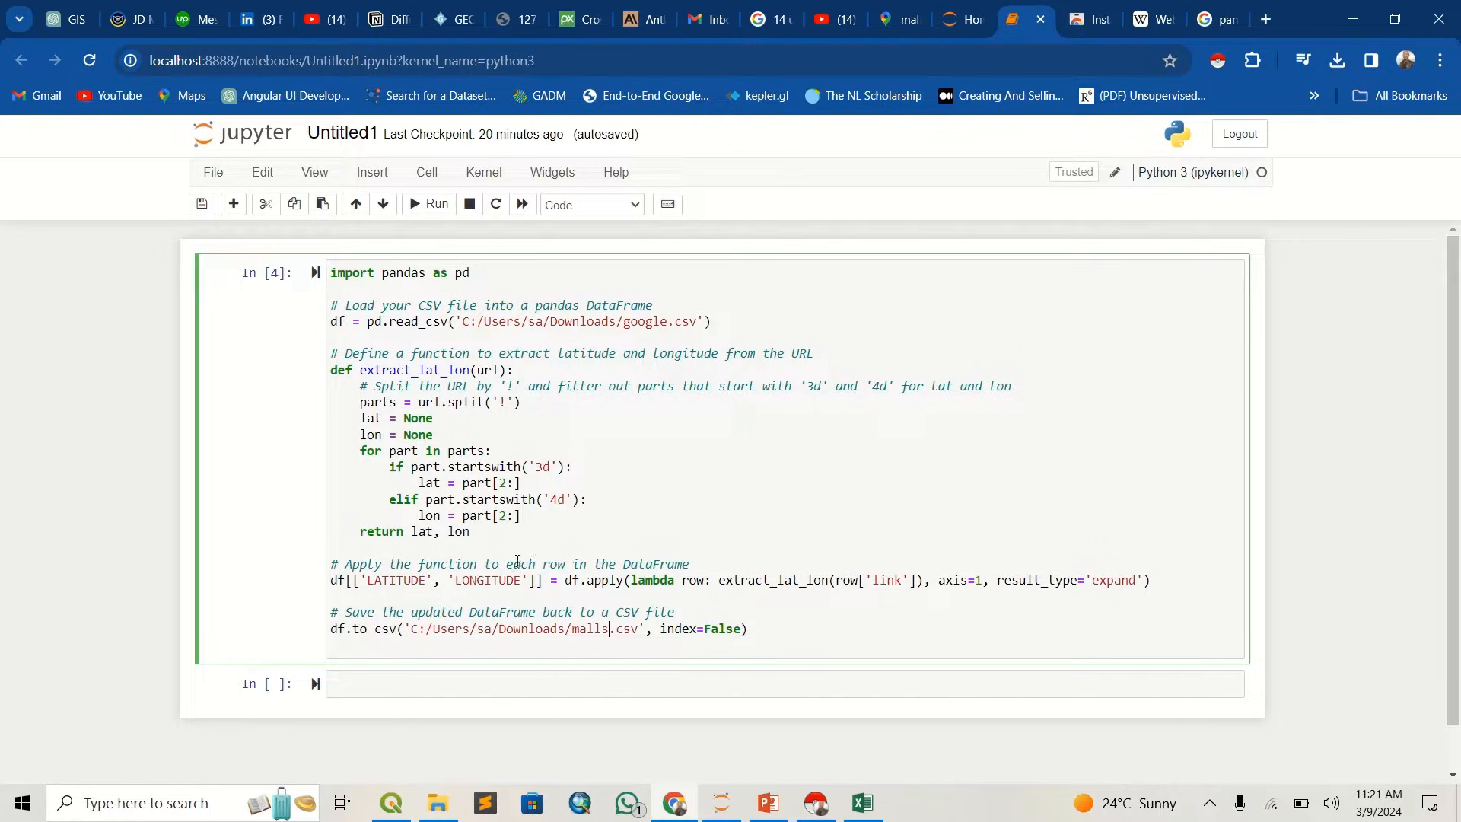
left_click_drag(502, 280, 351, 281)
left_click(420, 287)
left_click_drag(424, 303, 470, 306)
left_click(470, 307)
- Switch to google.csv in Excel and inspect the Yaya Centre link among the place URLs in column A
left_click(853, 796)
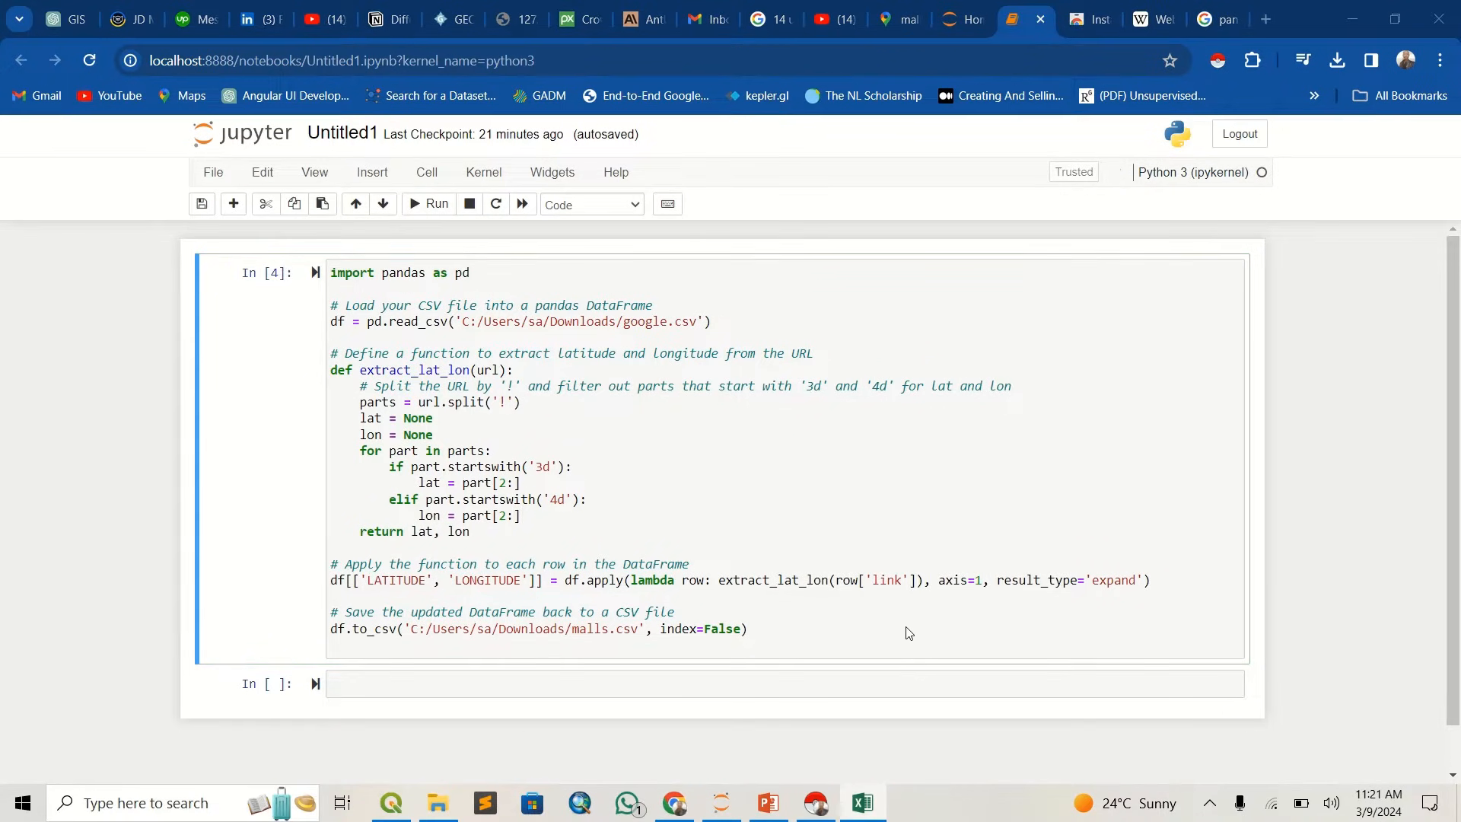
scroll(337, 373, "up", 3)
scroll(337, 372, "up", 5)
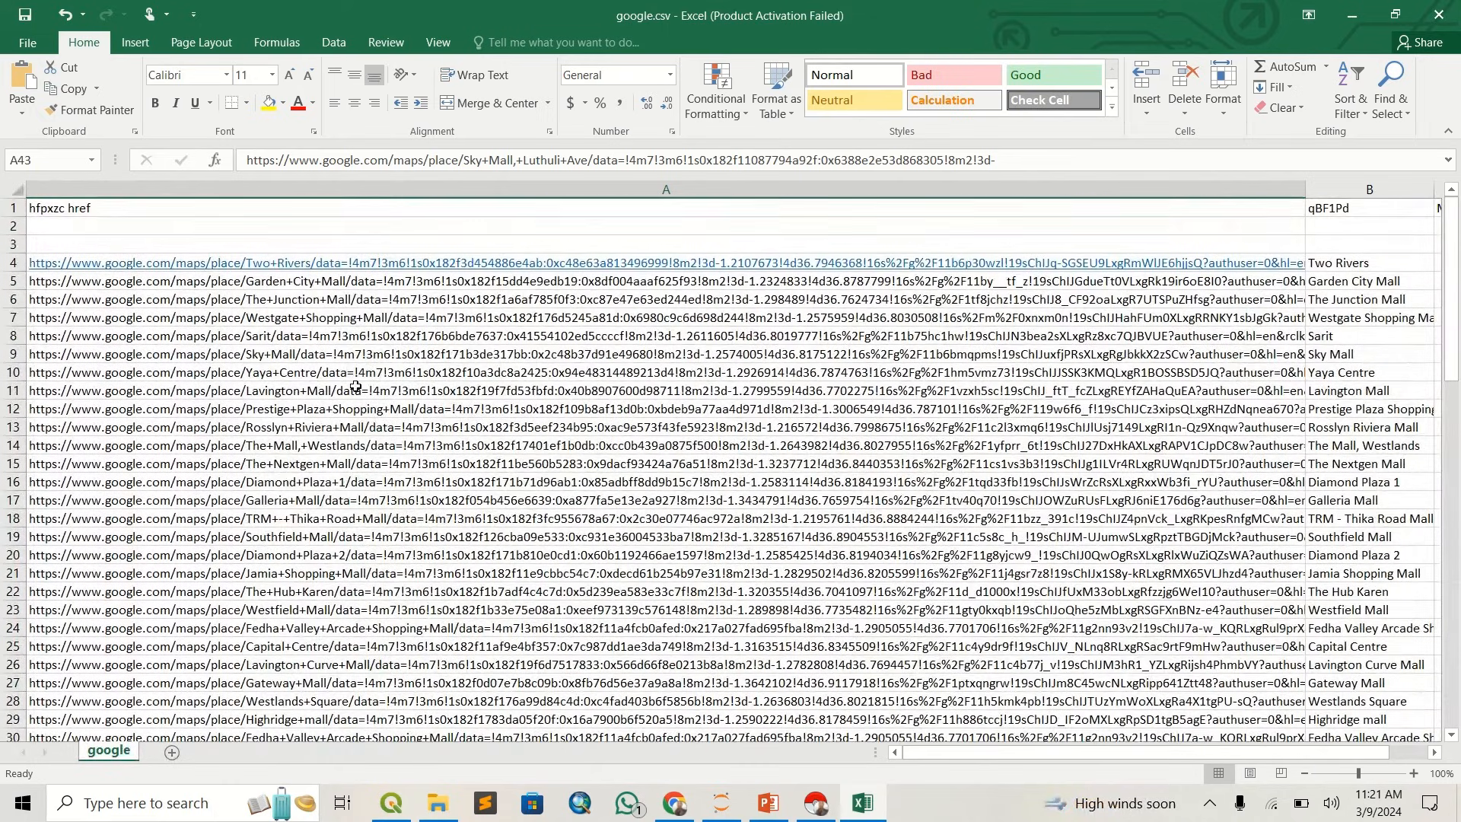
left_click(370, 372)
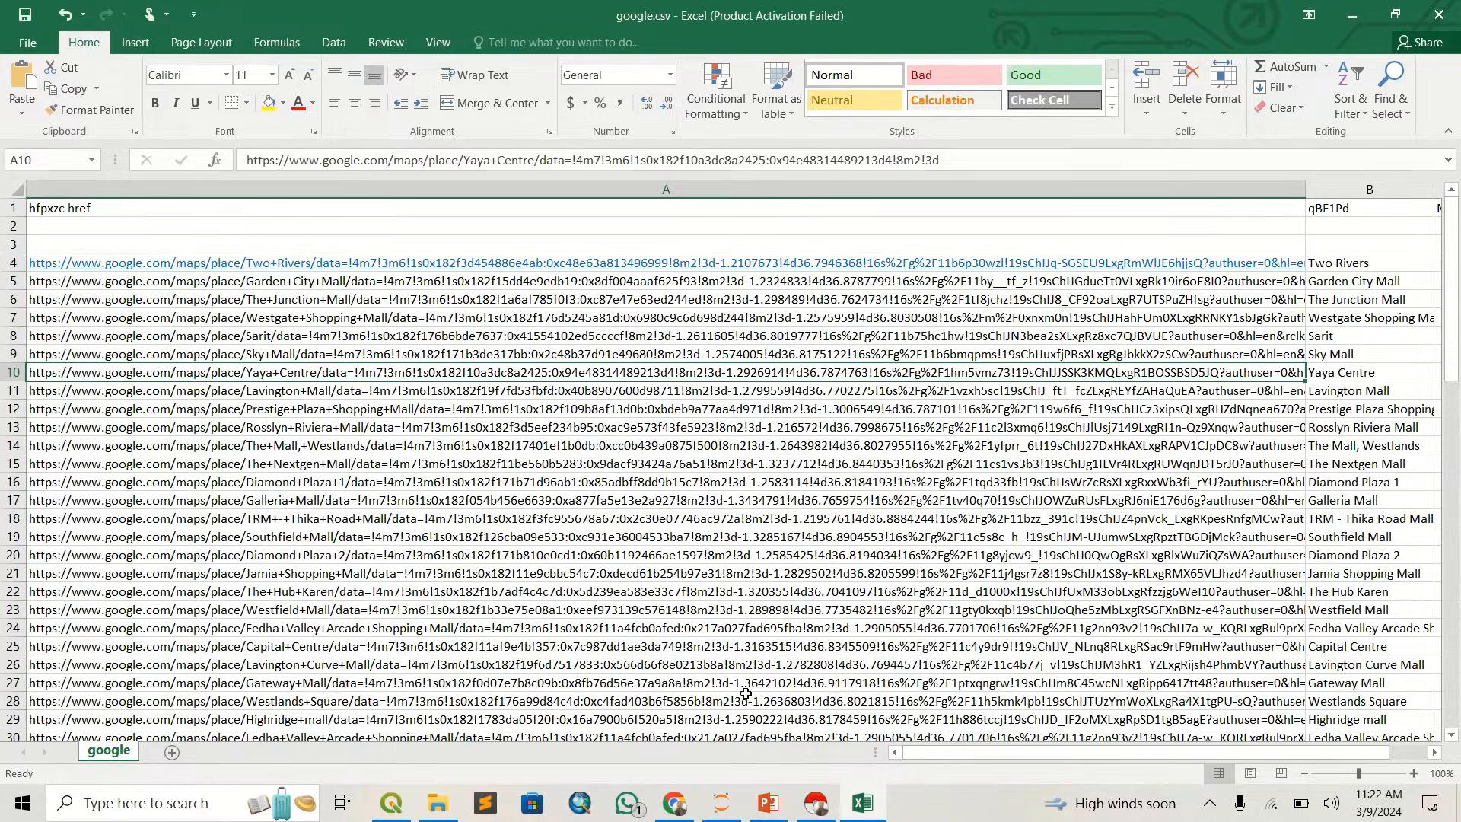
- Return to the notebook and examine the lat and lon variables, the LATITUDE and LONGITUDE columns and the 'link' column reference
left_click(862, 803)
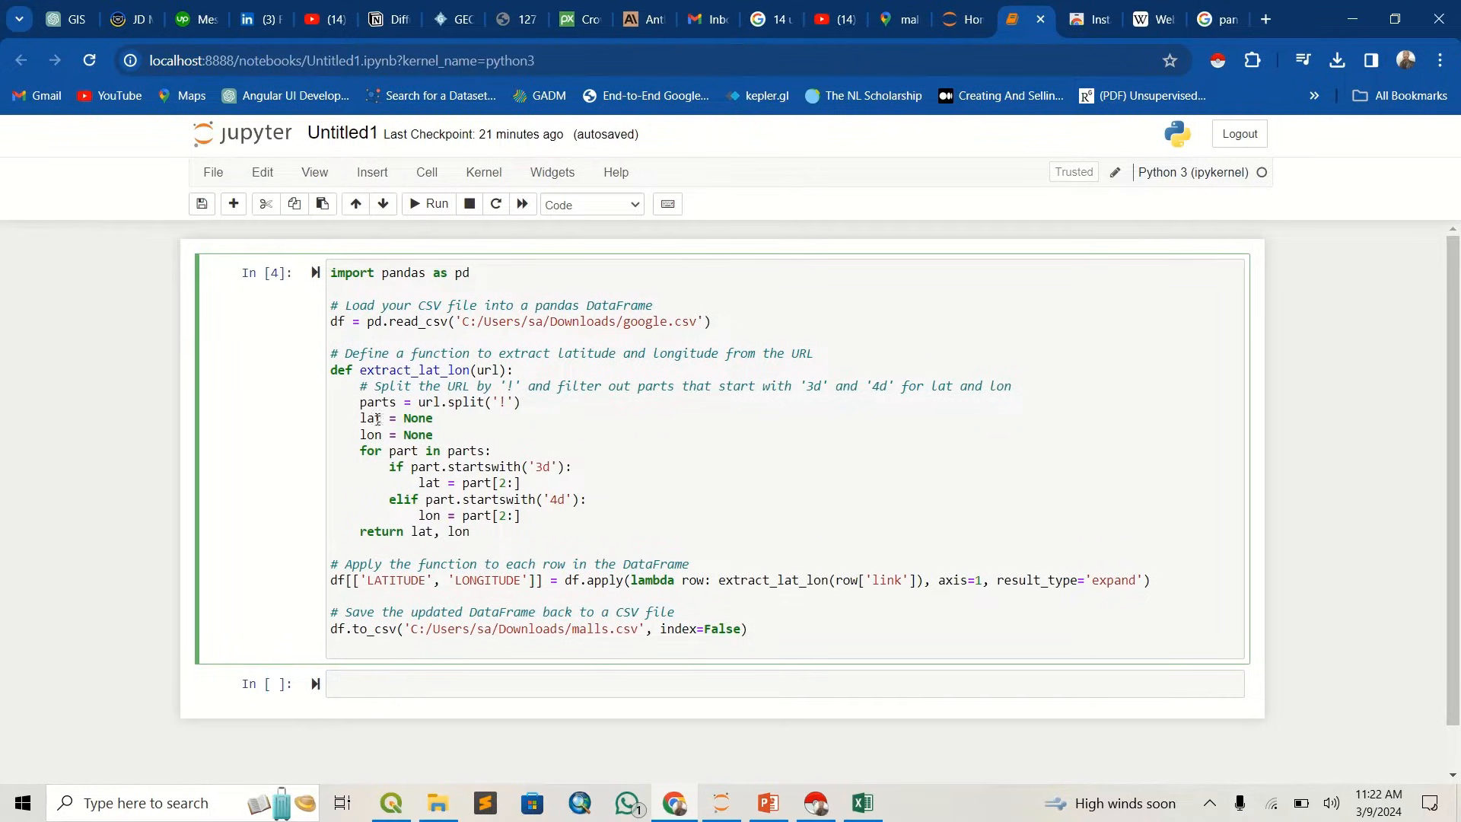
mouse_move(376, 419)
left_mouse_down()
mouse_move(346, 419)
mouse_move(352, 436)
left_mouse_up()
double_click(404, 585)
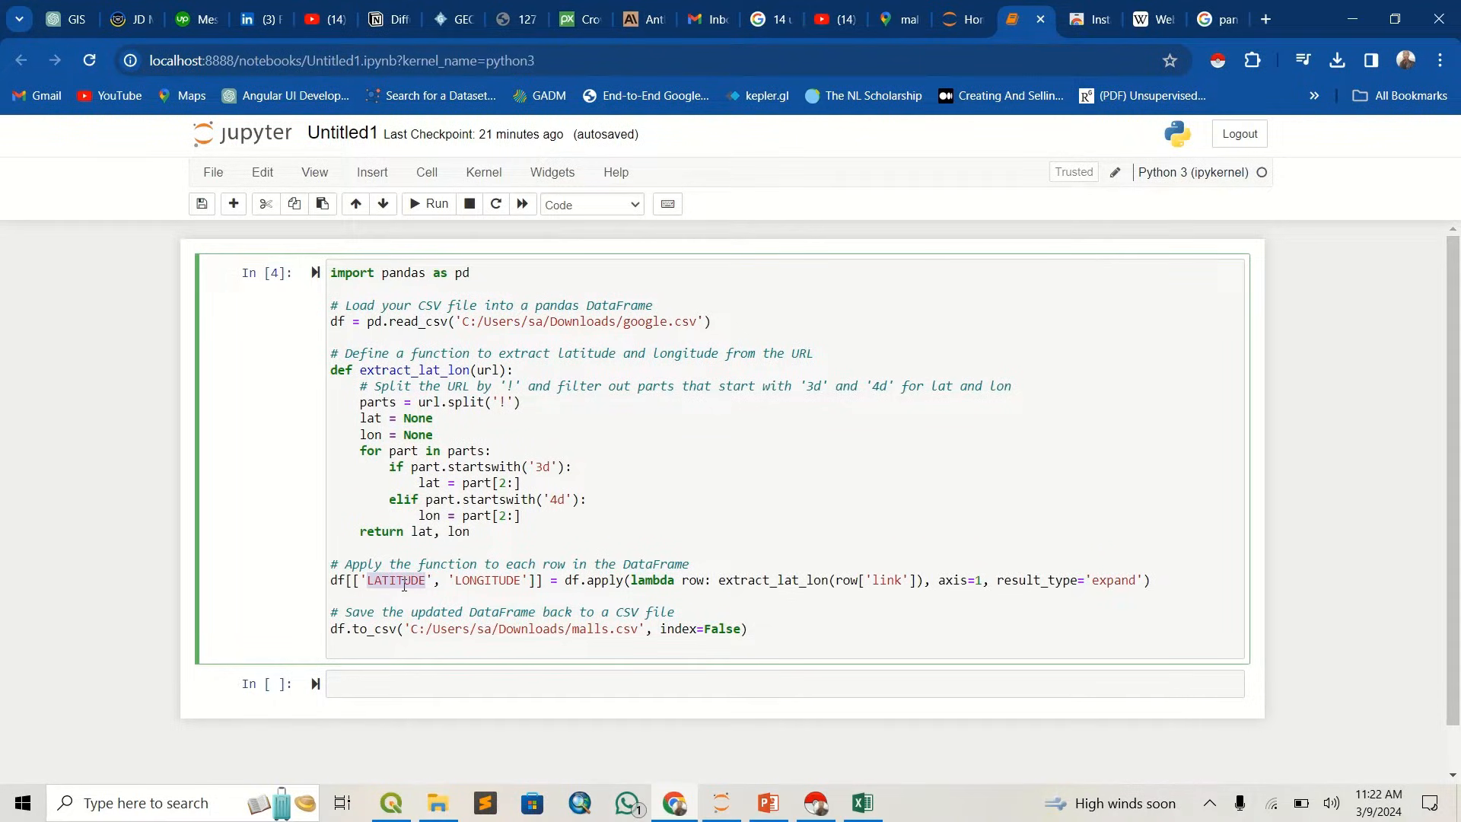
triple_click(481, 580)
left_click(601, 569)
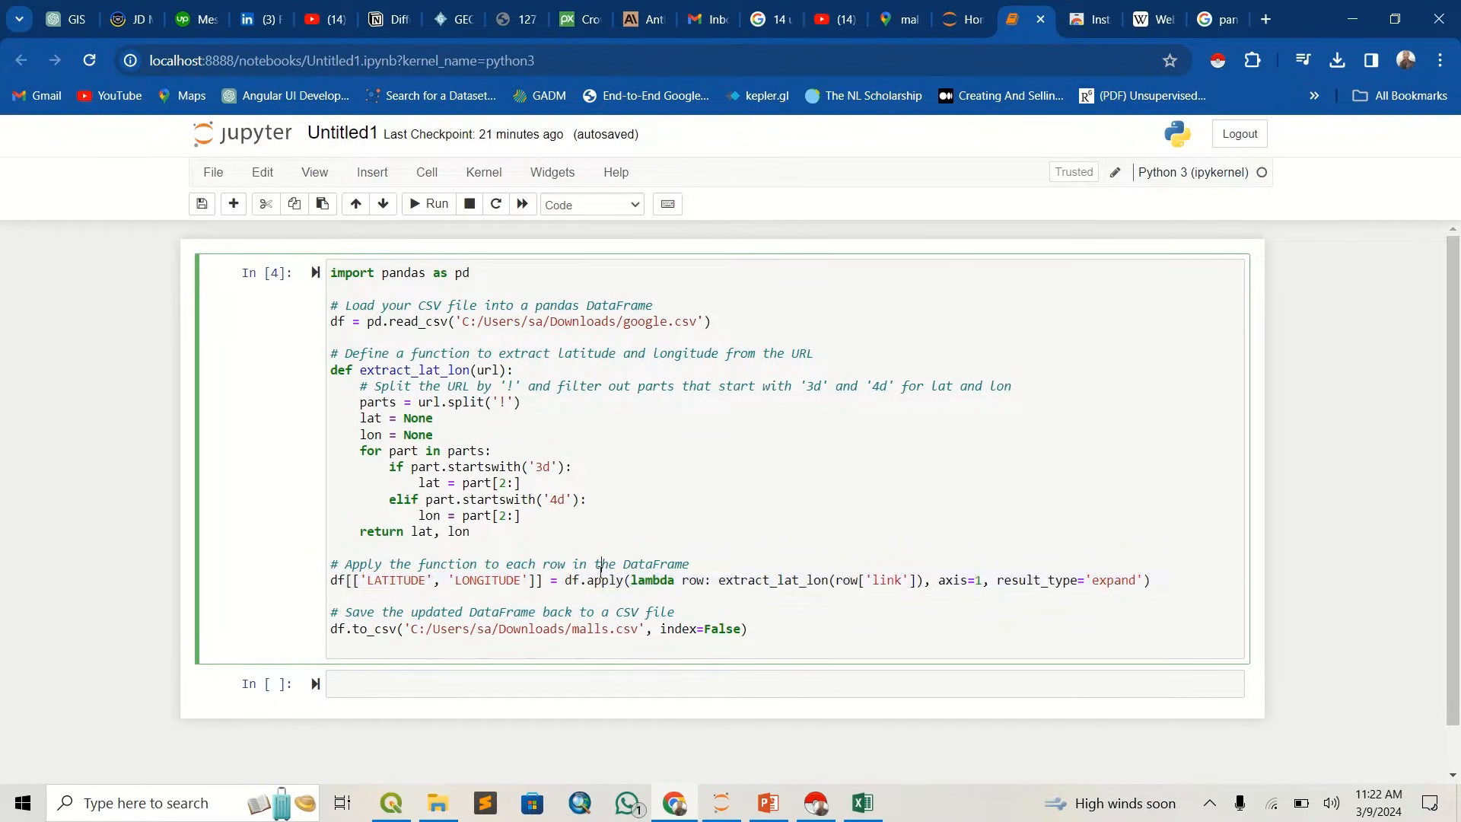
double_click(881, 581)
- In google.csv in Excel, rename the header in cell A1 to "link" and narrow column A so the other columns show
left_click(863, 803)
left_click(110, 207)
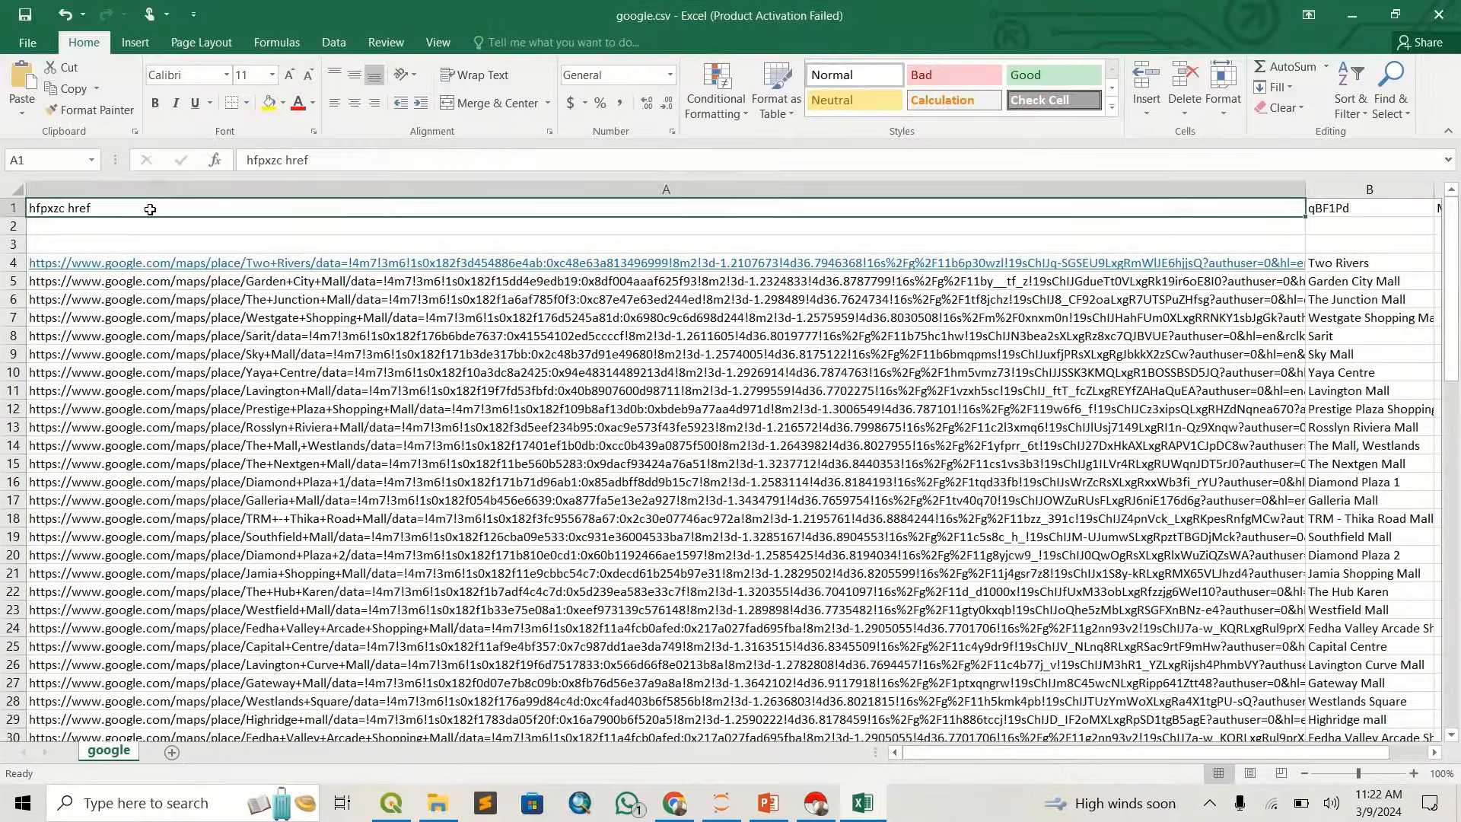
double_click(106, 208)
left_click_drag(107, 208, 28, 209)
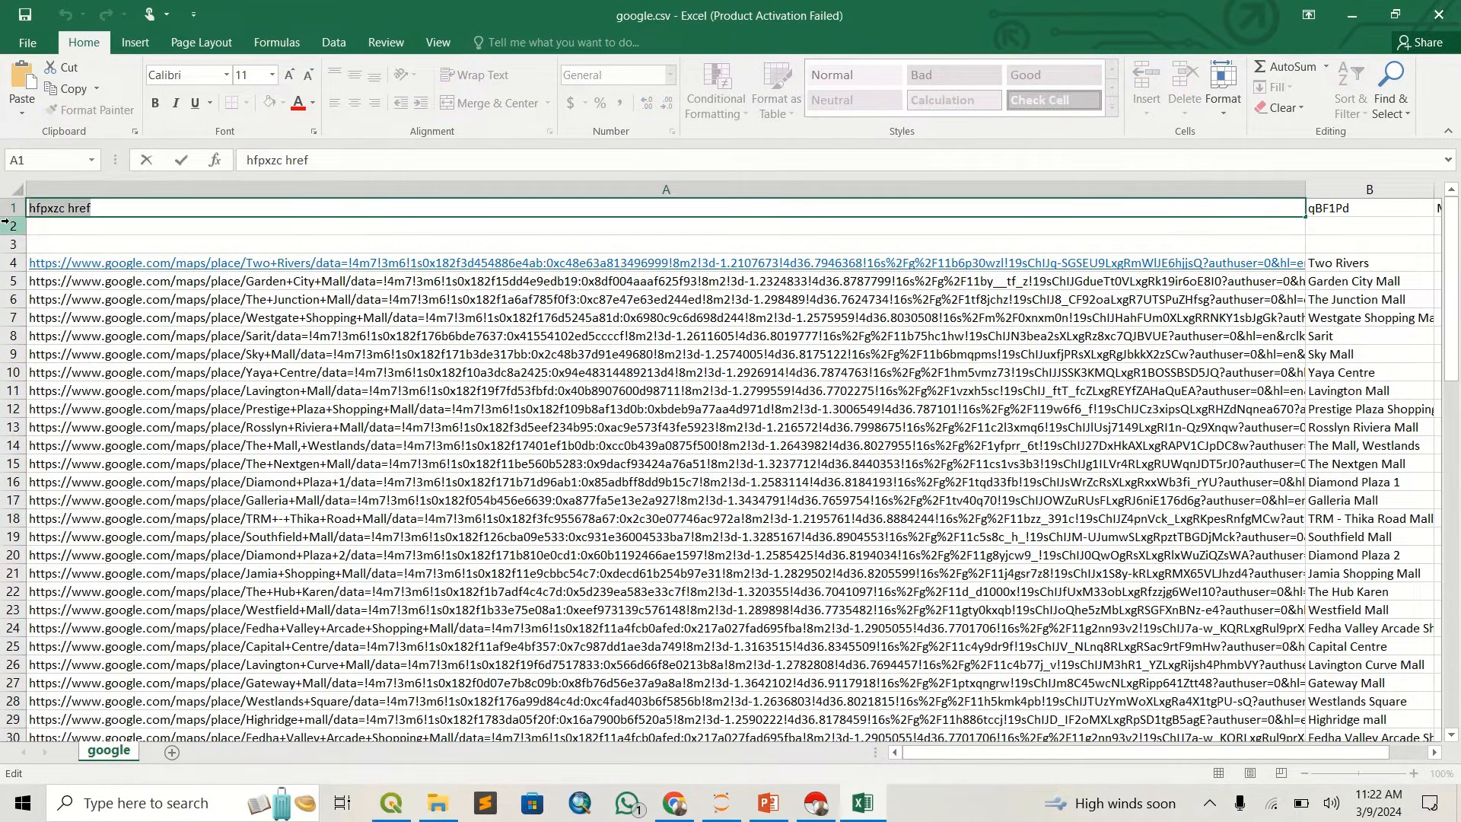
type("link")
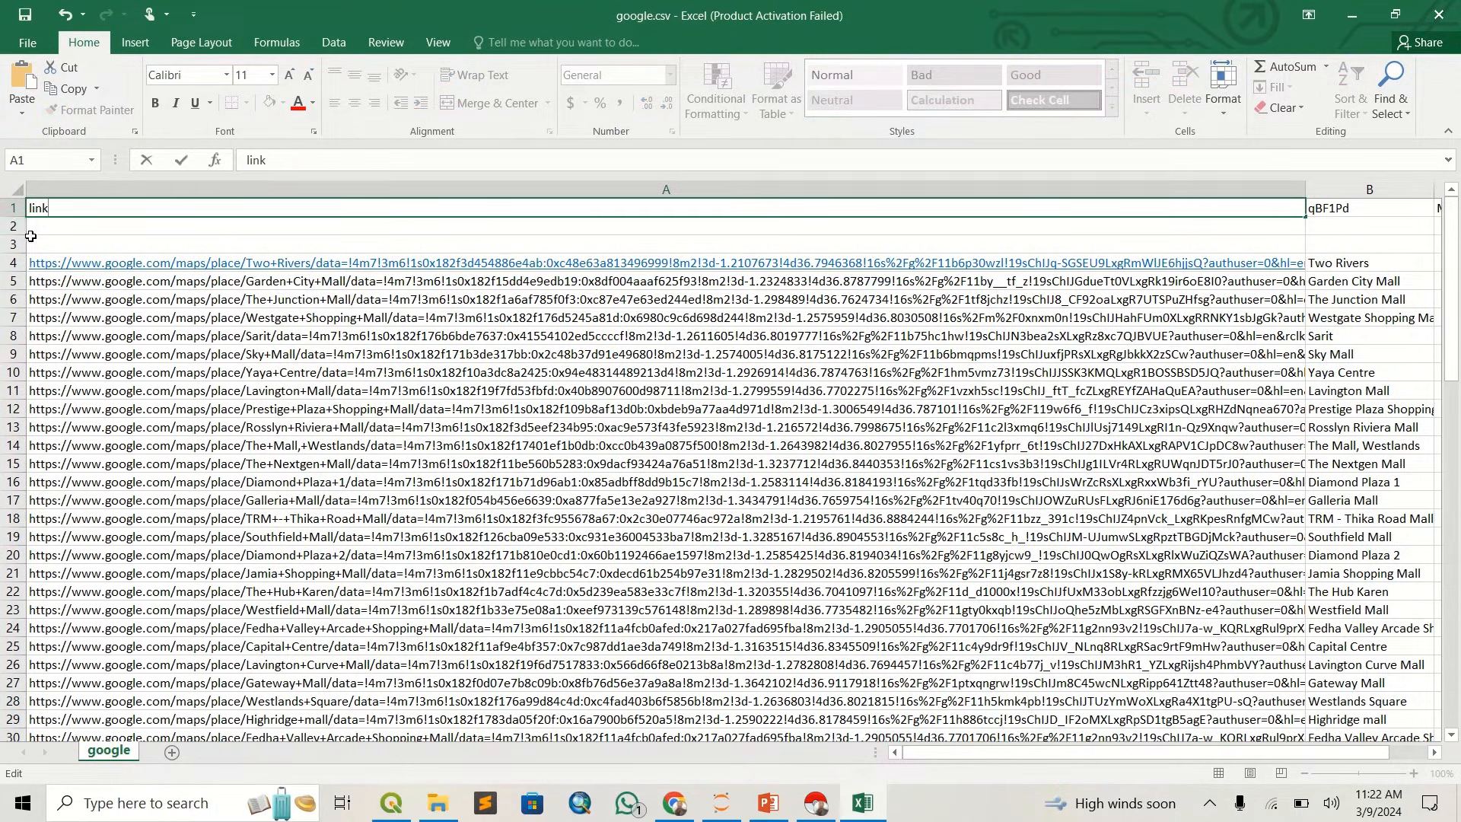
left_click(227, 406)
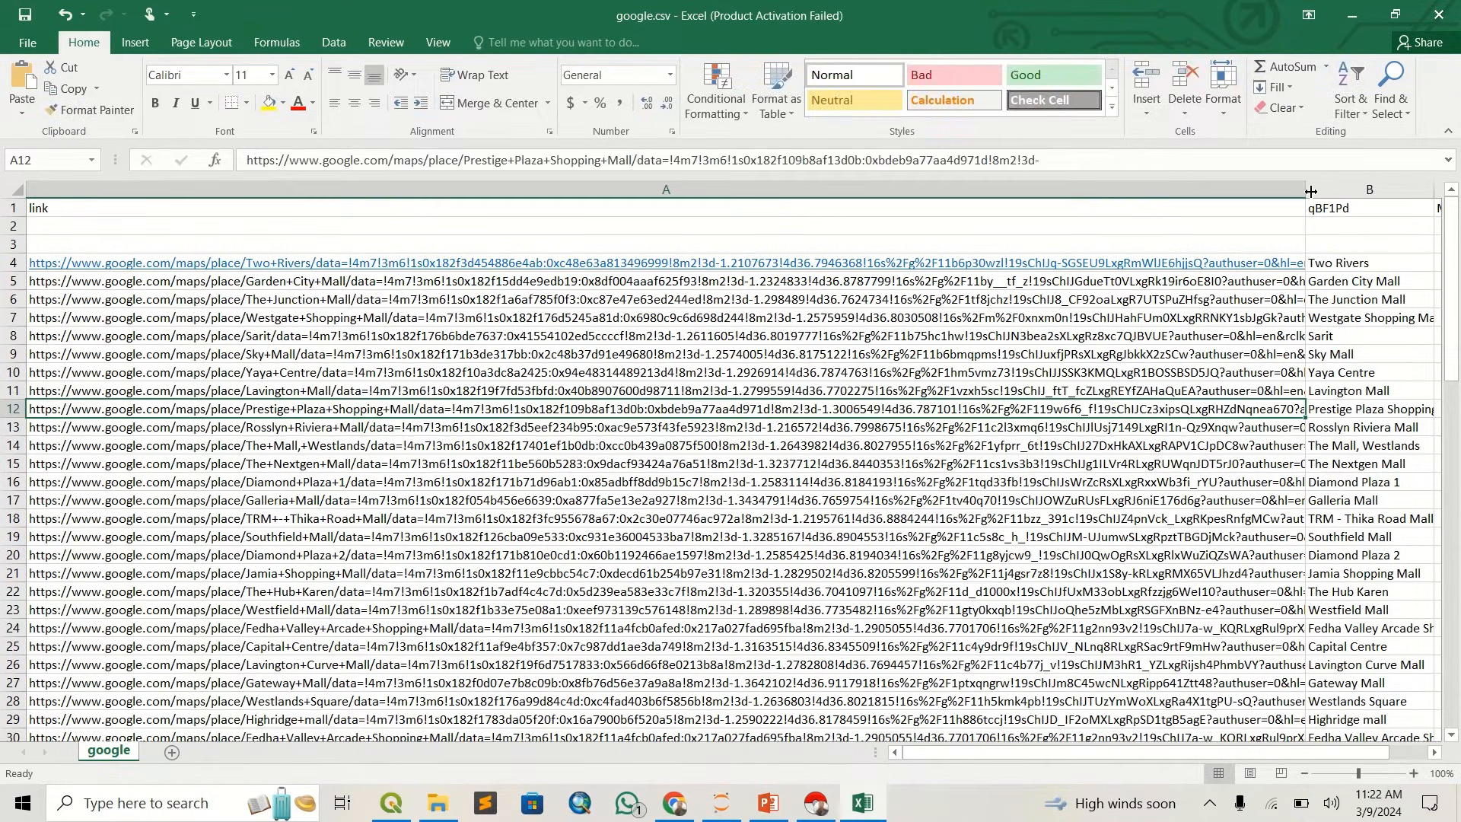
left_click_drag(1305, 190, 214, 229)
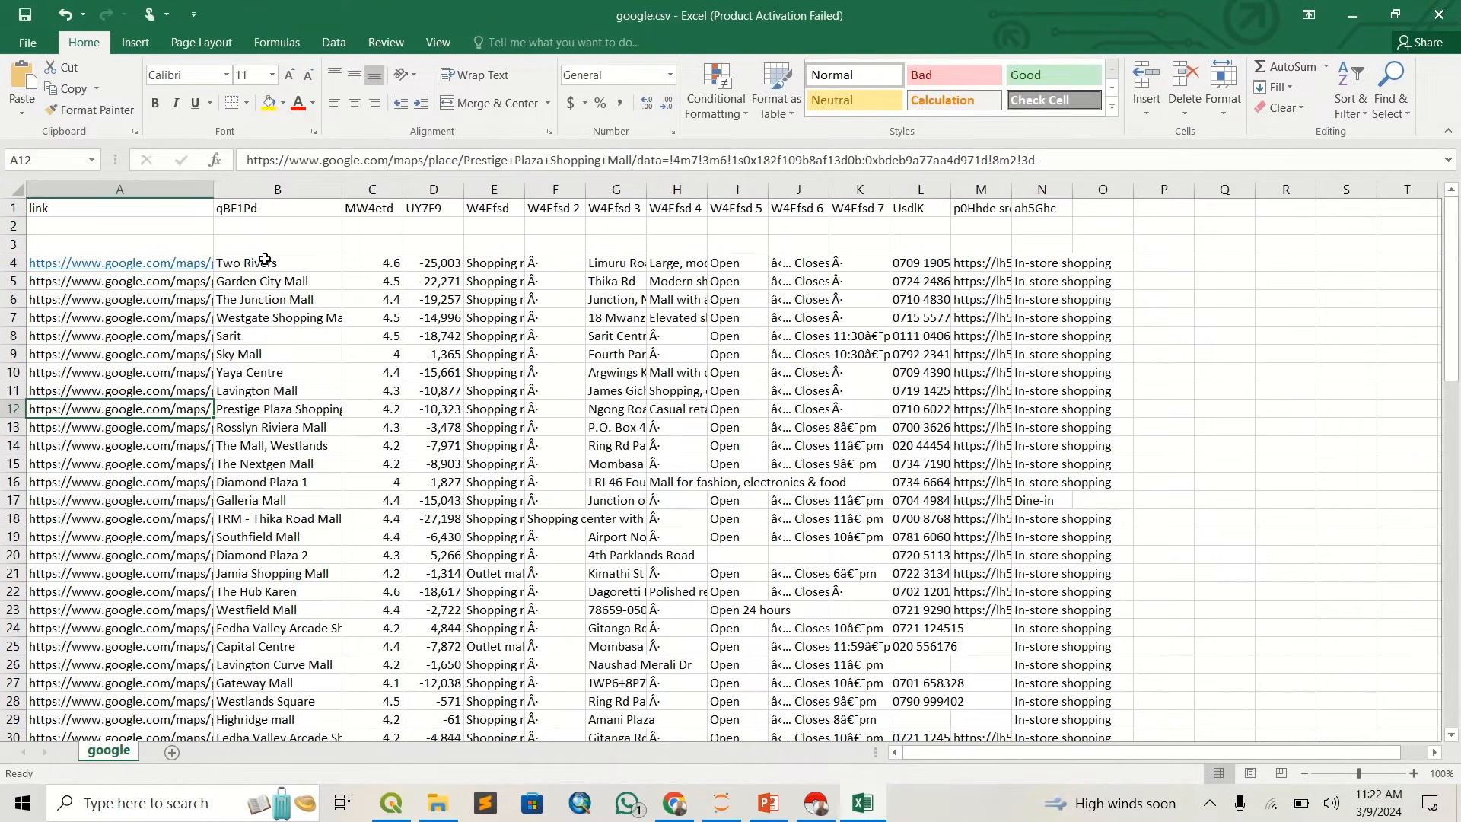
- Delete the two blank rows directly beneath the header row of the google sheet
left_click(12, 226)
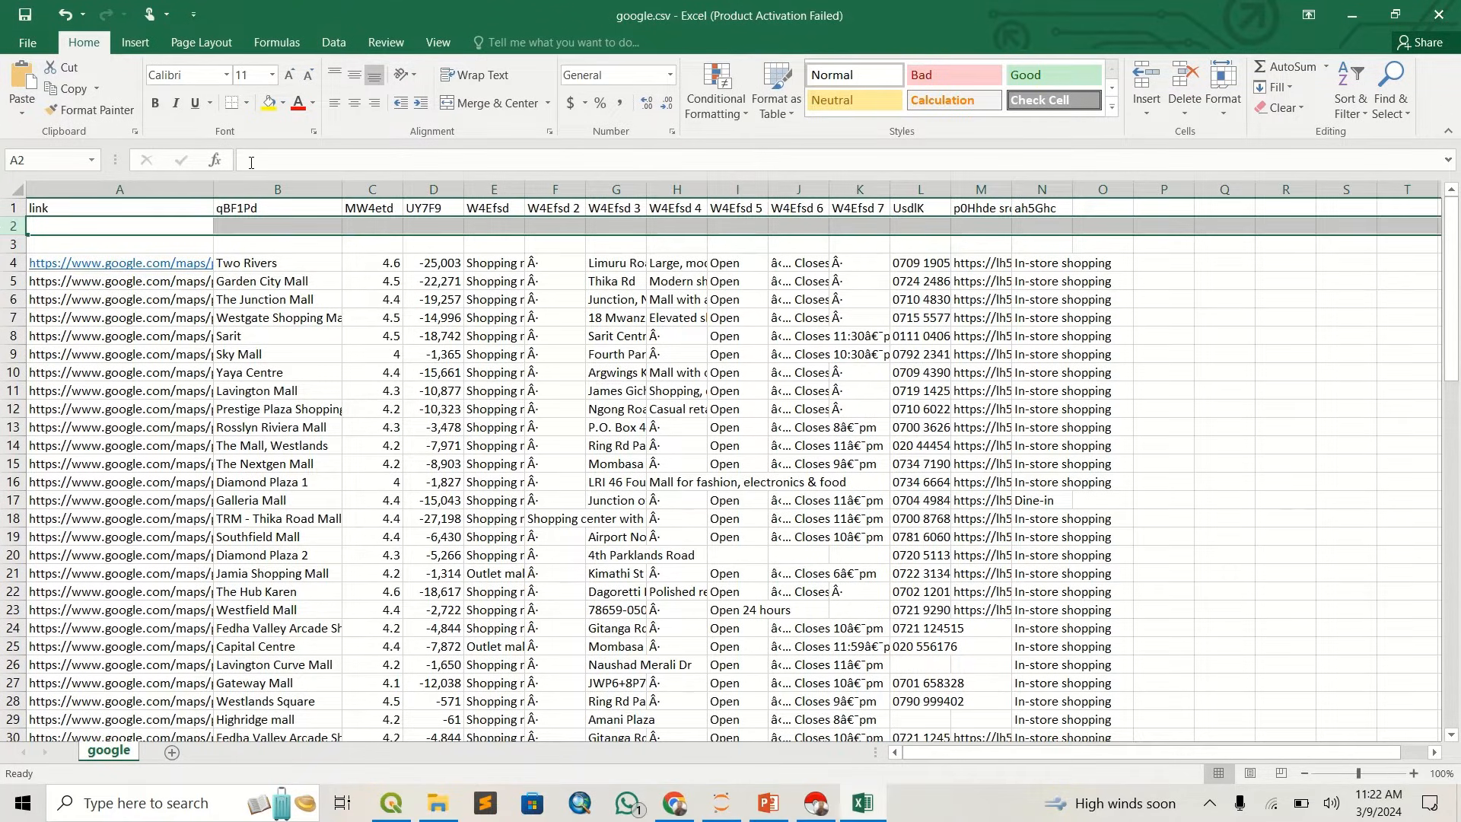
right_click(10, 226)
left_click(84, 380)
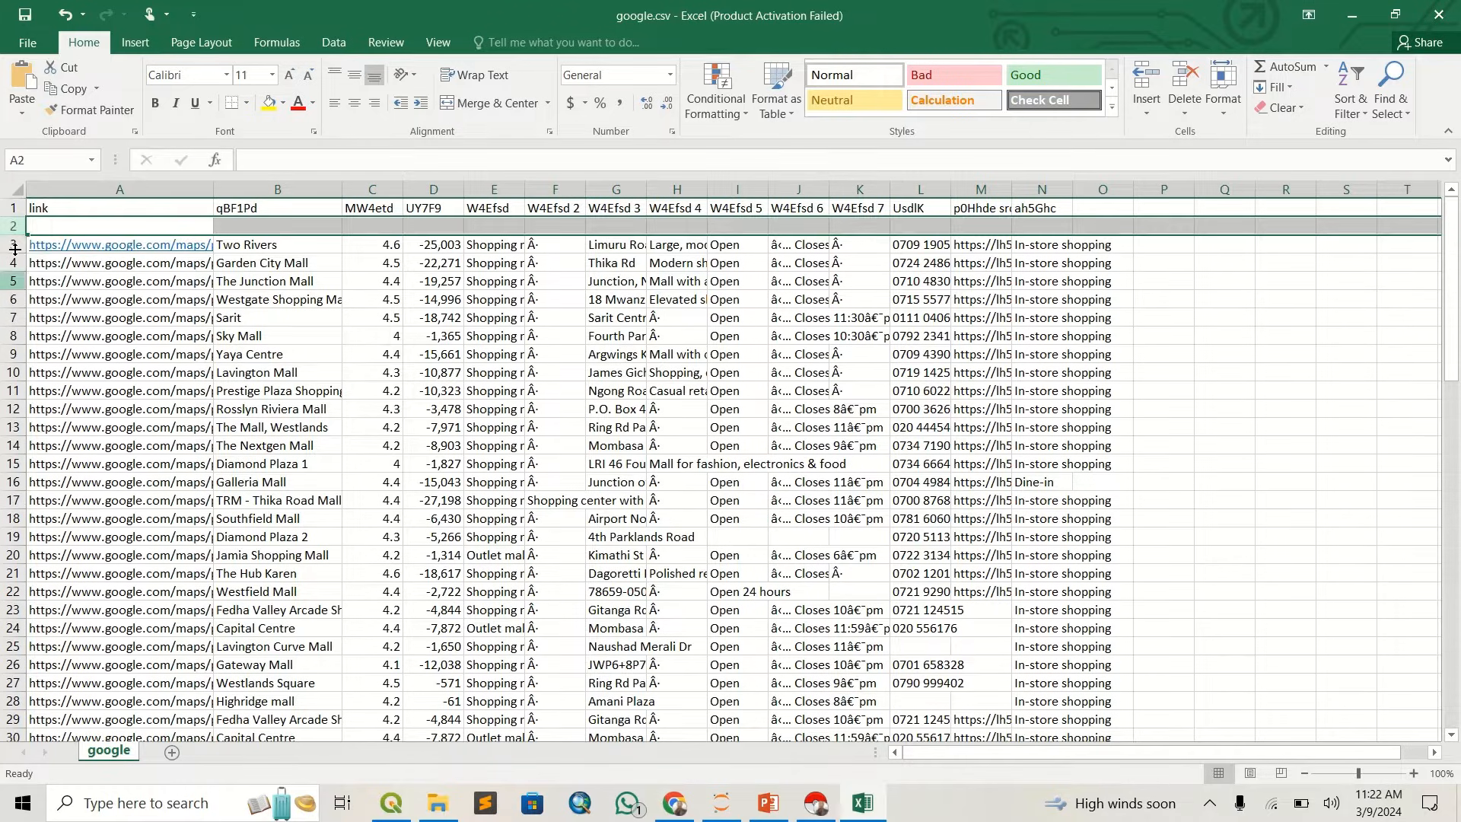
right_click(14, 226)
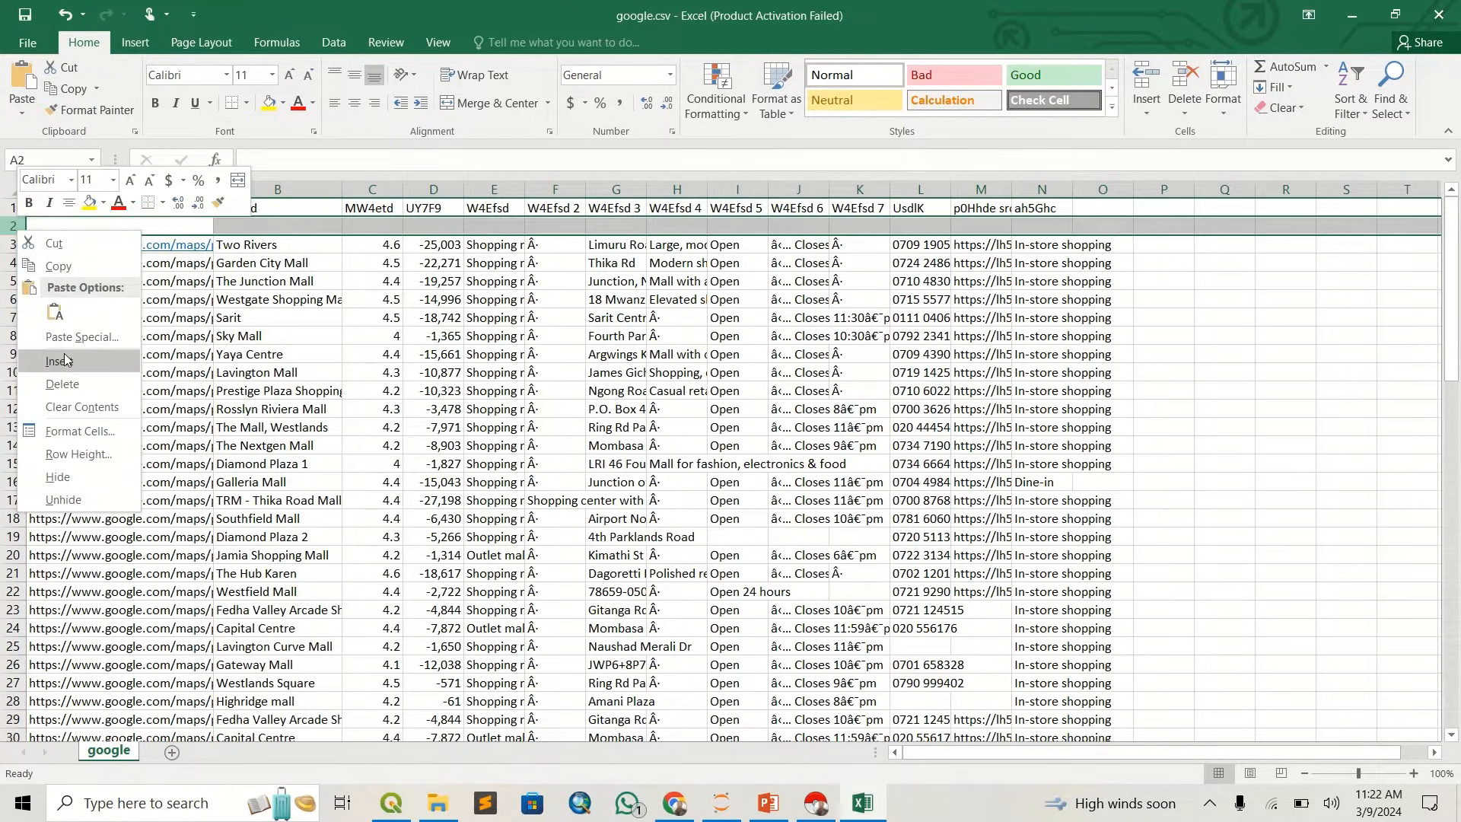
left_click(62, 383)
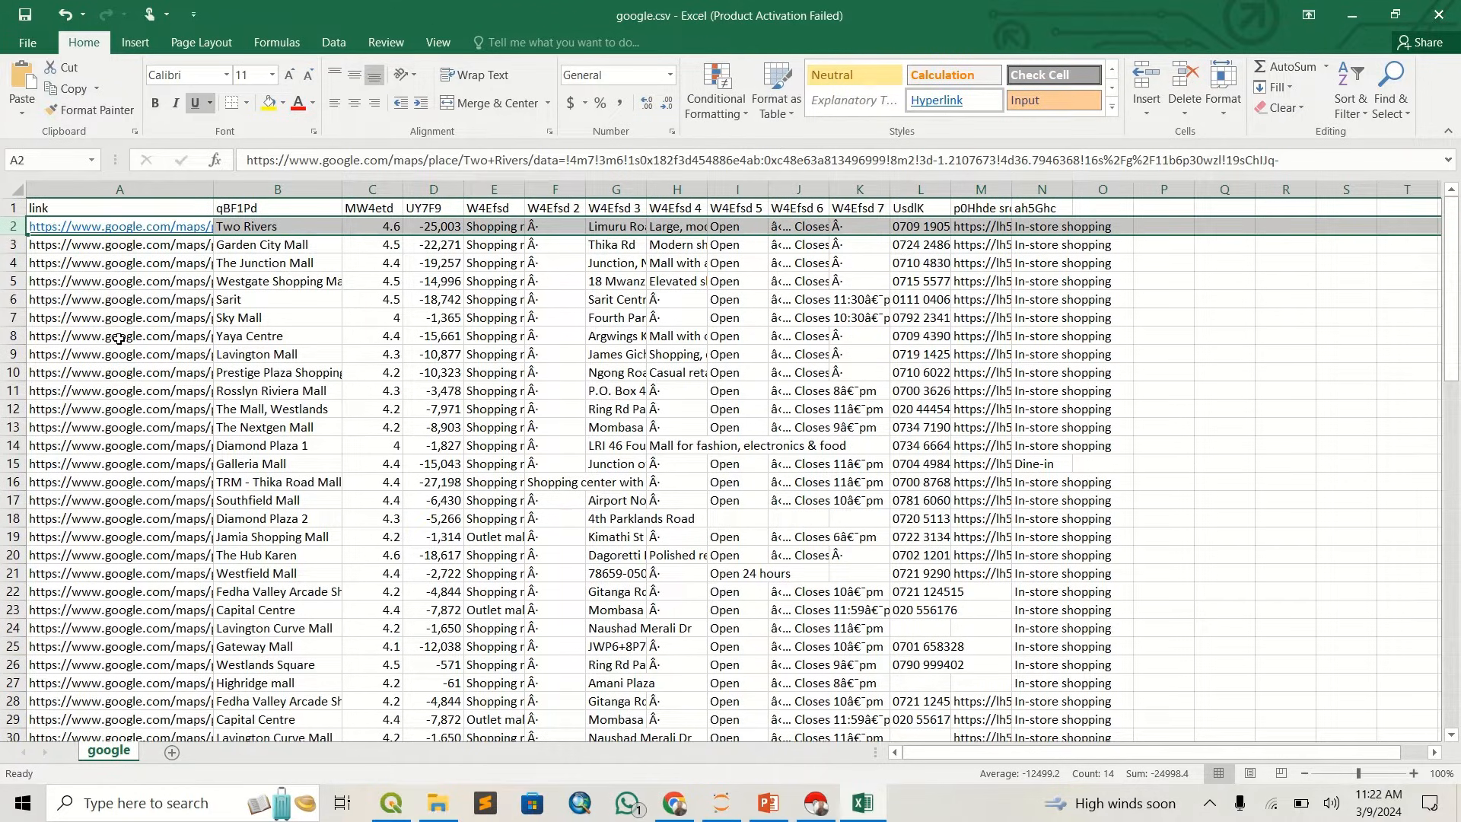
left_click(522, 534)
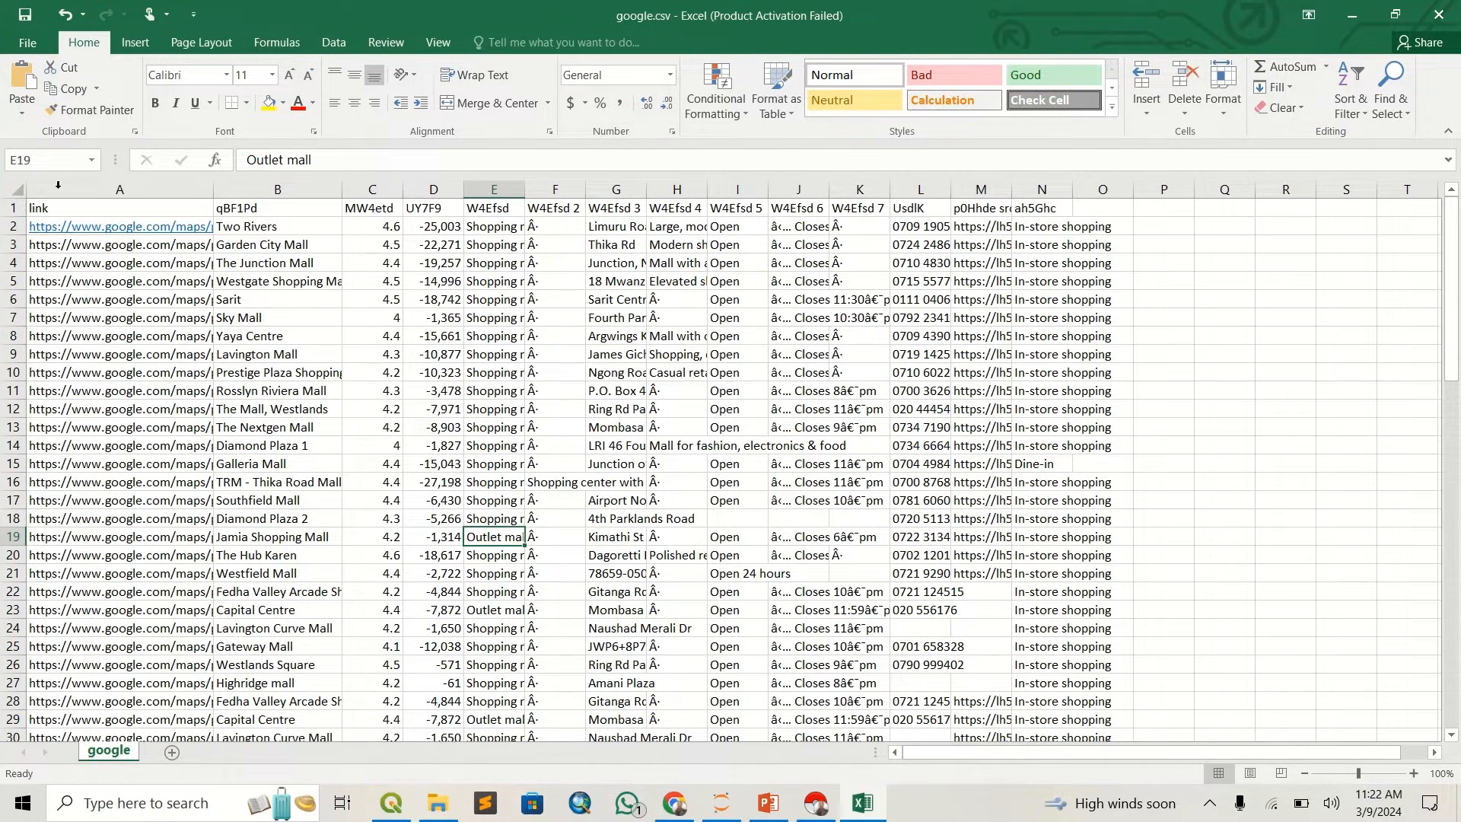
- Rename the headers in cells B1 and C1 to "name" and "rating"
left_click(277, 214)
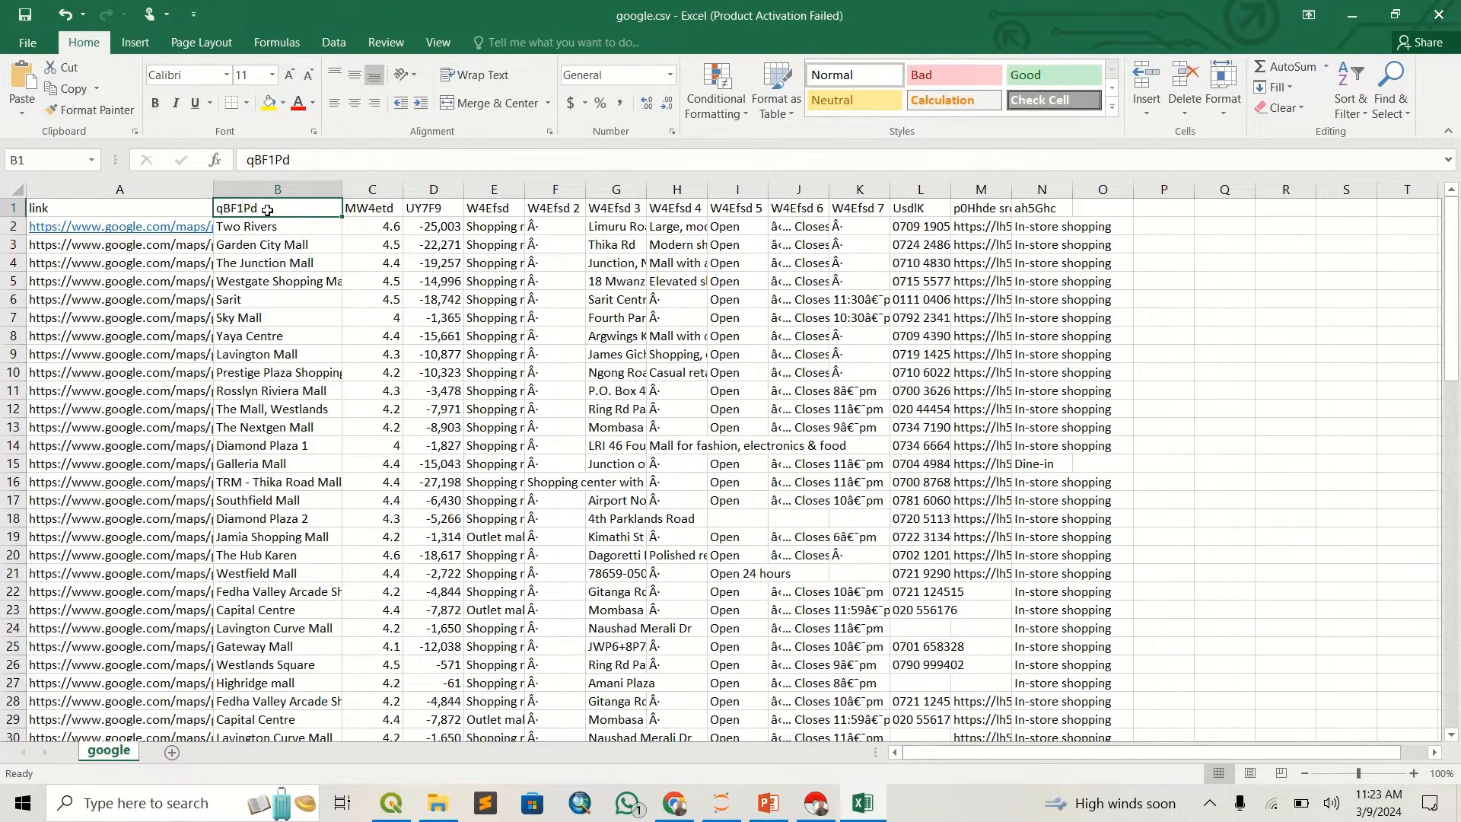
type("name")
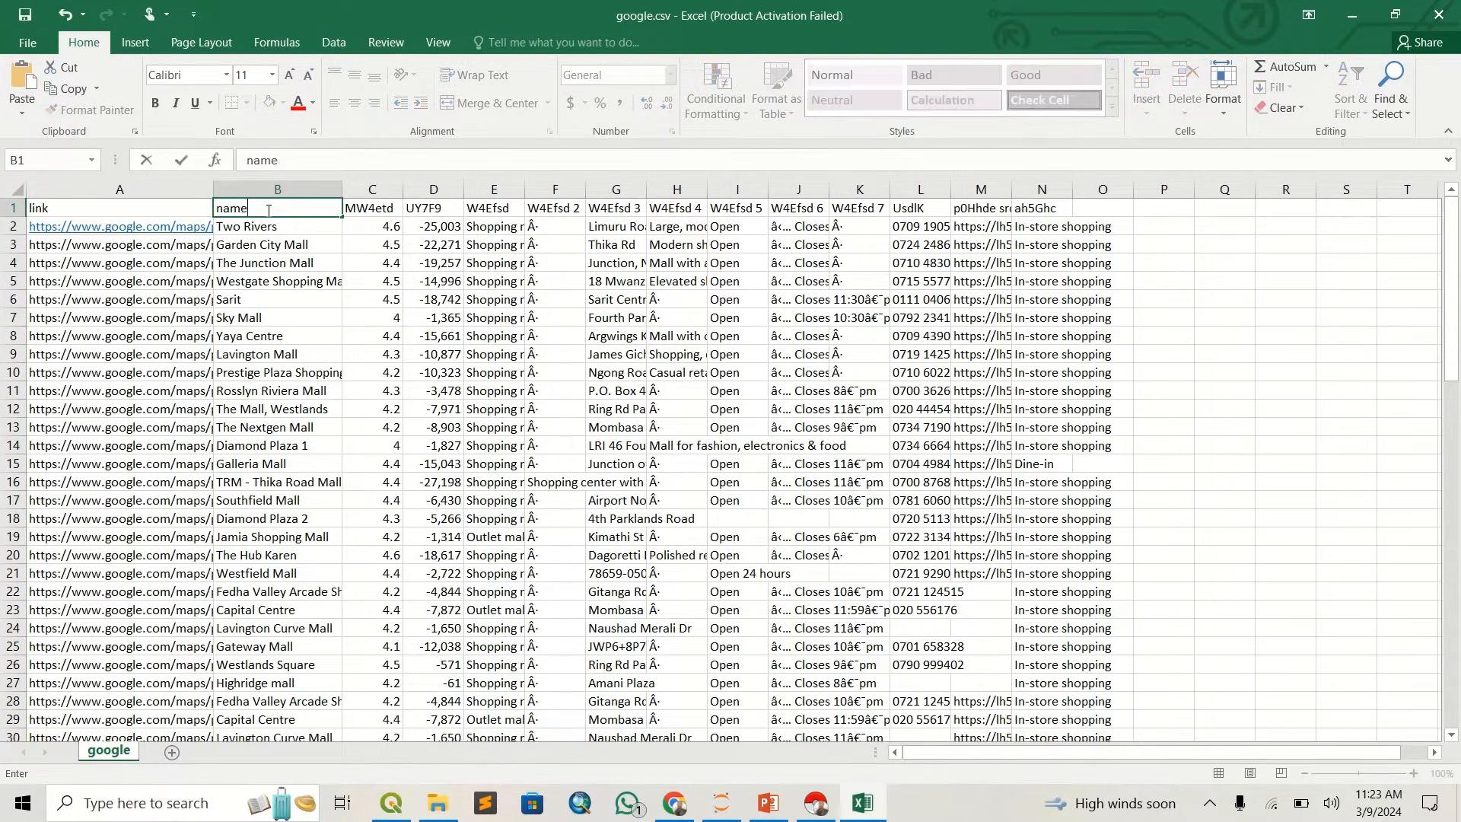
left_click(395, 213)
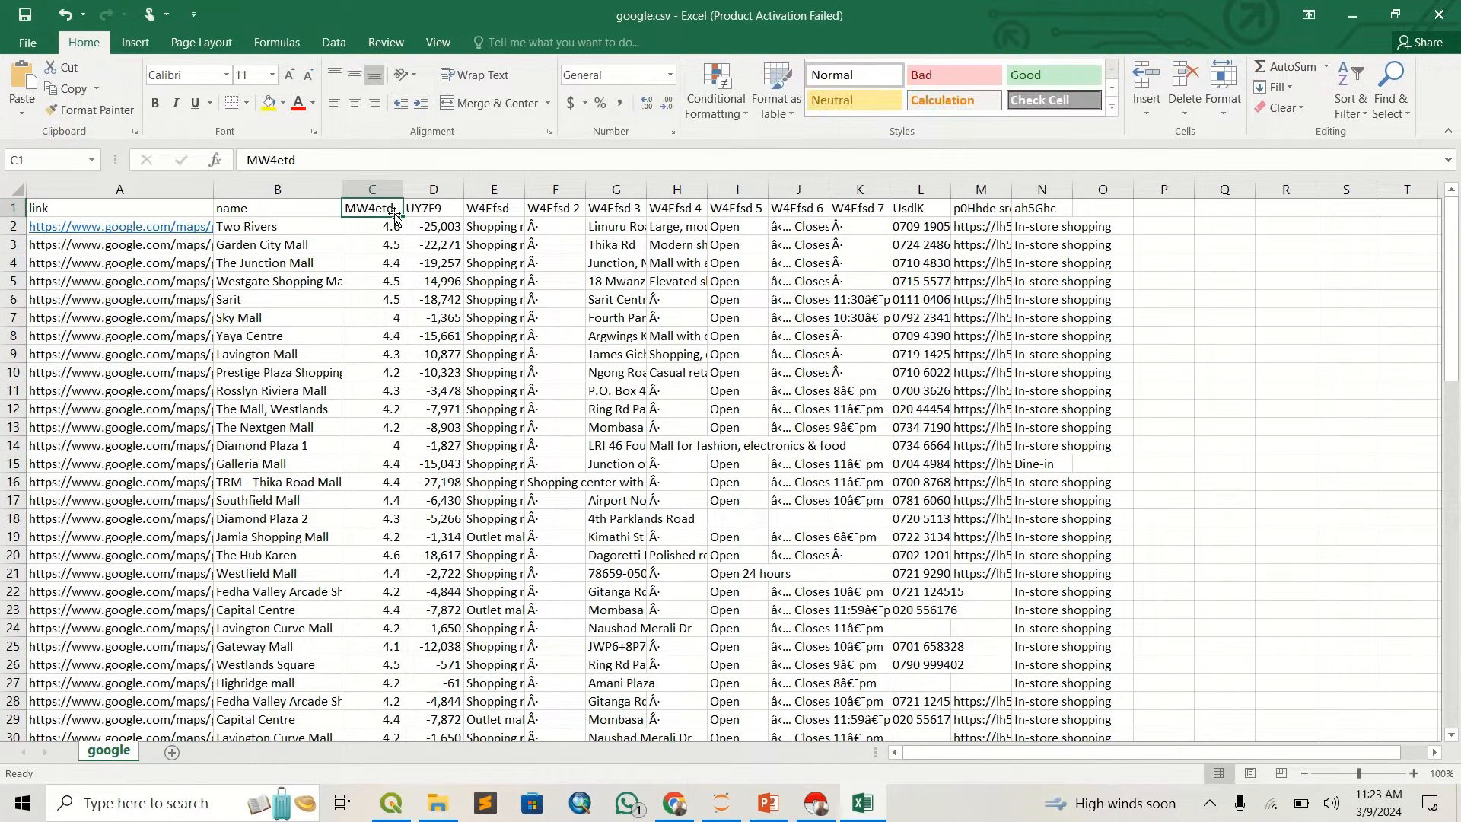
type("rating")
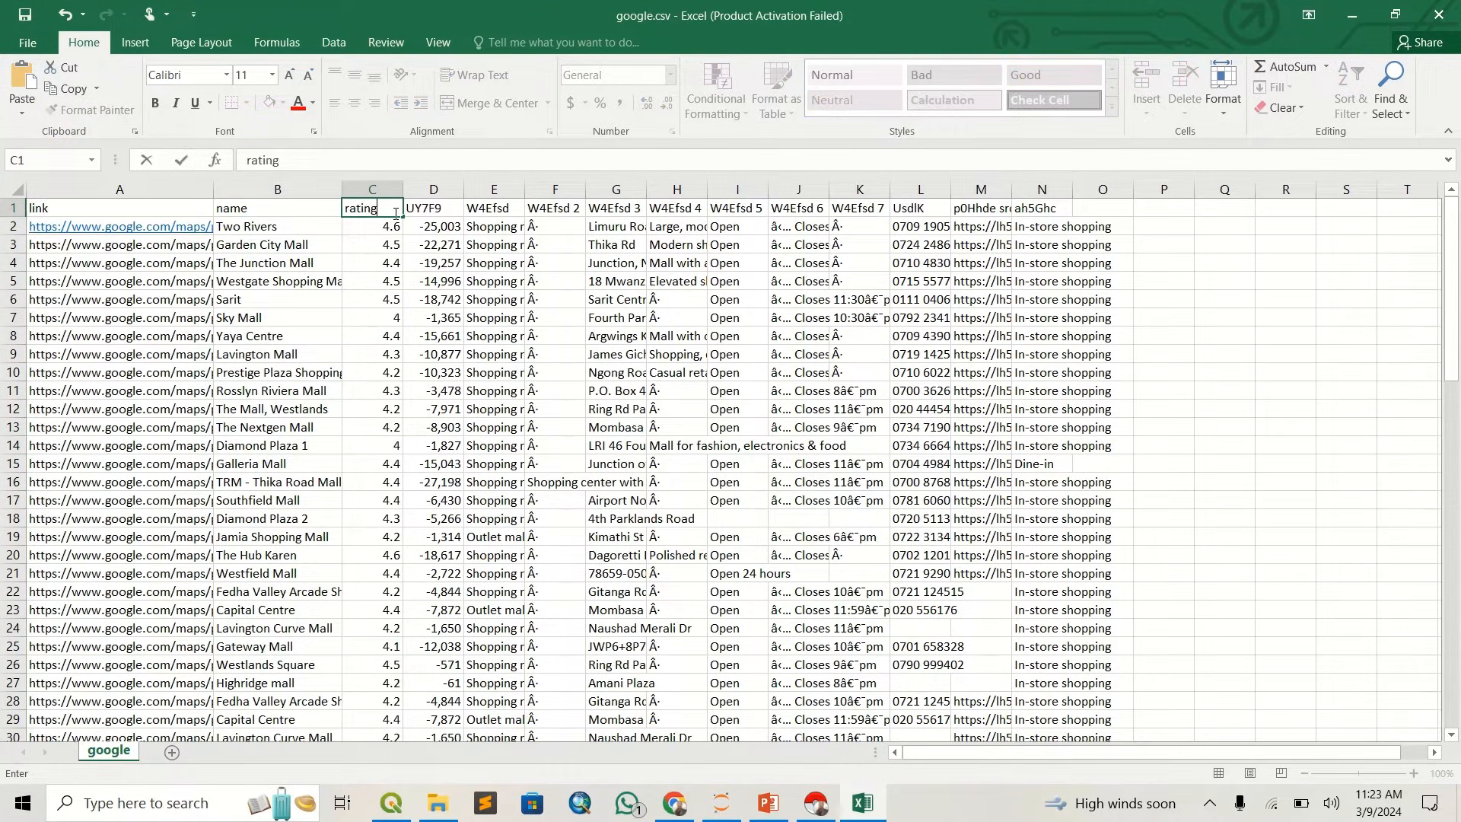
- Rename the header in cell E1, above the shopping mall categories, to "type"
left_click(430, 249)
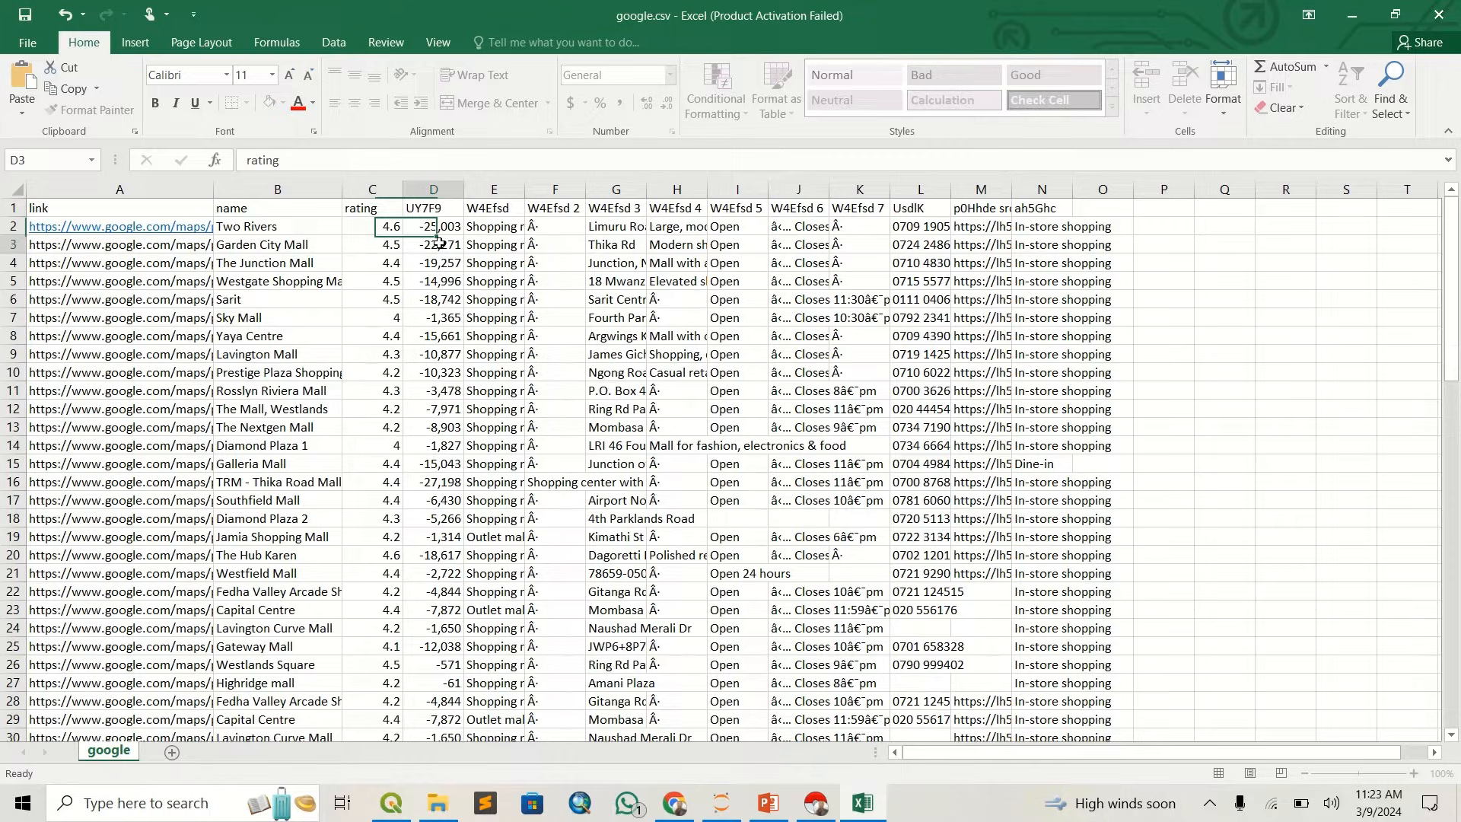
left_click(489, 211)
left_click(496, 243)
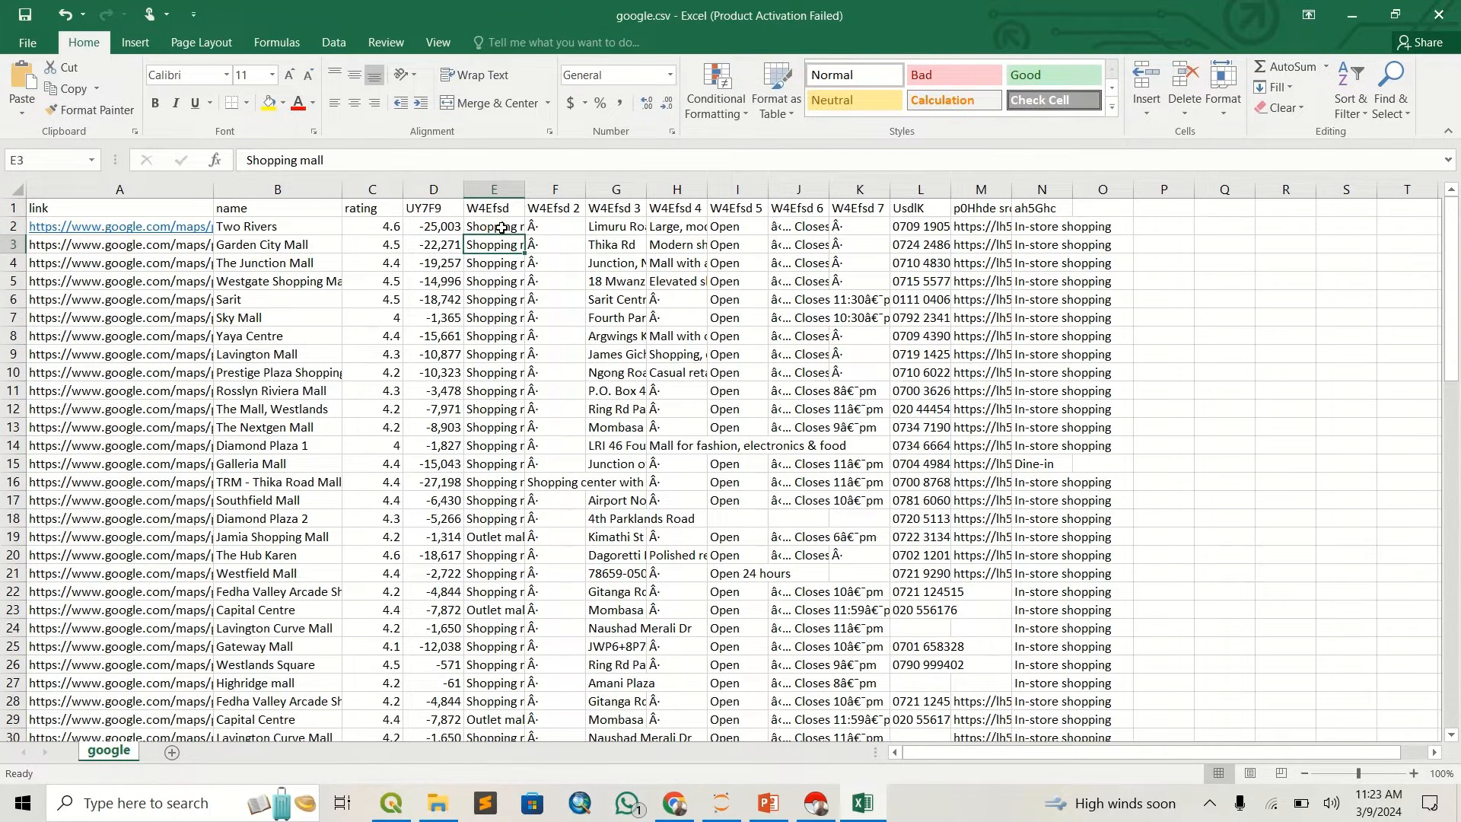
left_click(499, 208)
type("ty")
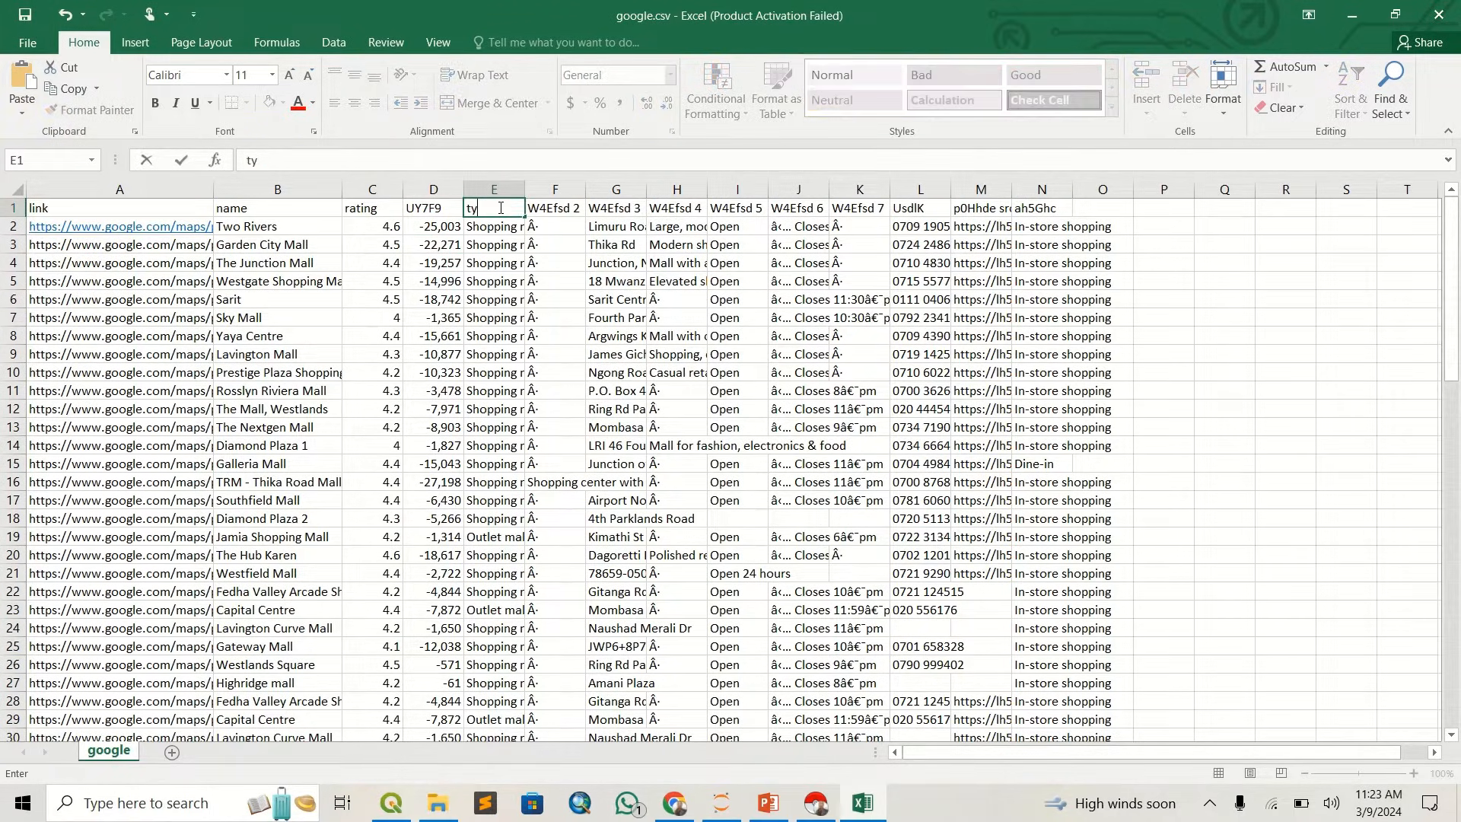
type("pe")
- Delete the "W4Efsd 2" column of stray characters and the "UY7F9" column of negative numbers
left_click(567, 232)
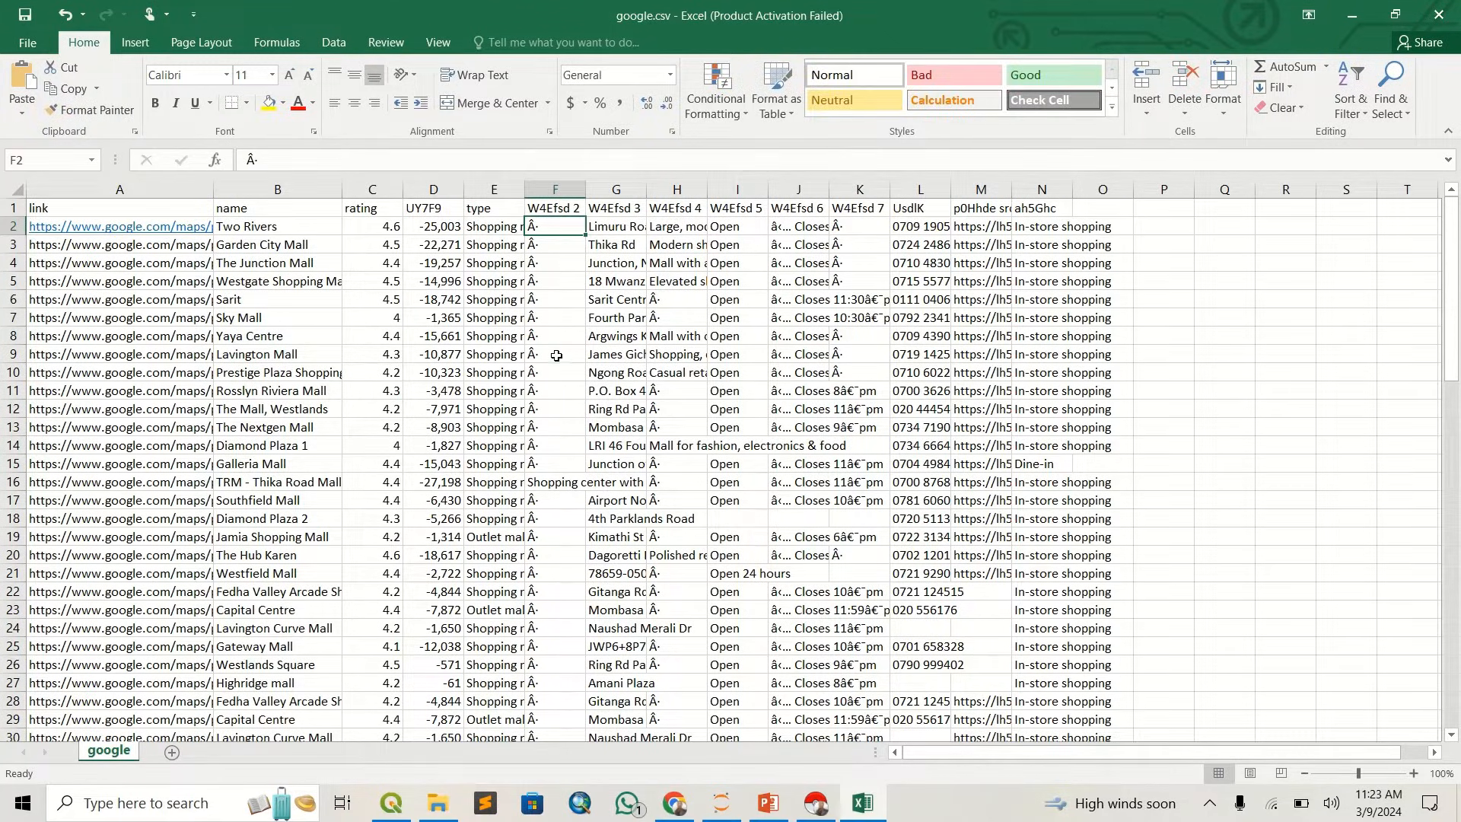
left_click(555, 189)
right_click(554, 189)
left_click(598, 346)
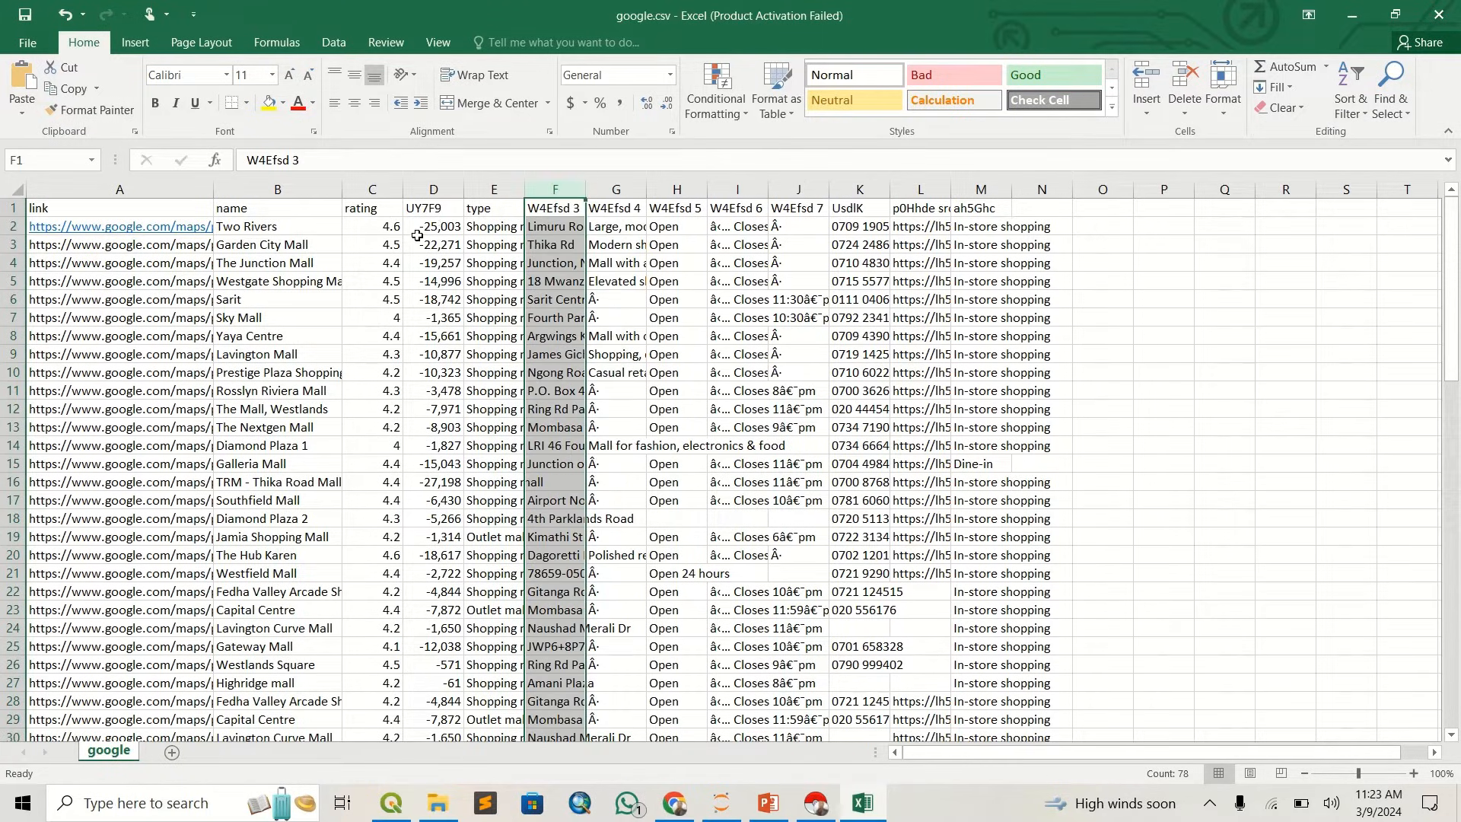
left_click(435, 191)
right_click(435, 191)
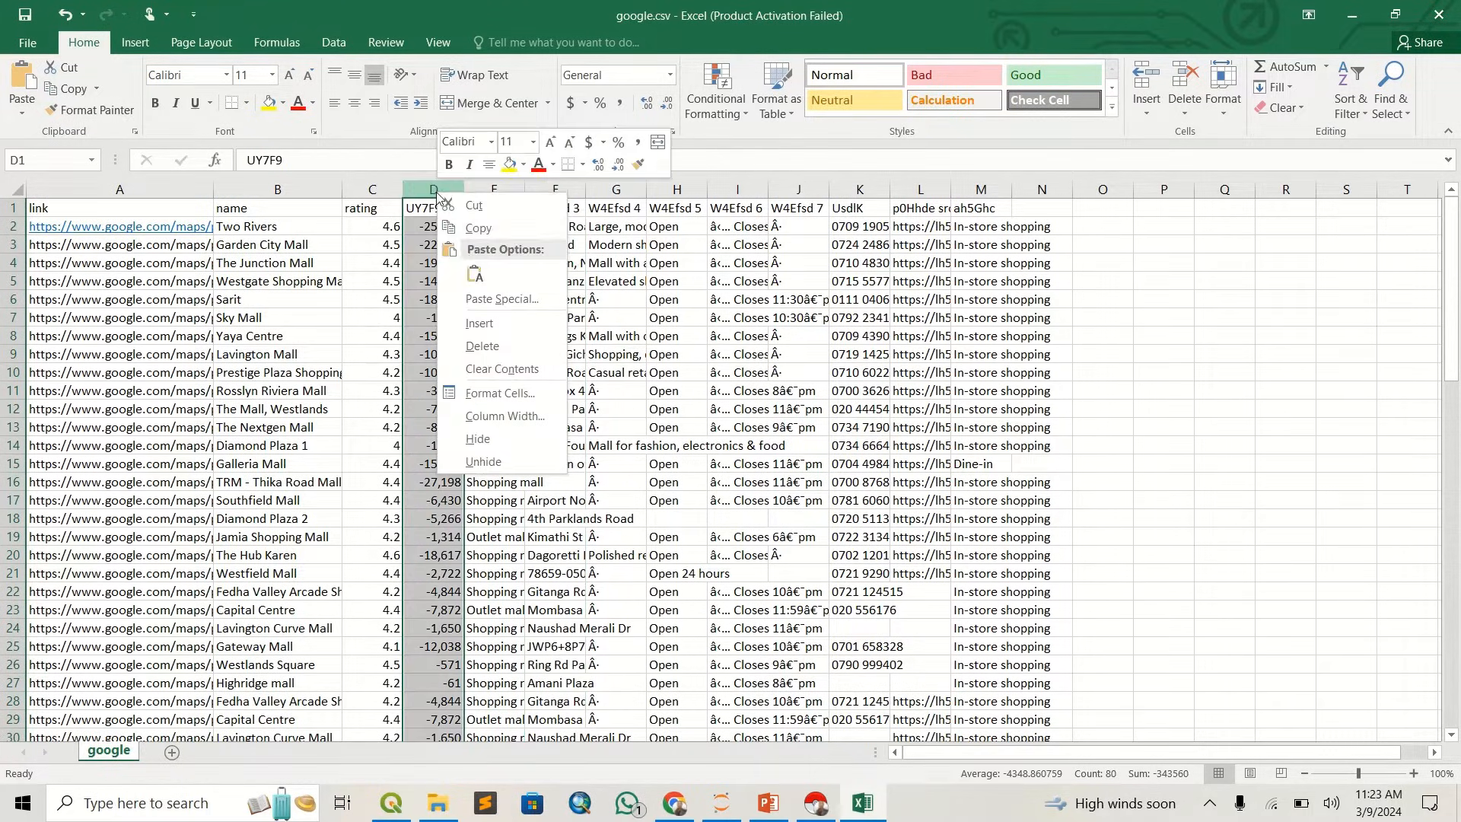
left_click(489, 346)
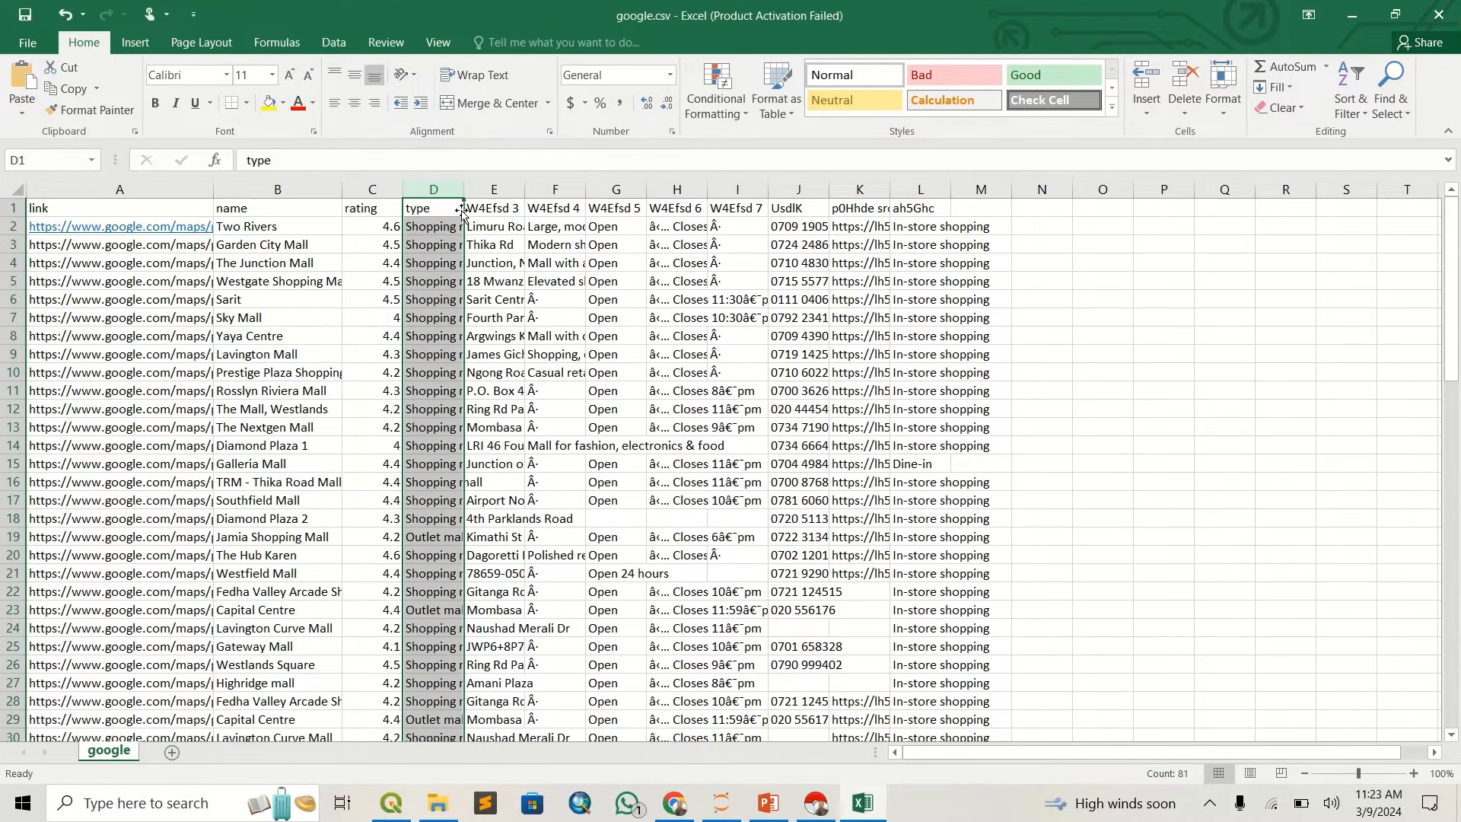
- Rename the header in cell E1, above the street addresses, to "road"
left_click(498, 209)
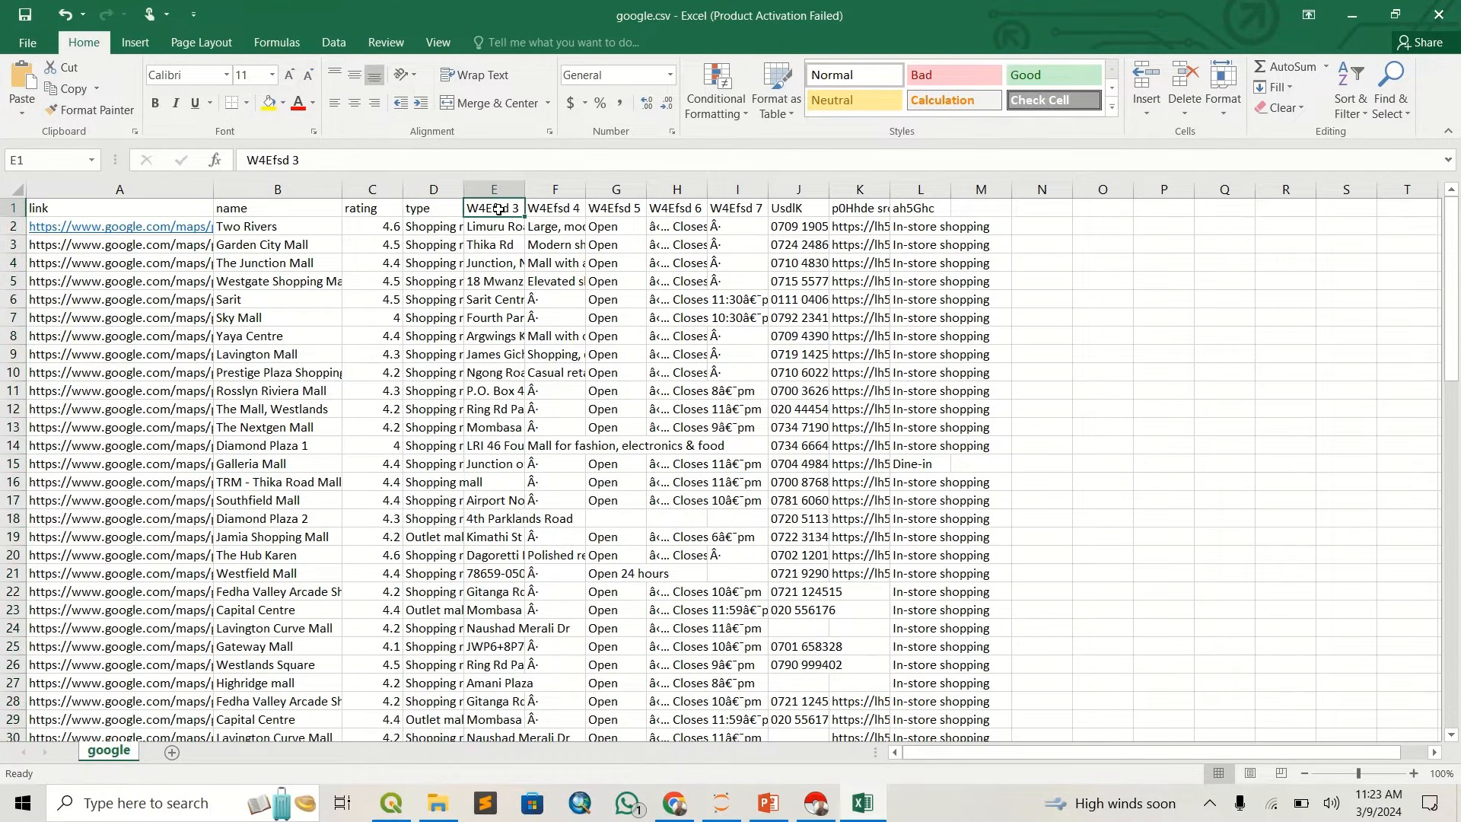
type("ro")
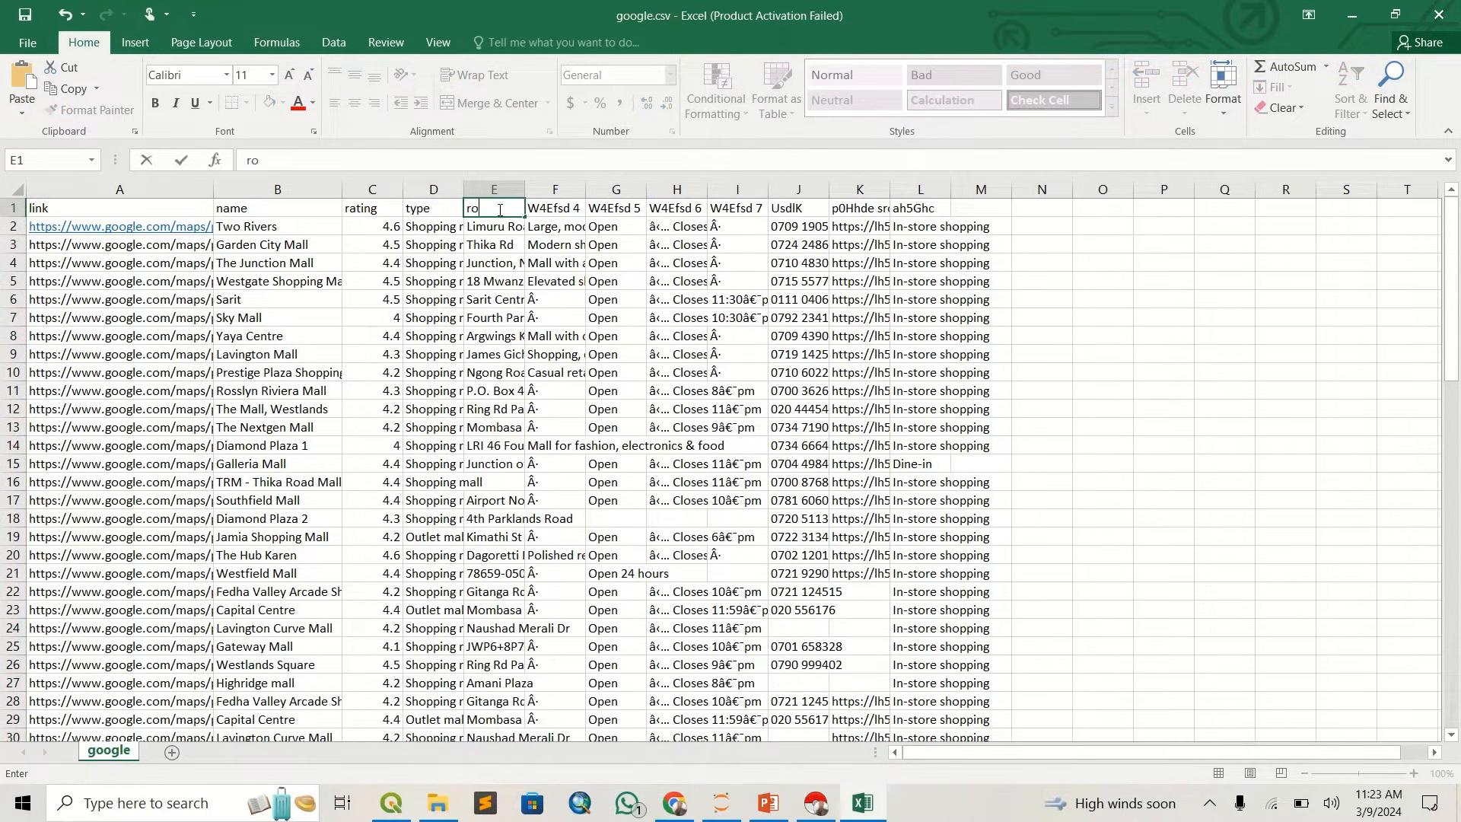
type("ad")
key("Return")
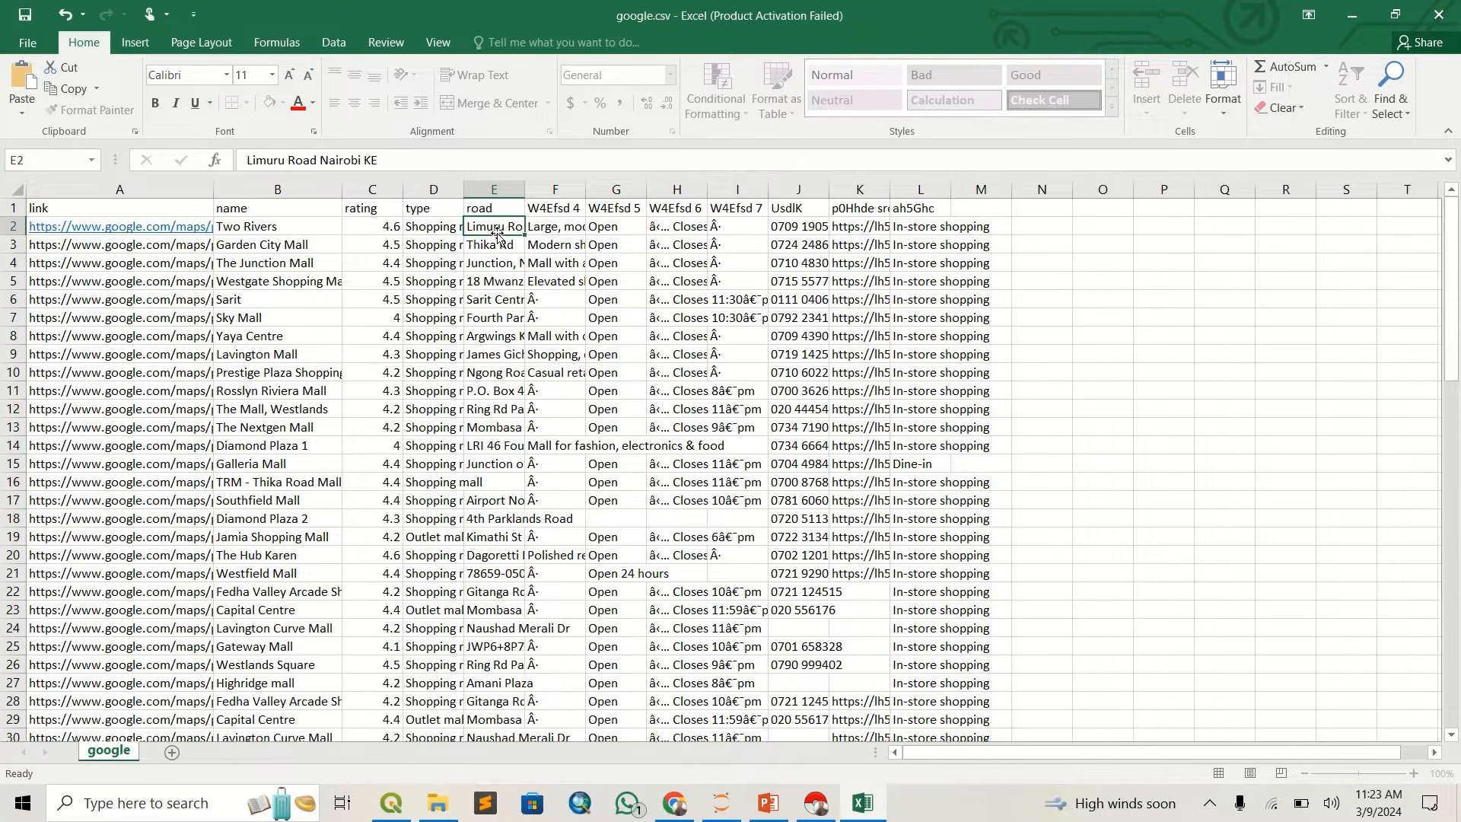
left_click(517, 284)
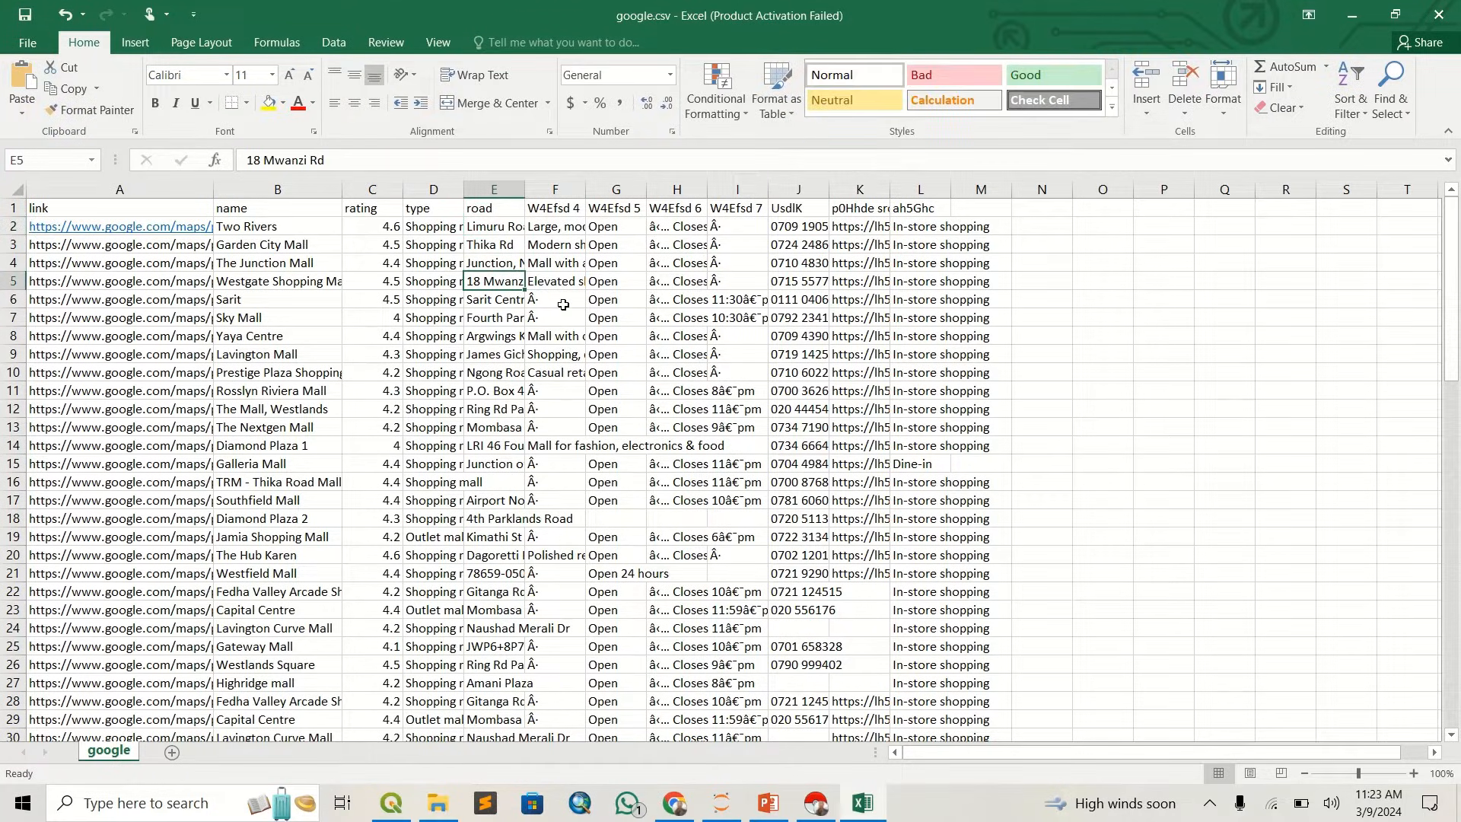
- Rename the header in cell F1, above the mall descriptions, to "businesses"
left_click(565, 227)
left_click(556, 261)
left_click(549, 210)
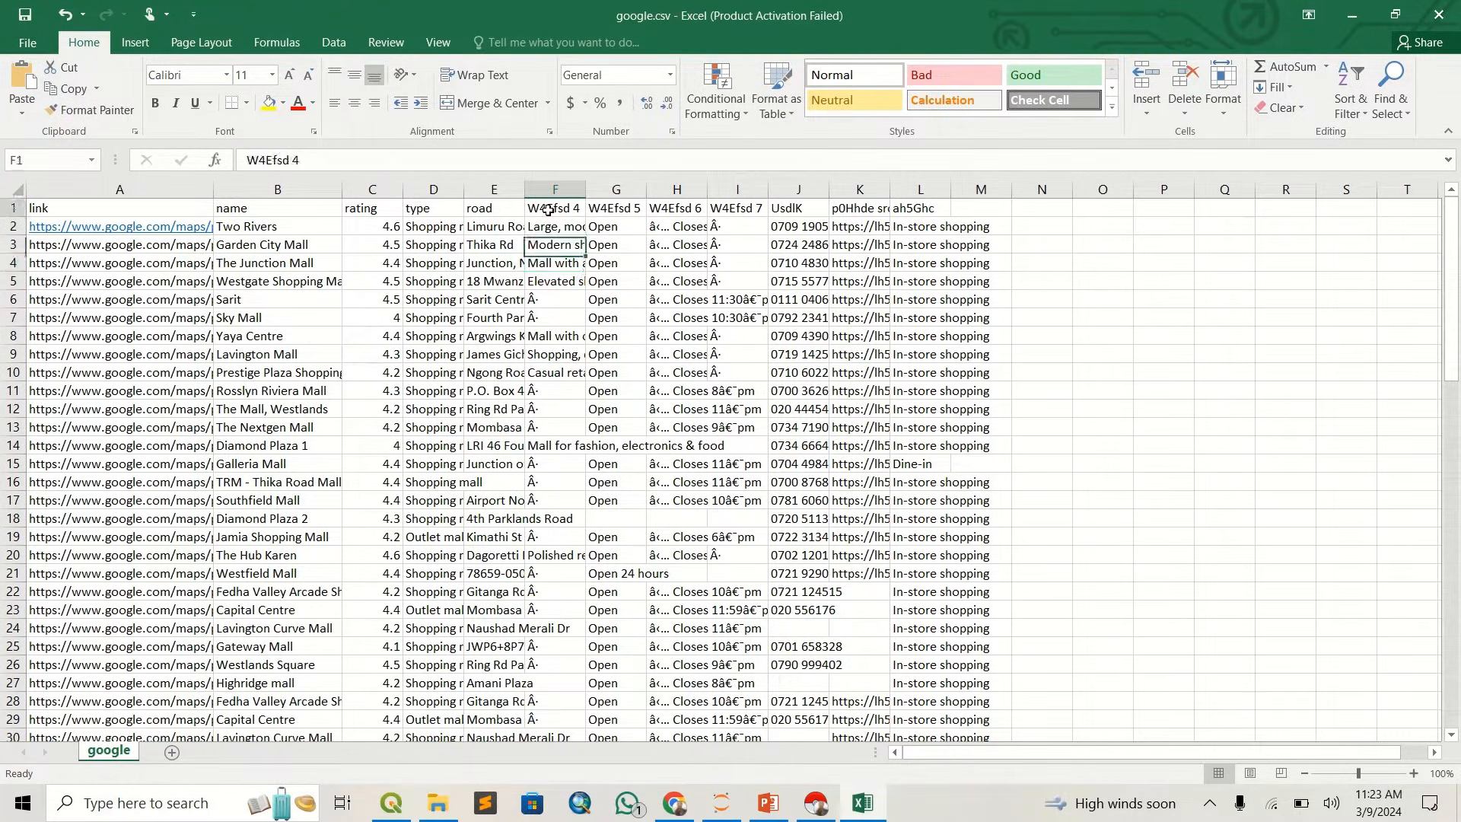
type("busin")
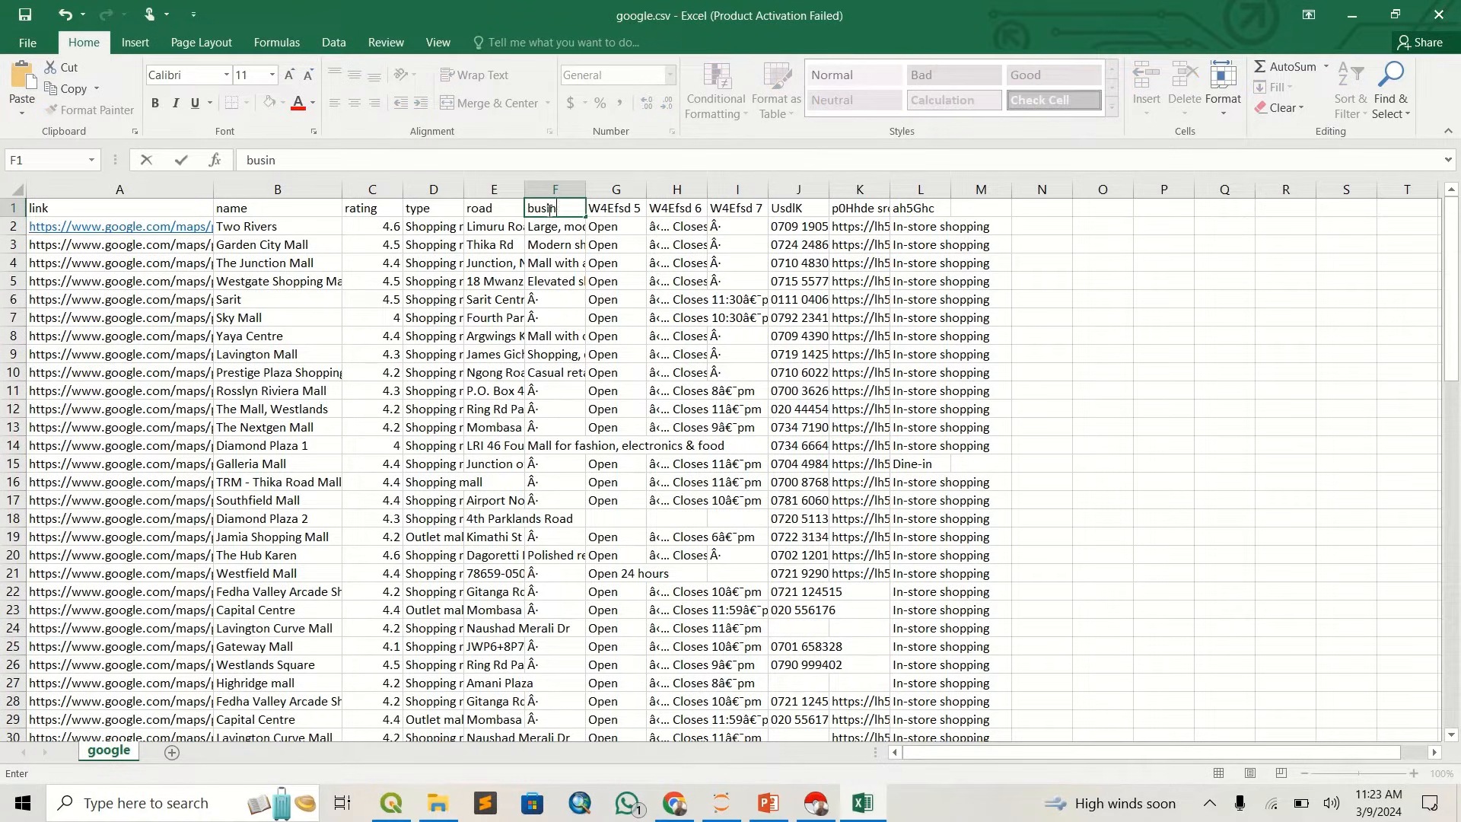
type("esses")
- Rename the headers in cells G1 and H1 to "open" and "closed"
left_click(633, 263)
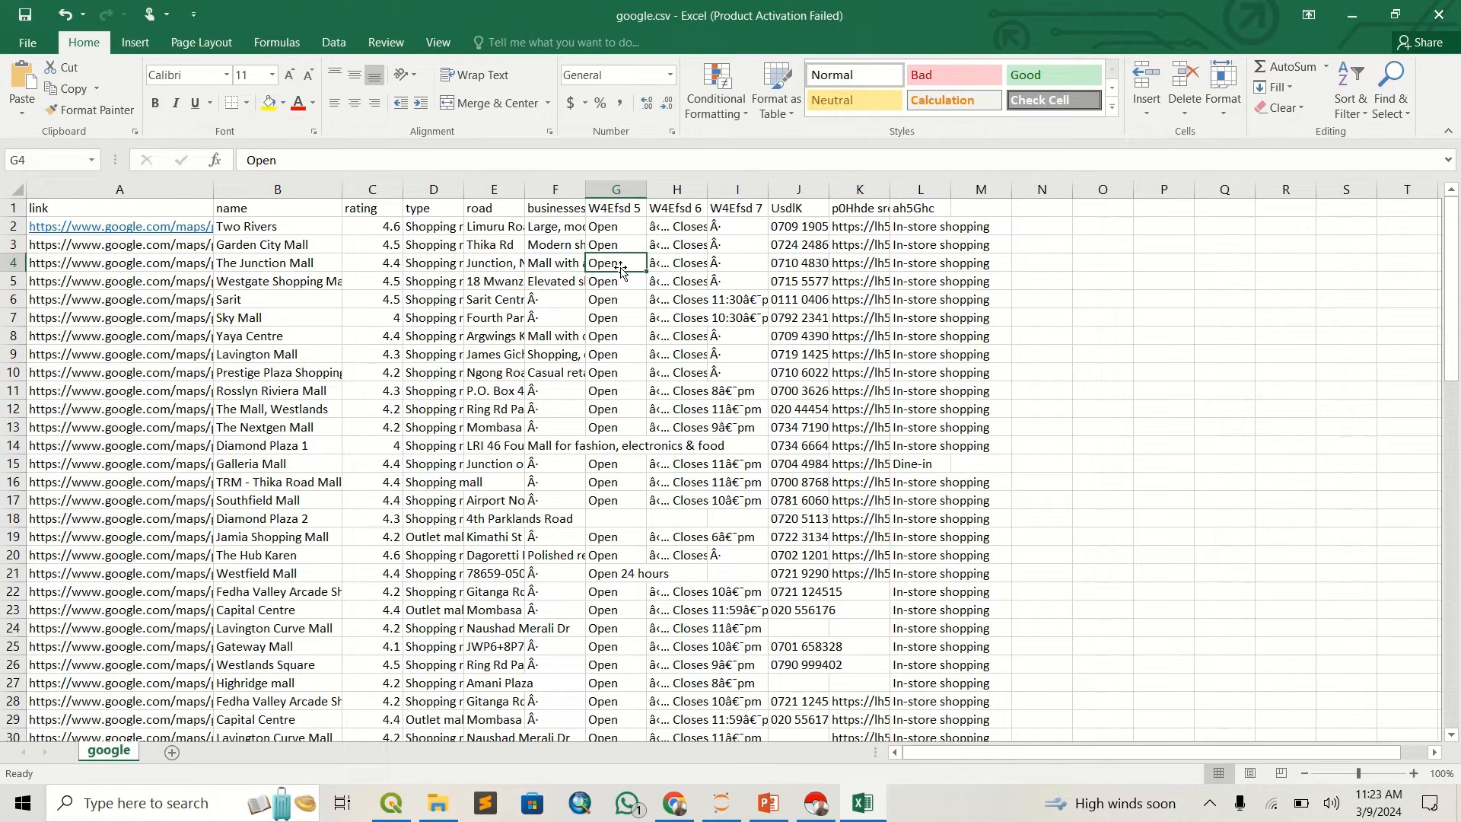
left_click(617, 210)
type("open")
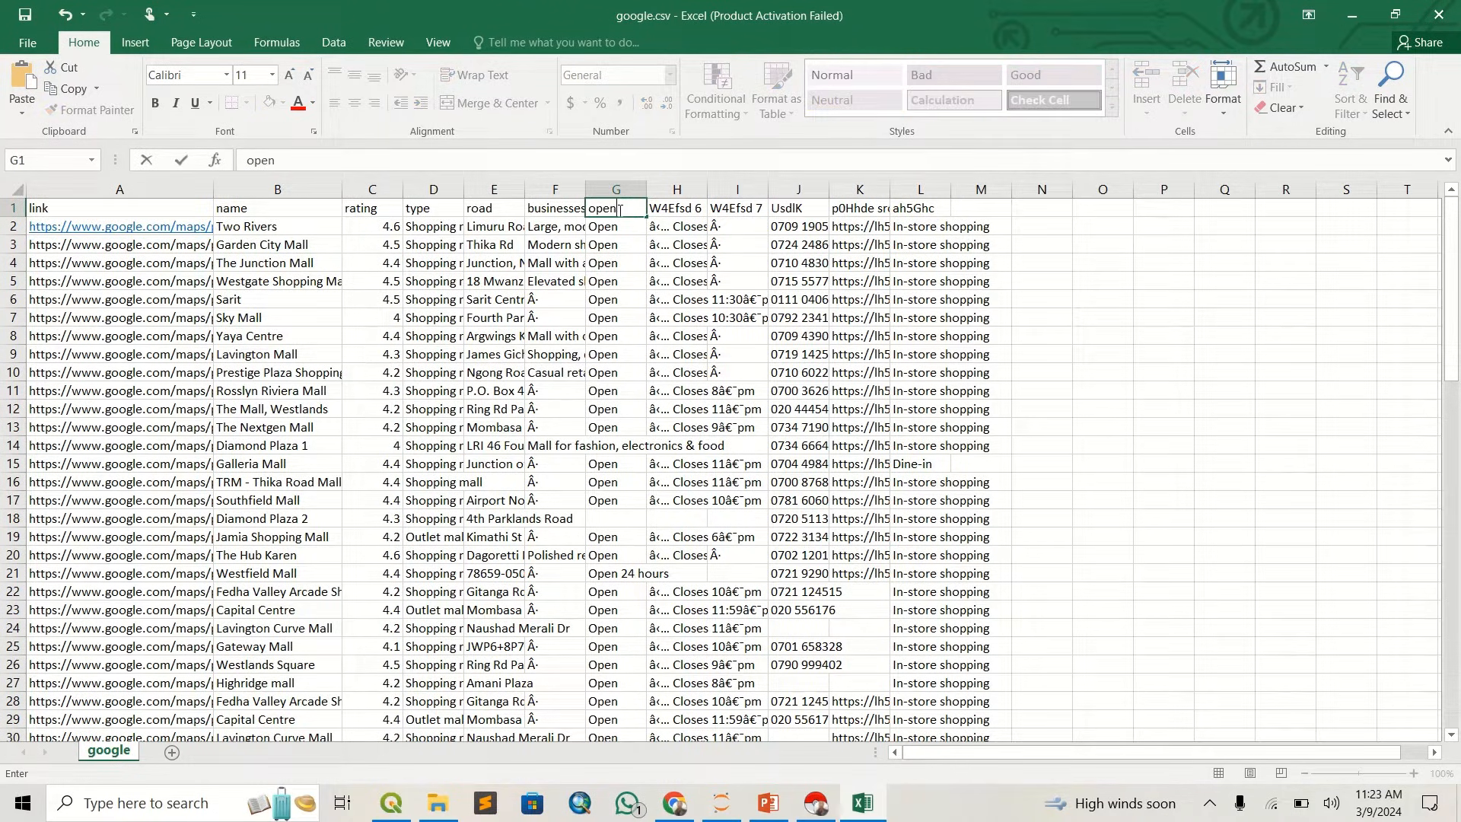
left_click(670, 216)
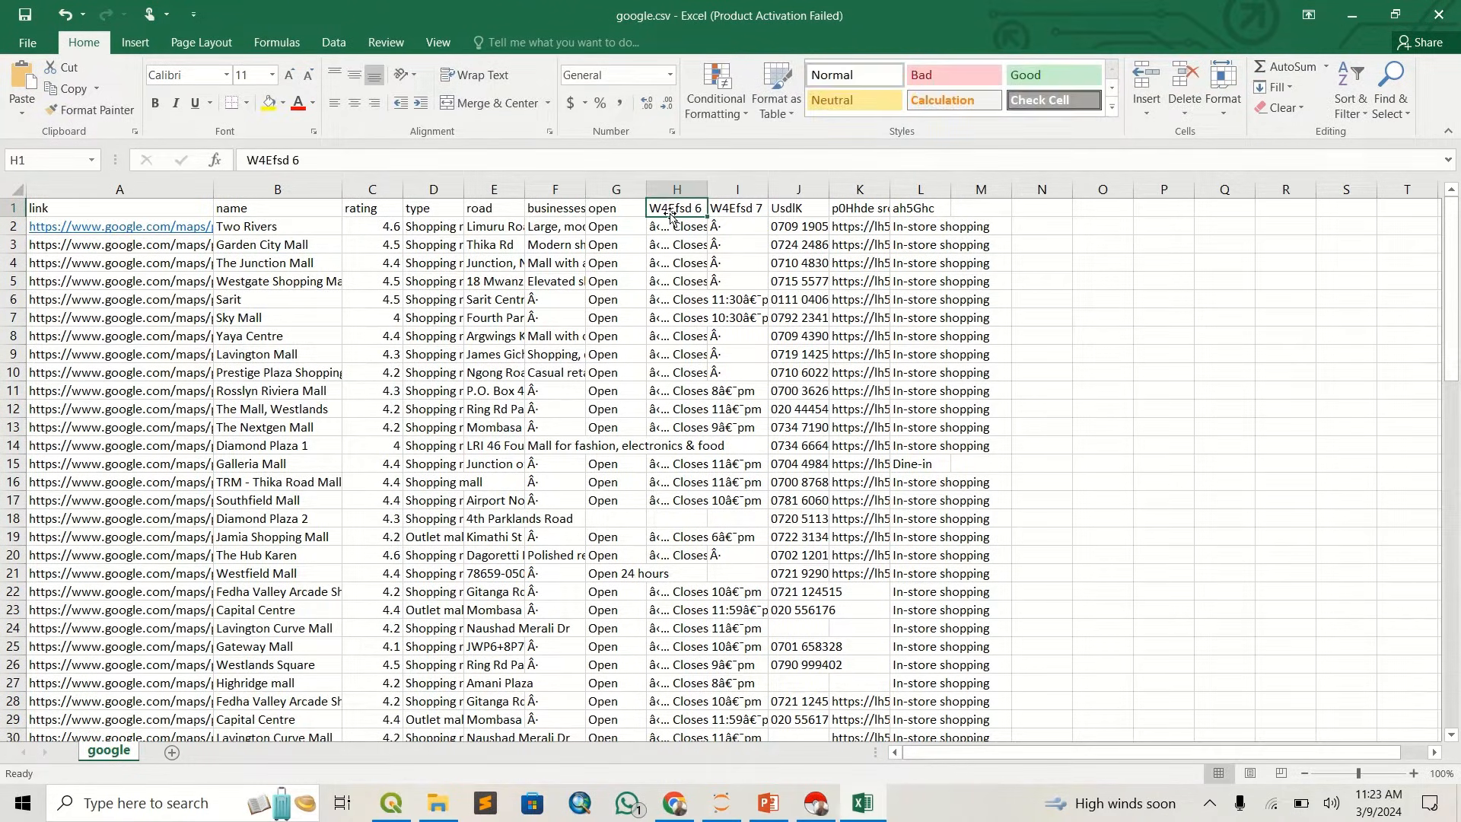
type("closed")
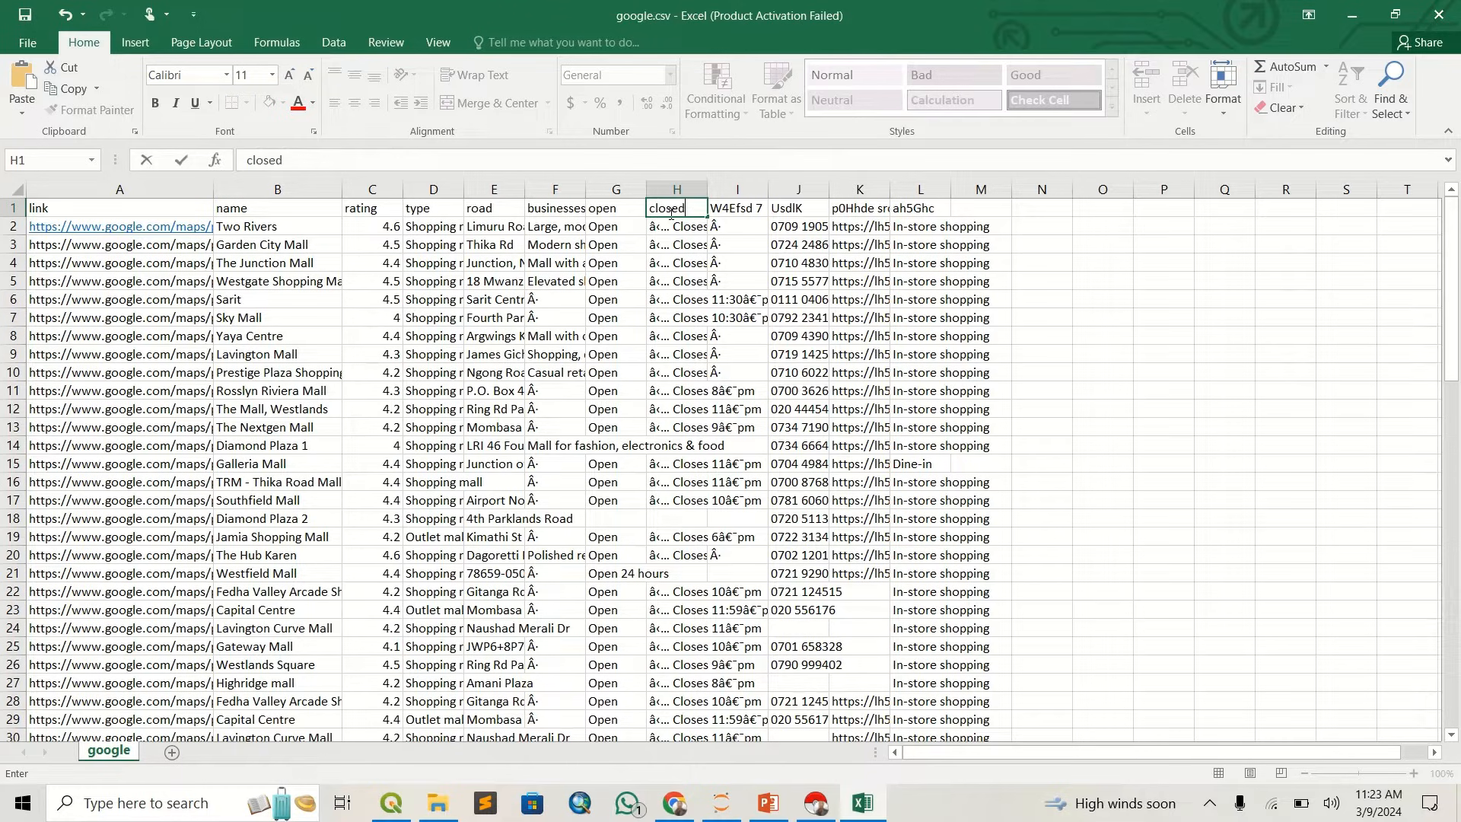
- Delete the "W4Efsd 7" column and the column of image links beside the phone numbers
left_click(737, 189)
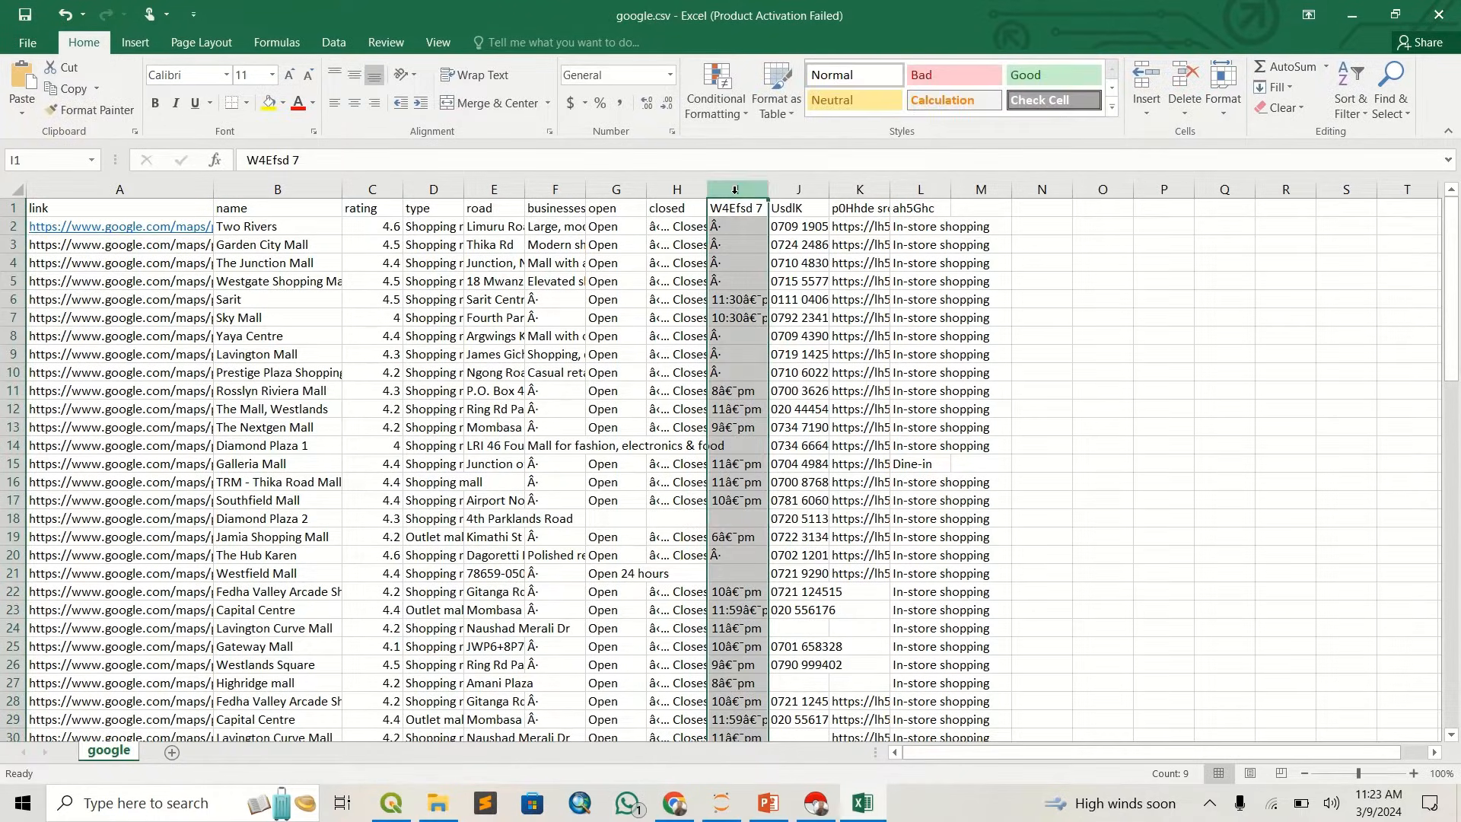
right_click(737, 191)
left_click(780, 347)
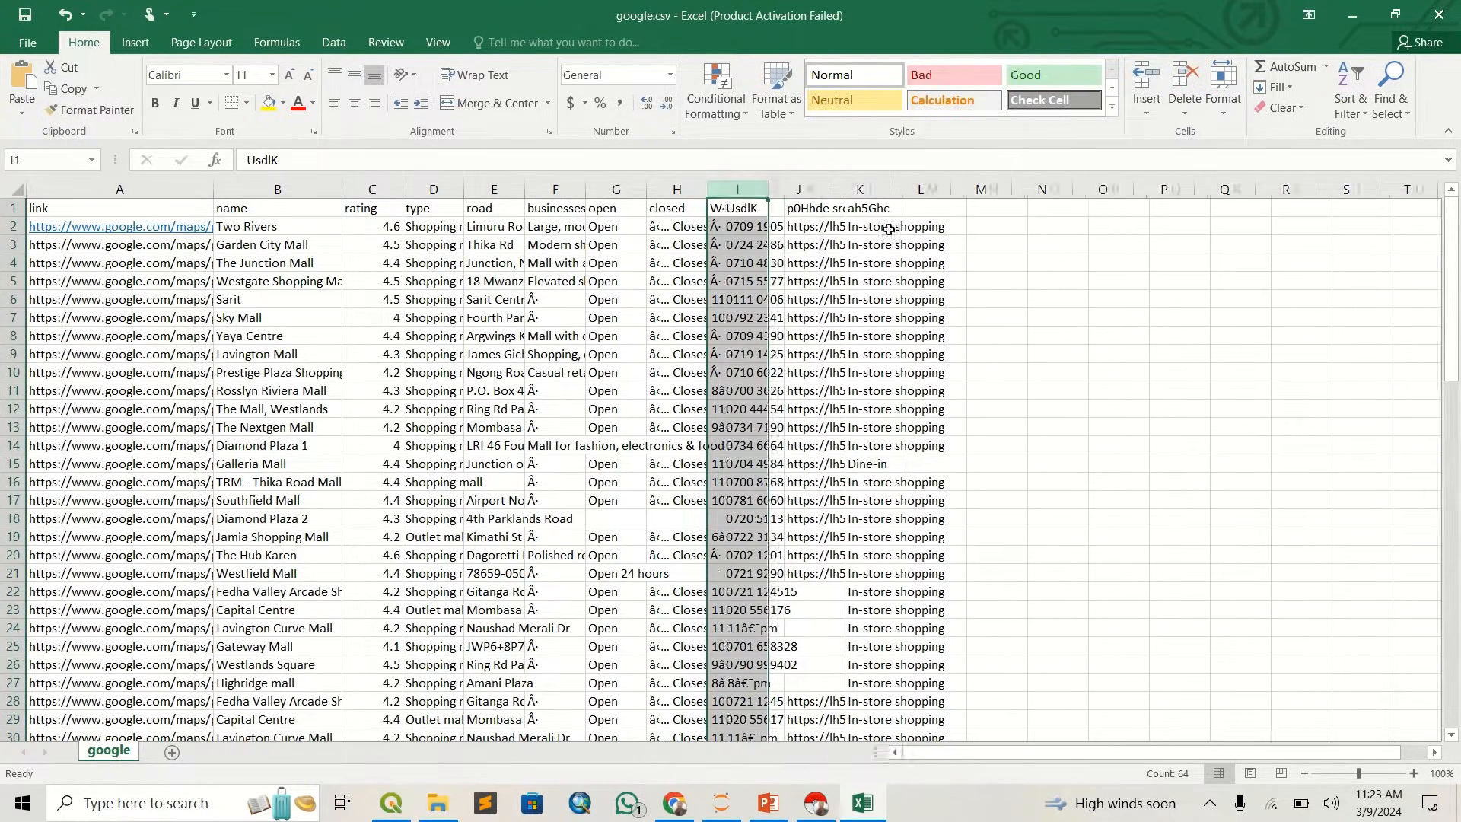
left_click(794, 242)
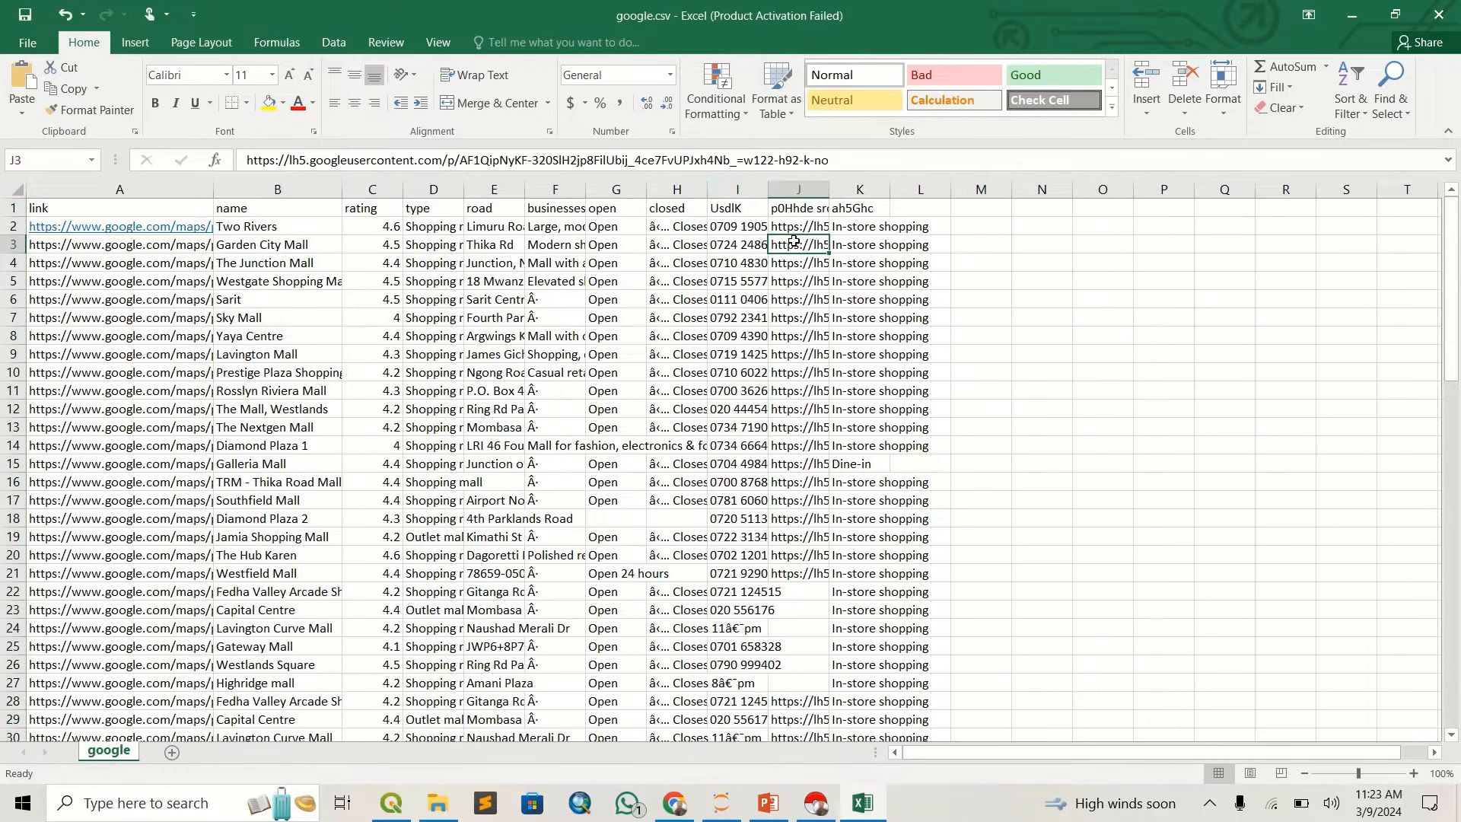
left_click(791, 192)
right_click(791, 191)
left_click(835, 344)
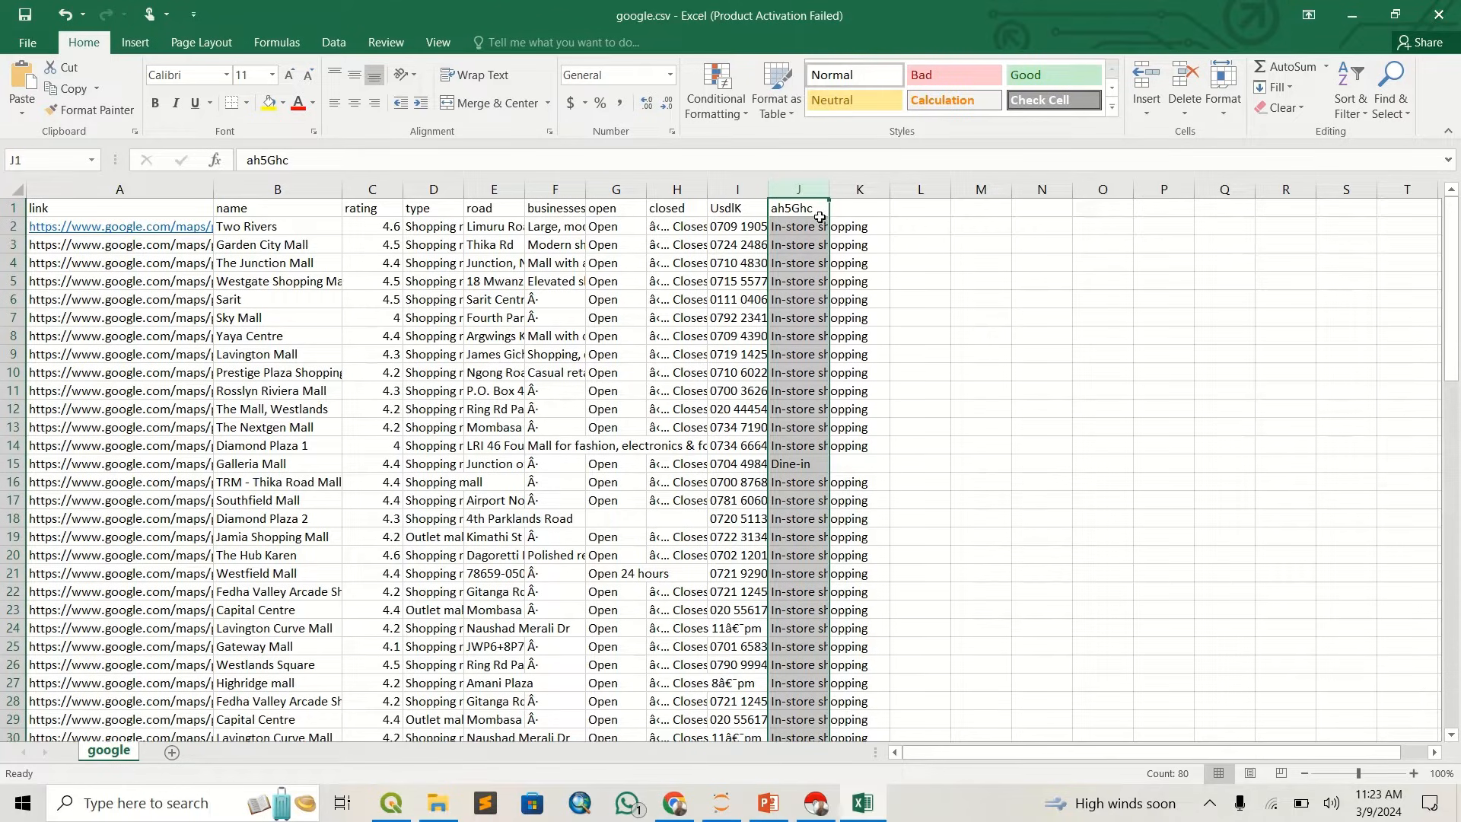
- Rename the header in cell J1, above the in-store shopping entries, to "status"
left_click(805, 215)
type("status")
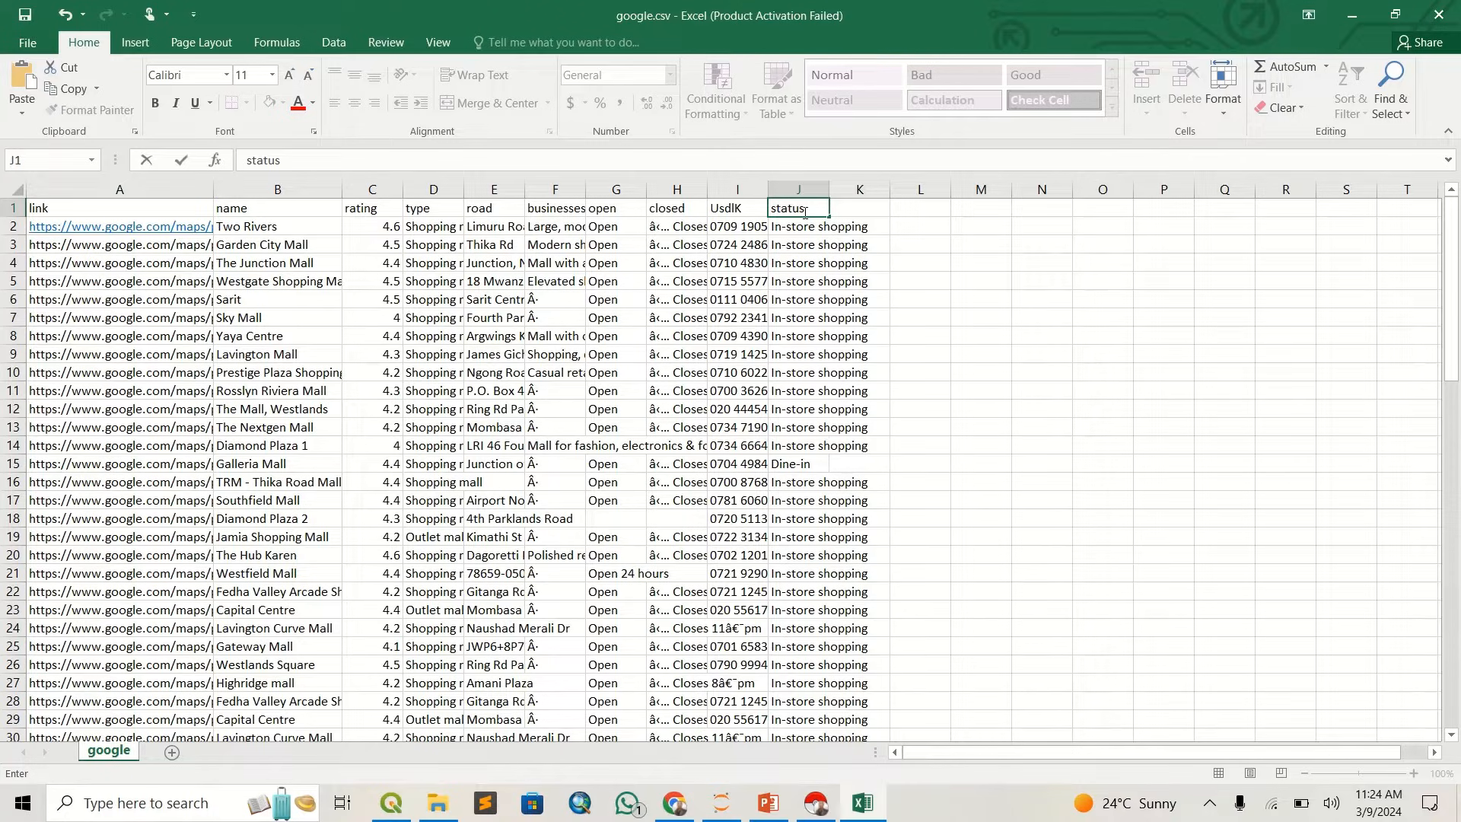
left_click(806, 311)
- Rename the header in cell I1, above the phone numbers, to "contacts"
left_click(689, 335)
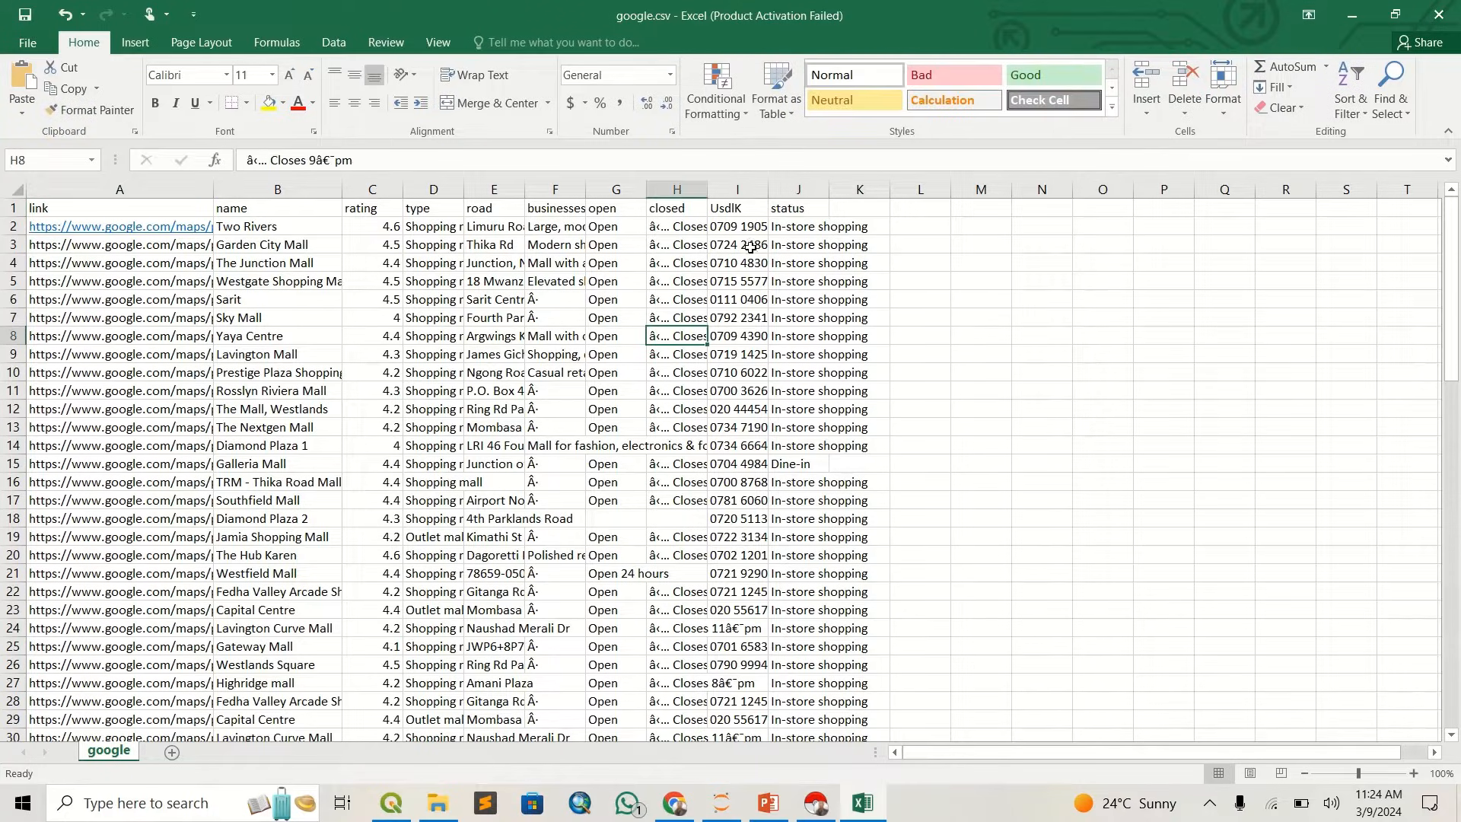
left_click(740, 220)
left_click(734, 210)
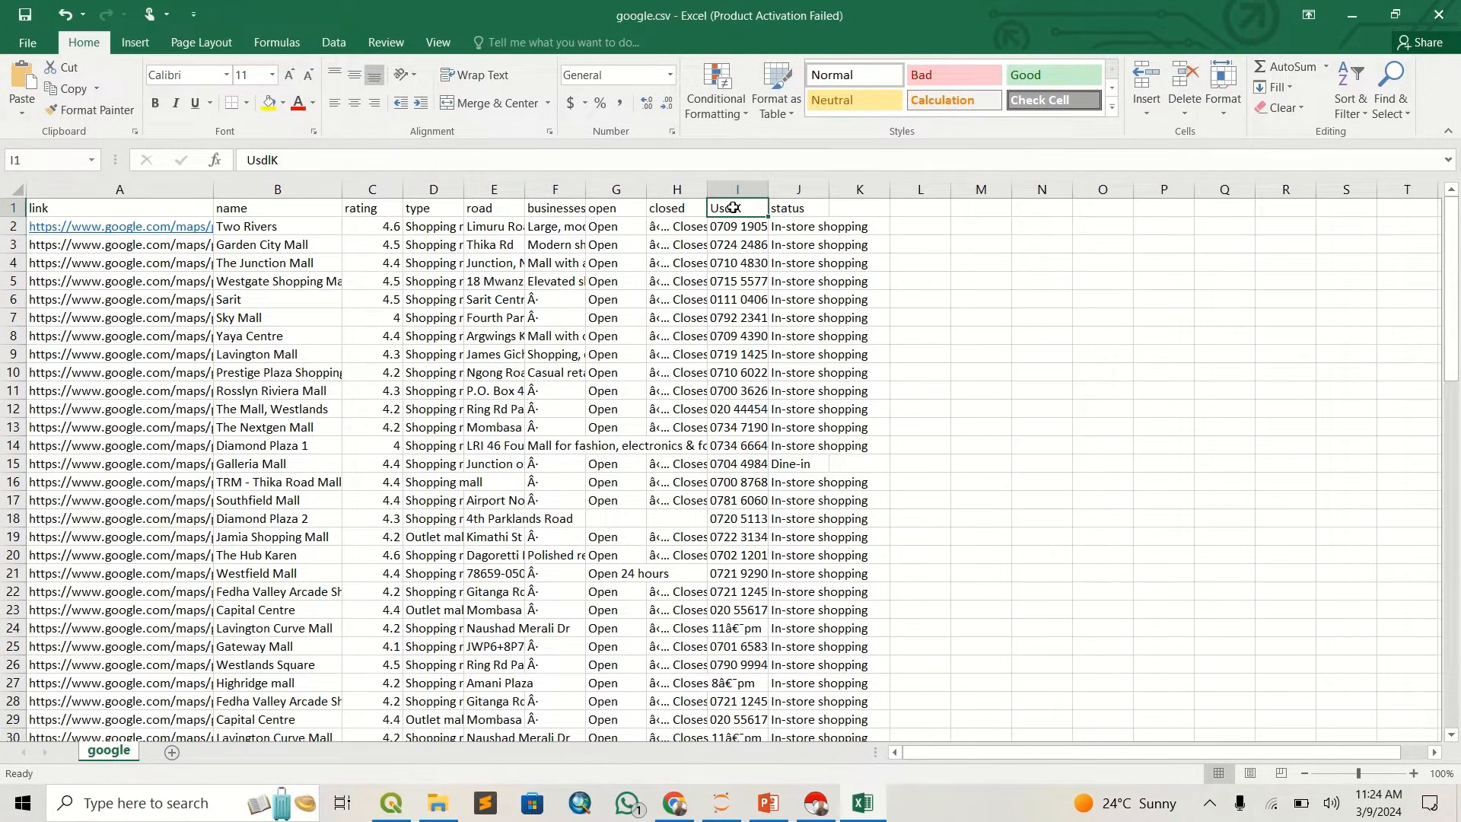
type("contac")
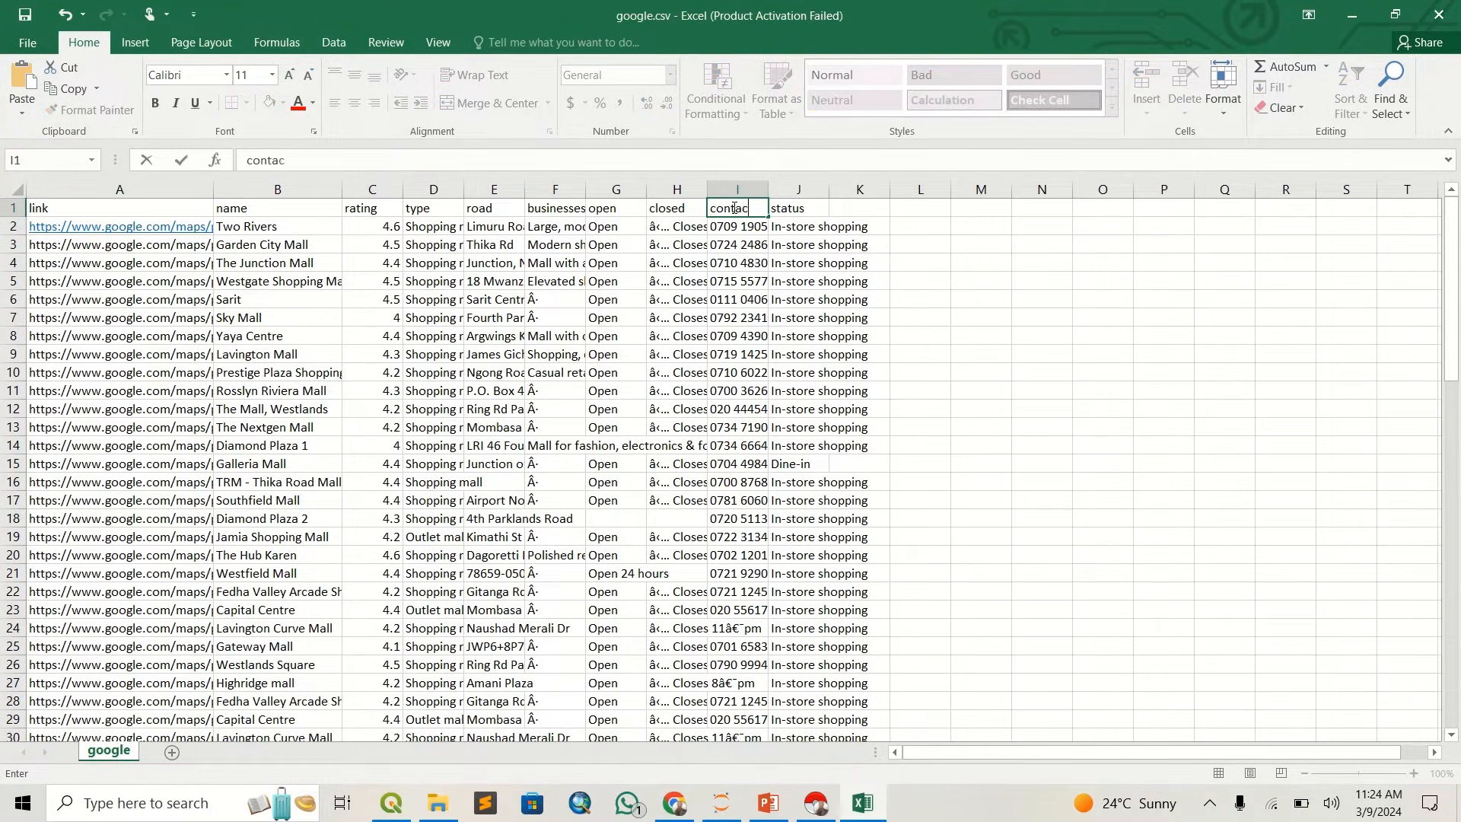
type("ts")
left_click(659, 251)
- Review the cleaned rows and save google.csv, keeping the CSV (Comma delimited) format
left_click(555, 282)
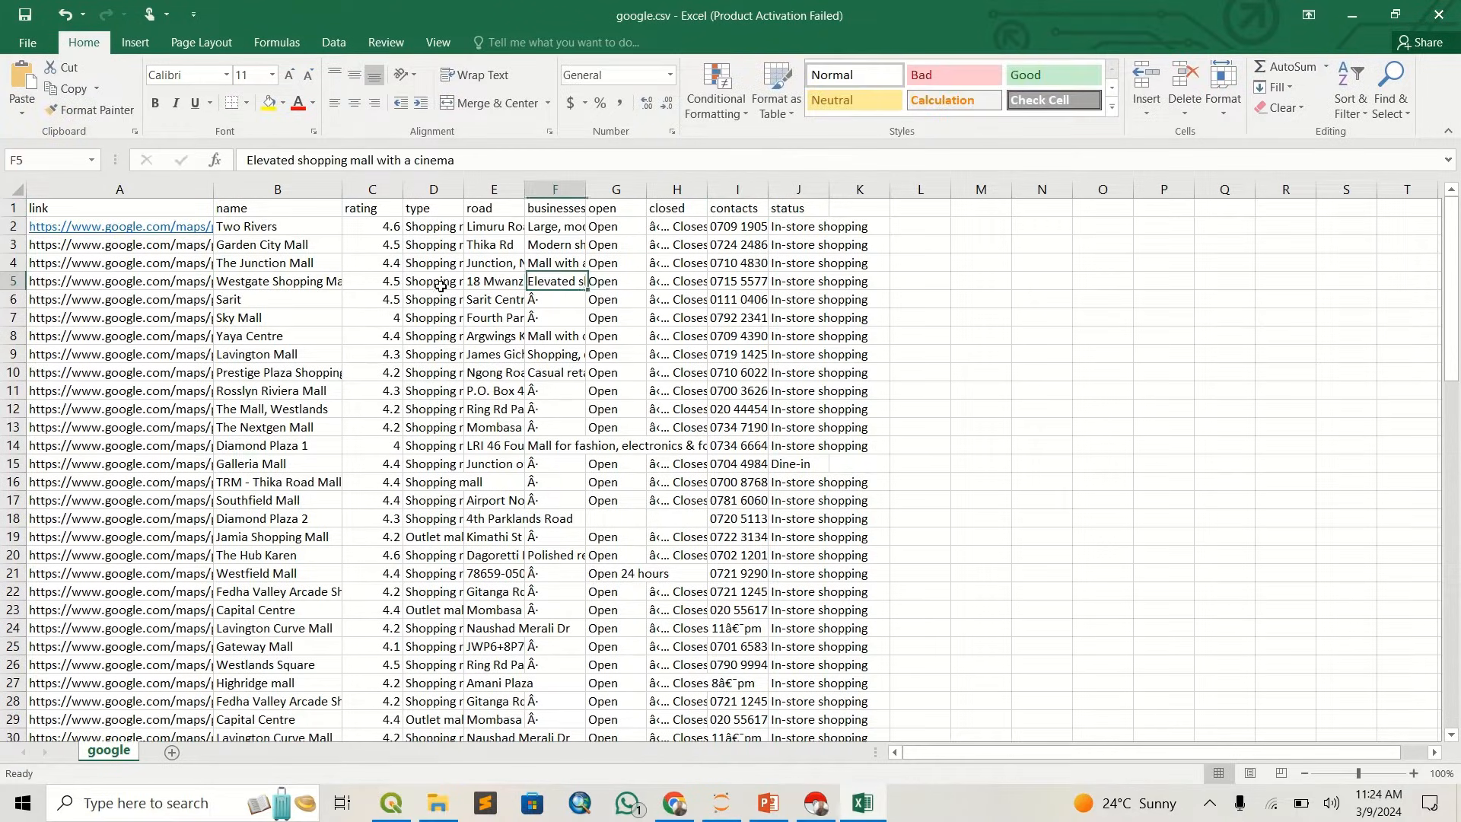
left_click(373, 282)
left_click(497, 248)
left_click(575, 335)
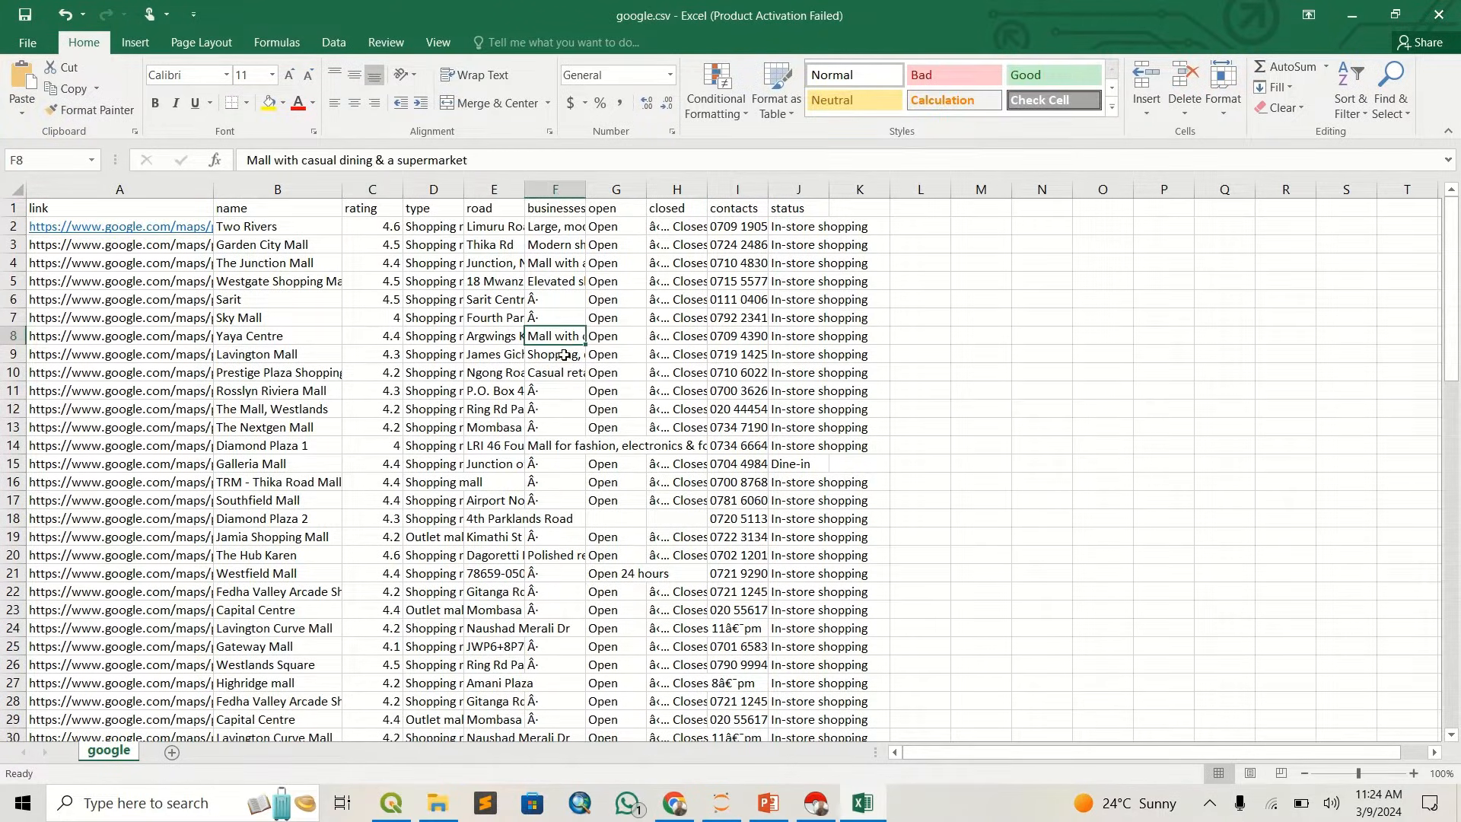
scroll(563, 437, "down", 4)
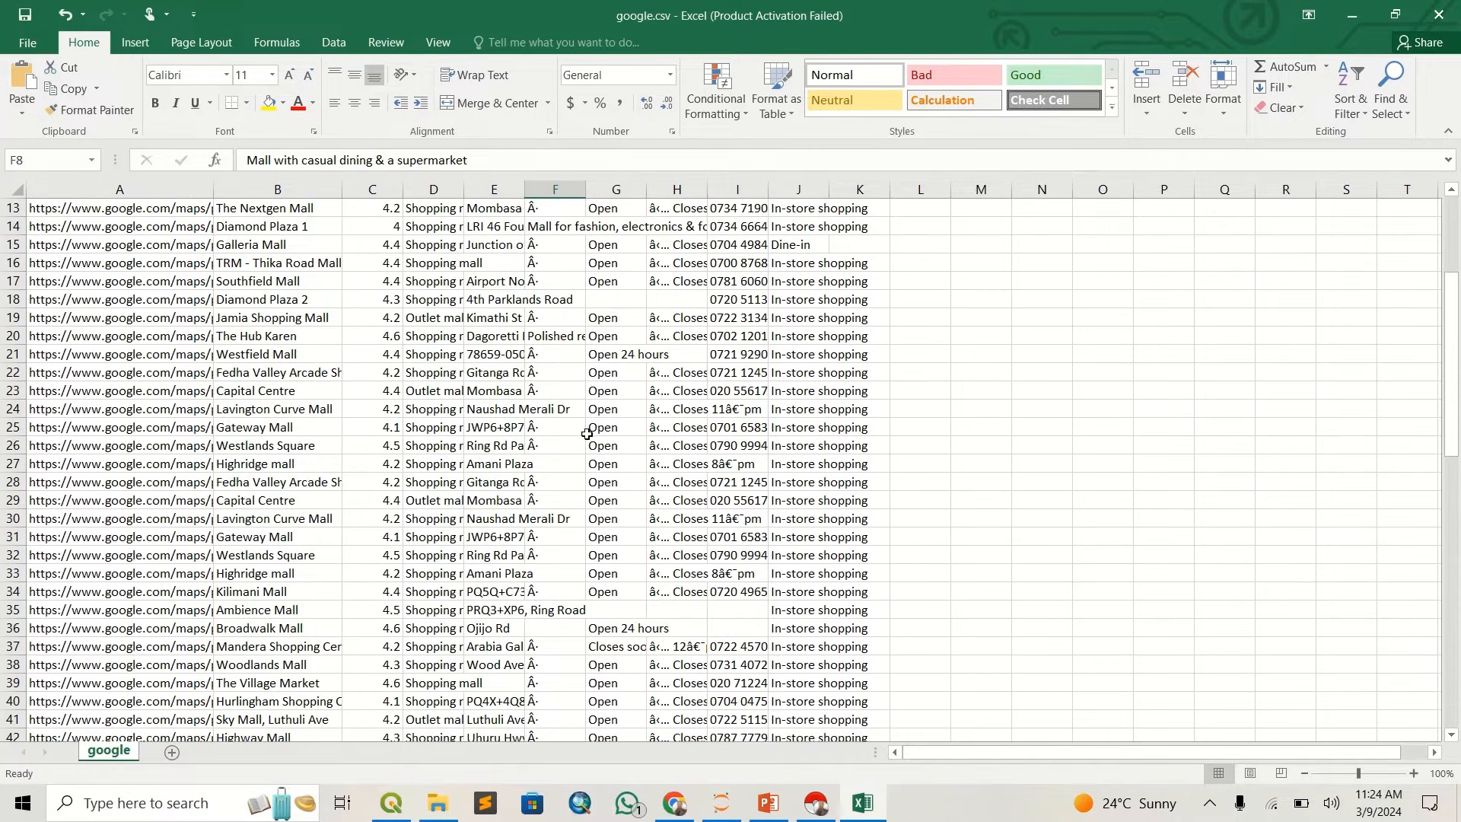
scroll(326, 528, "up", 4)
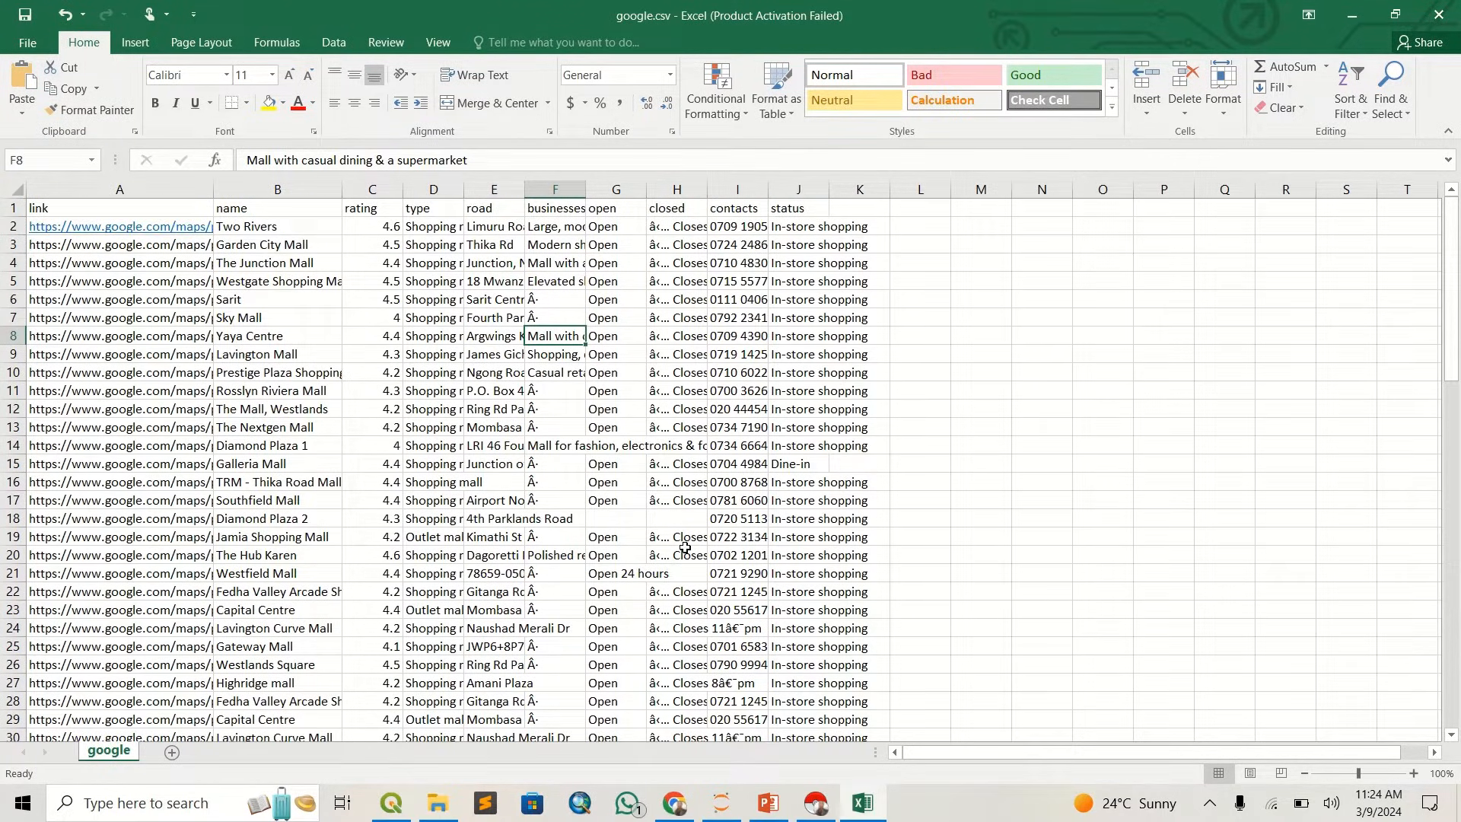
key("ctrl+s")
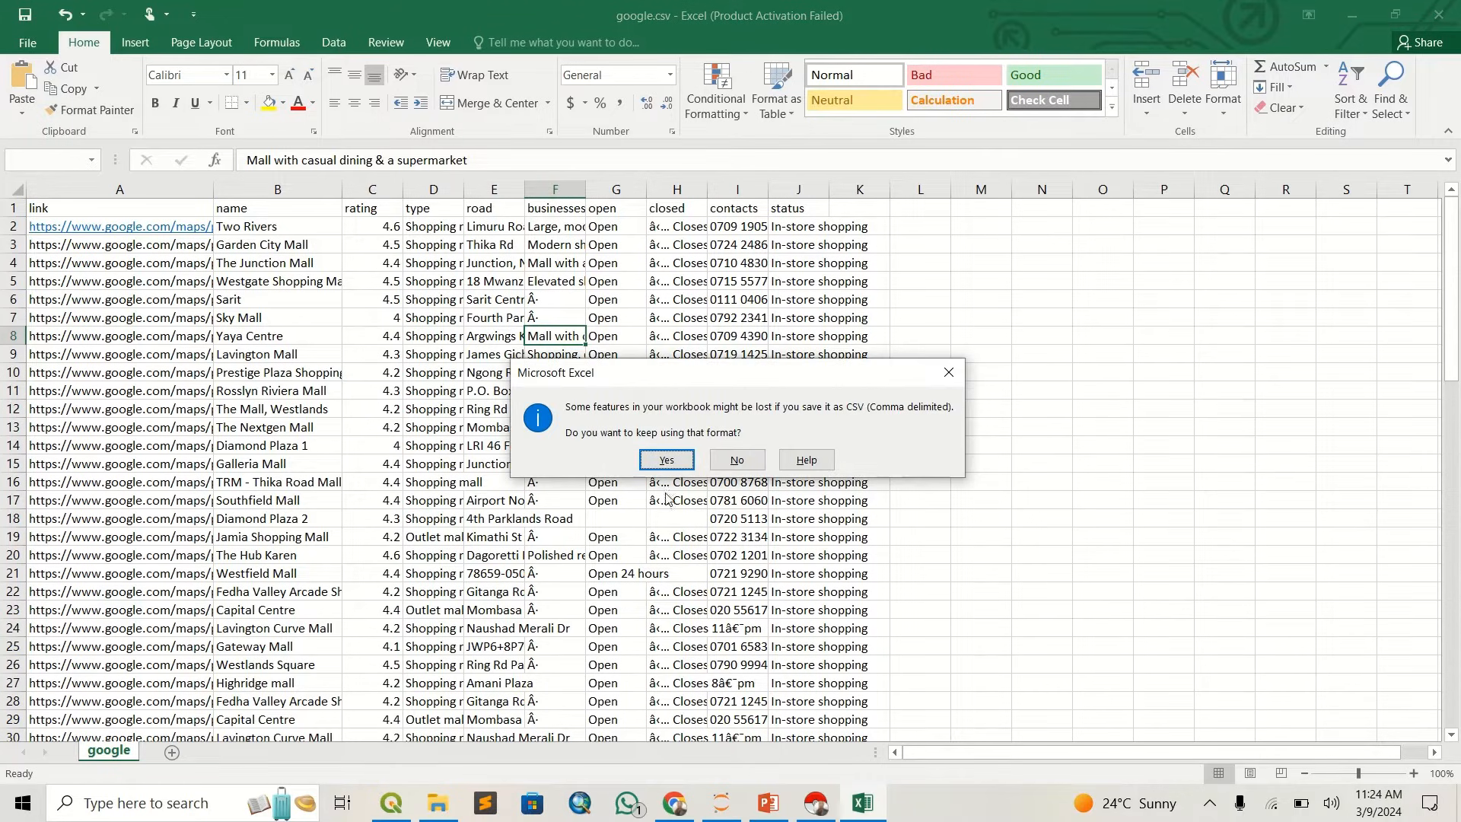
left_click(667, 461)
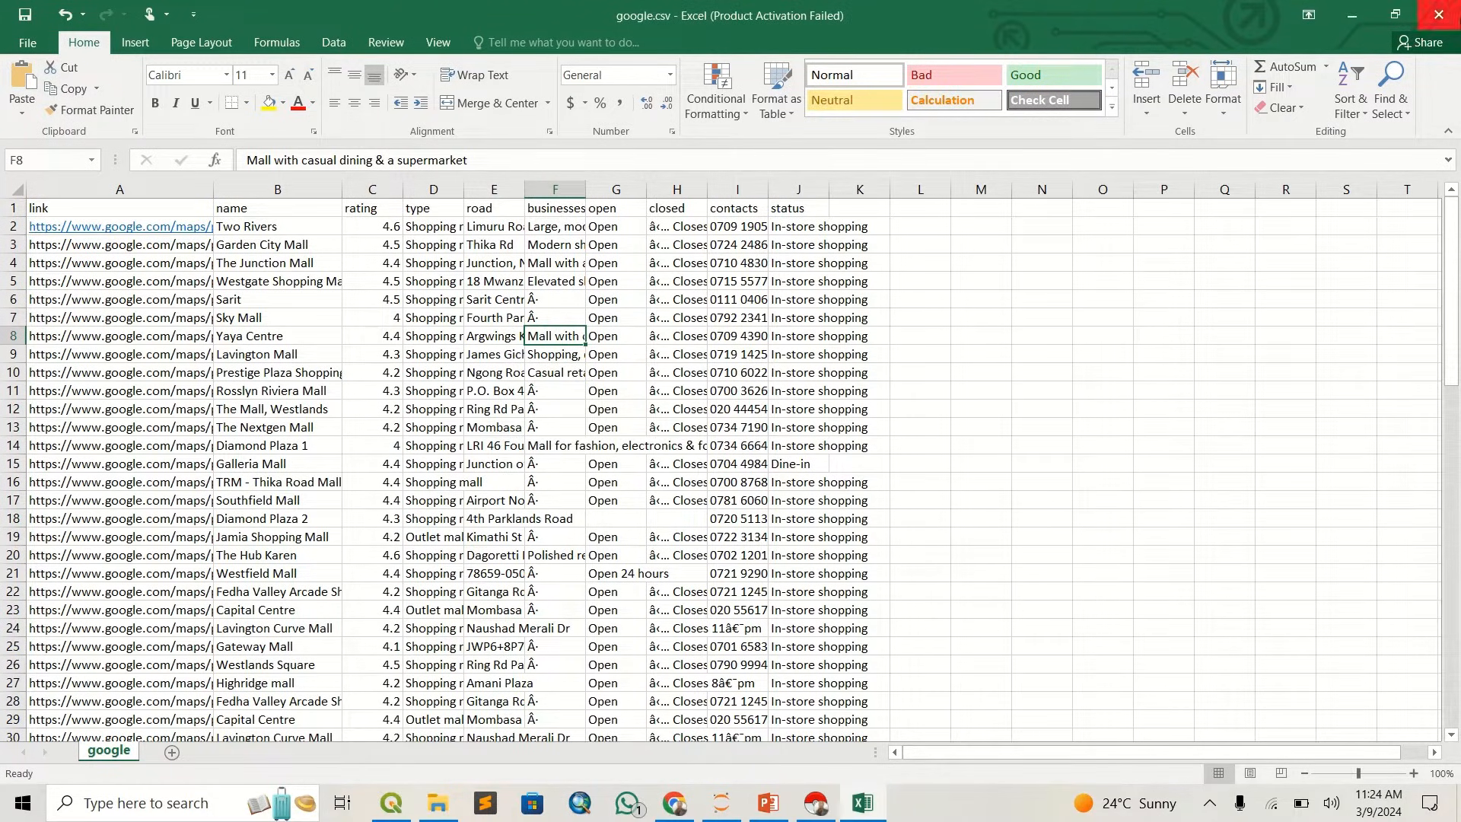
- Close google.csv without saving again, then reopen it from the Downloads folder to check the saved headers and columns
key("alt+F4")
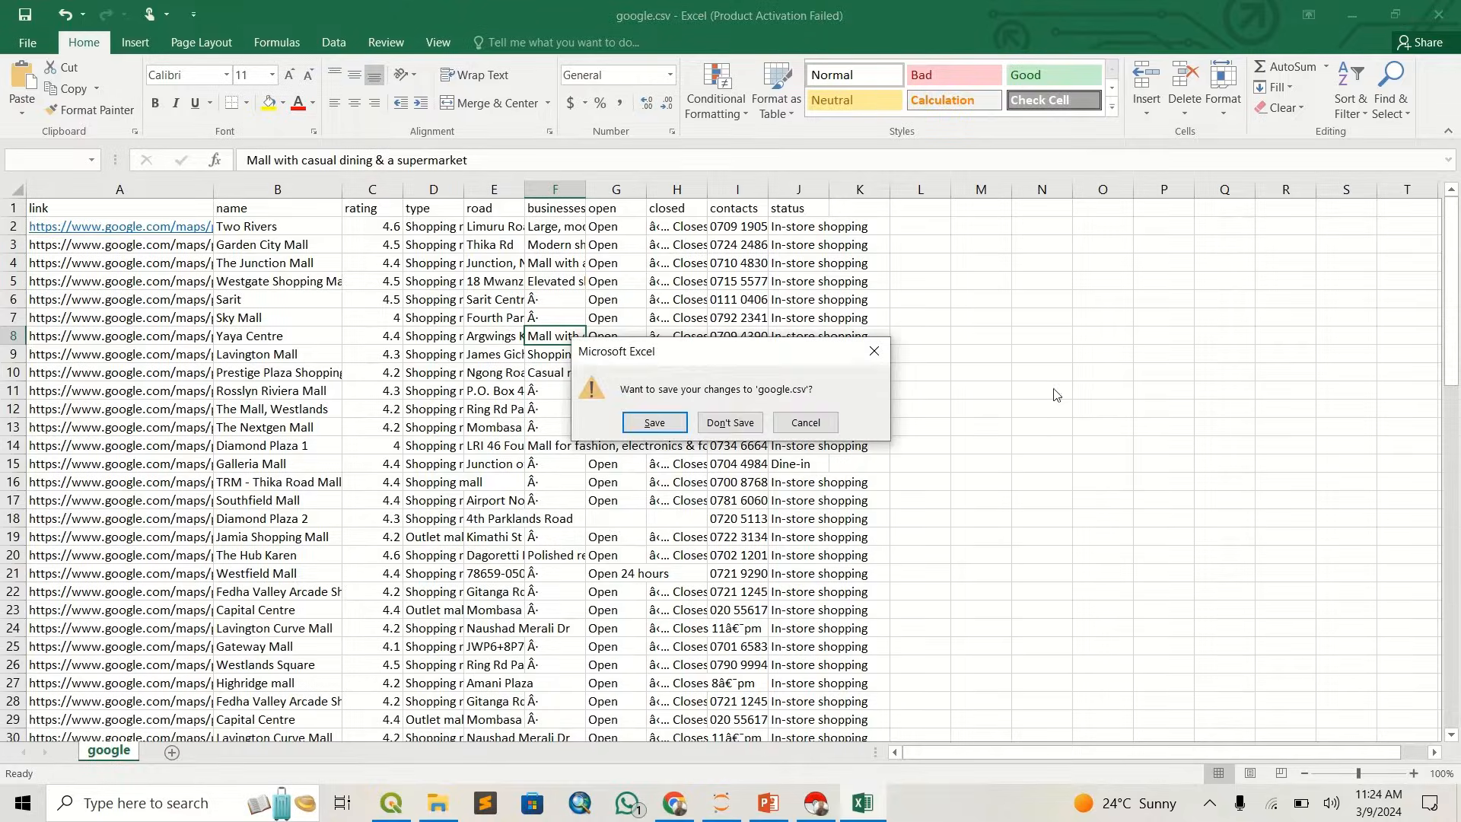
left_click(730, 423)
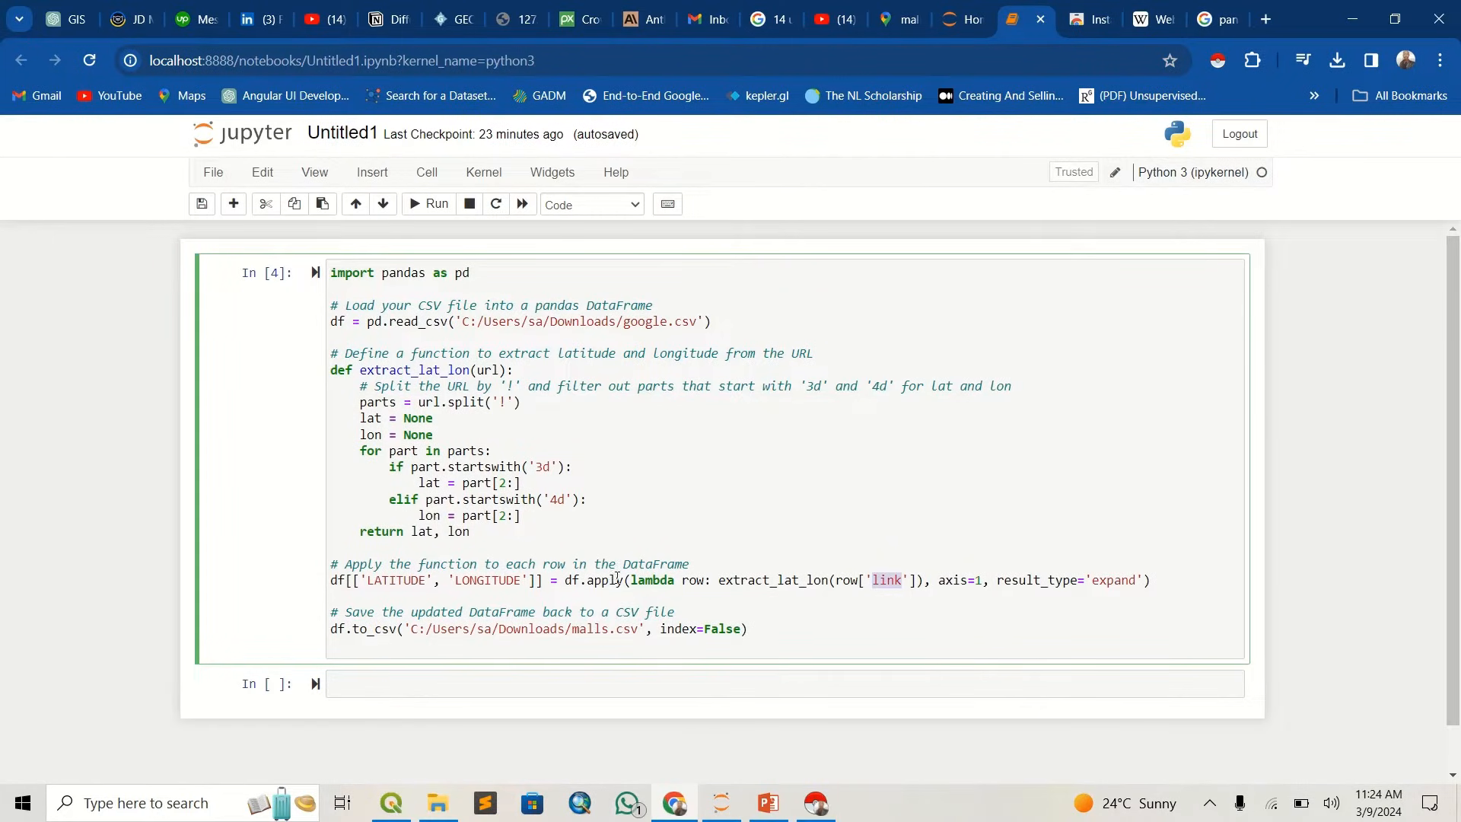
left_click(435, 802)
left_click(296, 278)
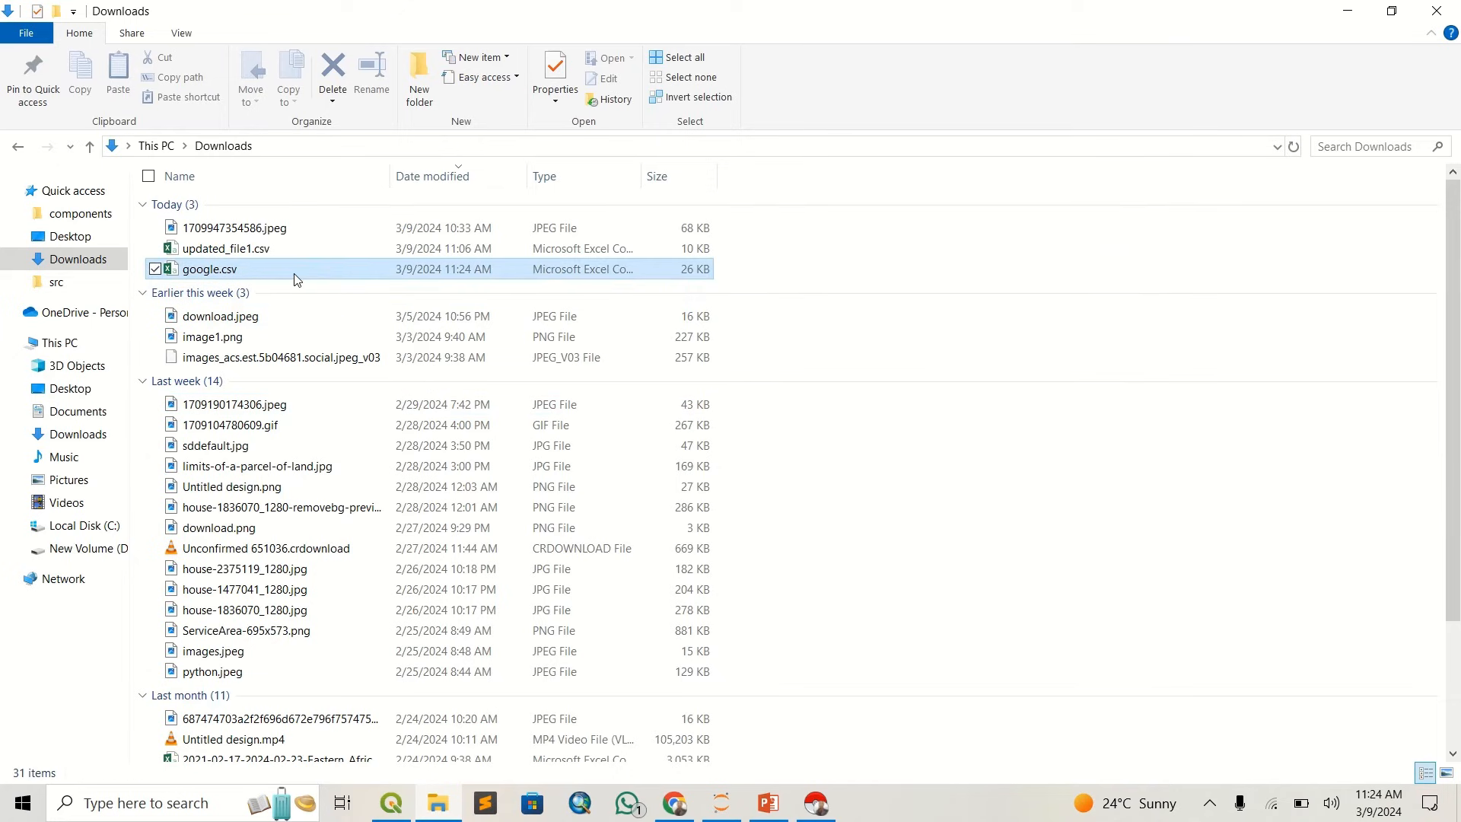
double_click(296, 279)
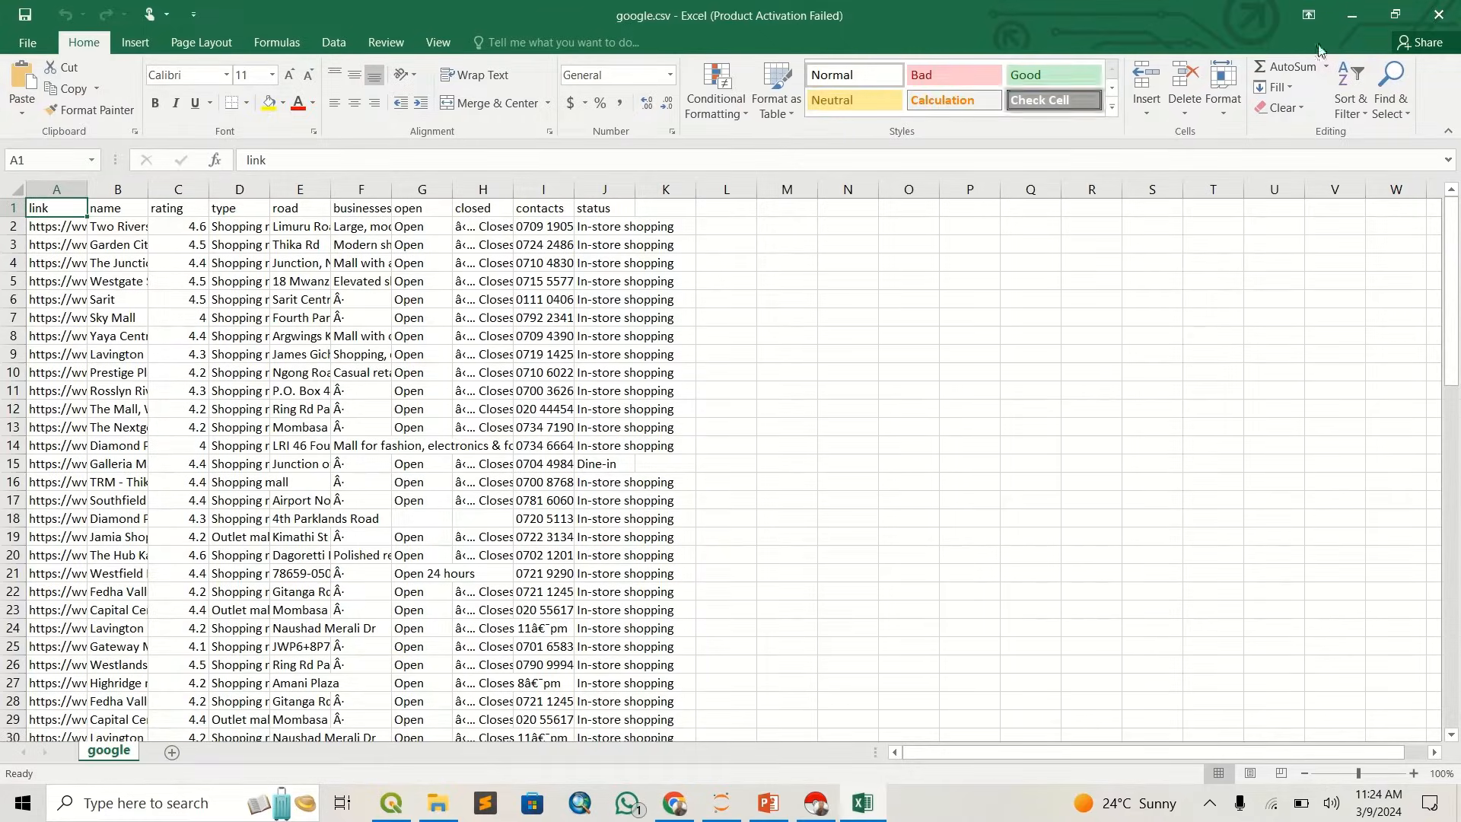
left_click(1437, 13)
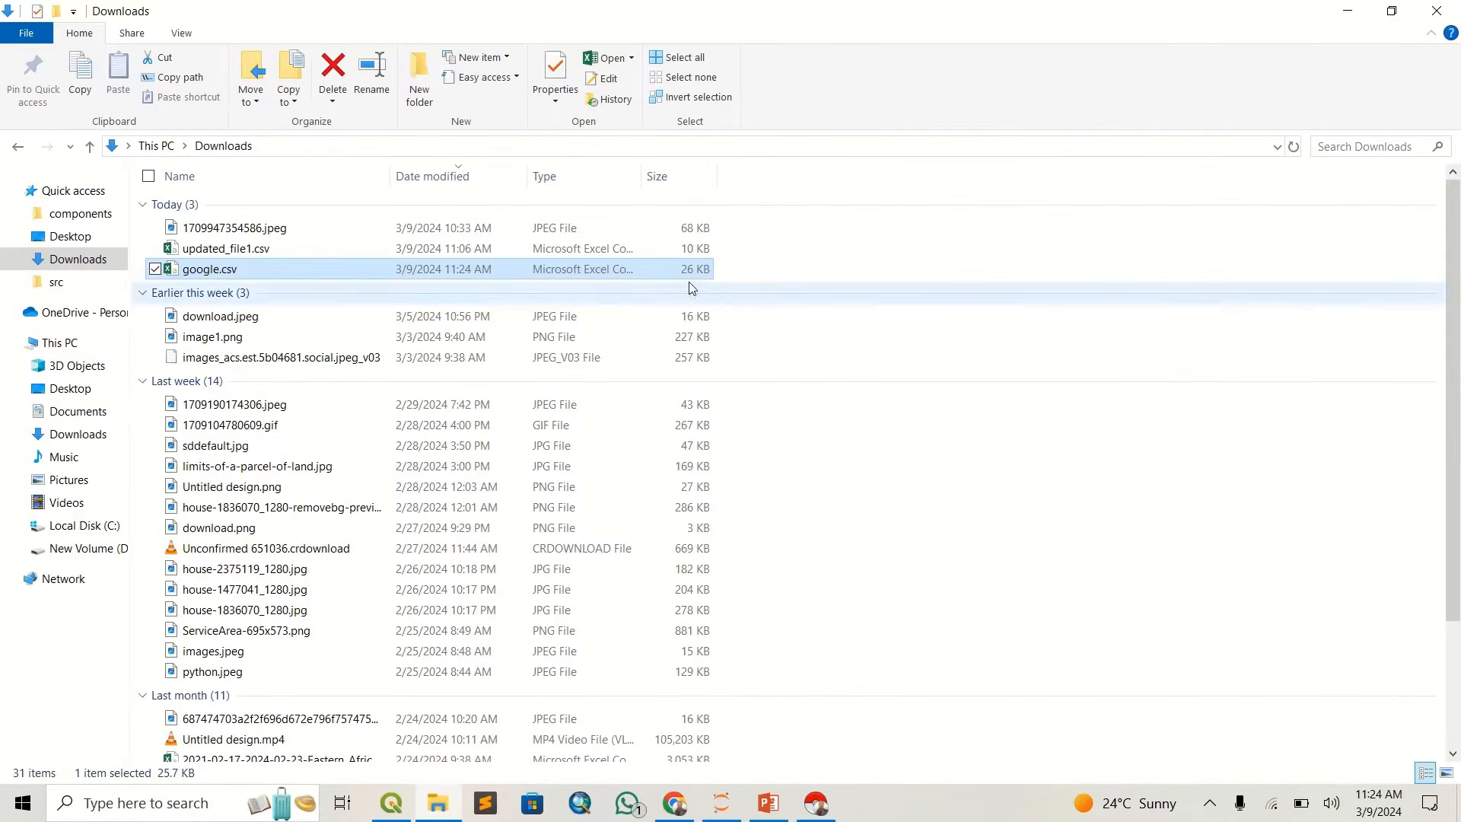
- Switch to the Jupyter notebook and check the google.csv file path in the read_csv line
left_click(674, 802)
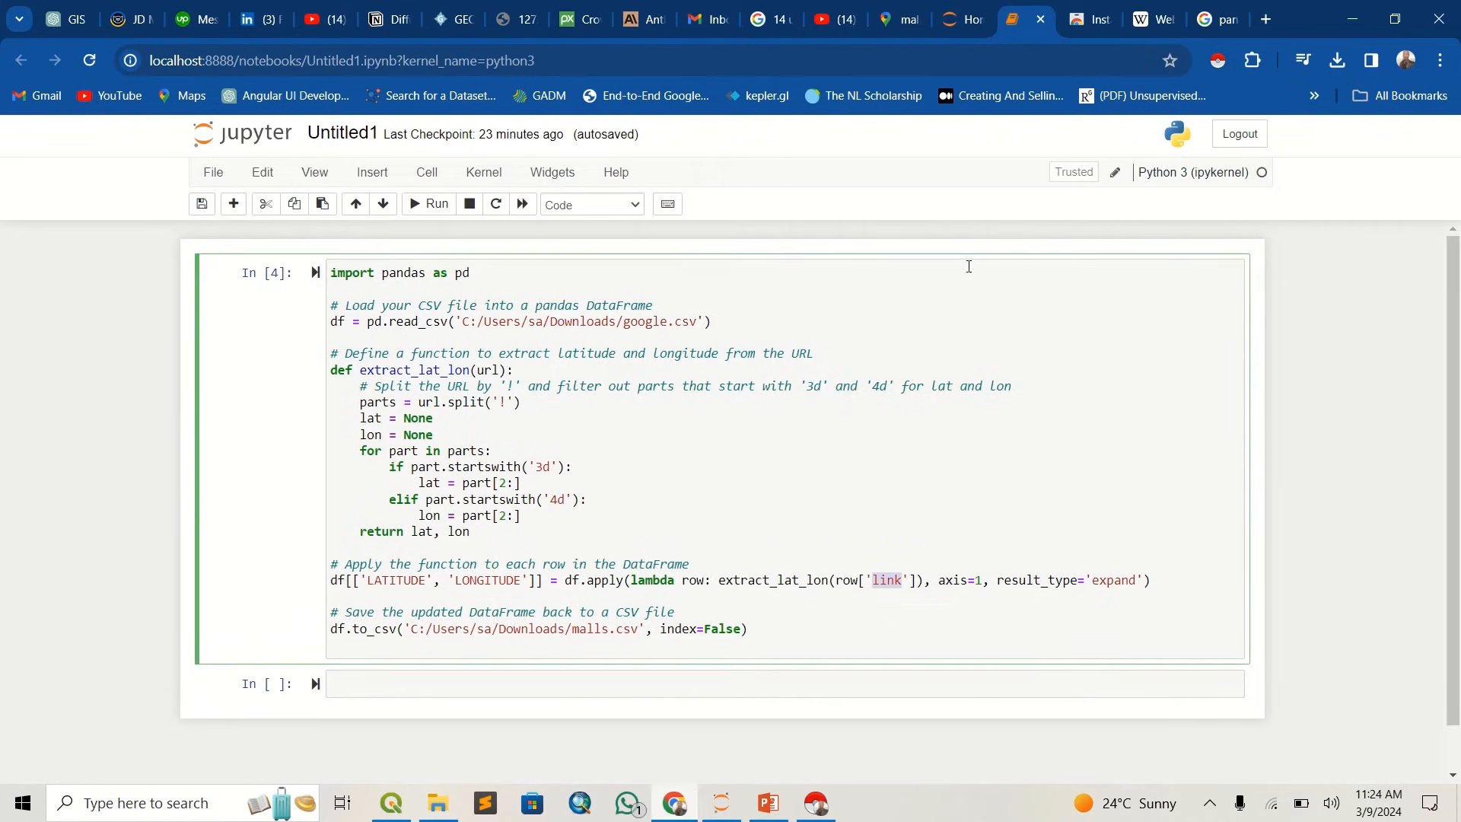
left_click(537, 356)
left_click_drag(697, 322, 467, 325)
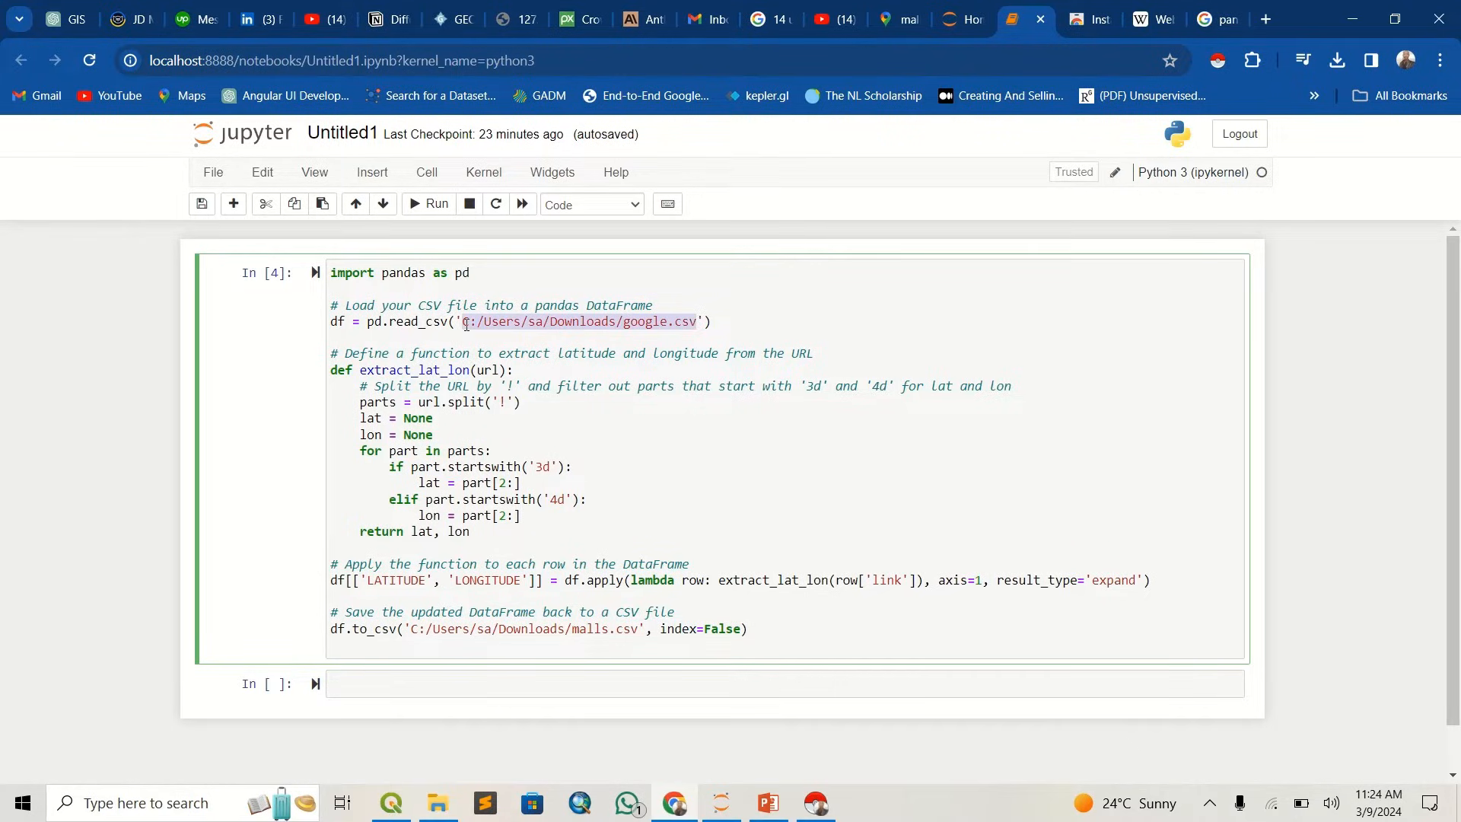
left_click(487, 323)
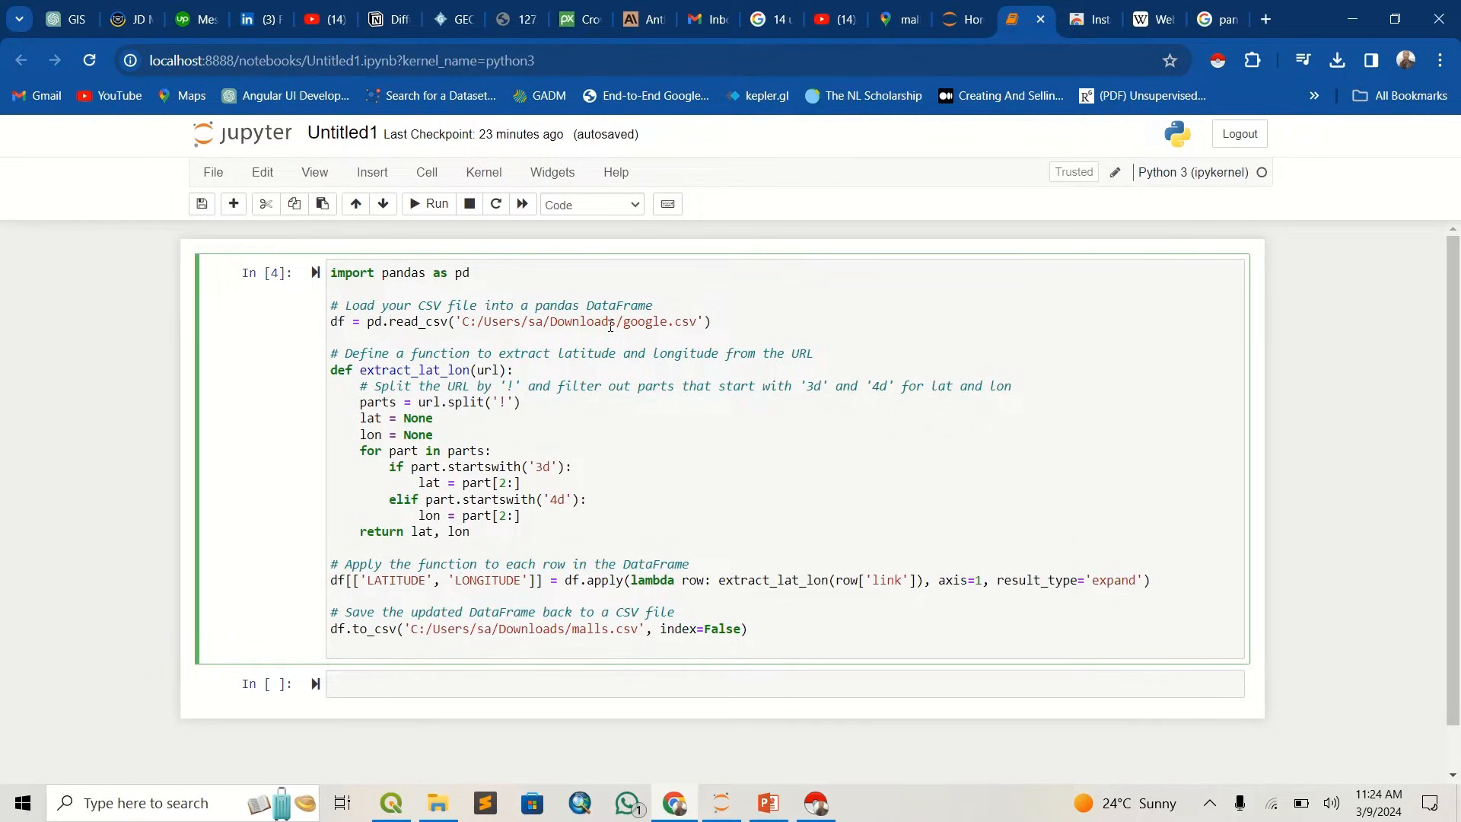
type("\\")
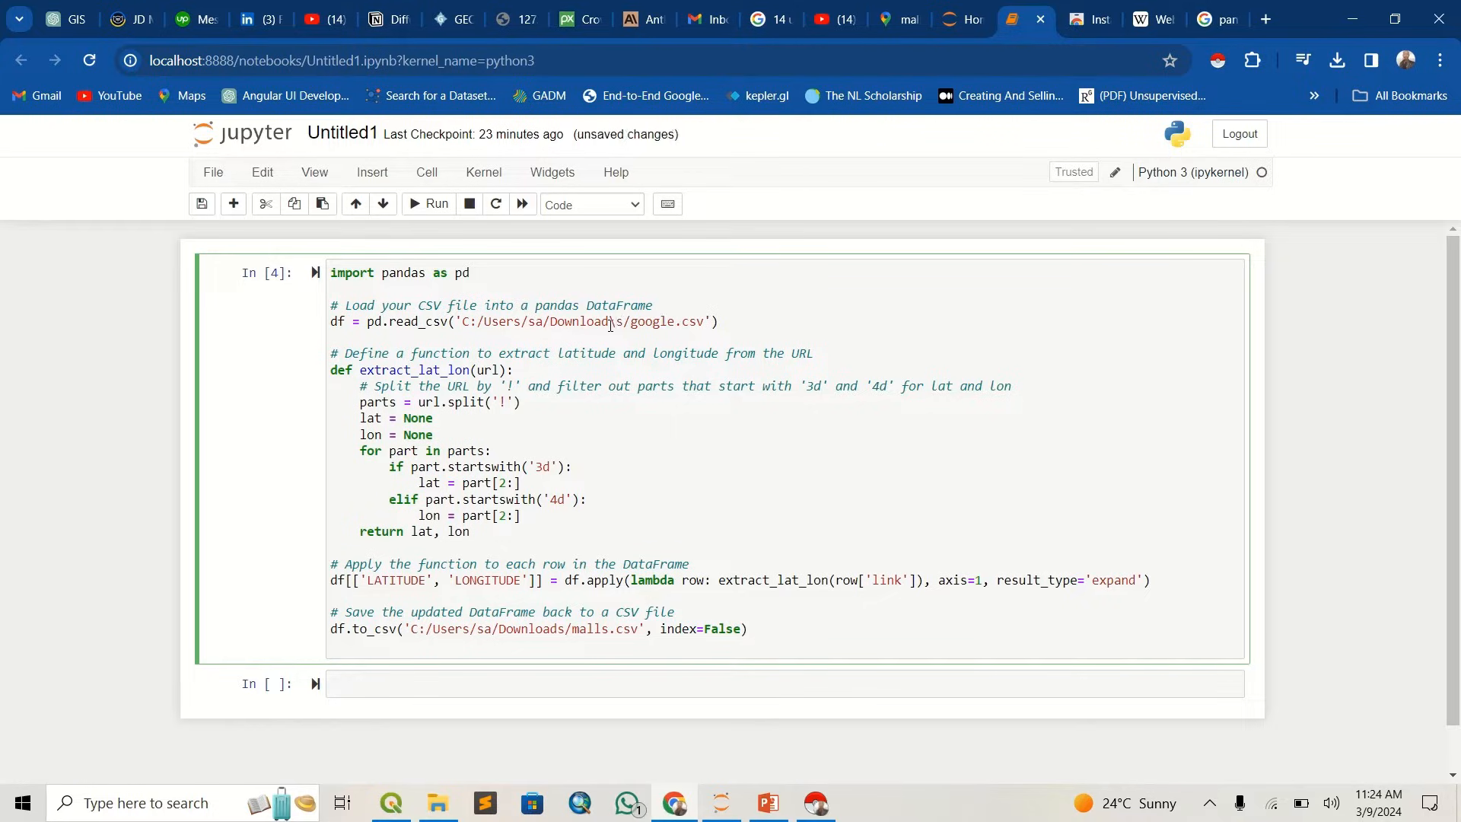
key("BackSpace")
- Check the malls.csv output path in the to_csv line and run the coordinate-extraction cell
left_click_drag(638, 629, 456, 637)
left_click(456, 638)
double_click(598, 629)
left_click(431, 204)
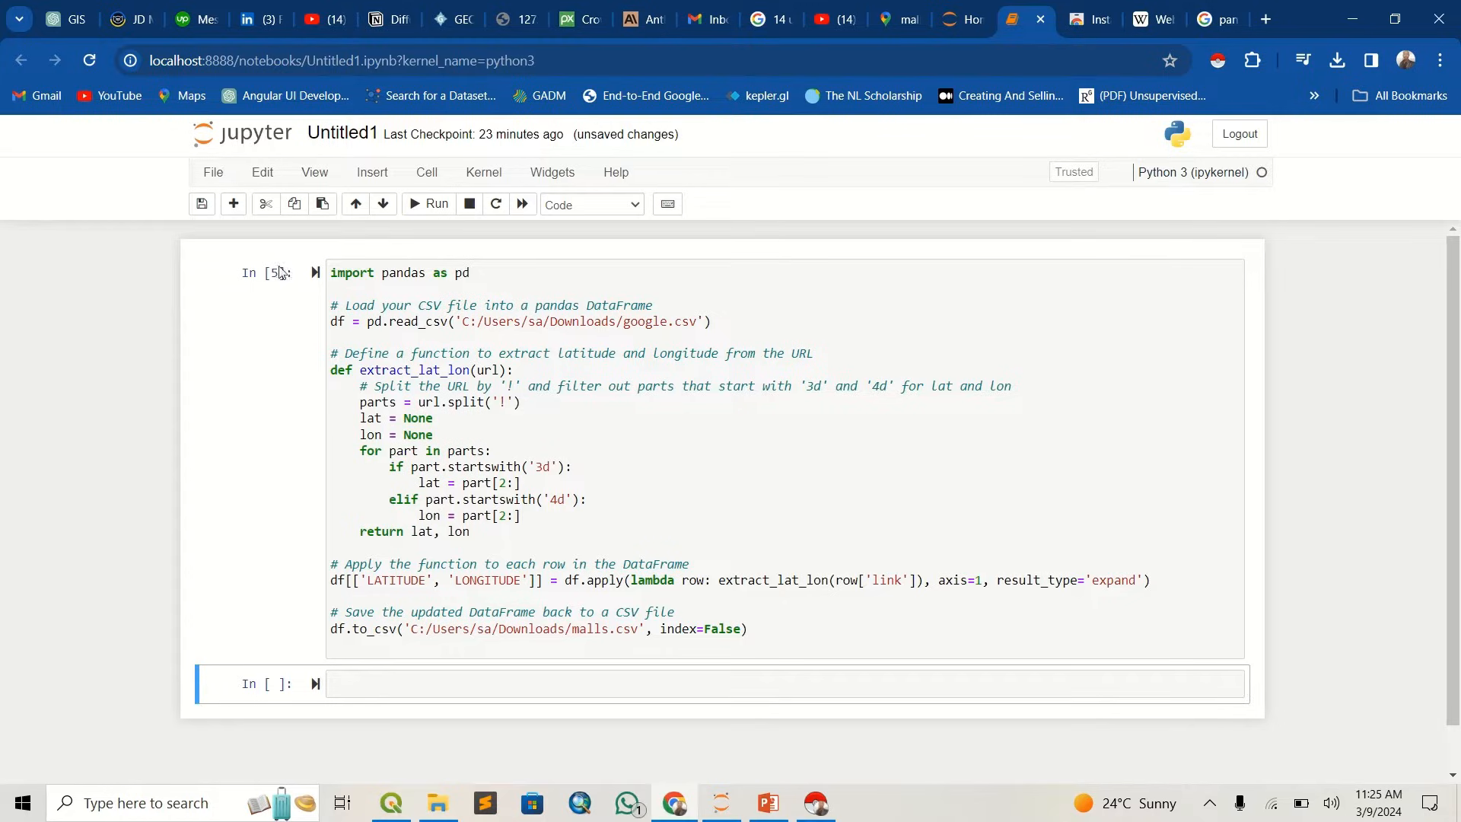
- Open malls.csv from the Downloads folder and examine its LATITUDE and LONGITUDE columns against the mall links
left_click(437, 802)
double_click(310, 295)
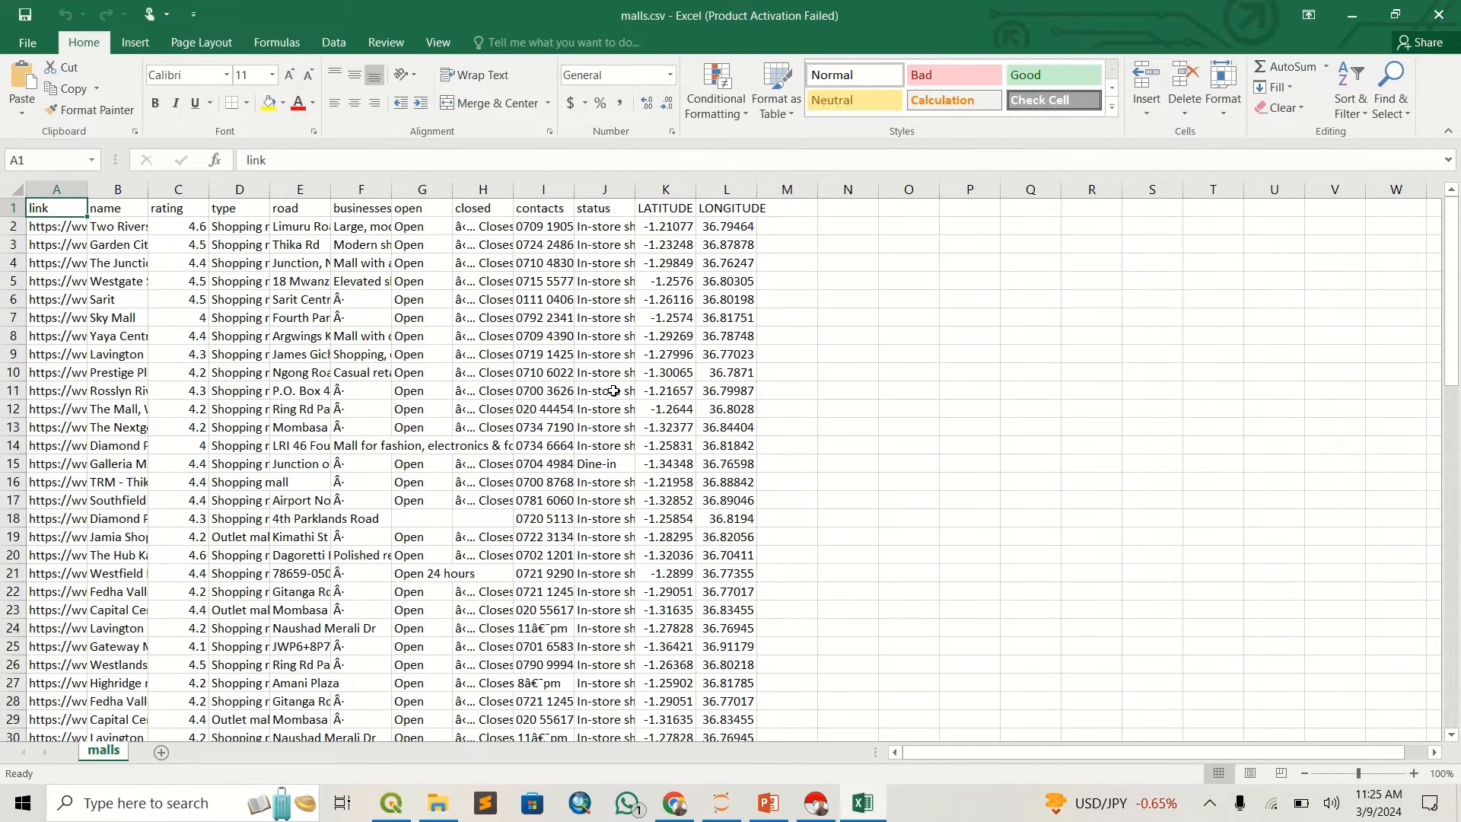
left_click(669, 207)
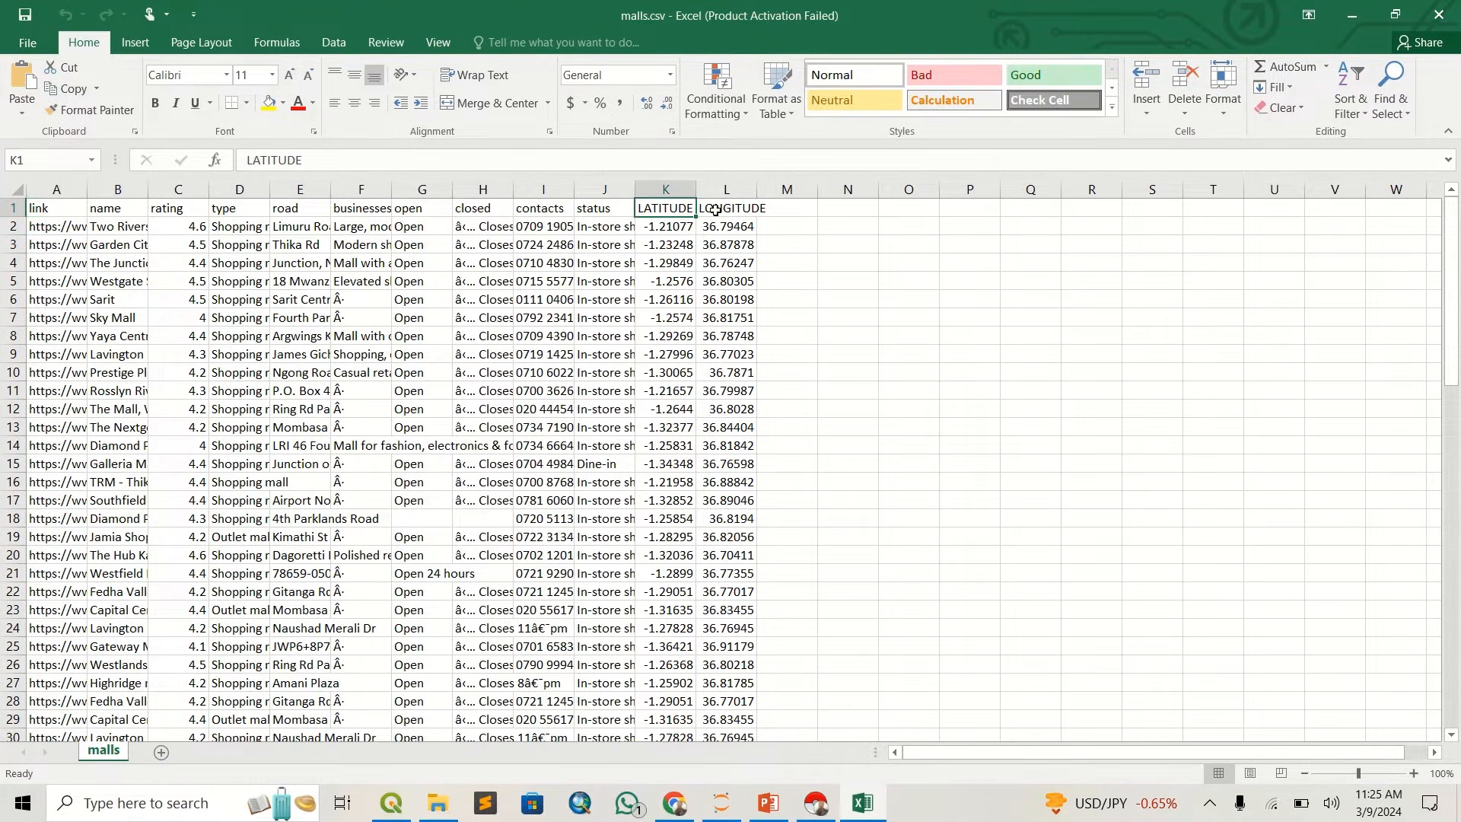
left_click(718, 207)
left_click(62, 223)
left_click(64, 244)
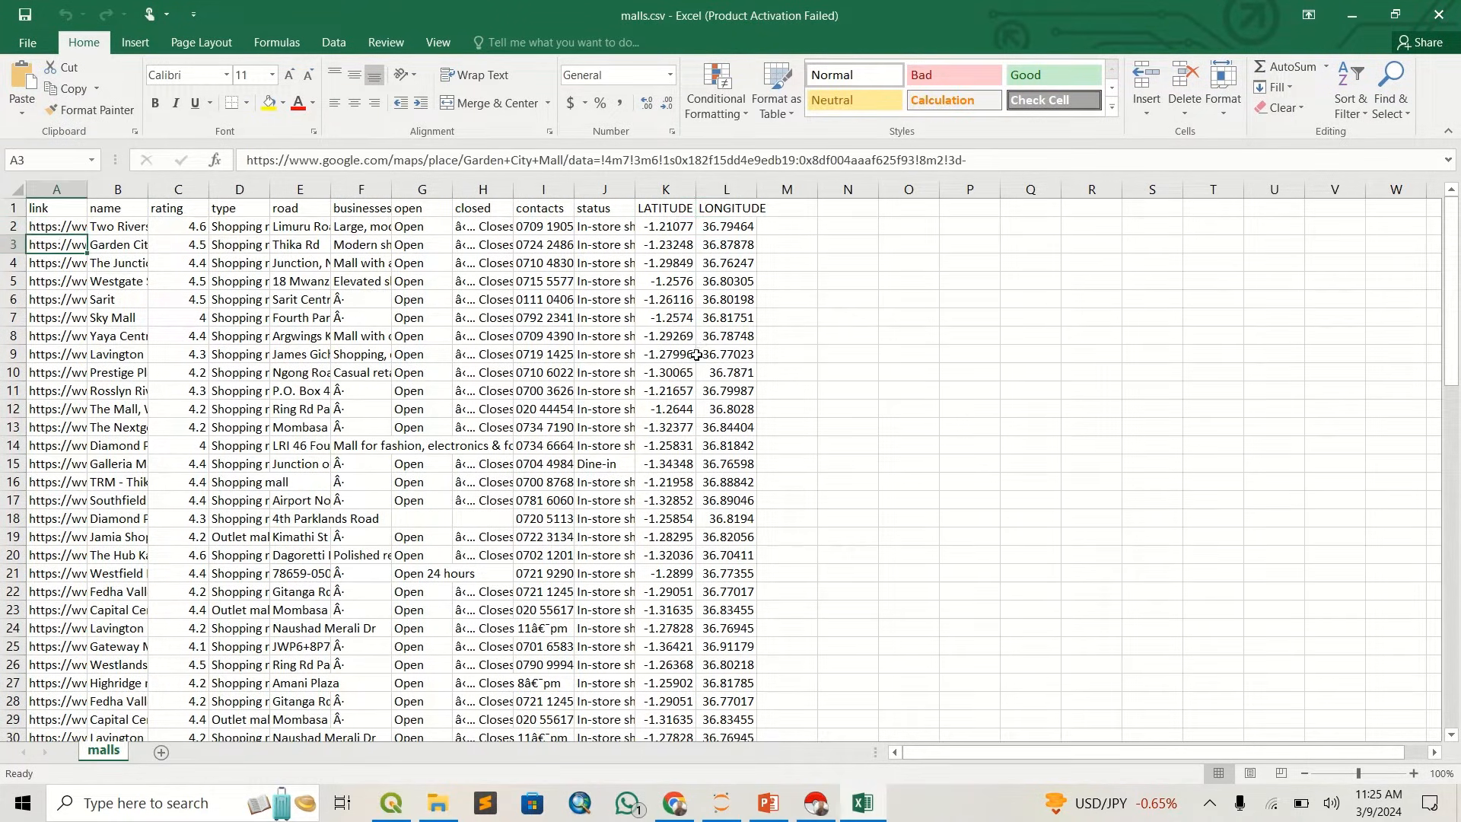
scroll(544, 397, "down", 5)
scroll(544, 398, "up", 4)
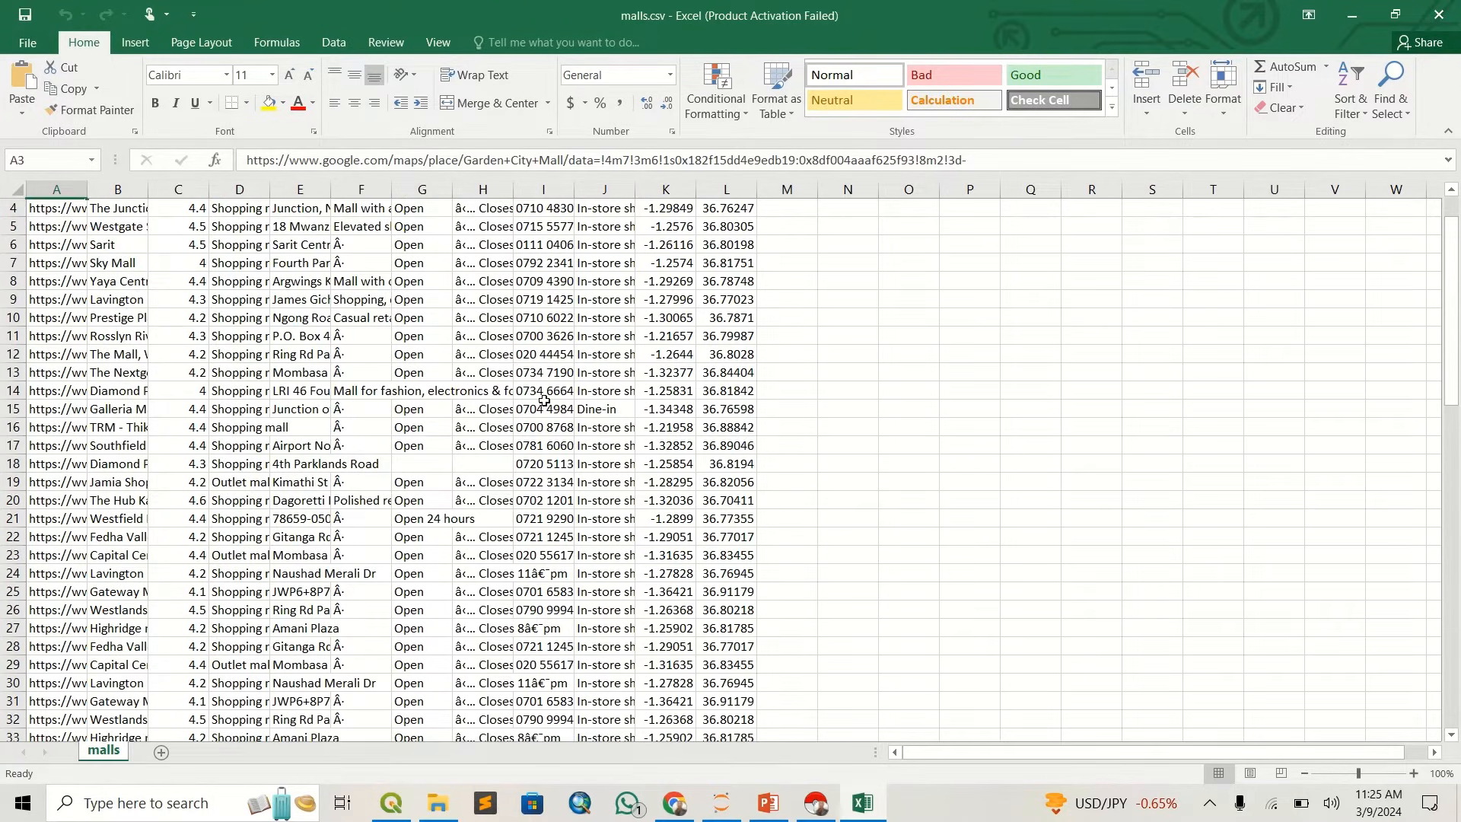
scroll(543, 399, "up", 1)
scroll(541, 407, "down", 5)
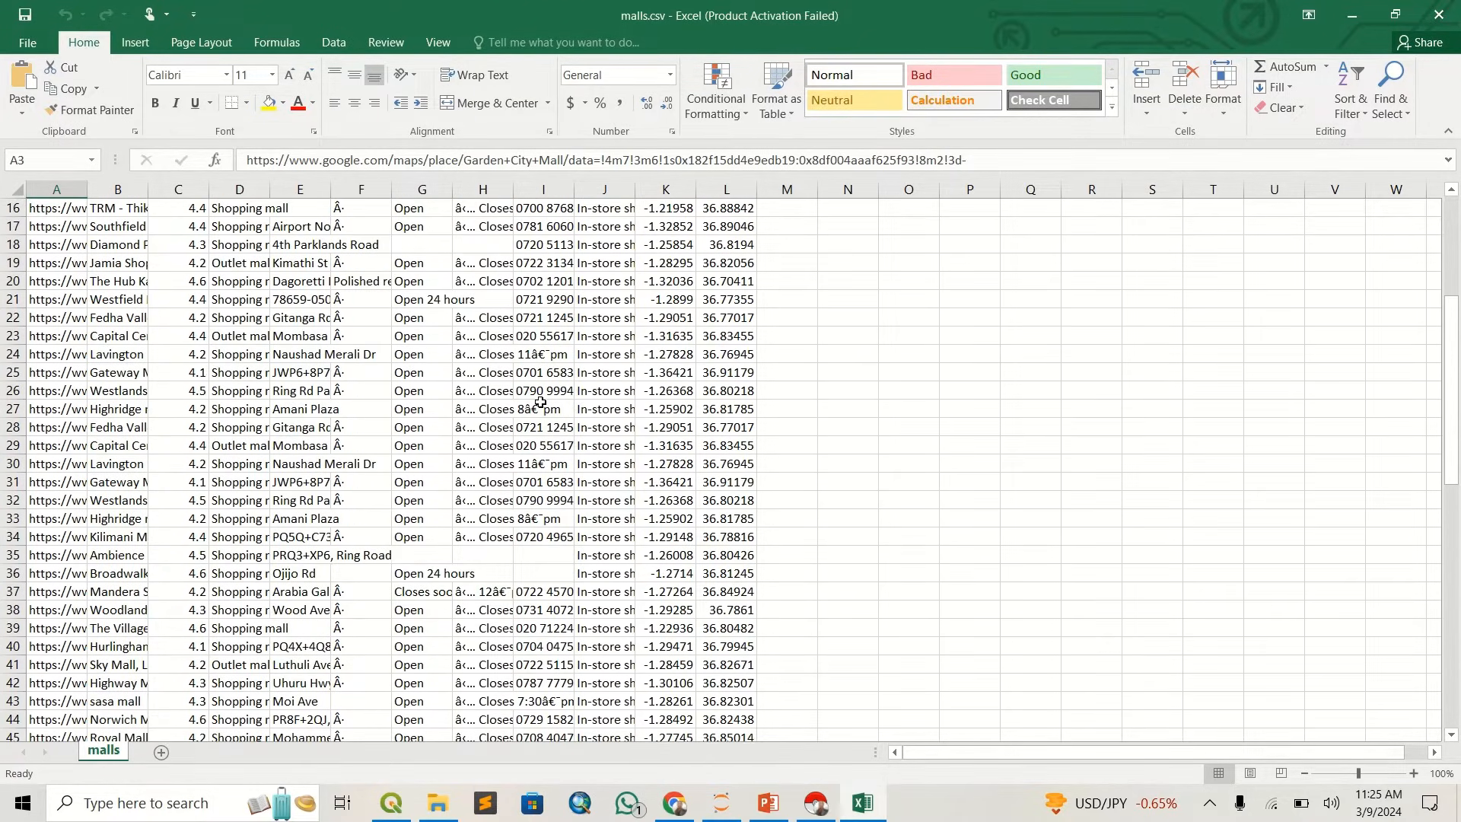
scroll(540, 402, "up", 4)
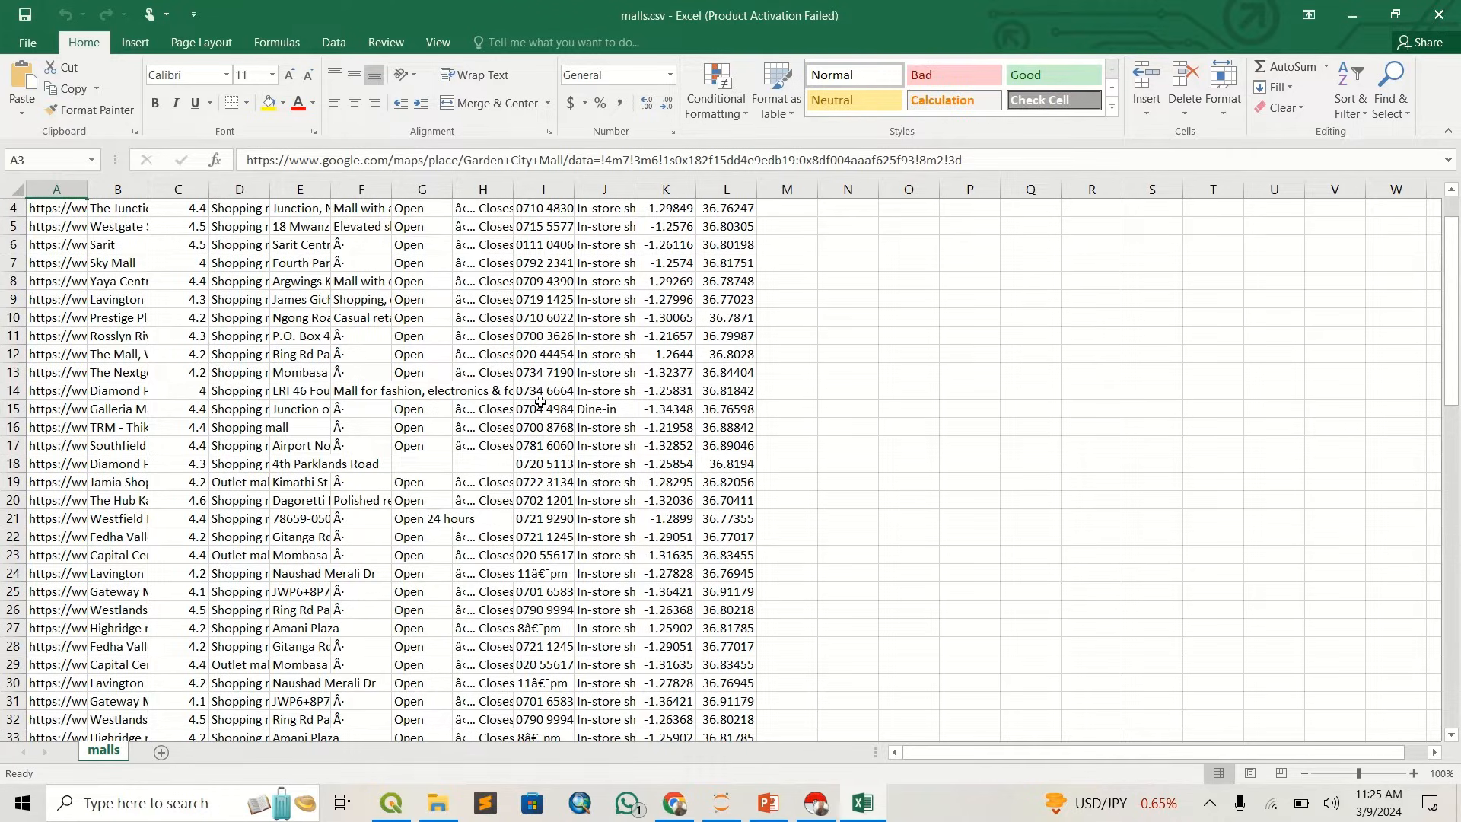
scroll(540, 402, "up", 1)
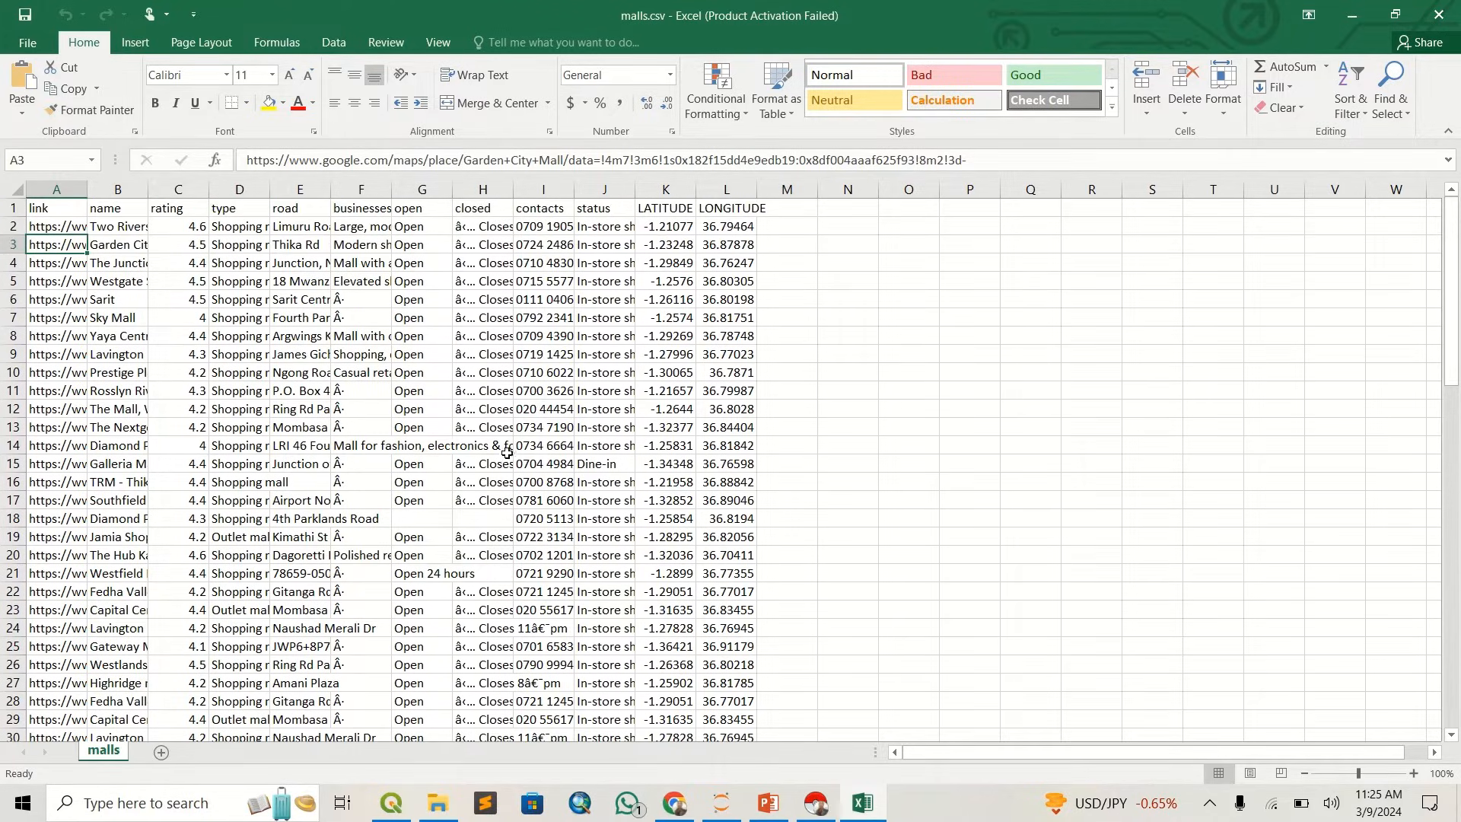
- Switch to QGIS and remove the updated_file1 and OSM Standard layers from the project
left_click(391, 802)
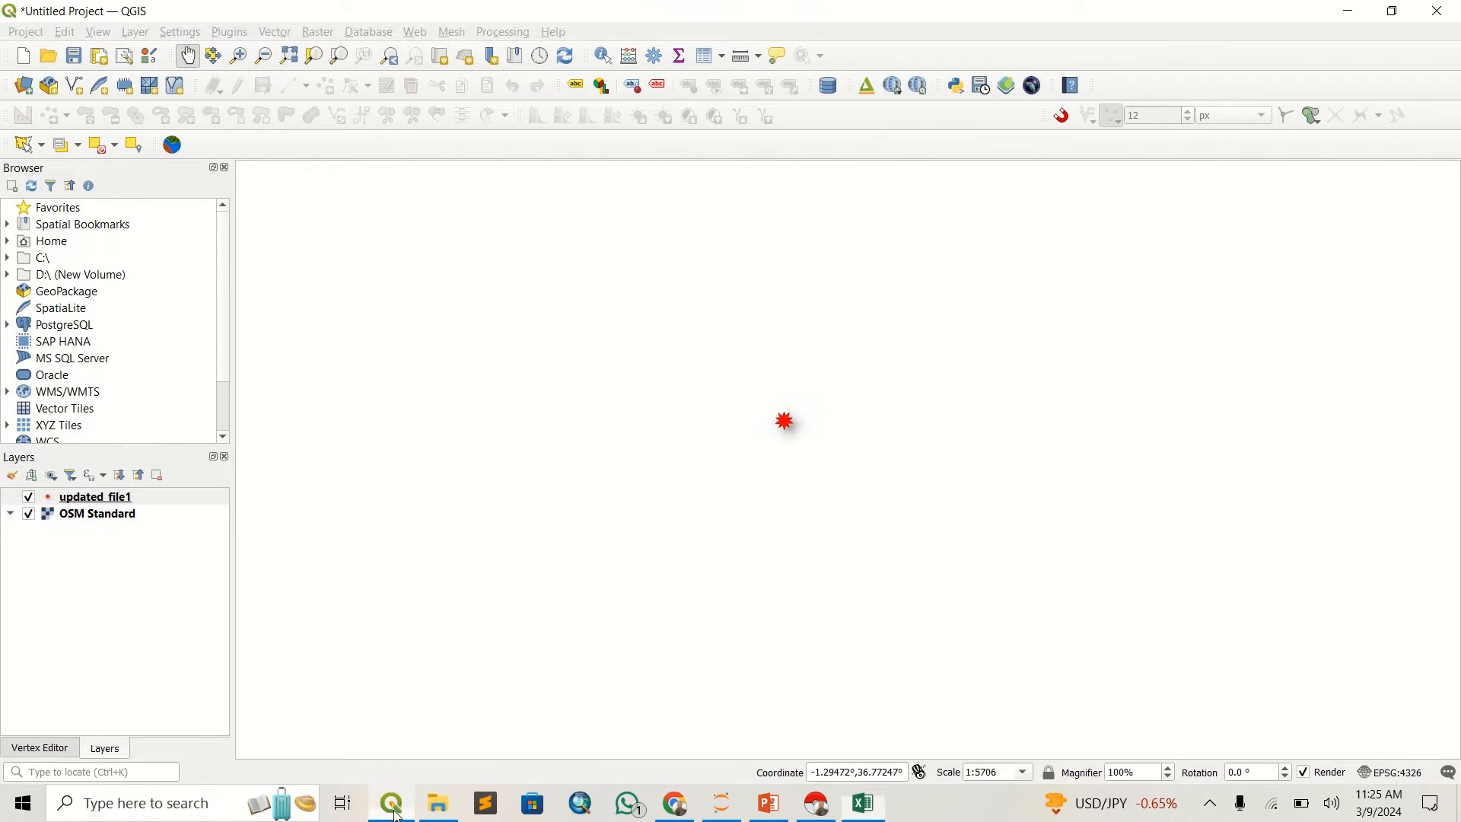
right_click(107, 503)
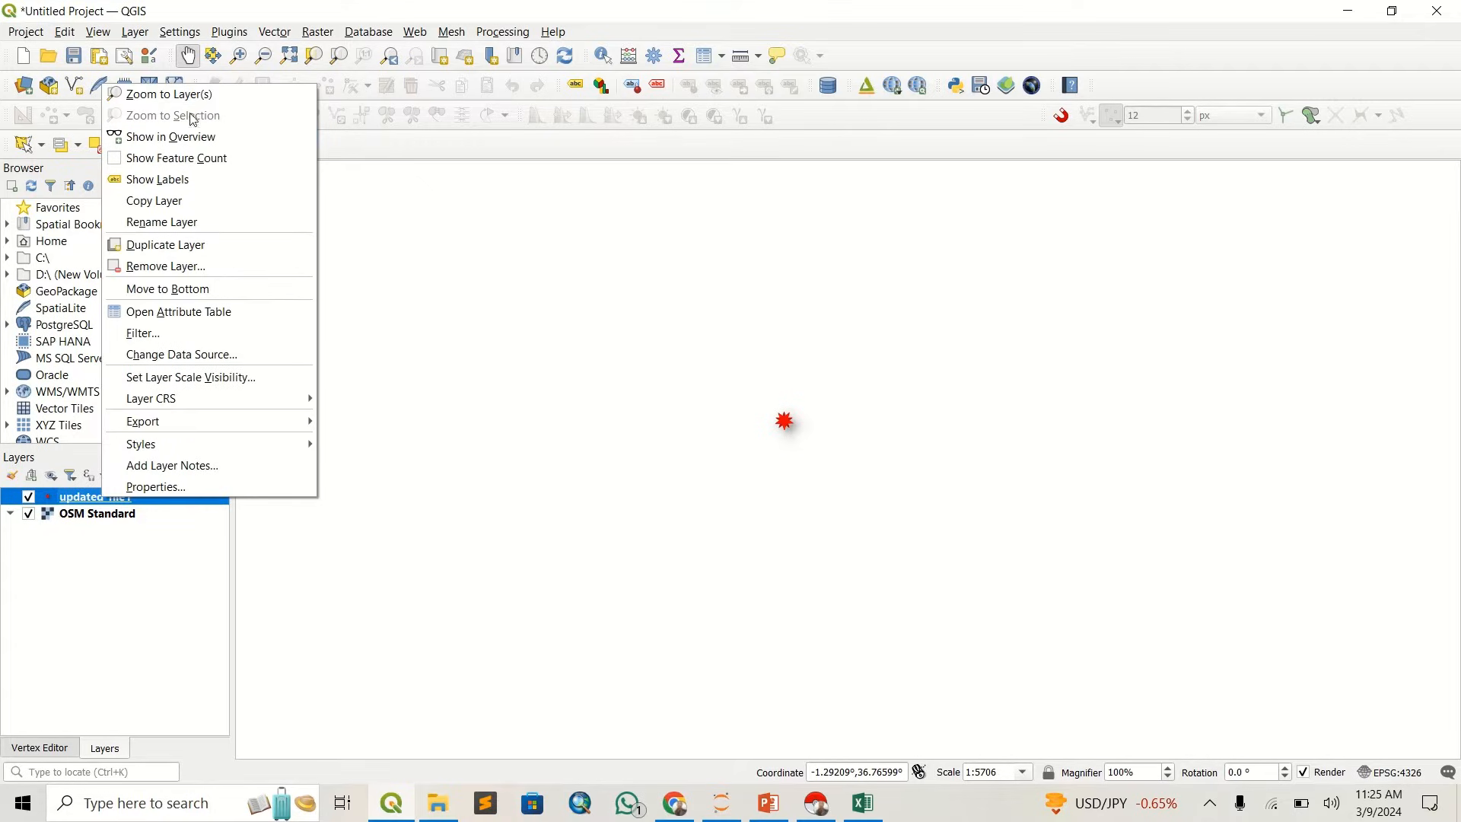
left_click(166, 267)
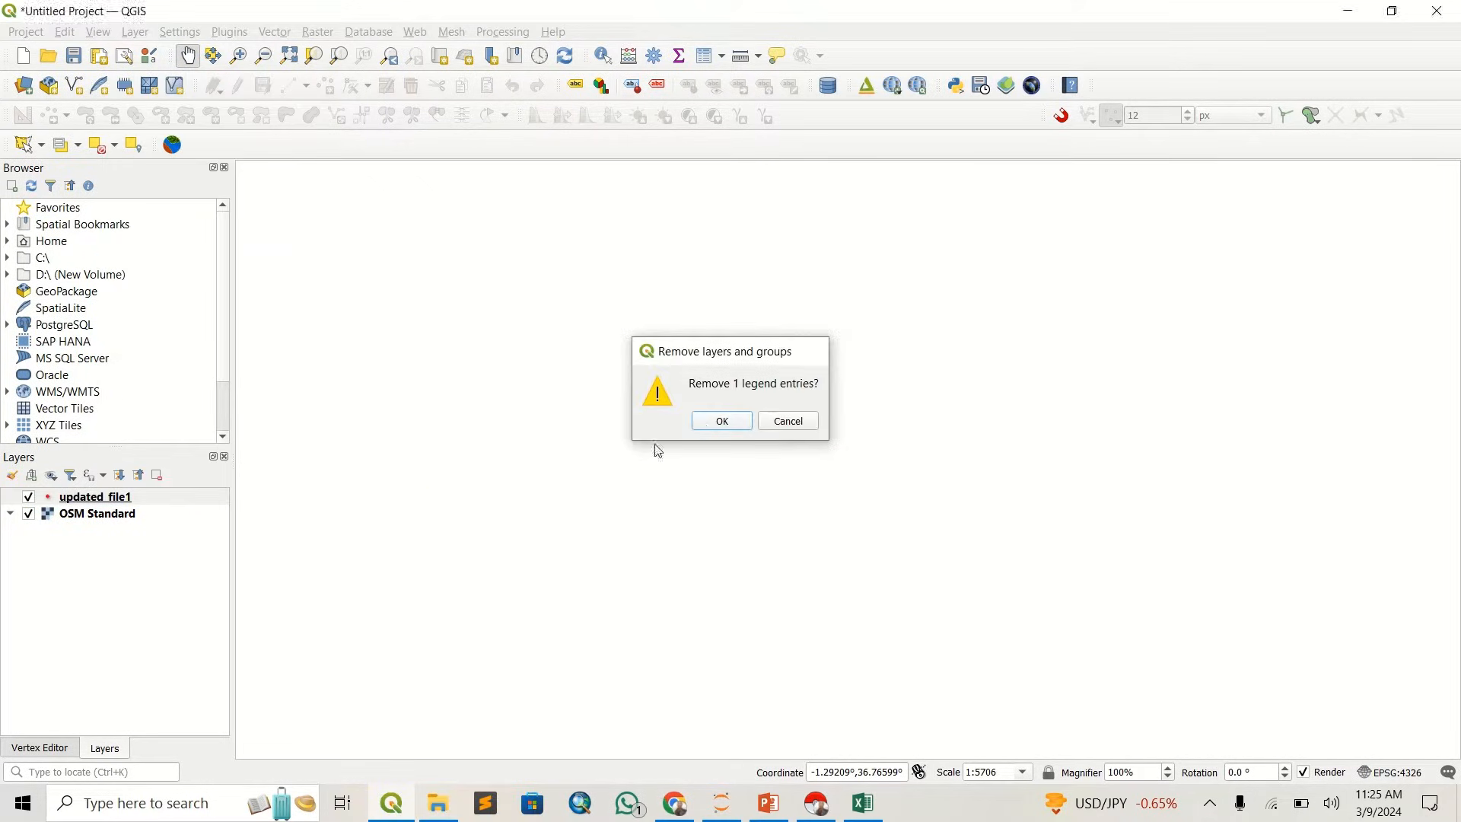
left_click(722, 421)
left_click(102, 499)
right_click(101, 496)
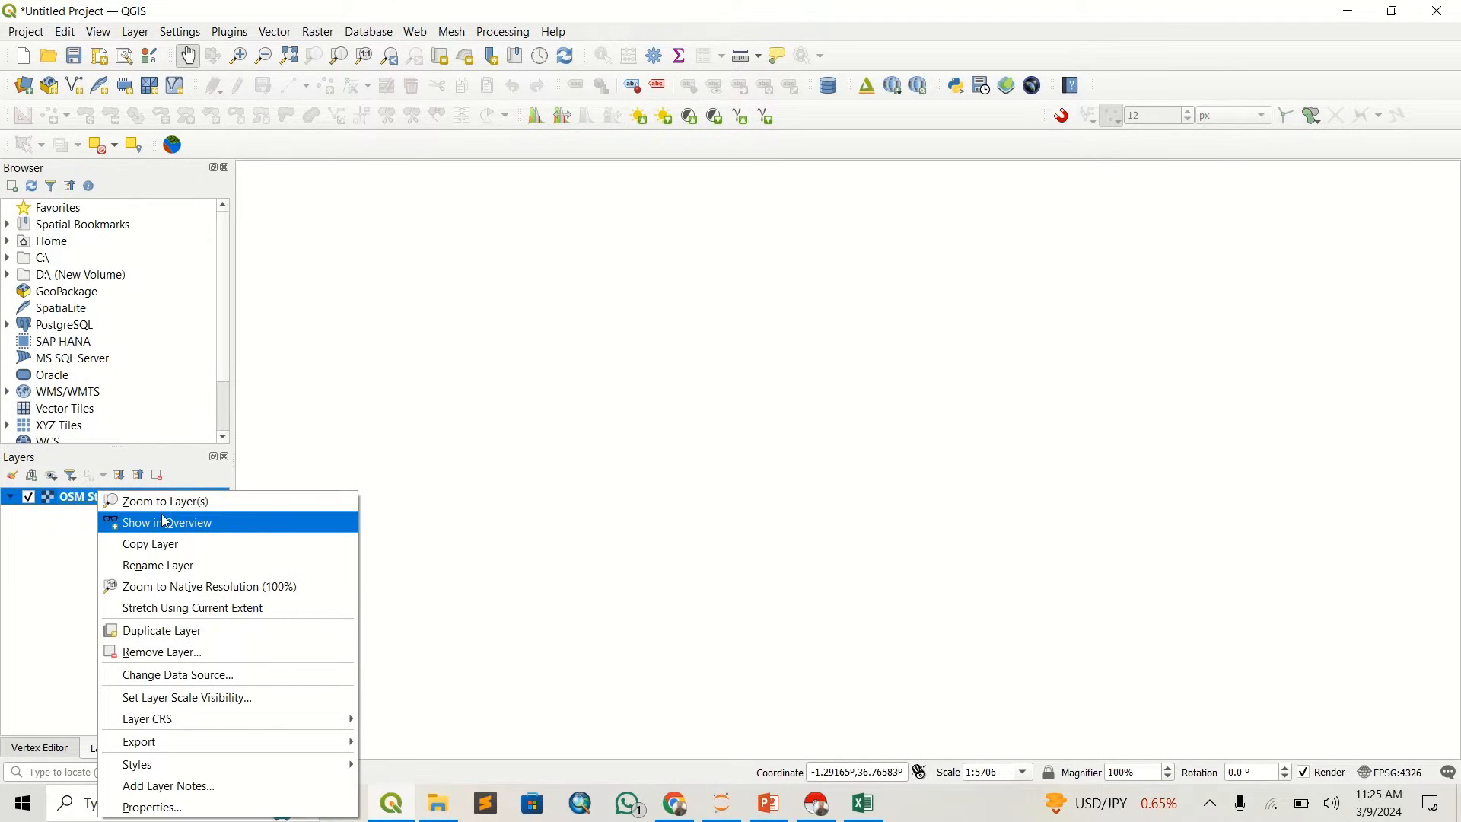
left_click(202, 652)
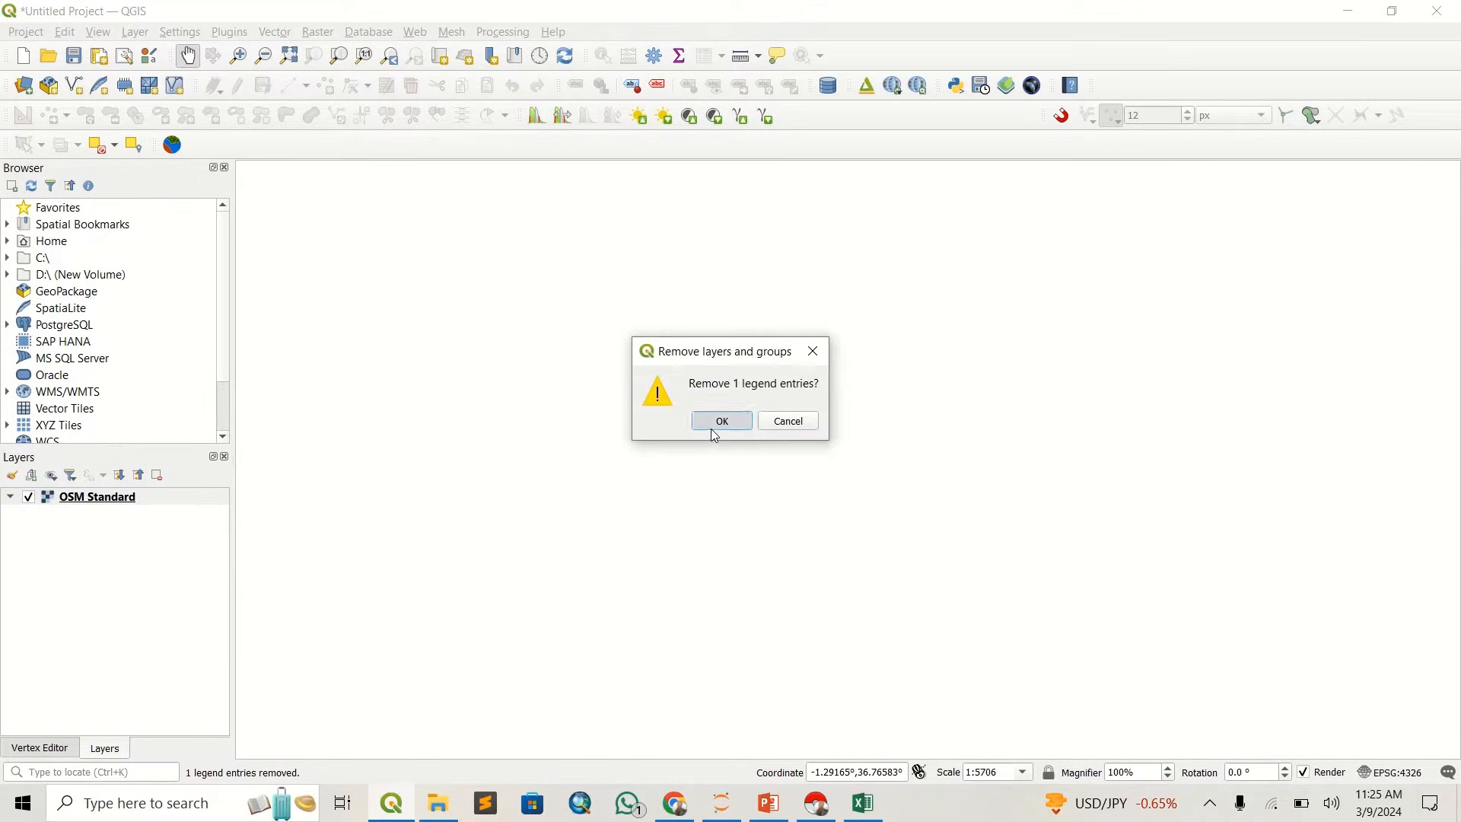
left_click(710, 421)
- Add the OSM Standard basemap from QuickMapServices and bring East Africa into view
left_click(415, 33)
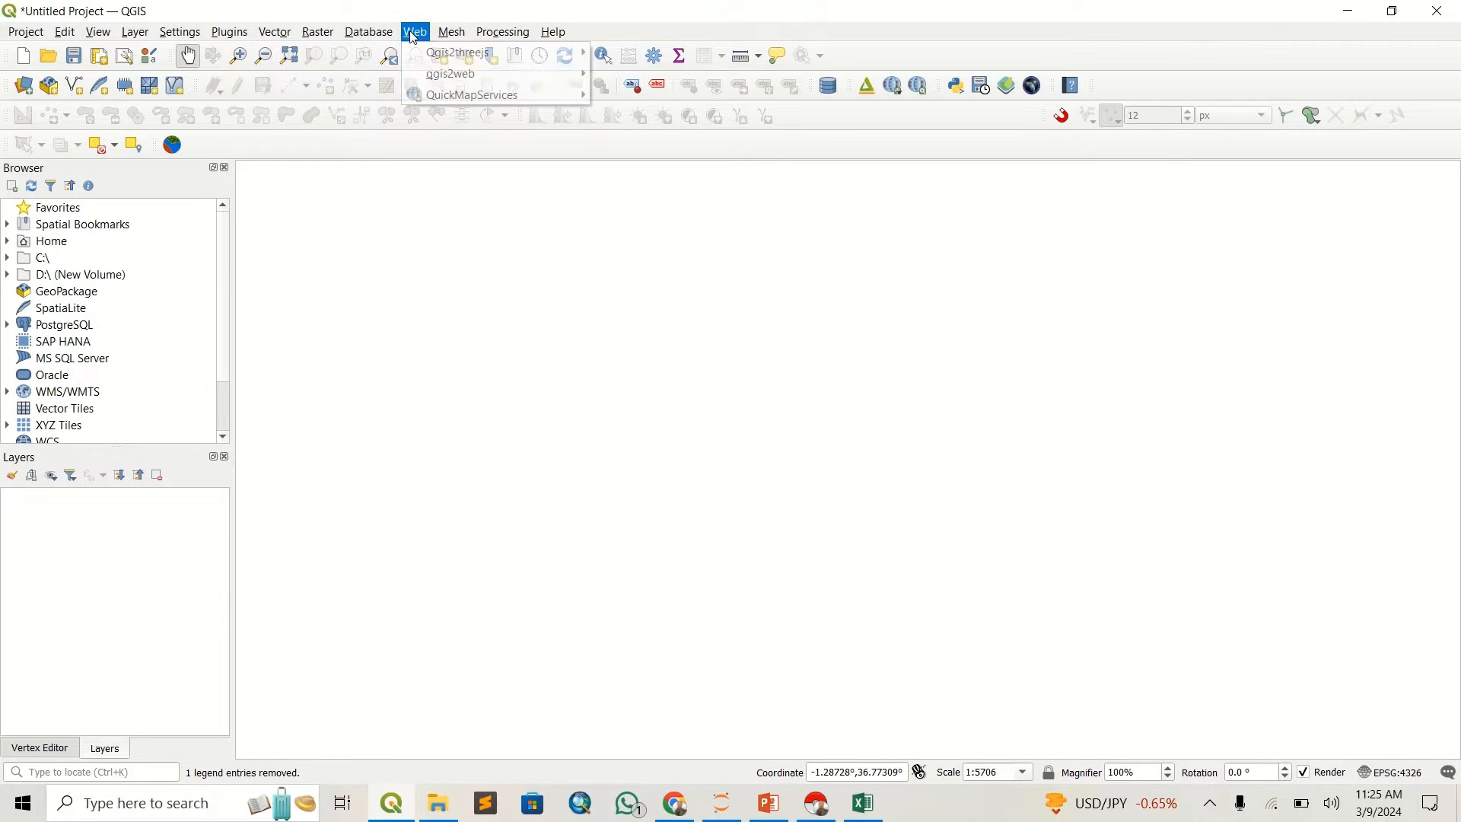
mouse_move(515, 99)
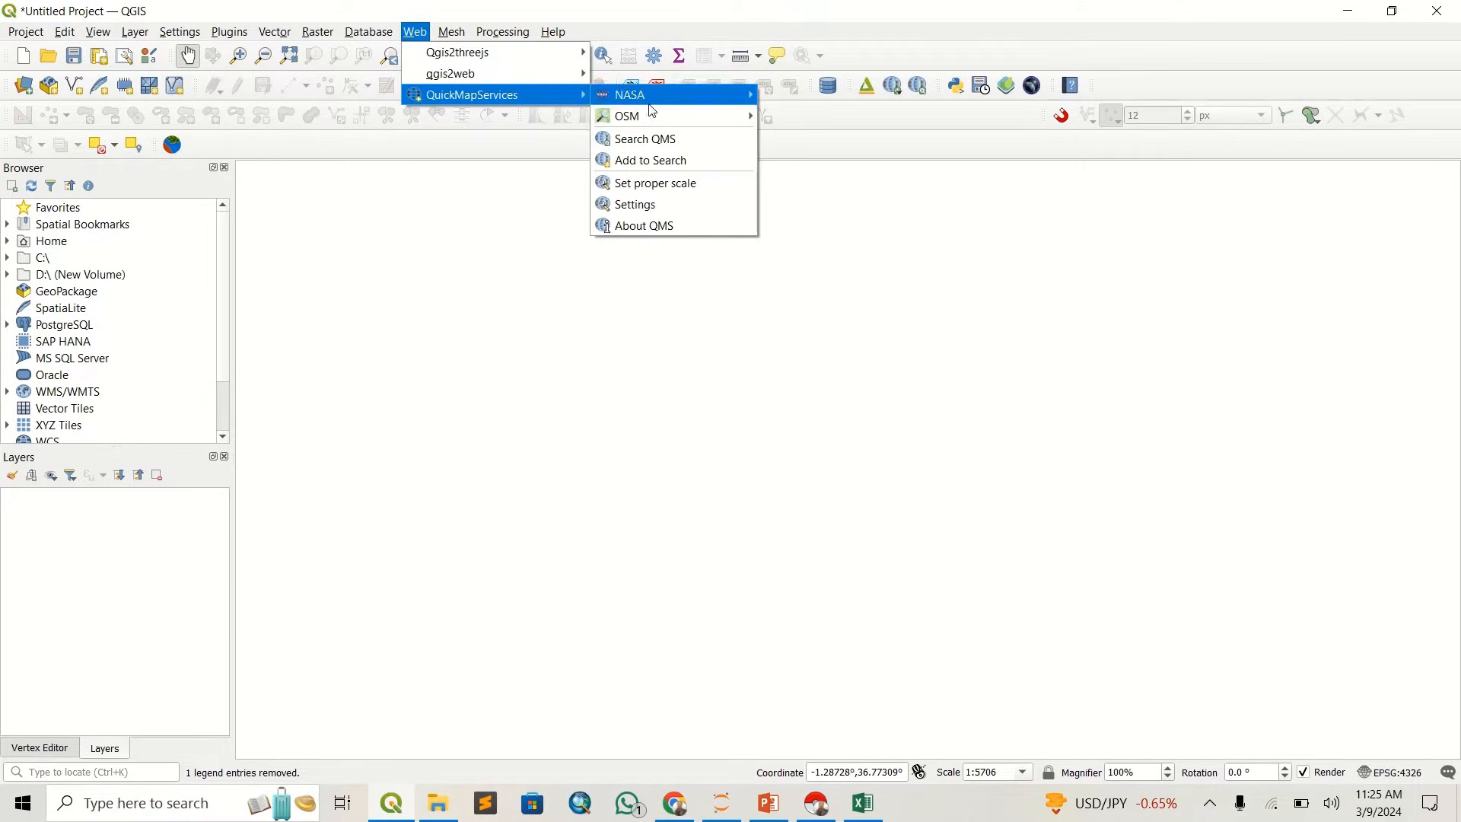
mouse_move(651, 117)
left_click(843, 120)
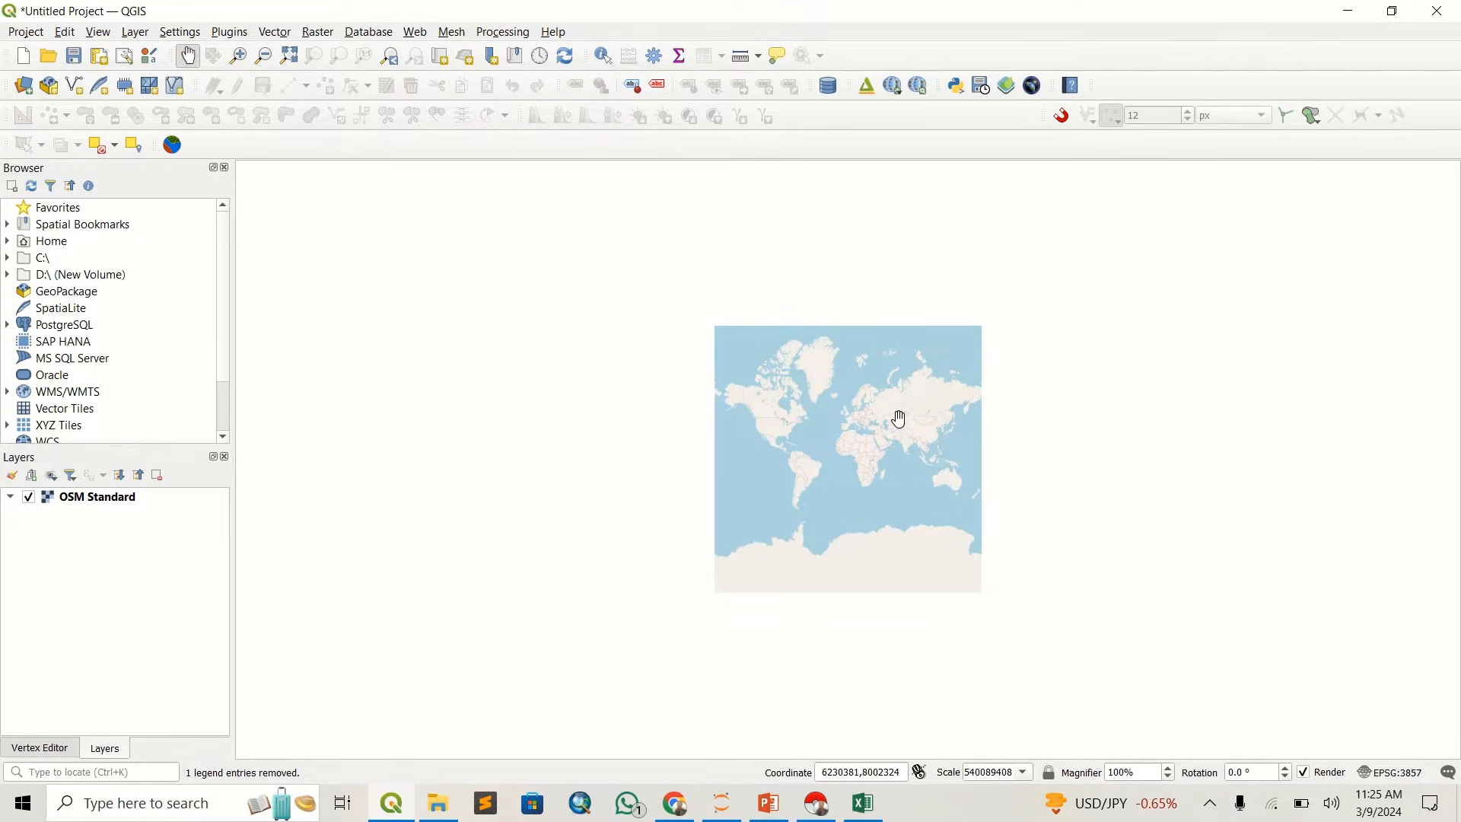
scroll(899, 419, "up", 2)
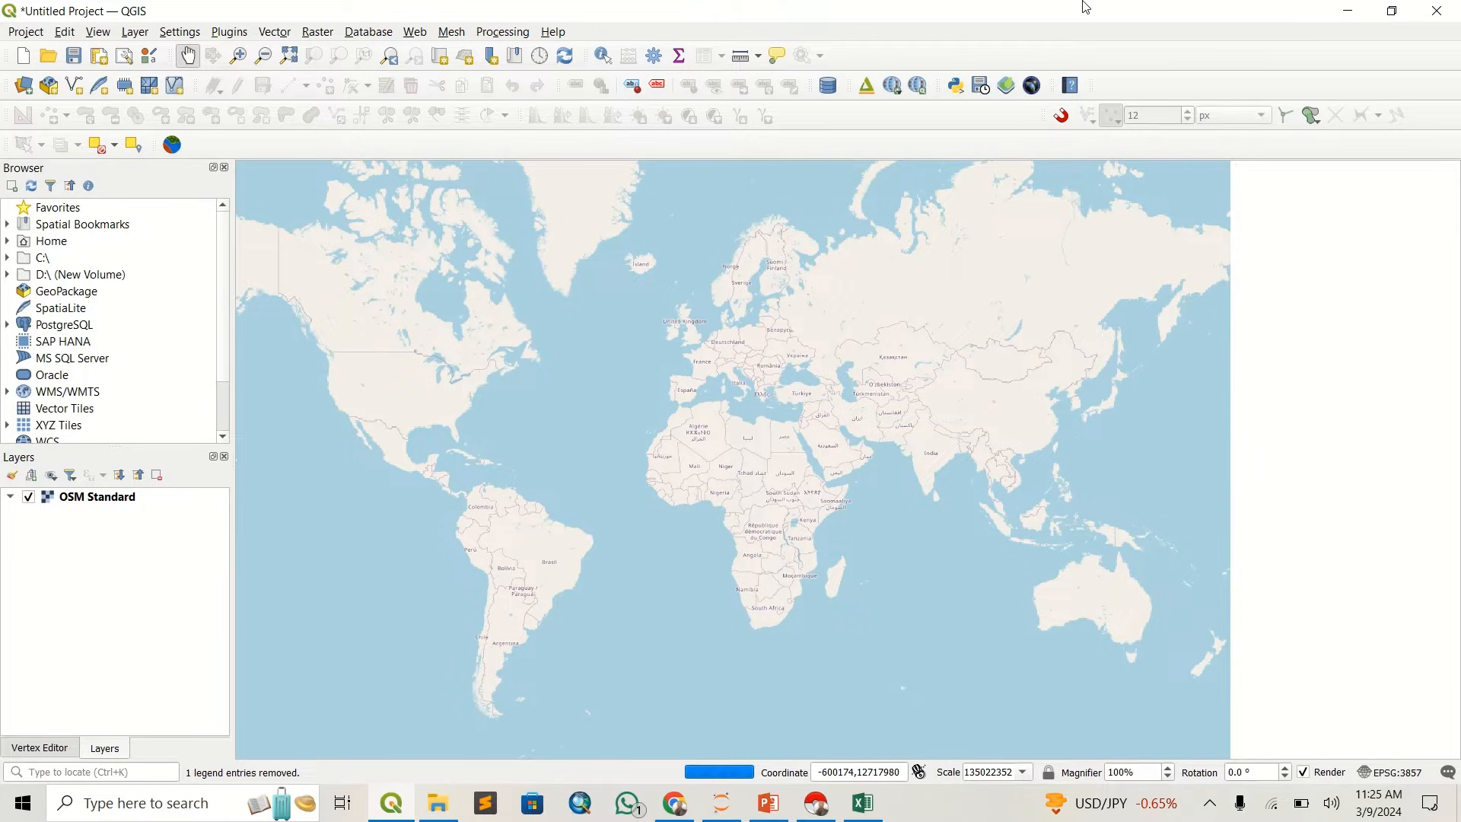
scroll(831, 499, "up", 2)
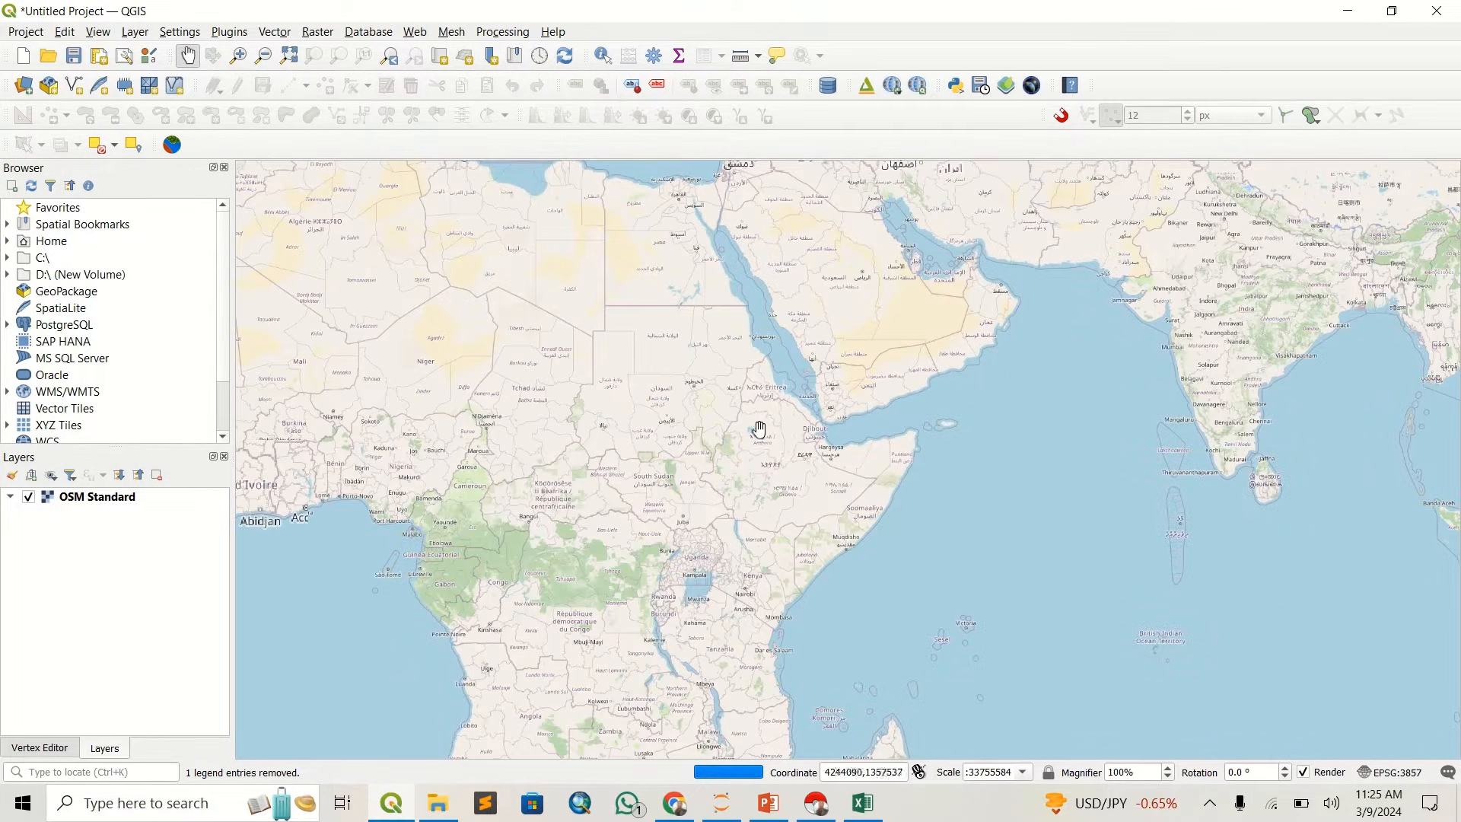
- Add malls.csv as a delimited text point layer with X field LONGITUDE, Y field LATITUDE and CRS EPSG:4326 - WGS 84
left_click(135, 32)
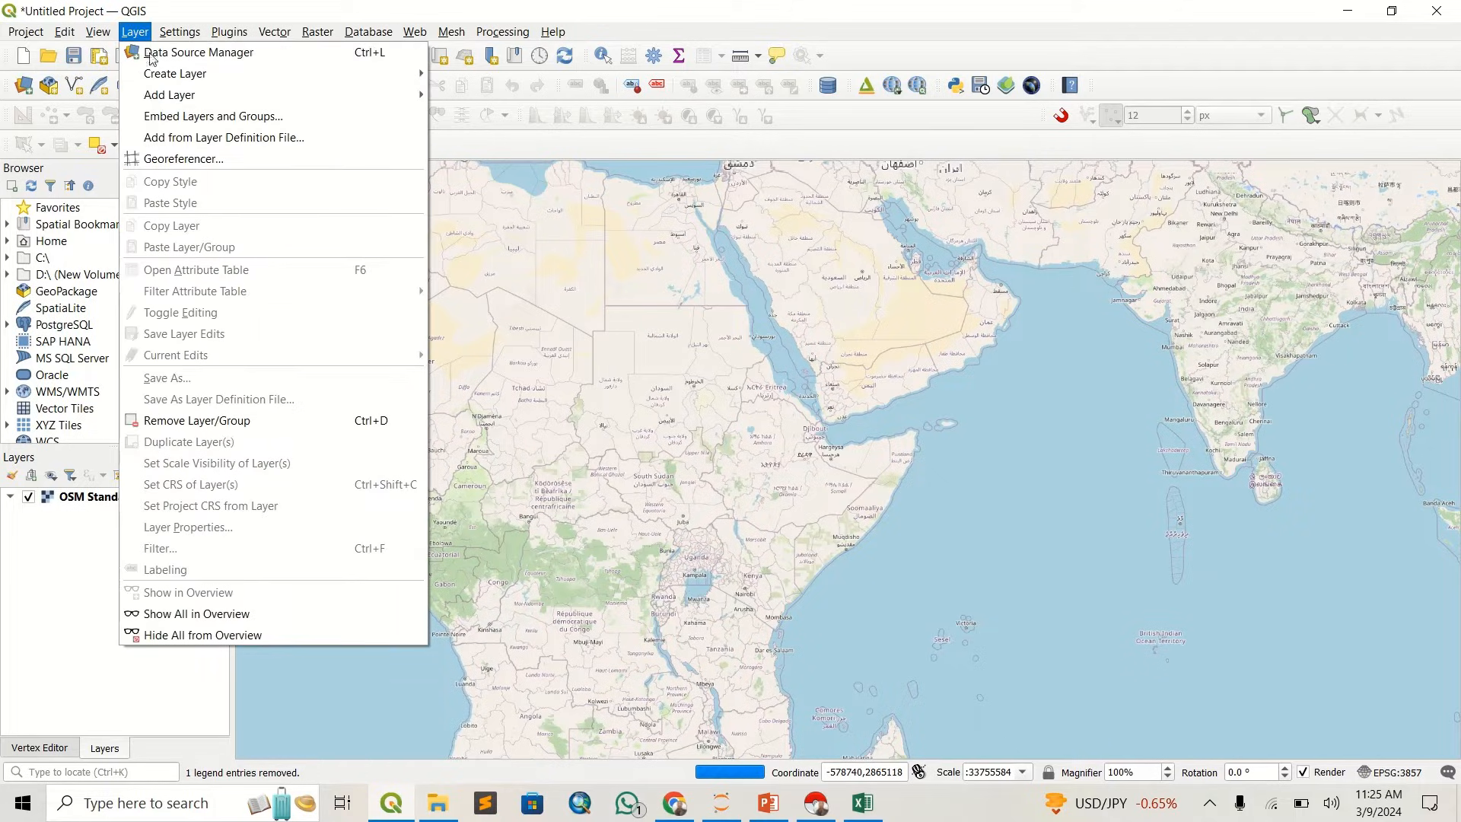
mouse_move(217, 95)
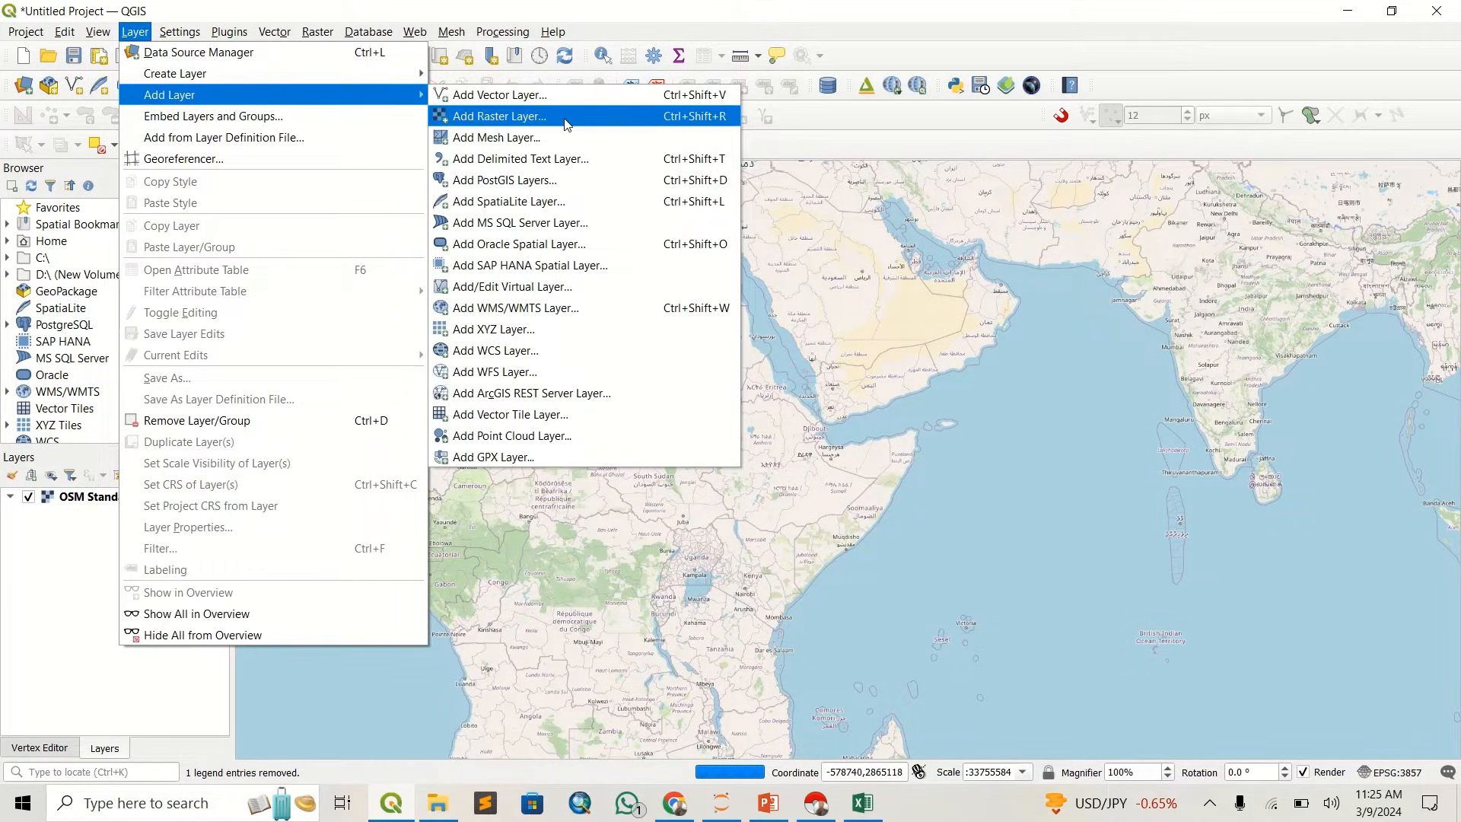
left_click(588, 172)
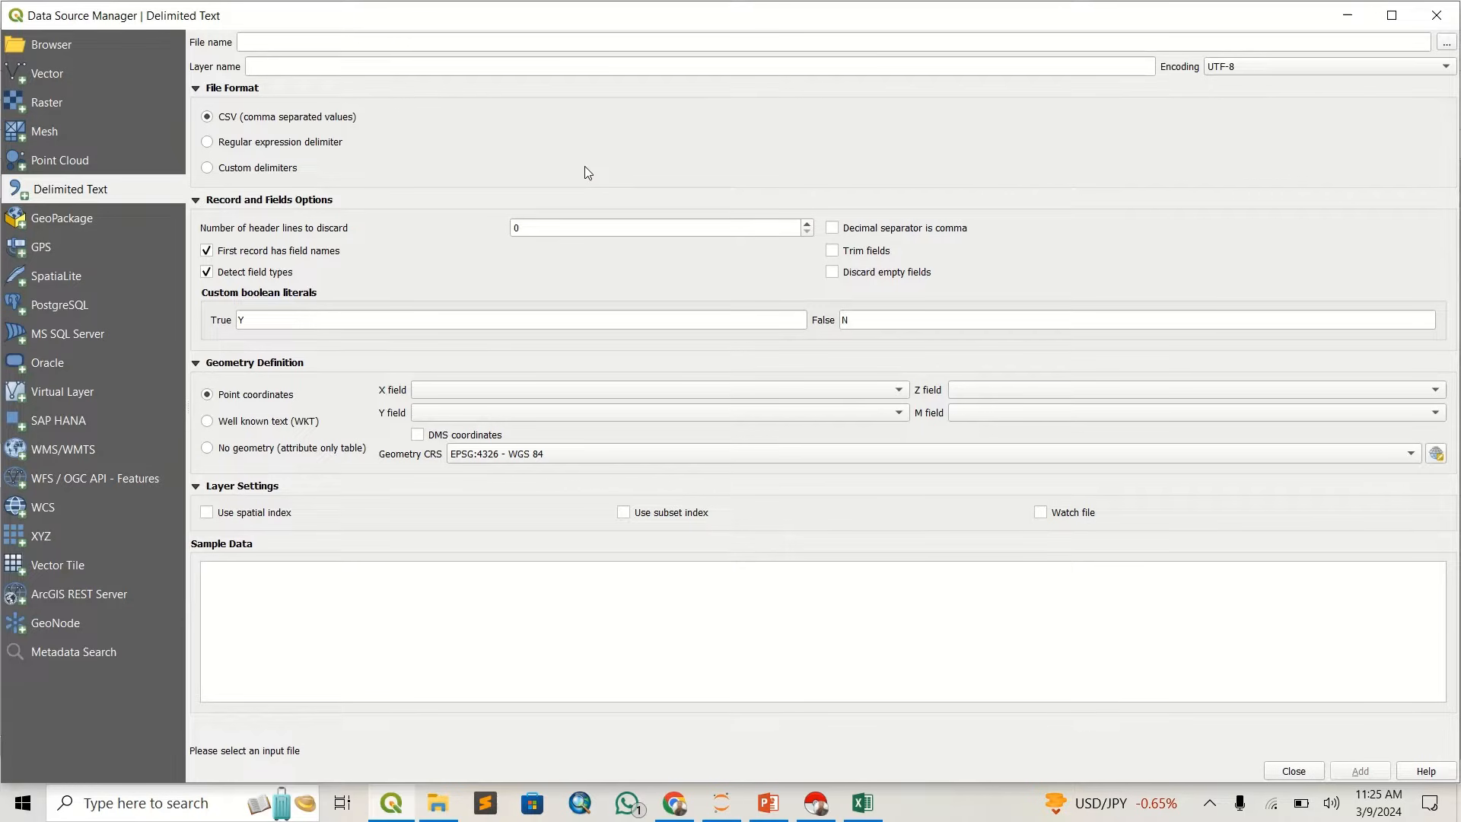
left_click(1446, 43)
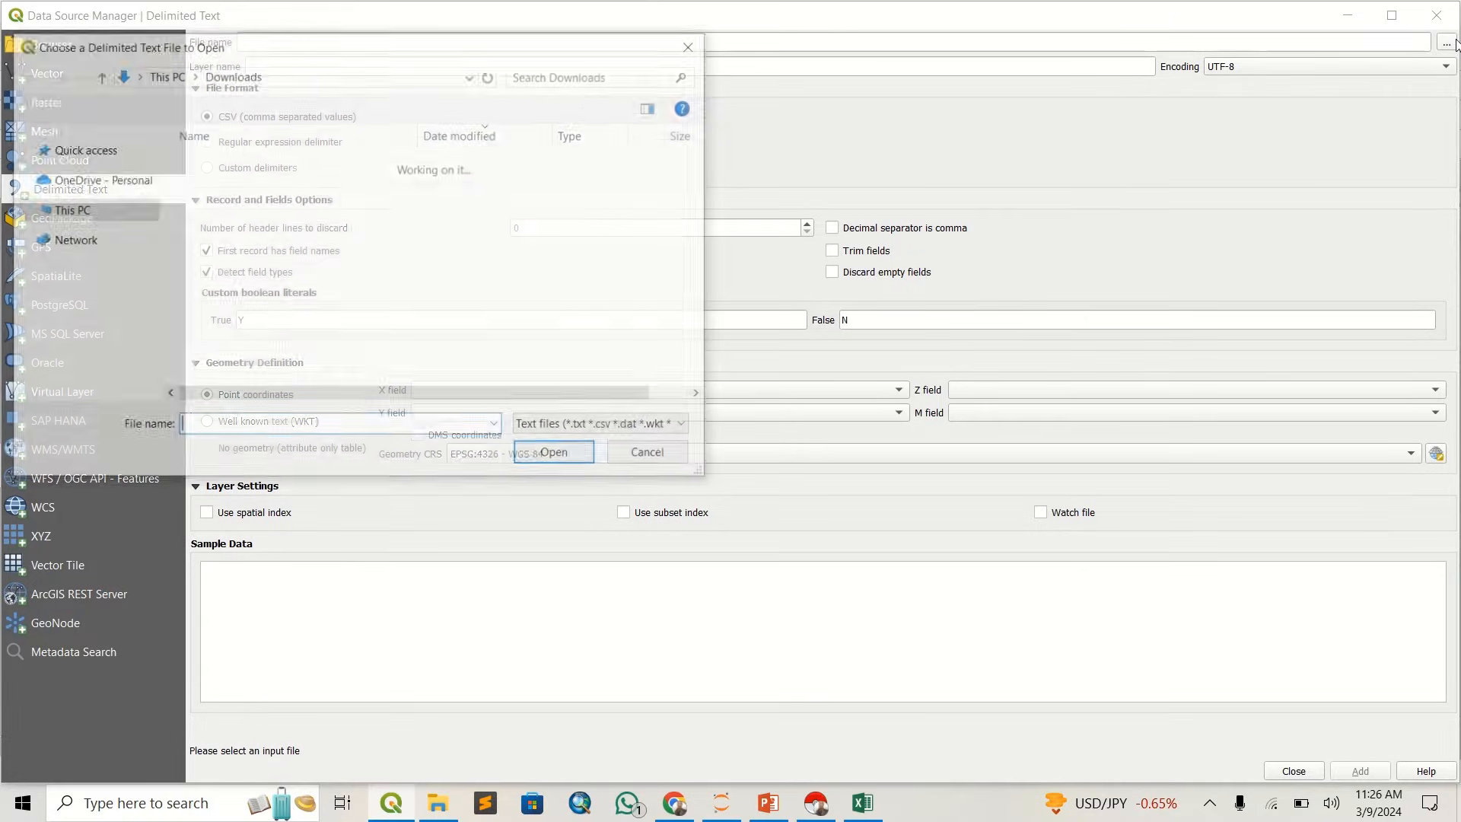
left_click(304, 186)
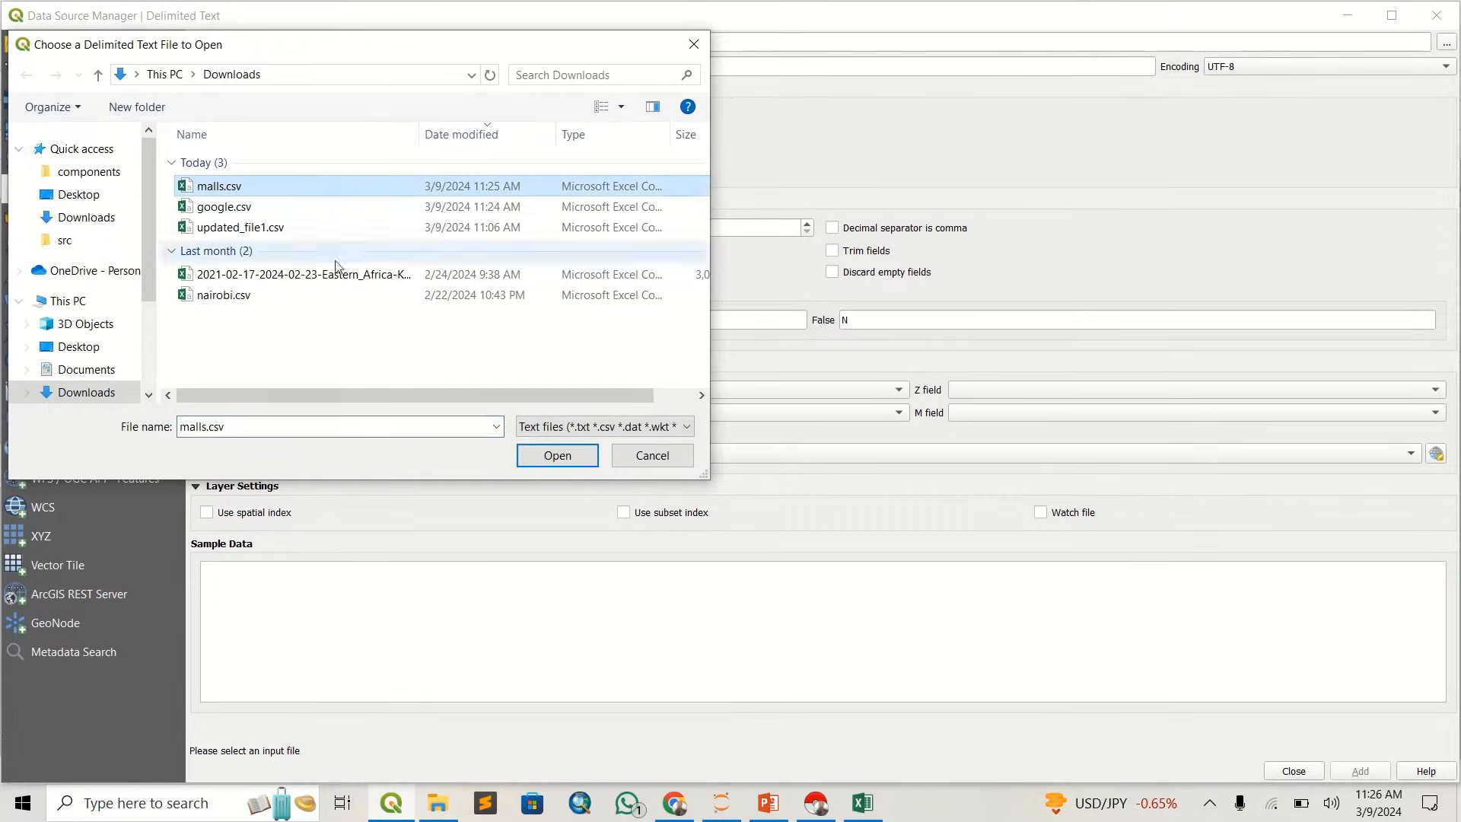
left_click(556, 457)
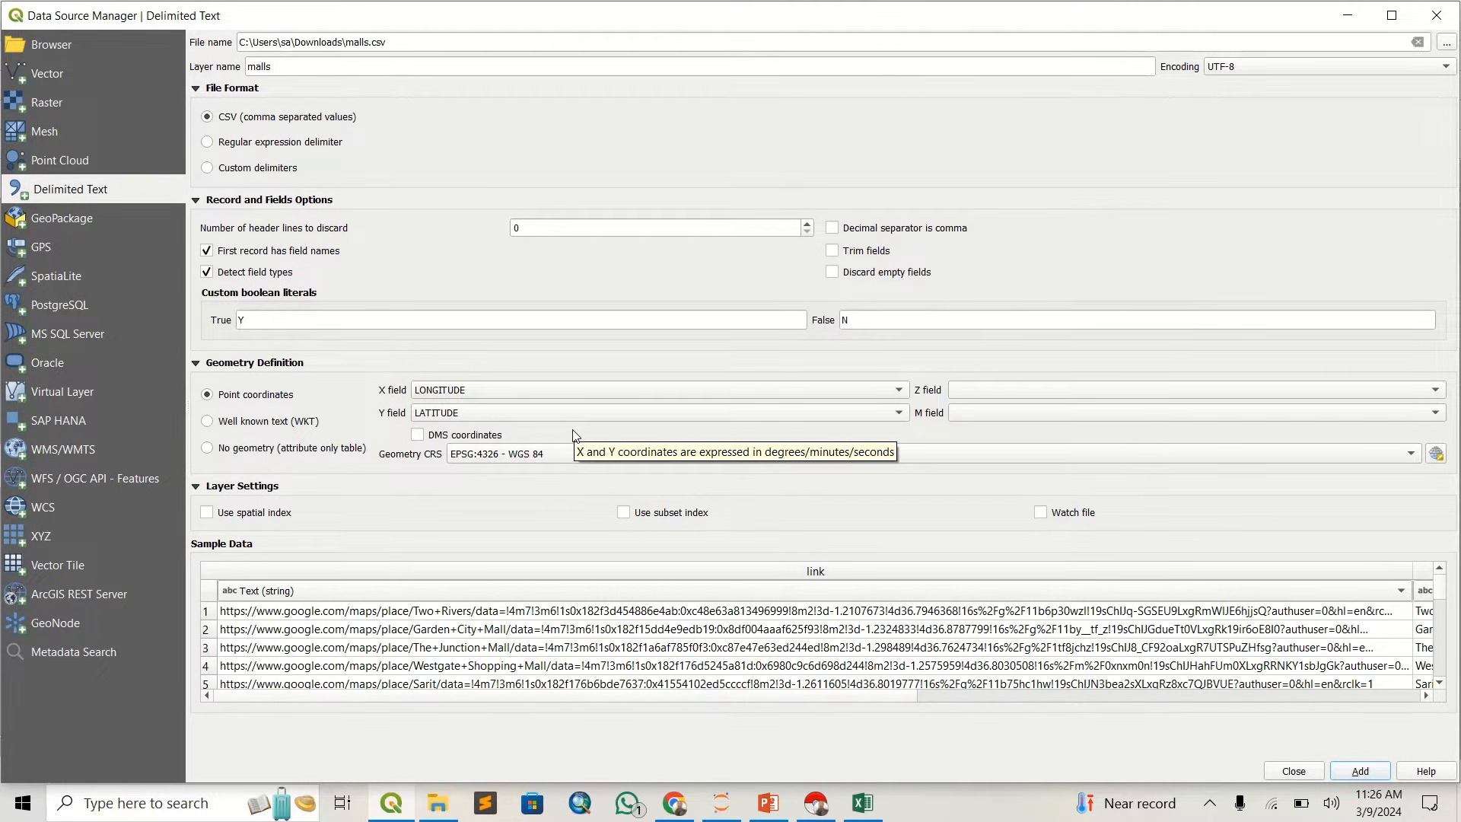
left_click(1369, 773)
left_click(1314, 773)
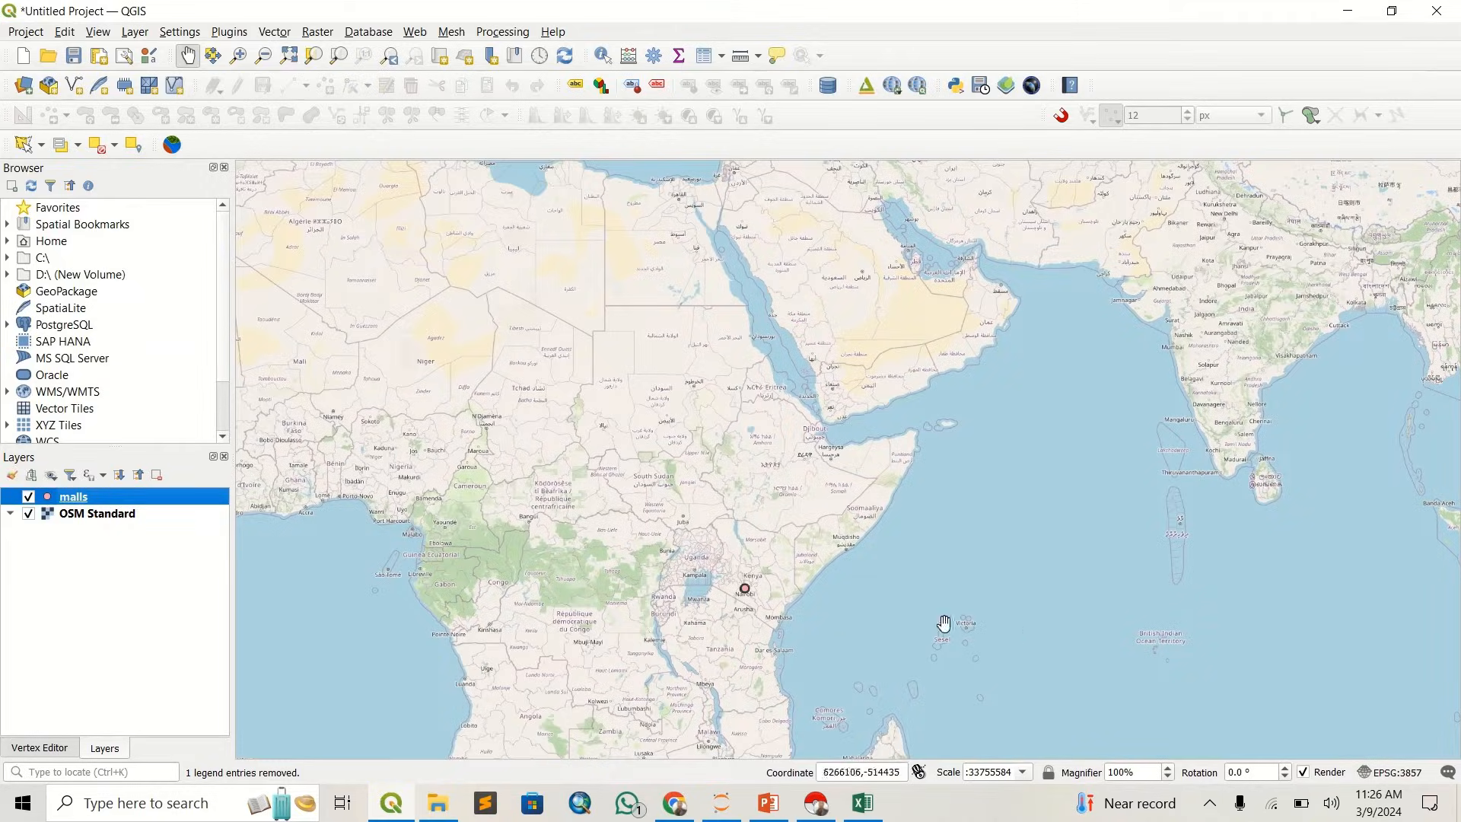
scroll(760, 613, "up", 2)
scroll(696, 506, "up", 5)
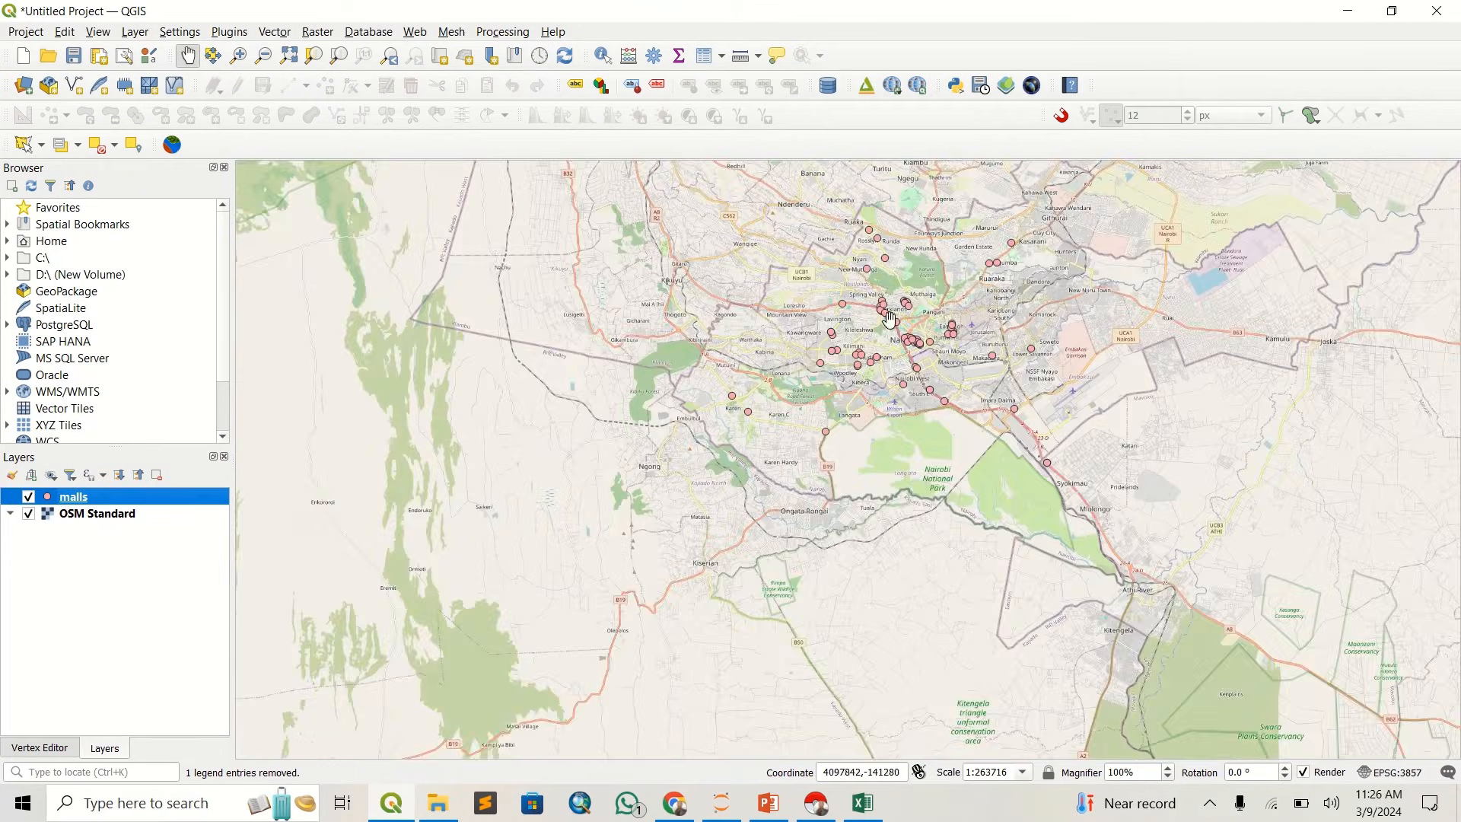
- Open the malls layer's attribute table and examine its records, including the LATITUDE and LONGITUDE fields
left_click_drag(856, 314, 782, 427)
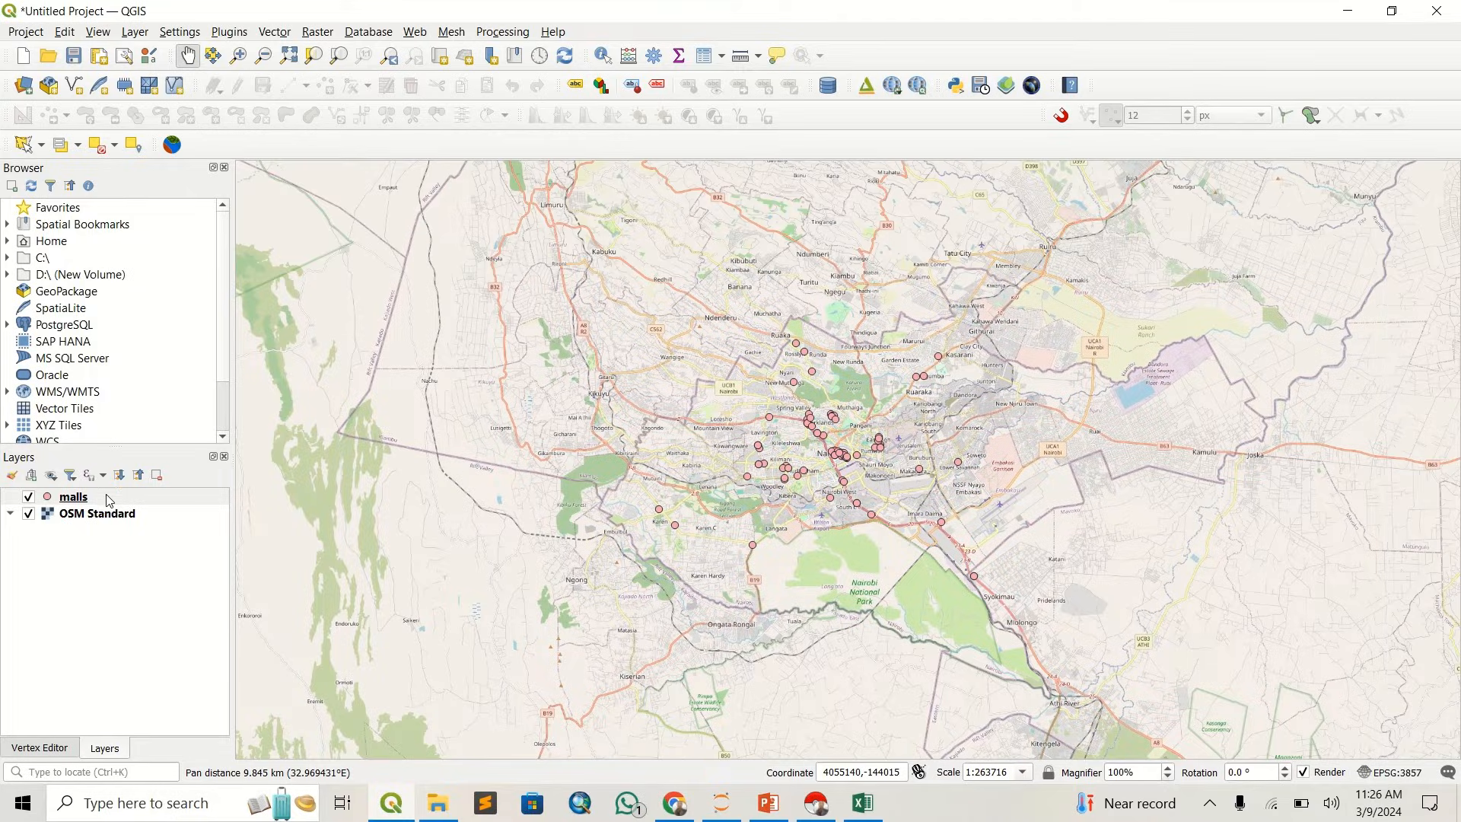
right_click(109, 501)
left_click(228, 309)
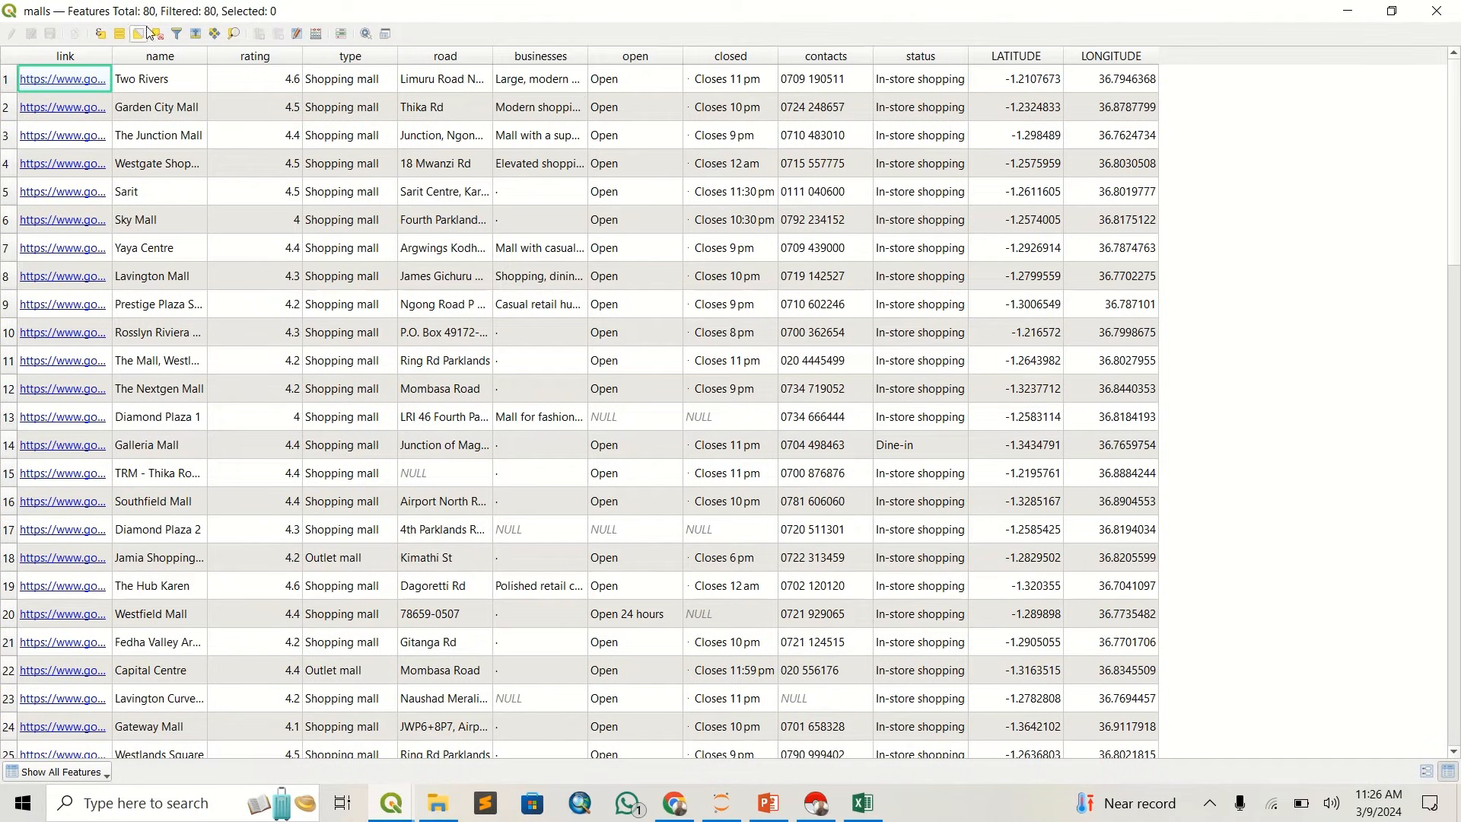
scroll(461, 310, "down", 7)
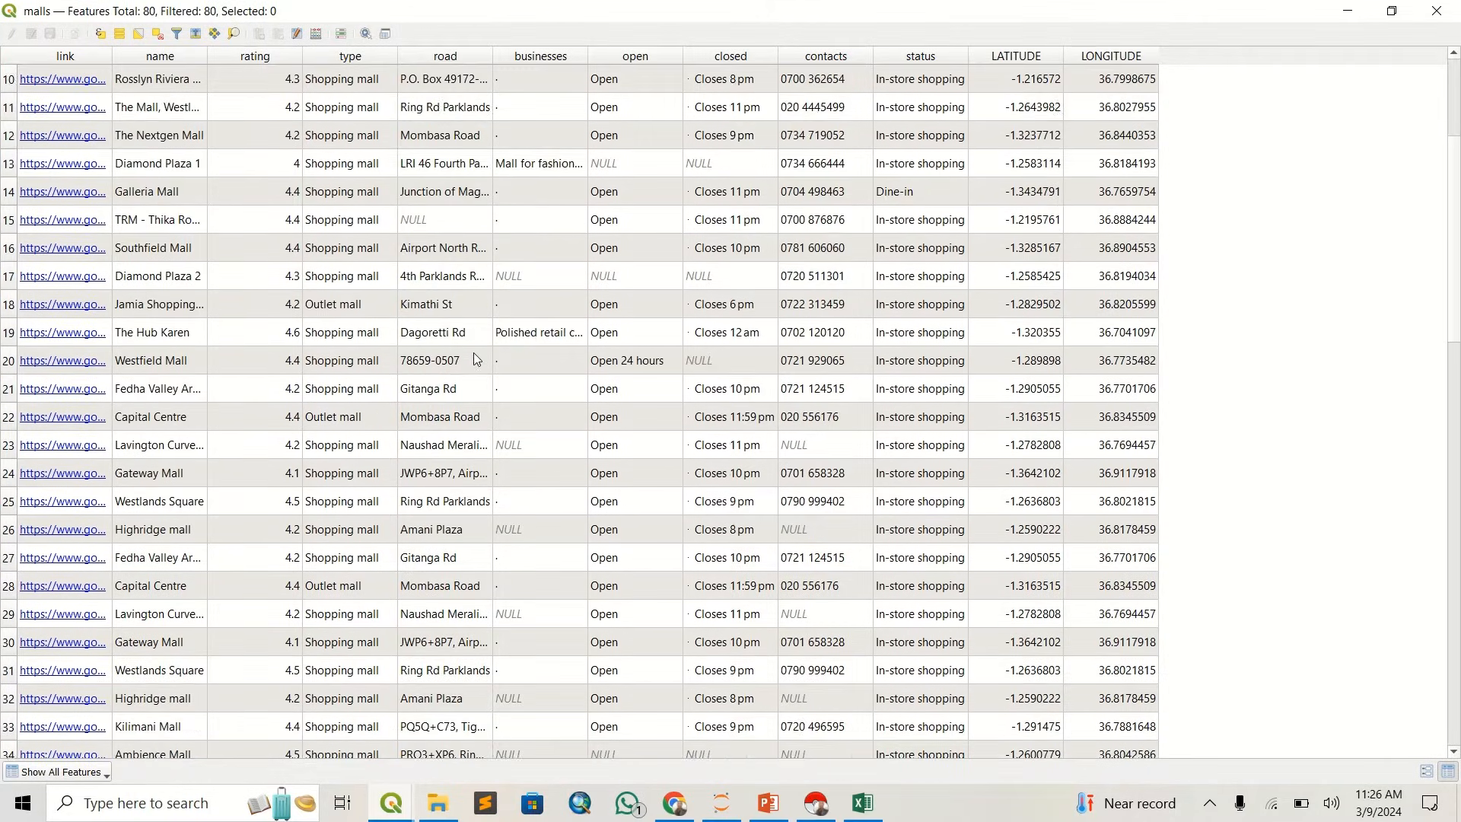
scroll(475, 374, "up", 7)
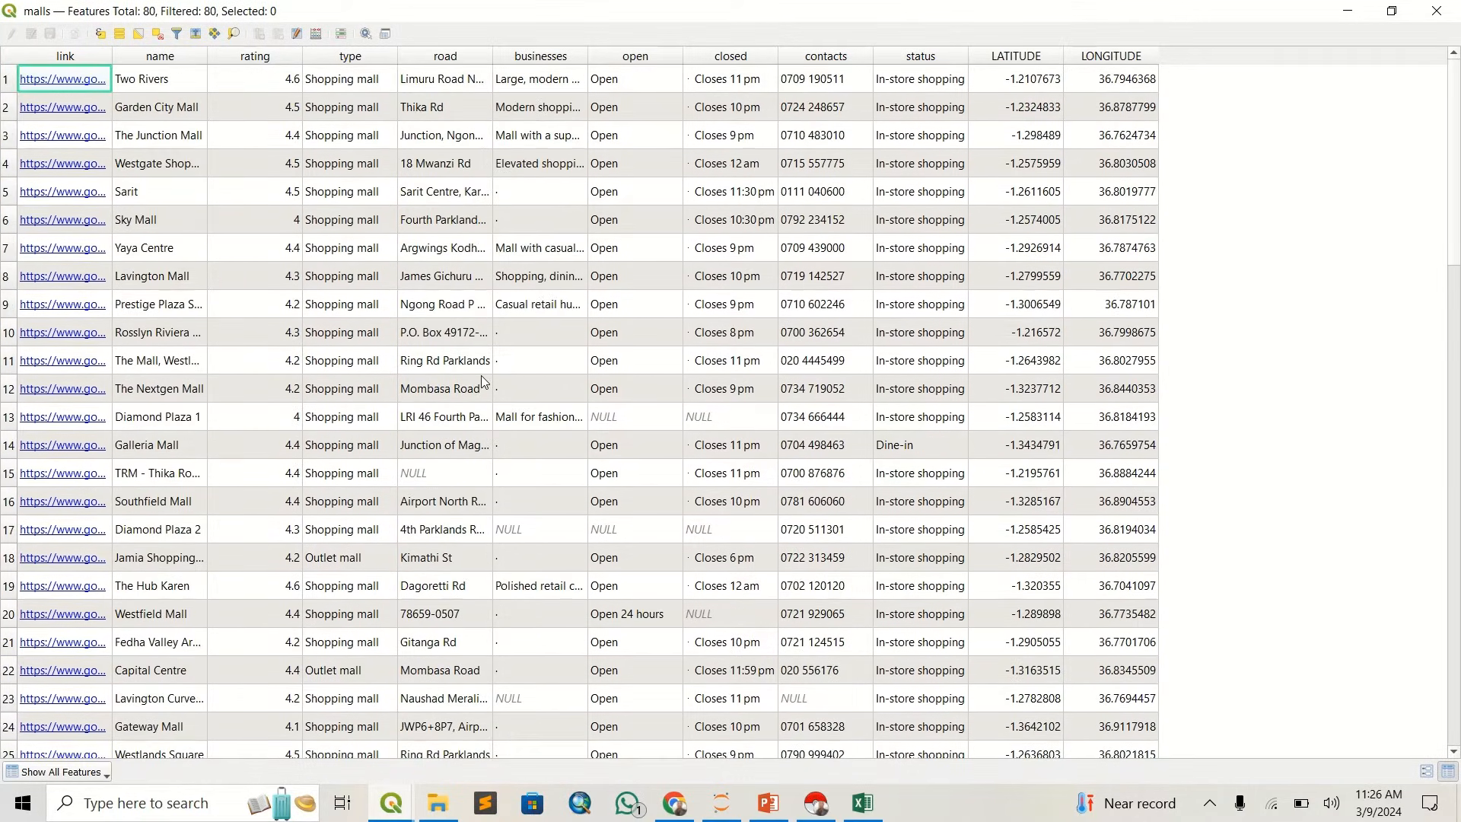
scroll(481, 376, "down", 3)
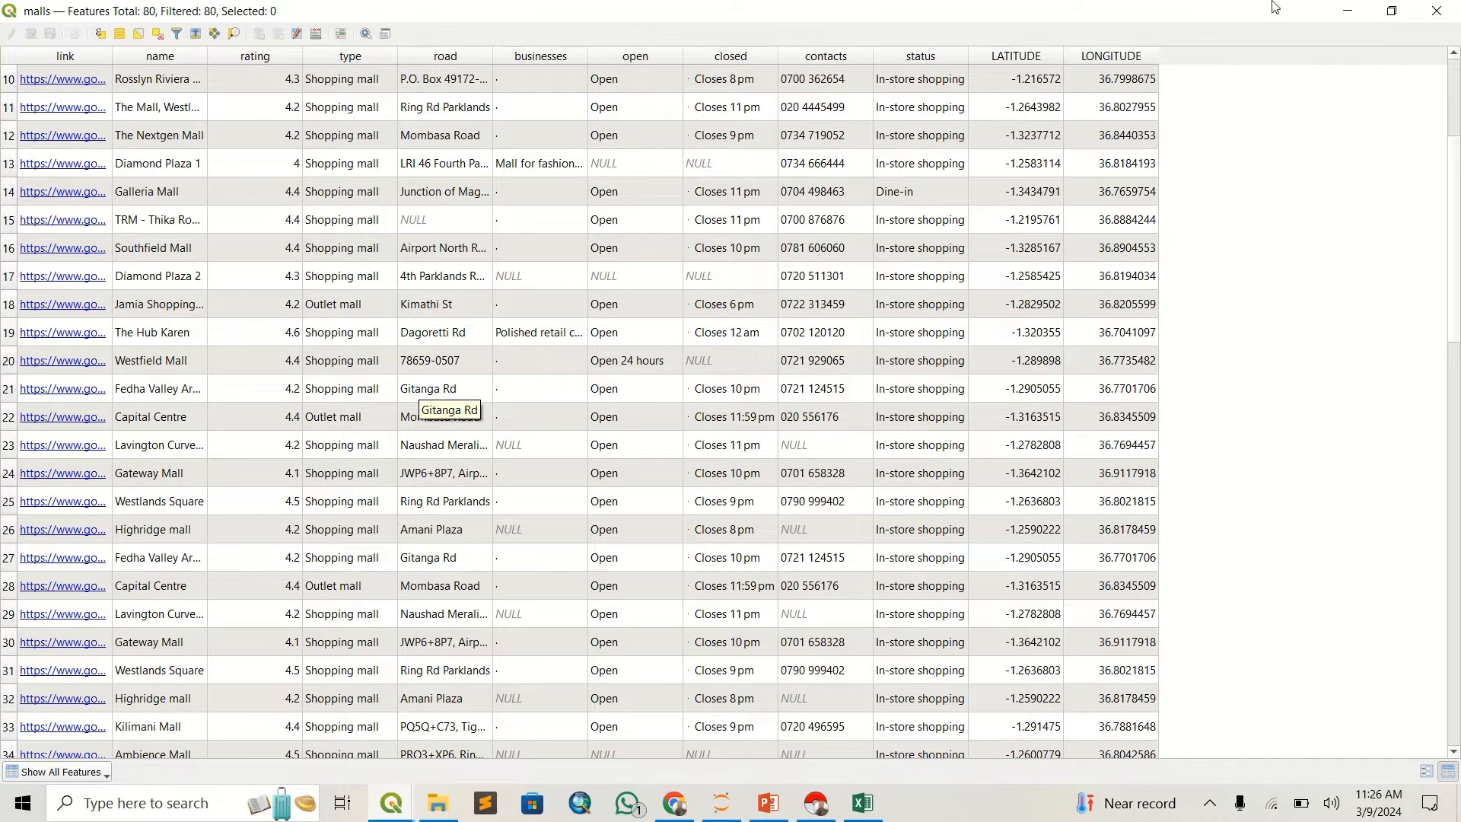
left_click(1437, 11)
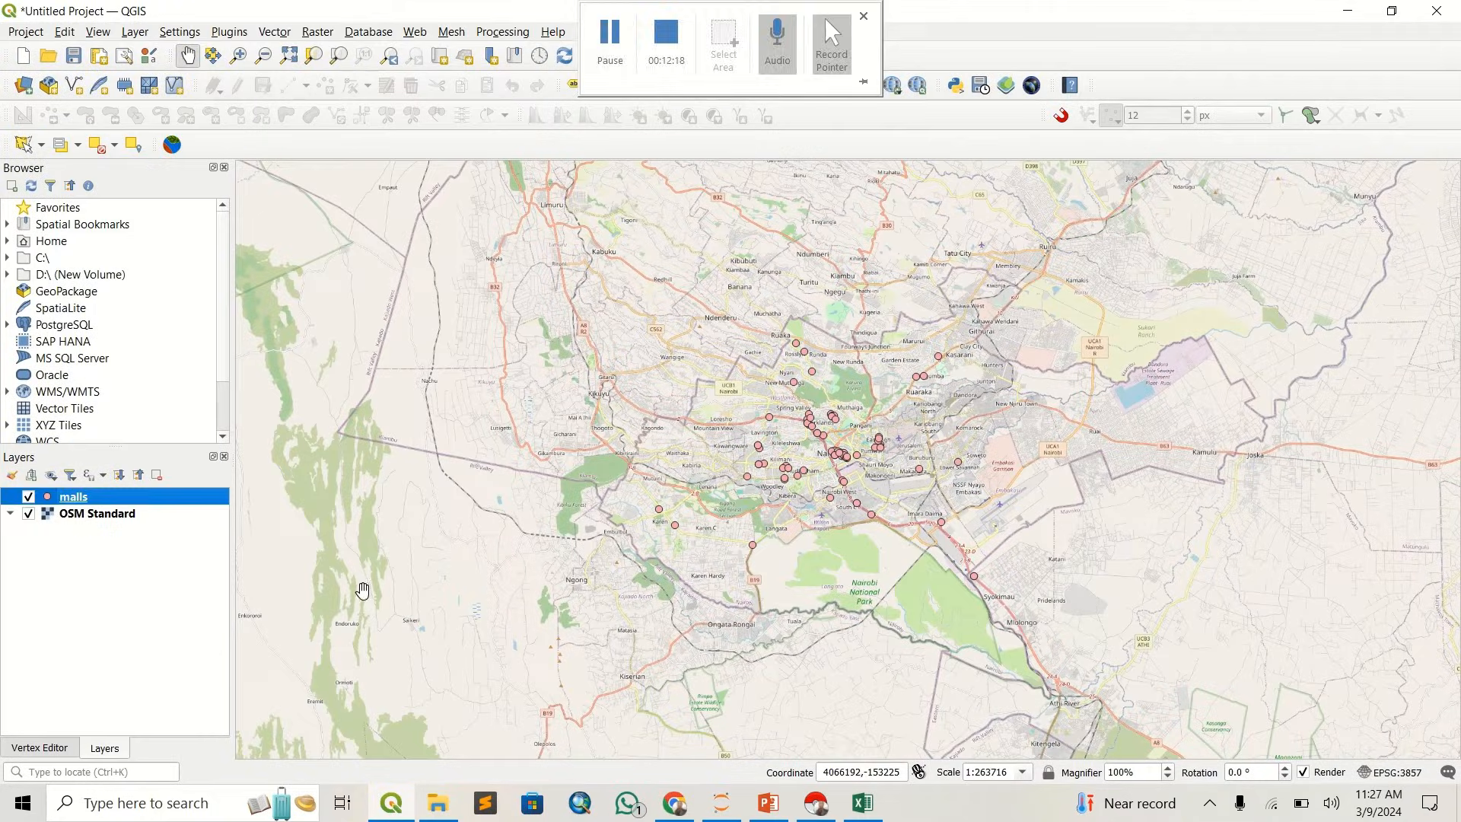
- Style the malls layer with a simple star marker and a bright blue fill color
double_click(48, 499)
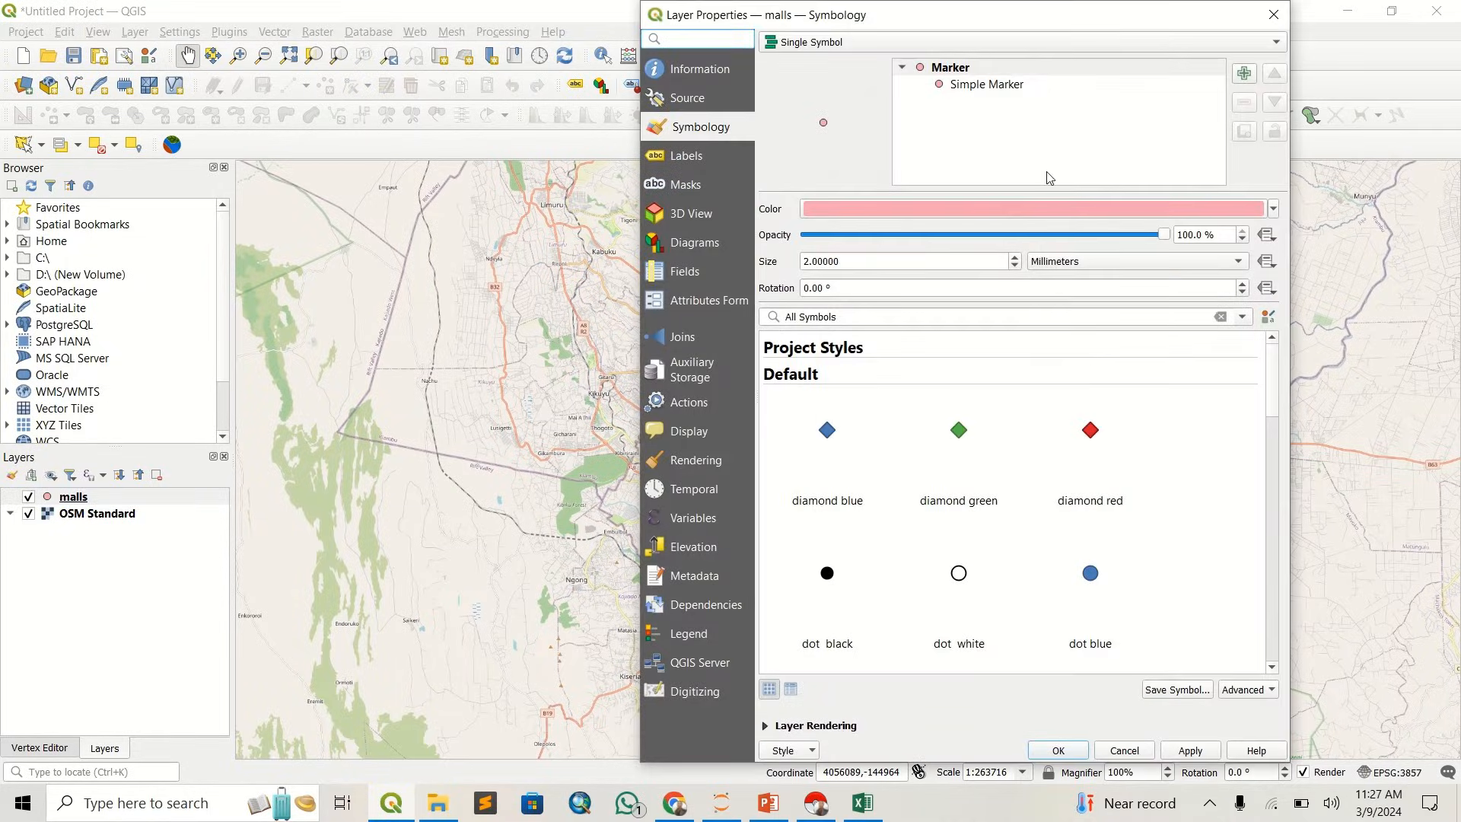
left_click(1014, 90)
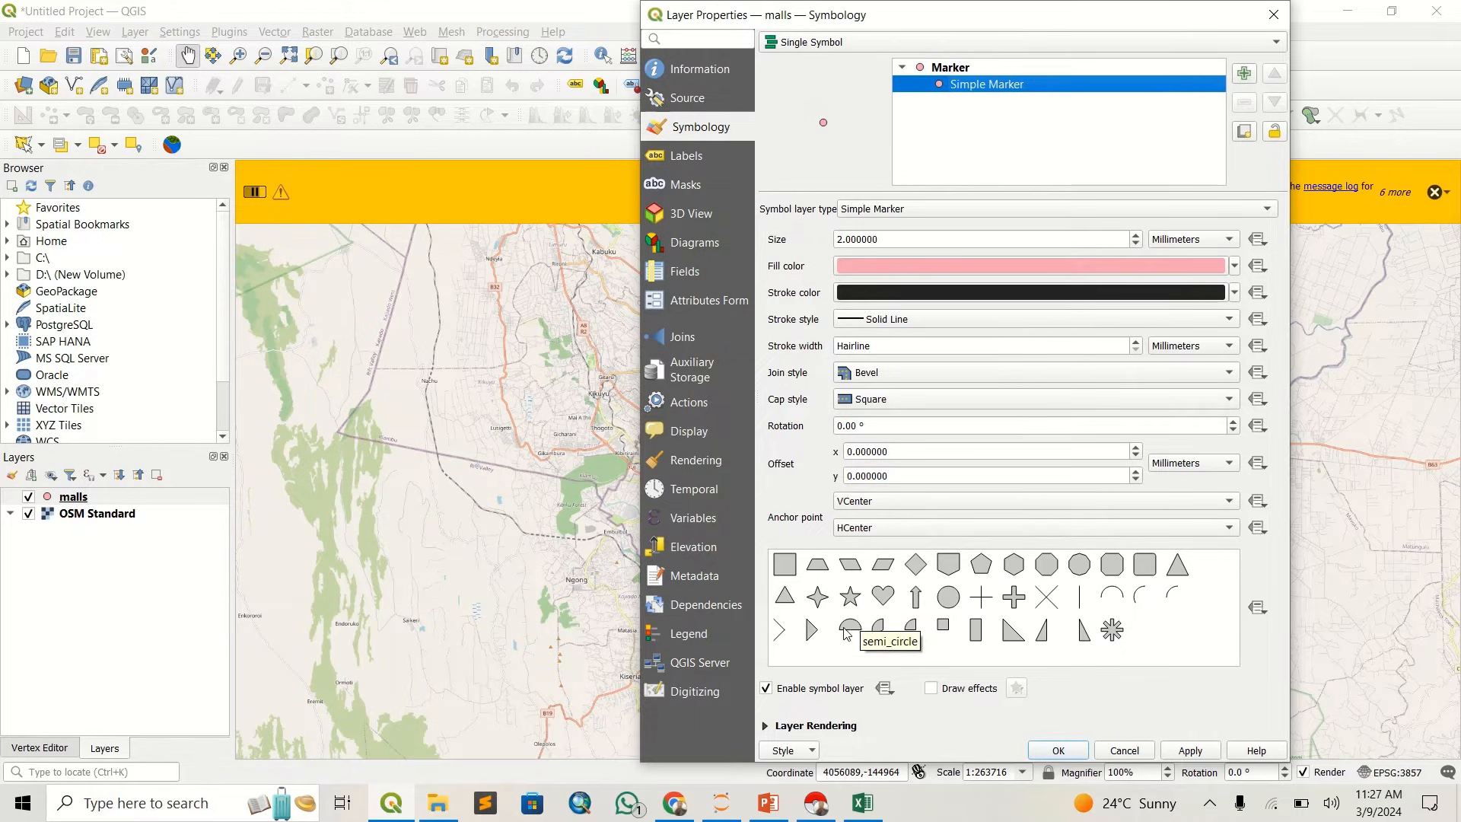
left_click(853, 599)
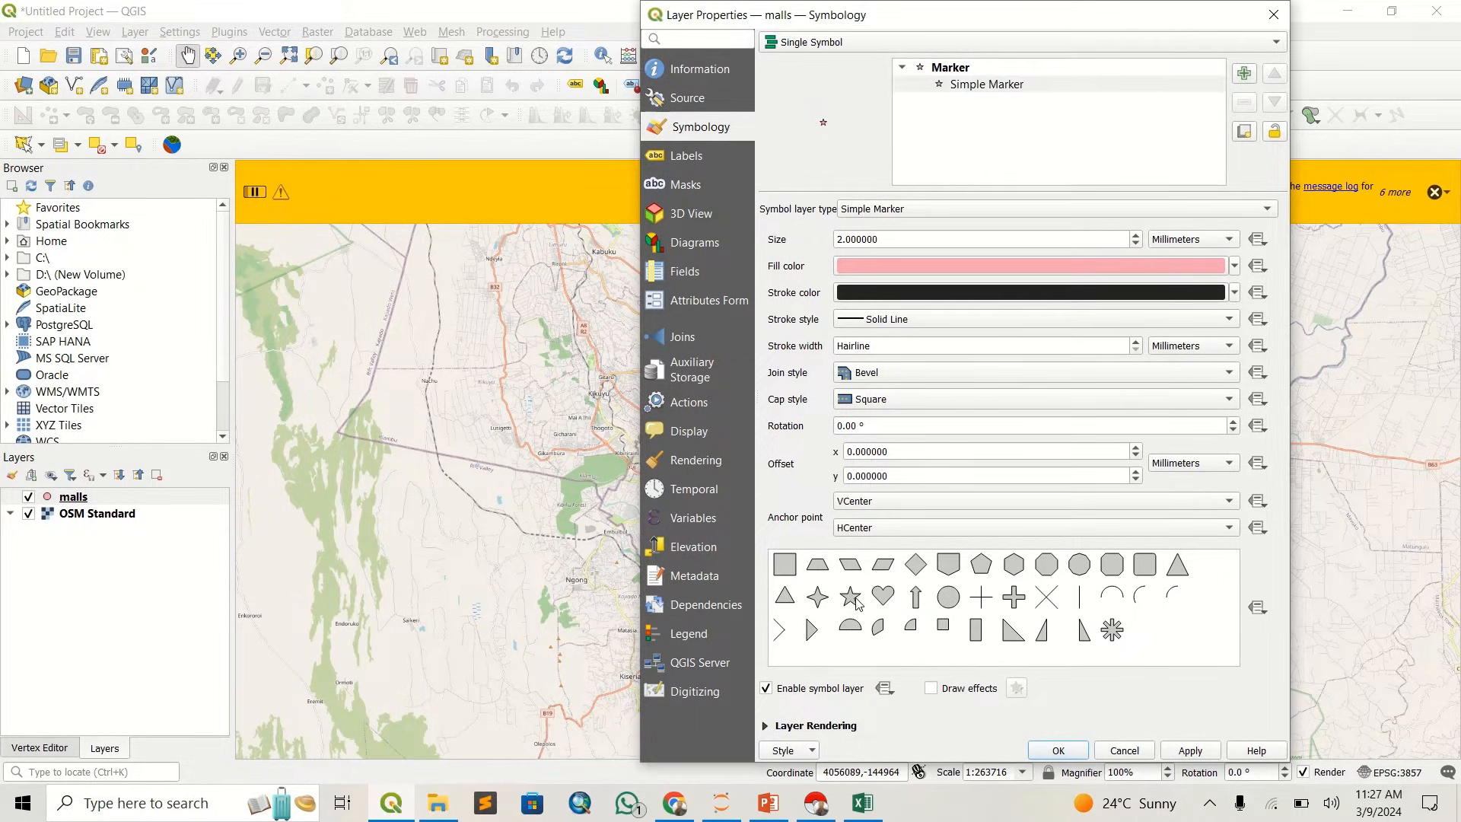
left_click(1233, 267)
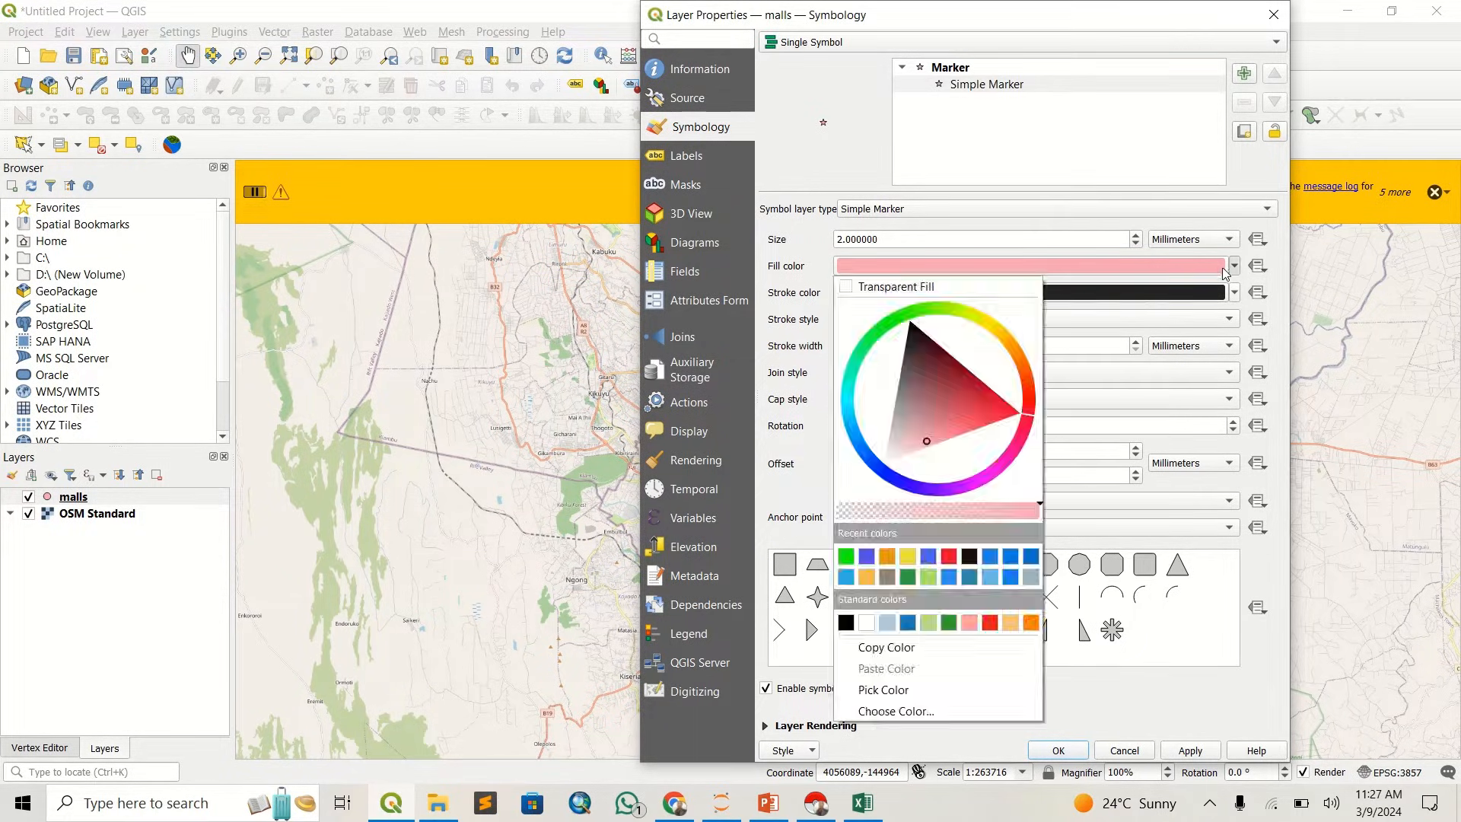
left_click(870, 467)
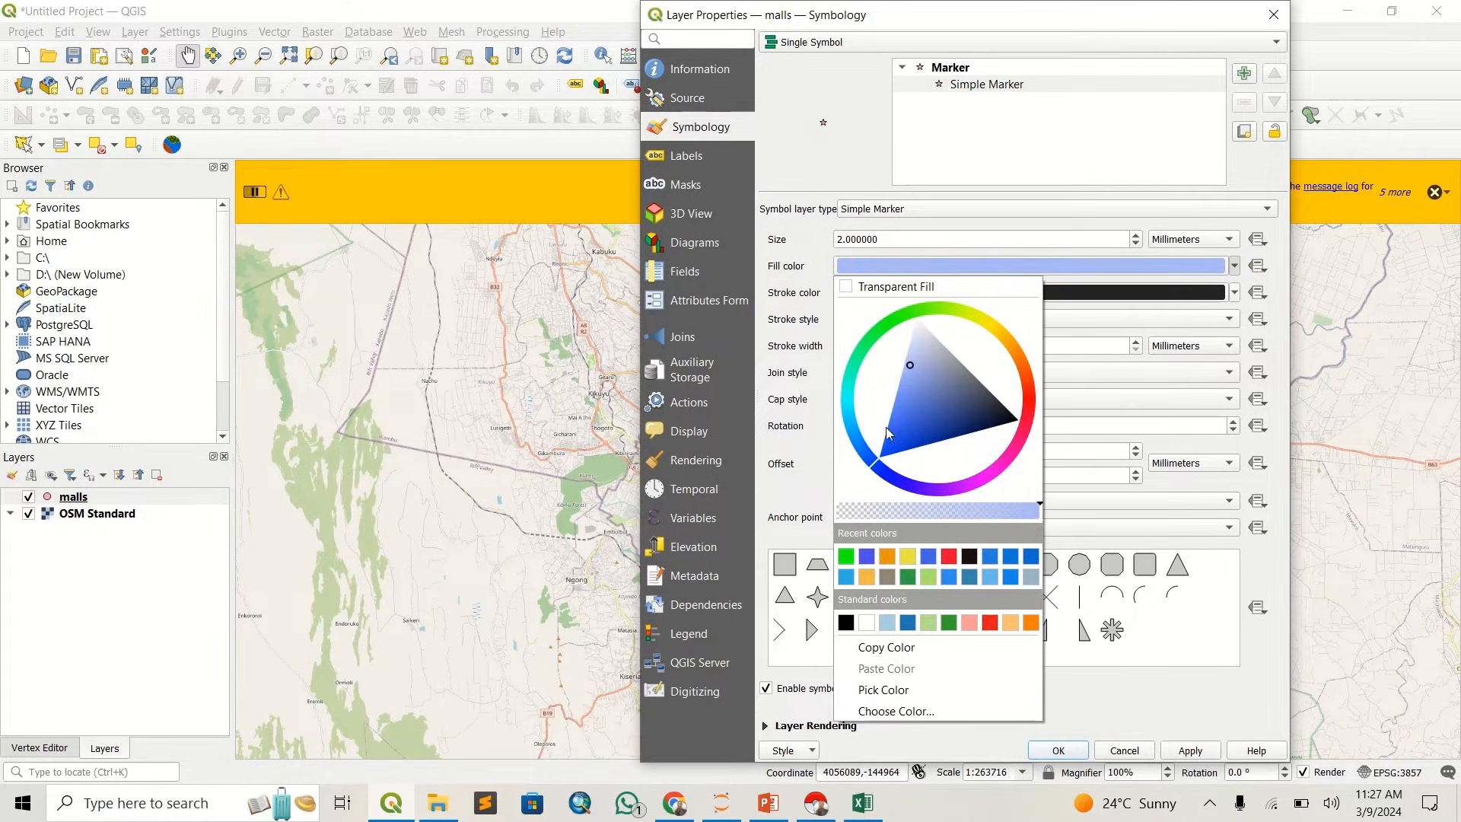
left_click_drag(898, 427, 903, 438)
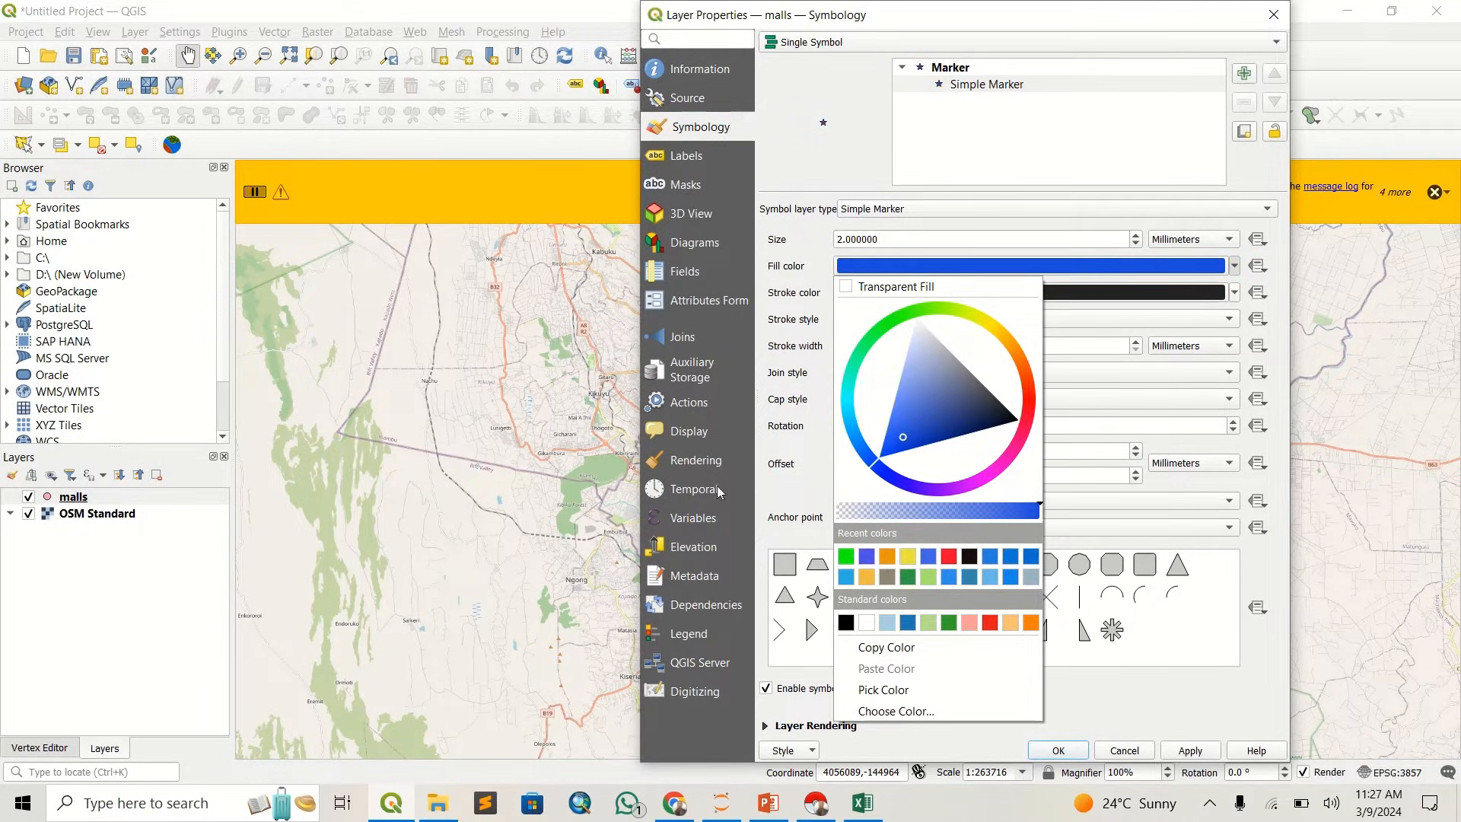
left_click(1137, 718)
left_click(1177, 752)
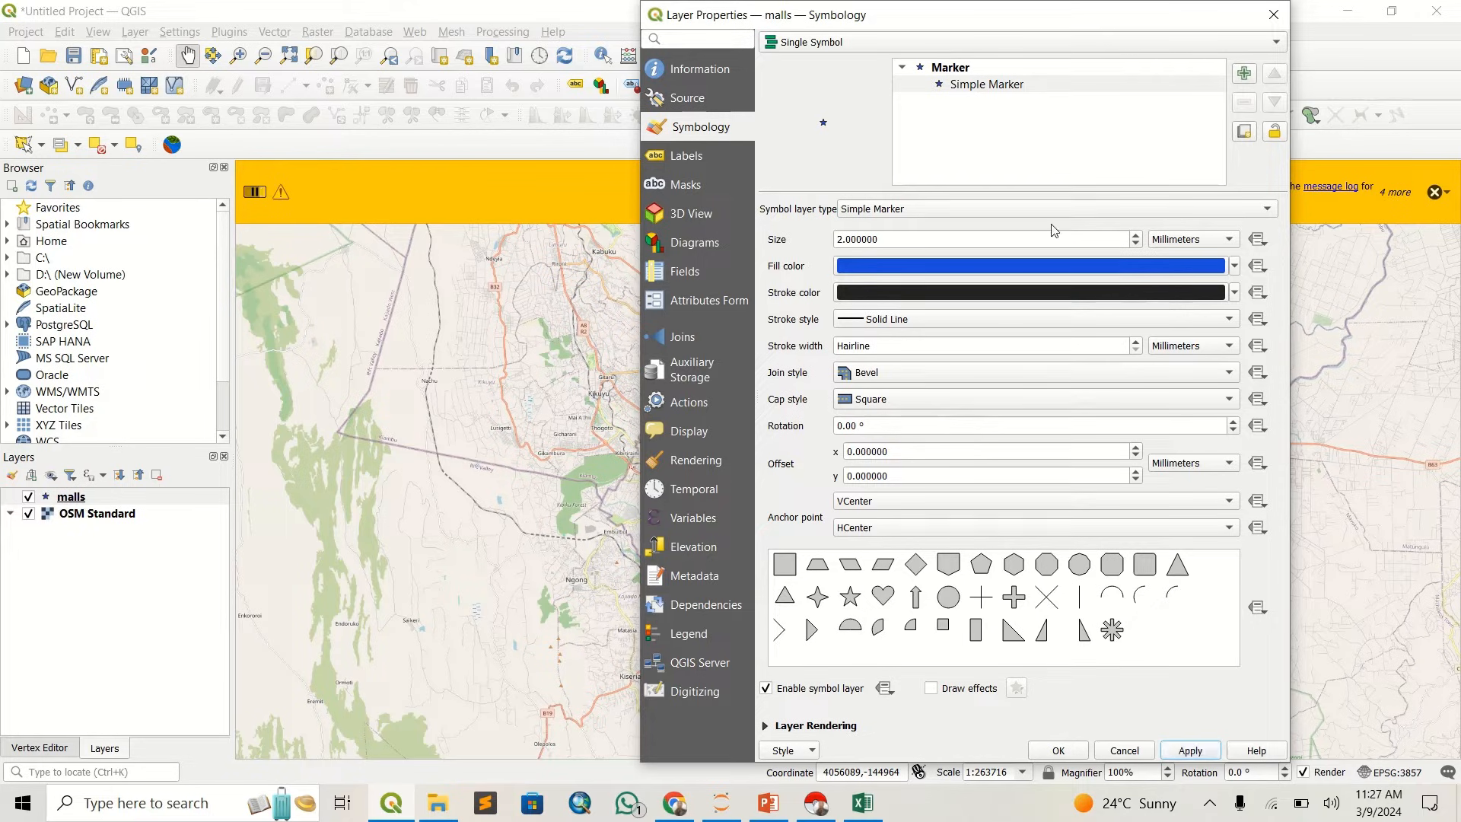
left_click_drag(1035, 20, 528, 58)
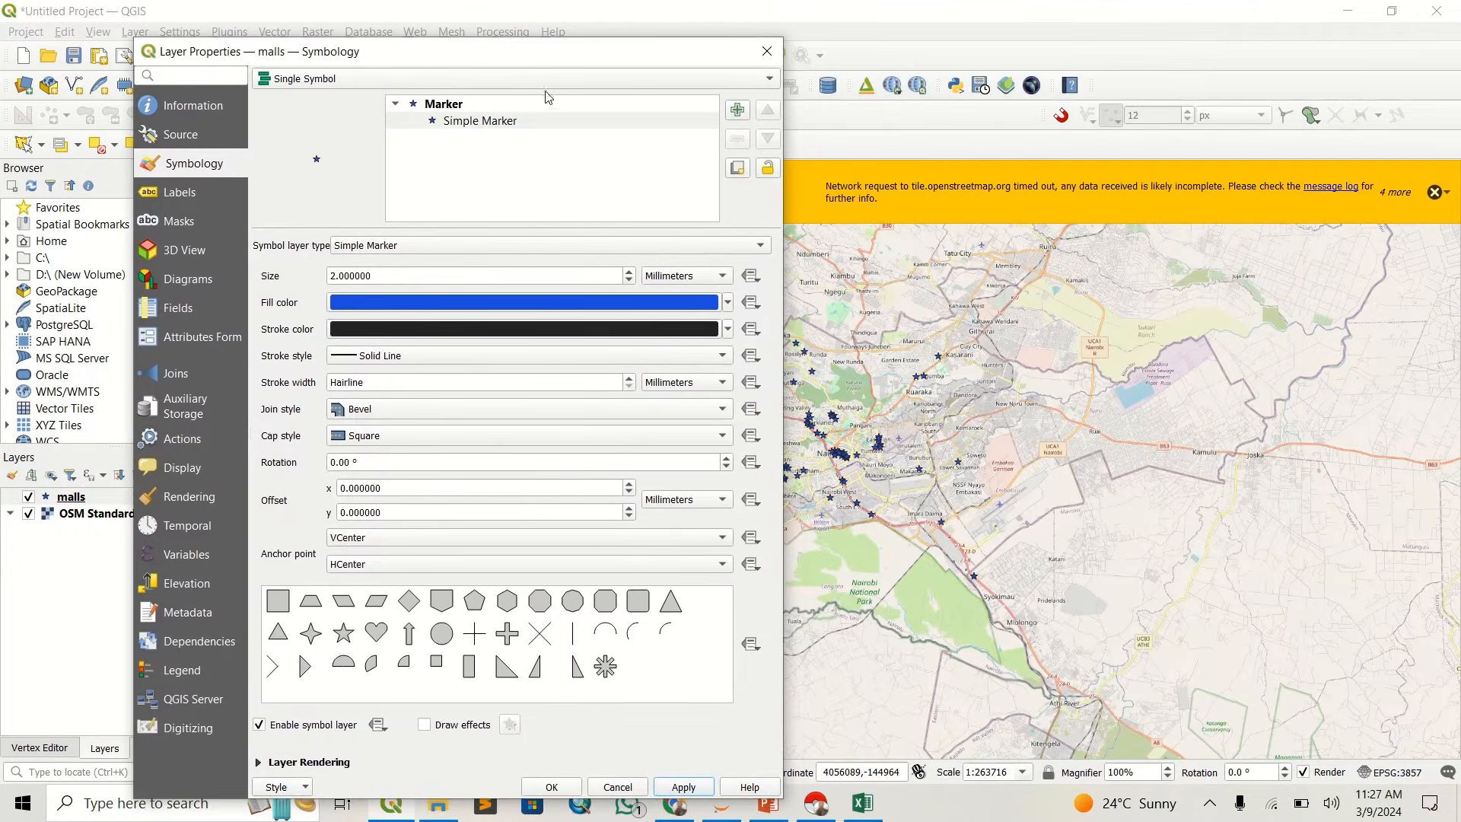
left_click(552, 787)
- Dismiss the network timeout messages and check how the star markers read over the Nairobi basemap at different scales
scroll(935, 426, "down", 1)
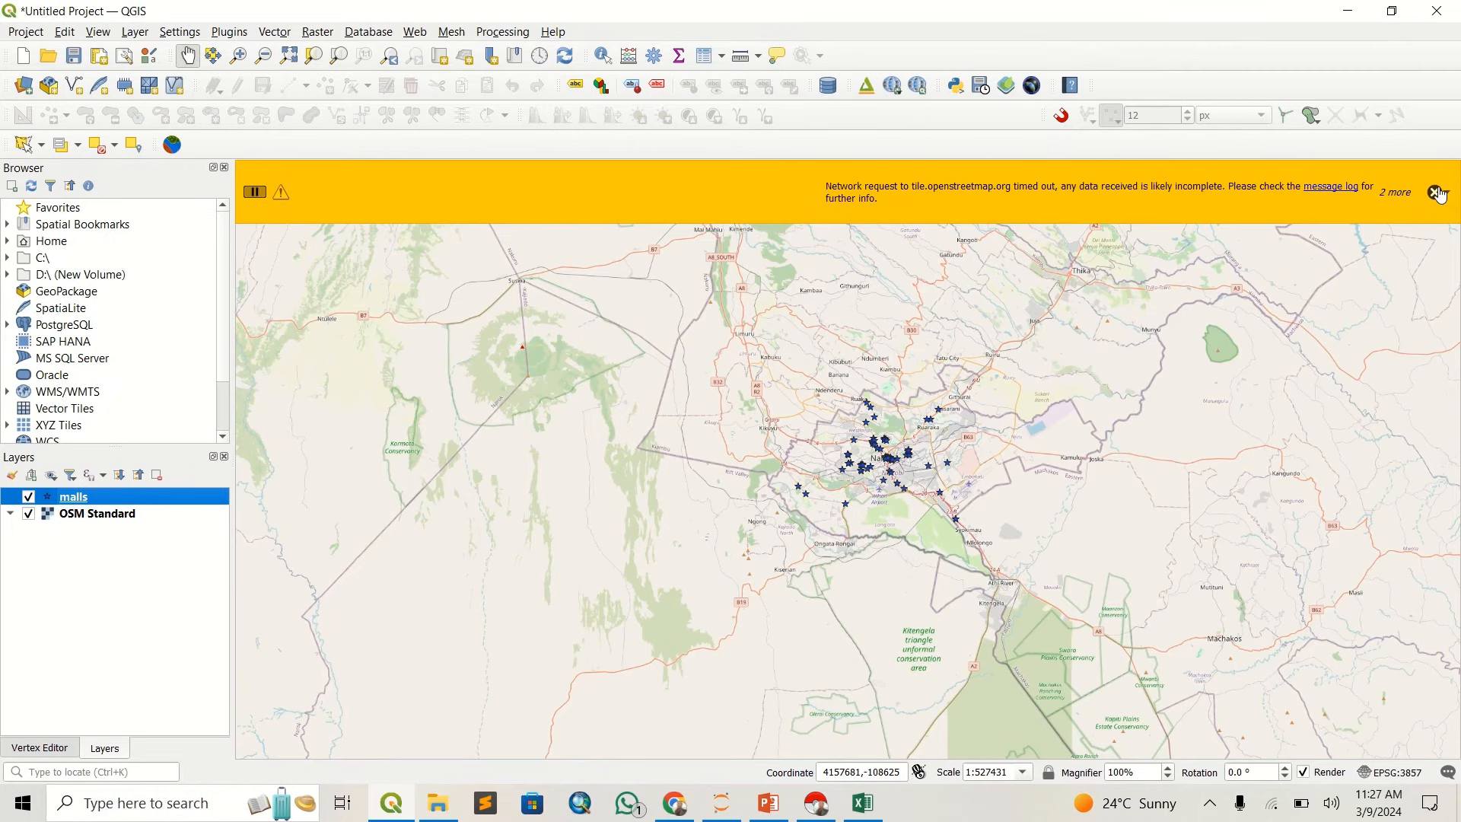
left_click(1440, 193)
scroll(955, 427, "up", 1)
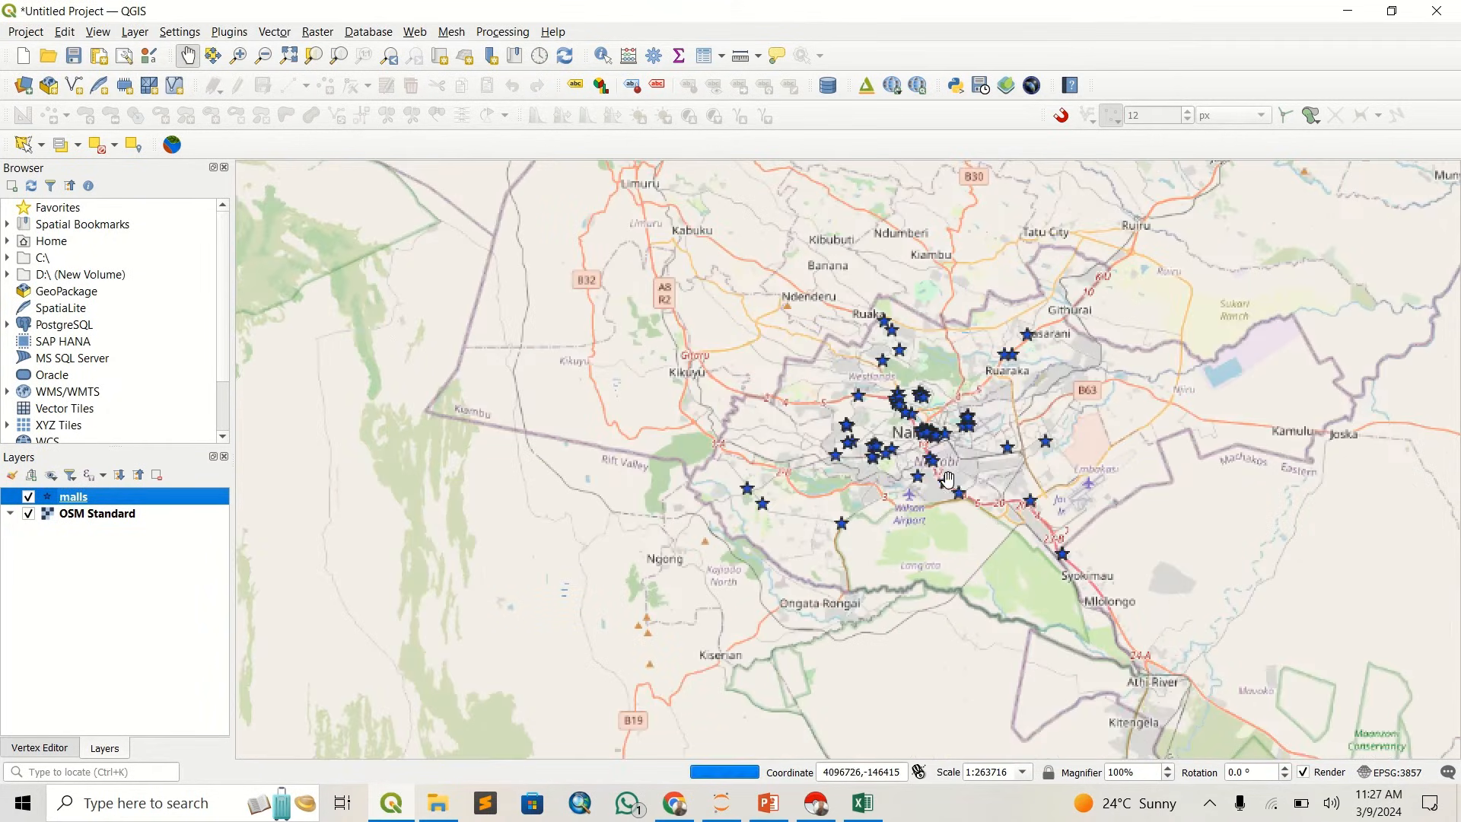
scroll(921, 425, "up", 2)
scroll(913, 440, "down", 1)
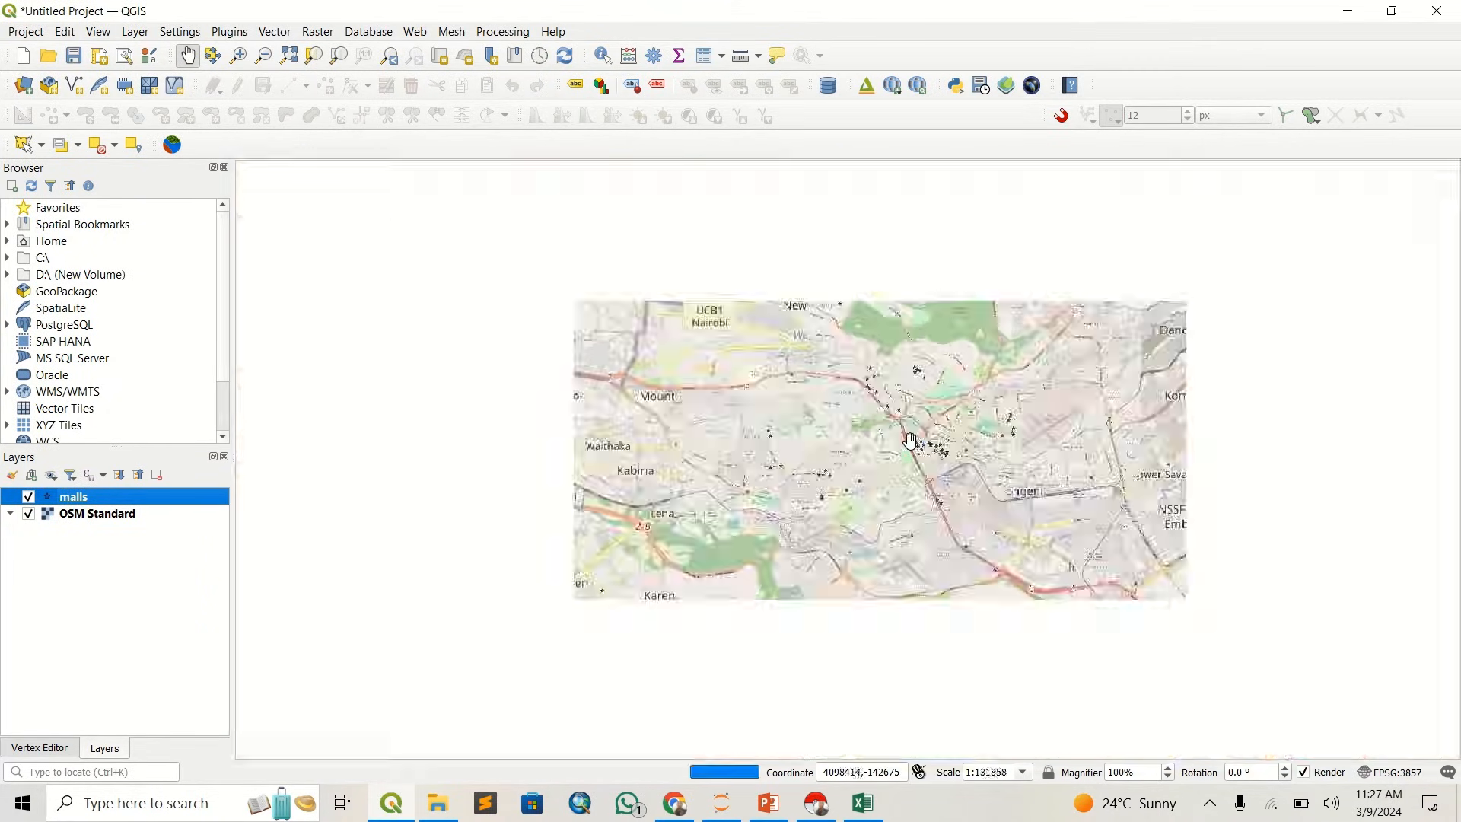
left_click_drag(975, 391, 793, 446)
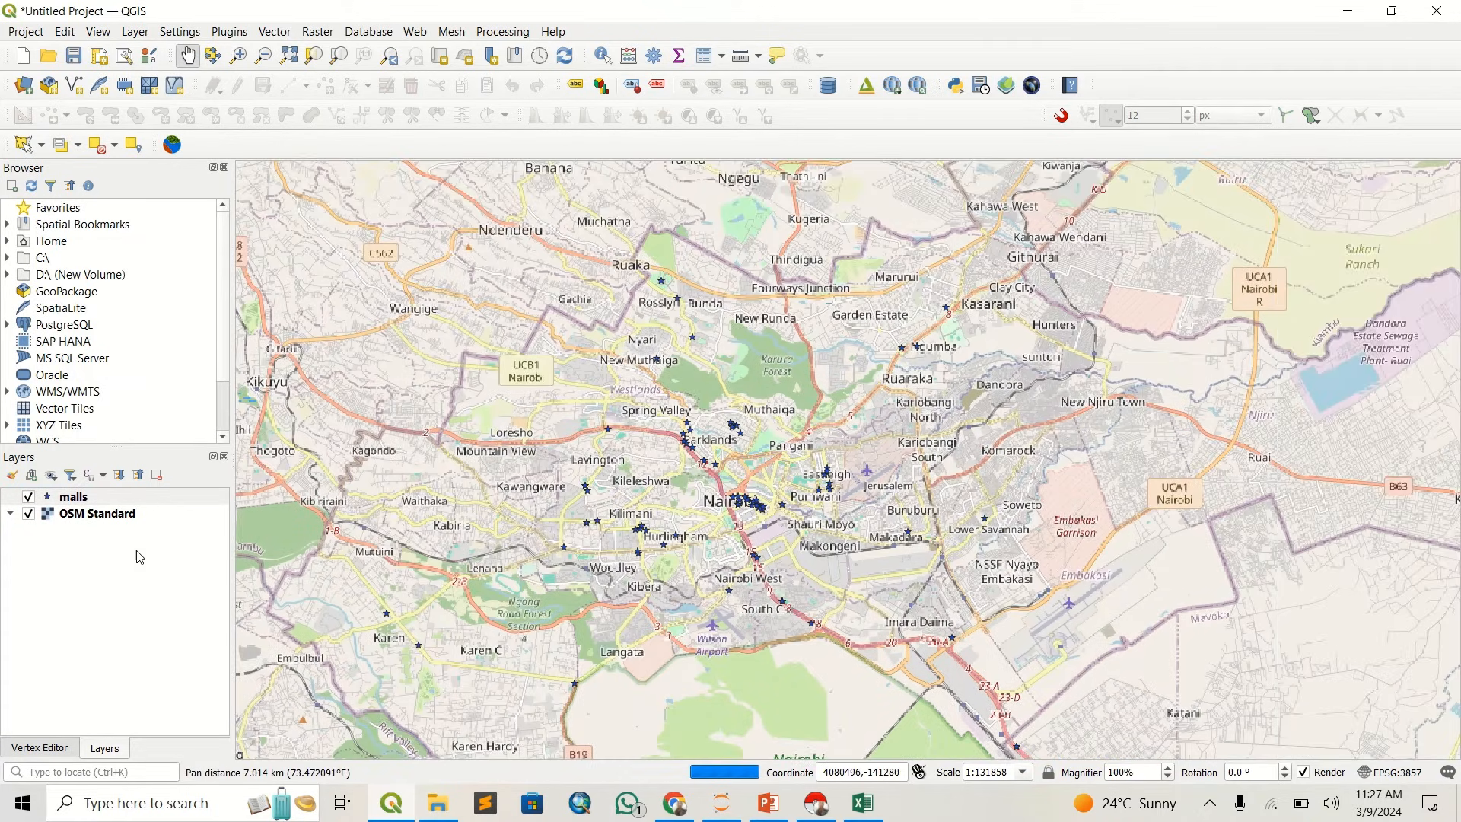
- Enlarge the malls layer's star markers, trying a size of 5 mm and settling on 4 mm
left_click(50, 502)
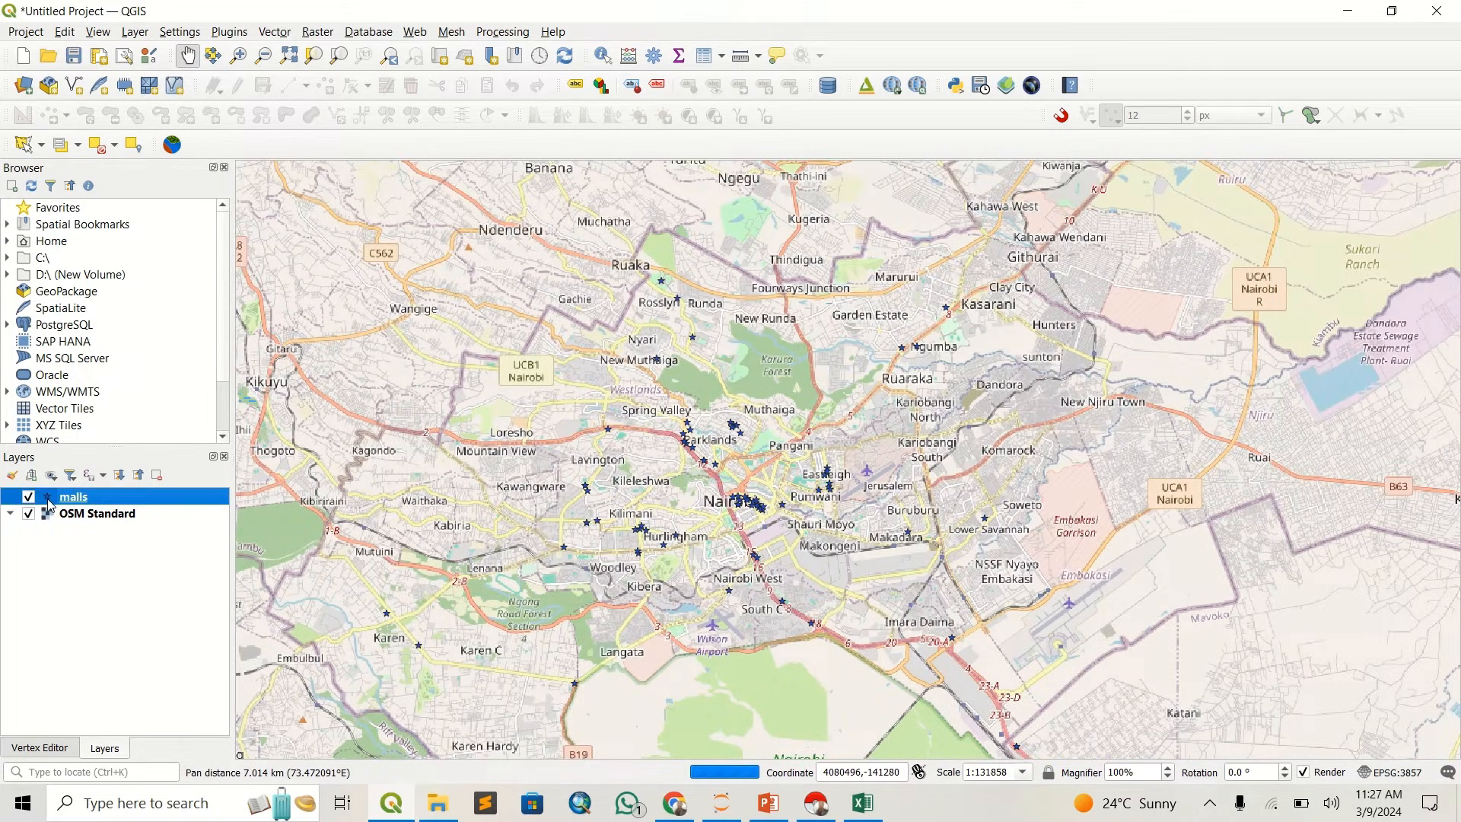
double_click(49, 504)
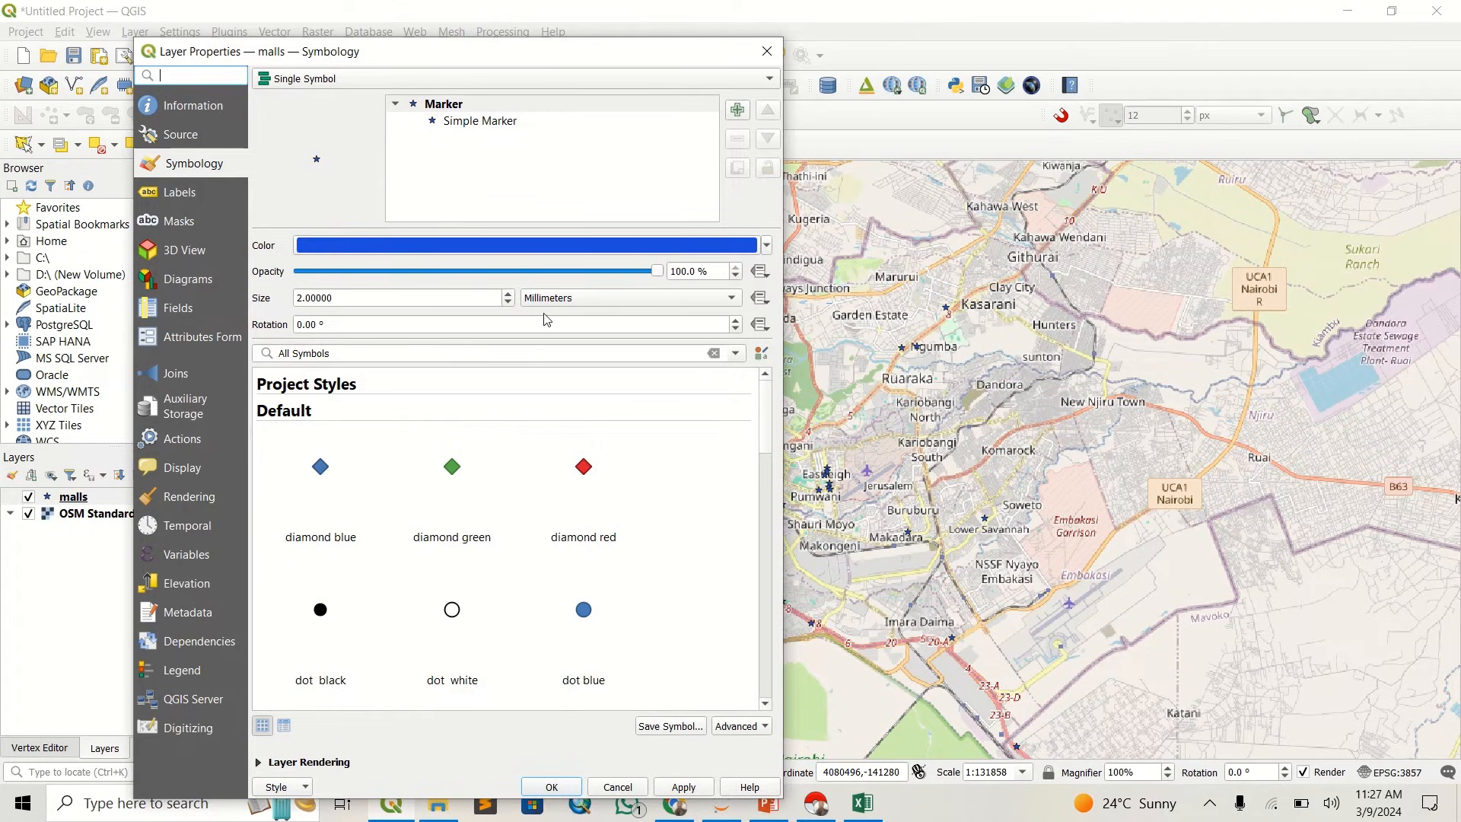
left_click(464, 123)
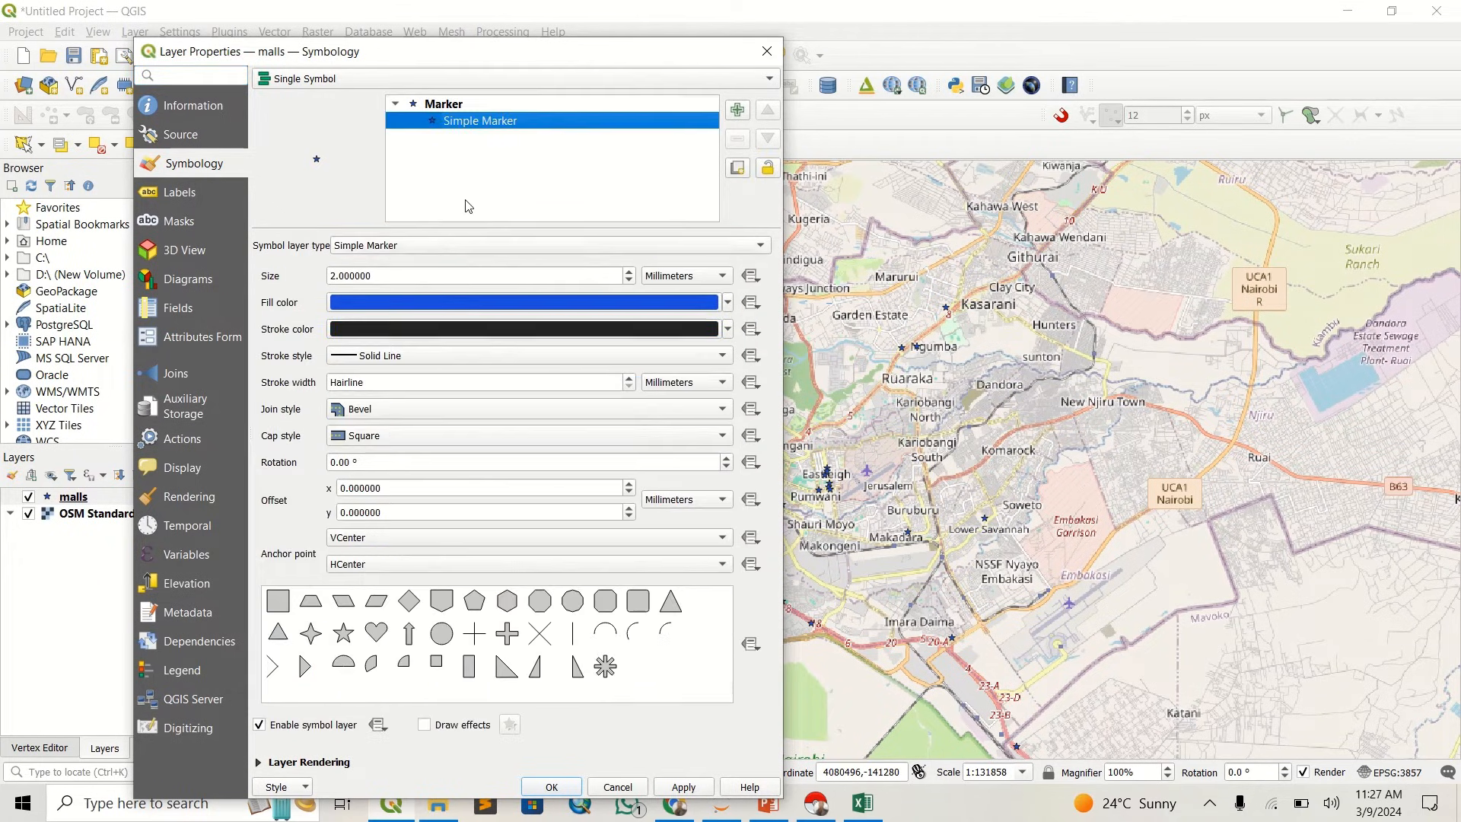
left_click(334, 273)
type("5")
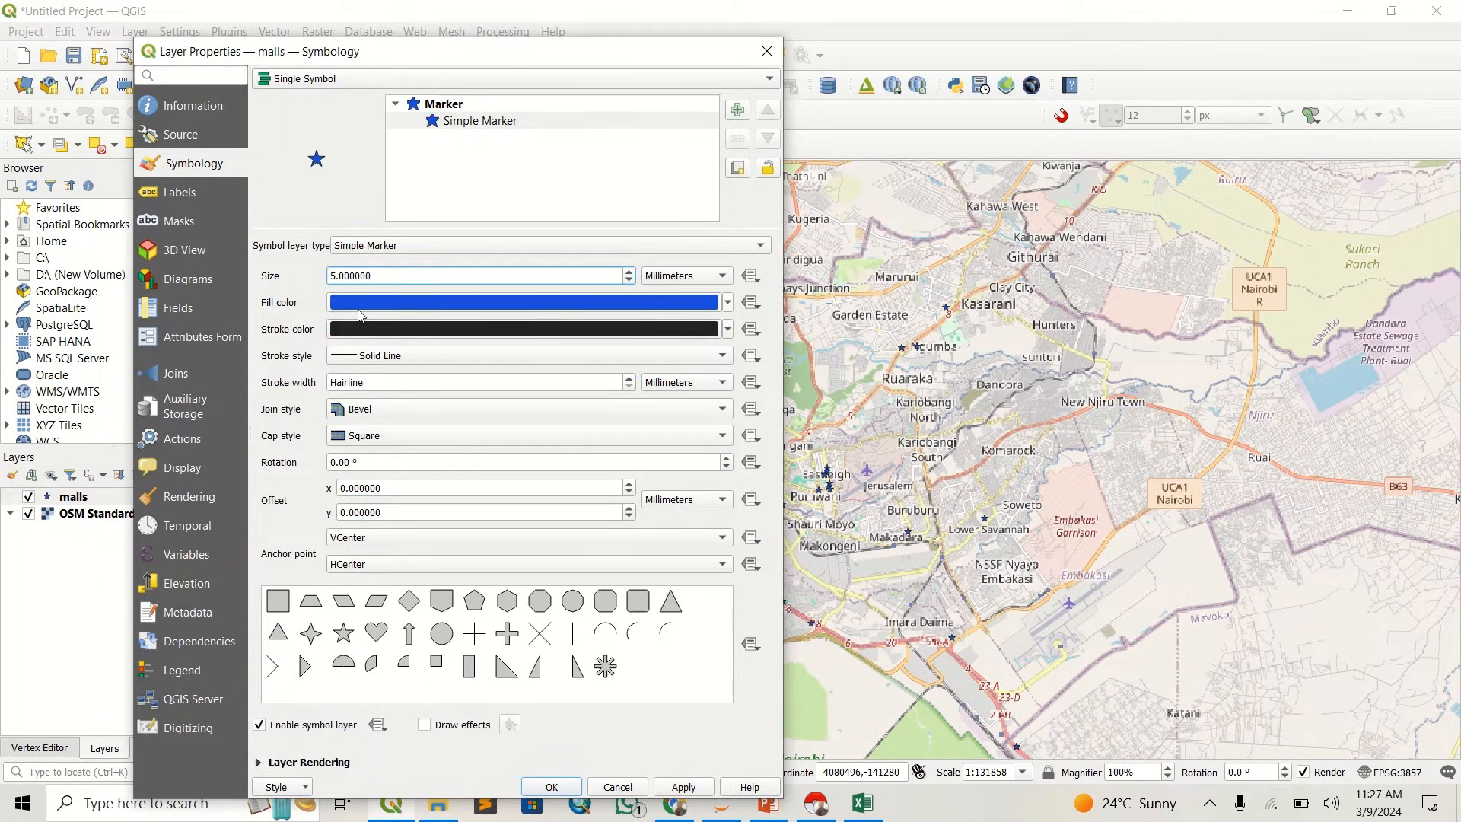
left_click(672, 790)
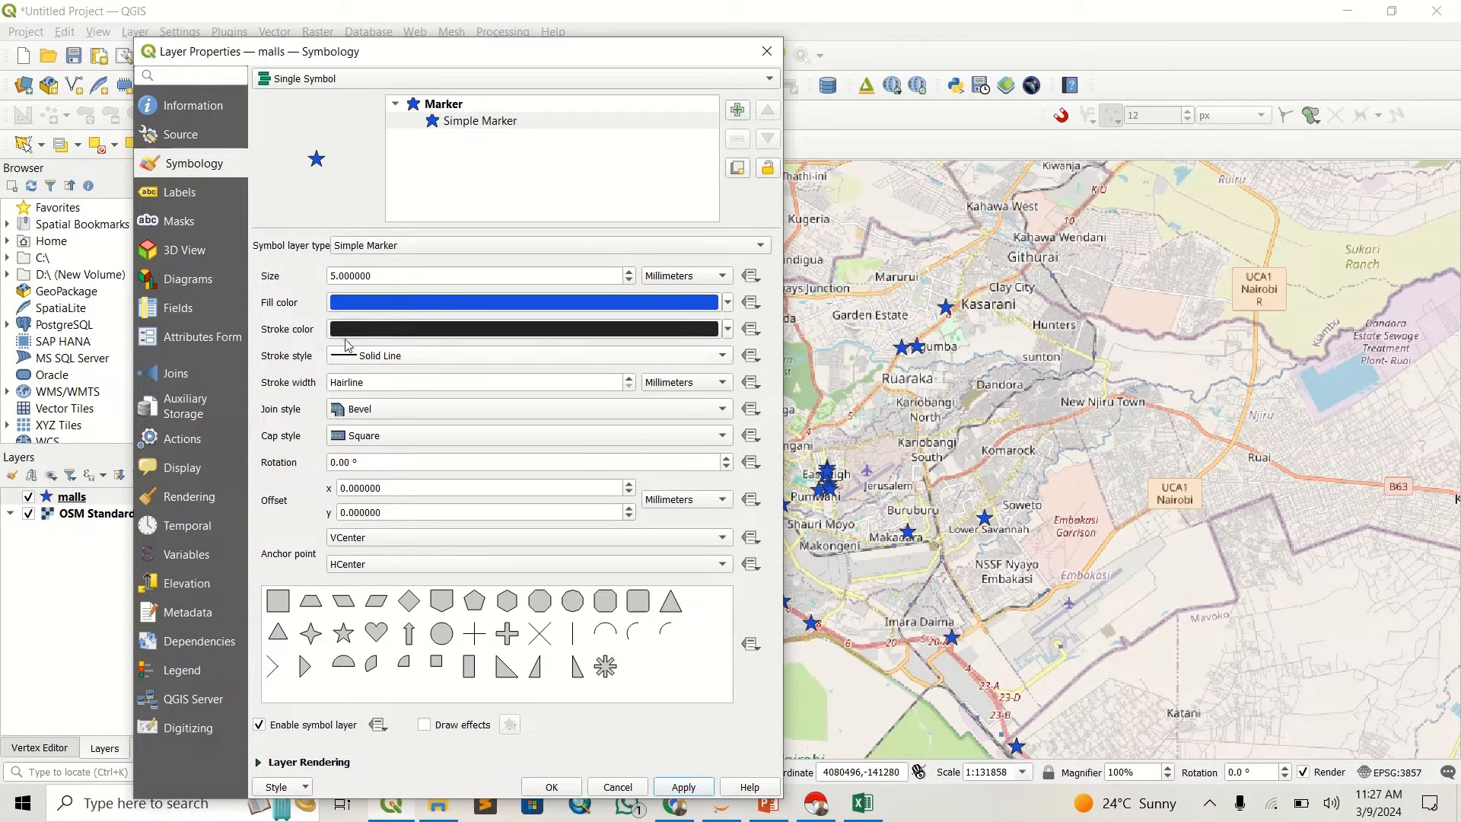
left_click(332, 275)
key("Delete")
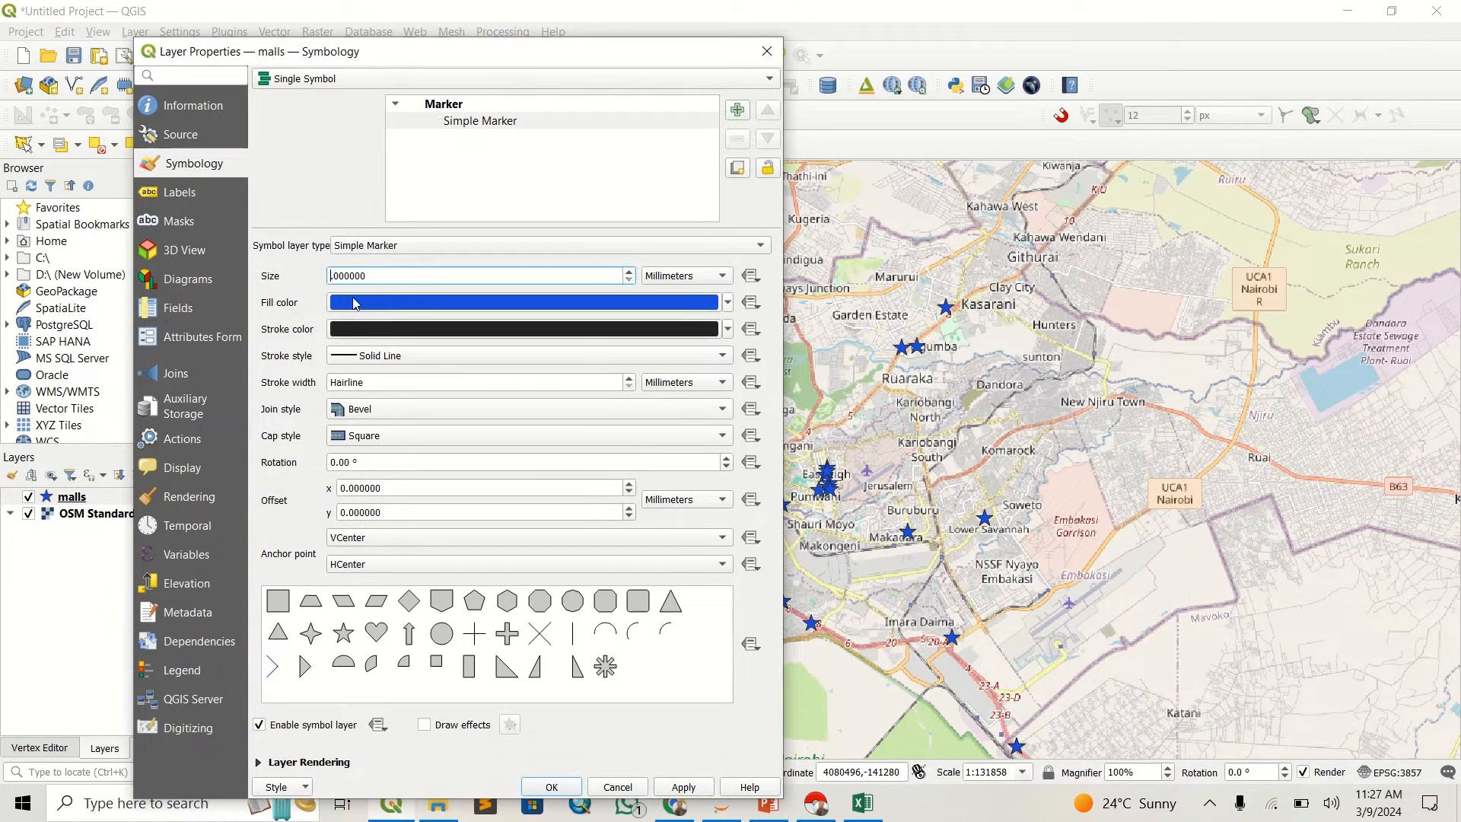
type("4")
left_click(712, 788)
left_click(556, 790)
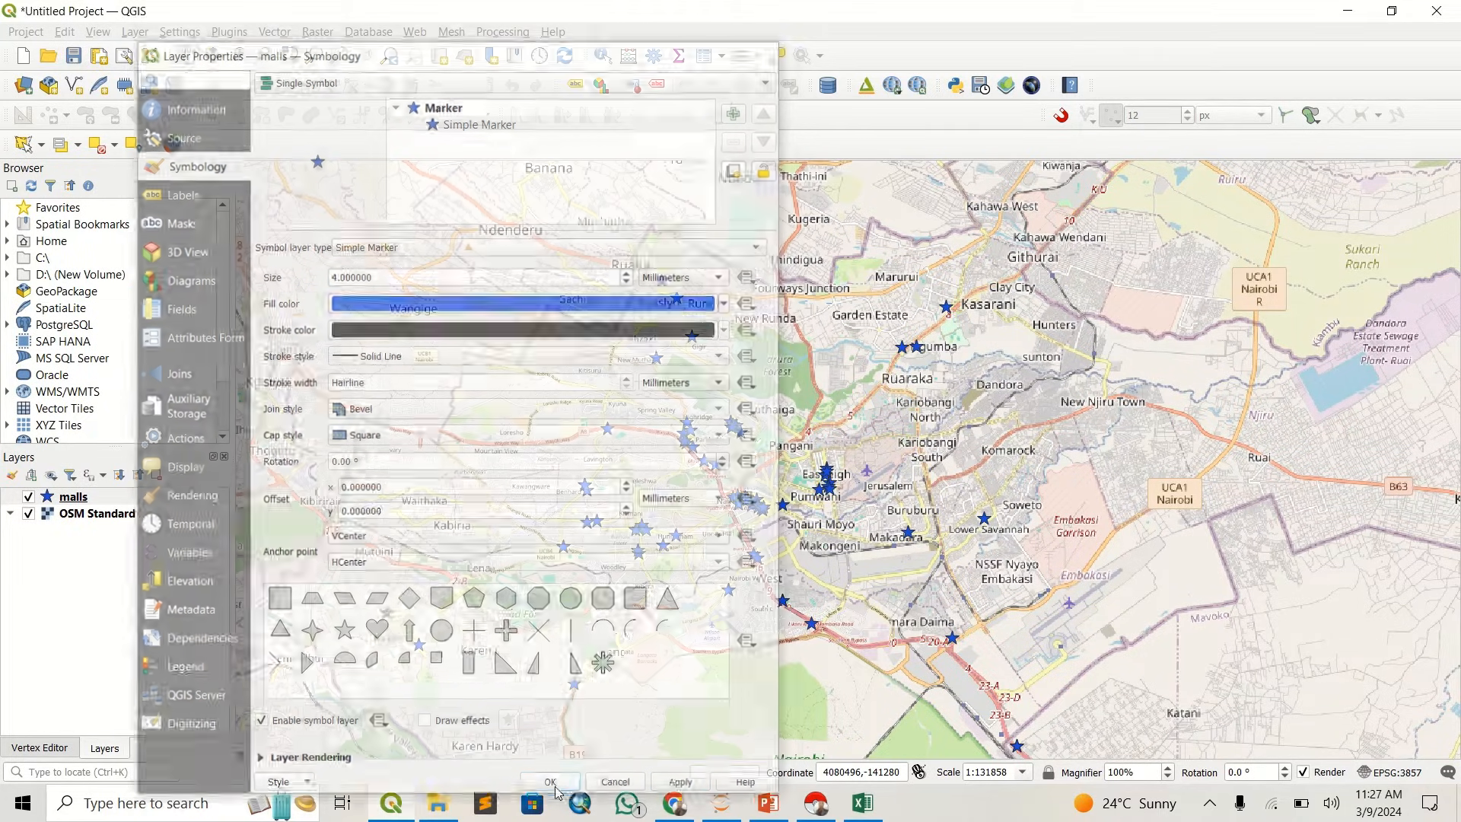
- Examine the mall locations around Westlands, Parklands and Highridge against the streets of the OSM Standard basemap
scroll(600, 396, "down", 1)
scroll(652, 420, "up", 1)
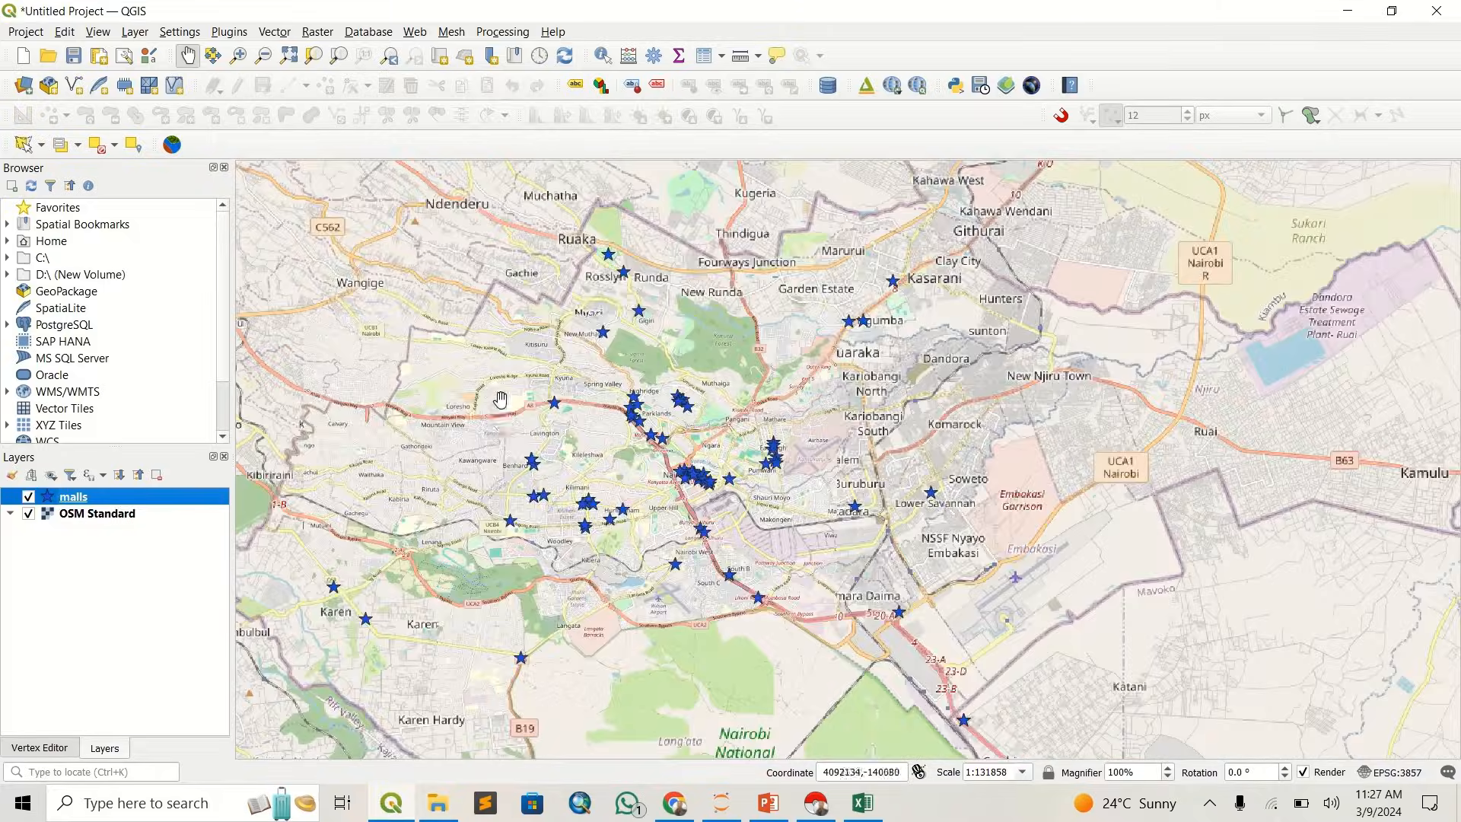
scroll(525, 435, "up", 3)
scroll(922, 263, "down", 1)
left_click_drag(1035, 305, 647, 533)
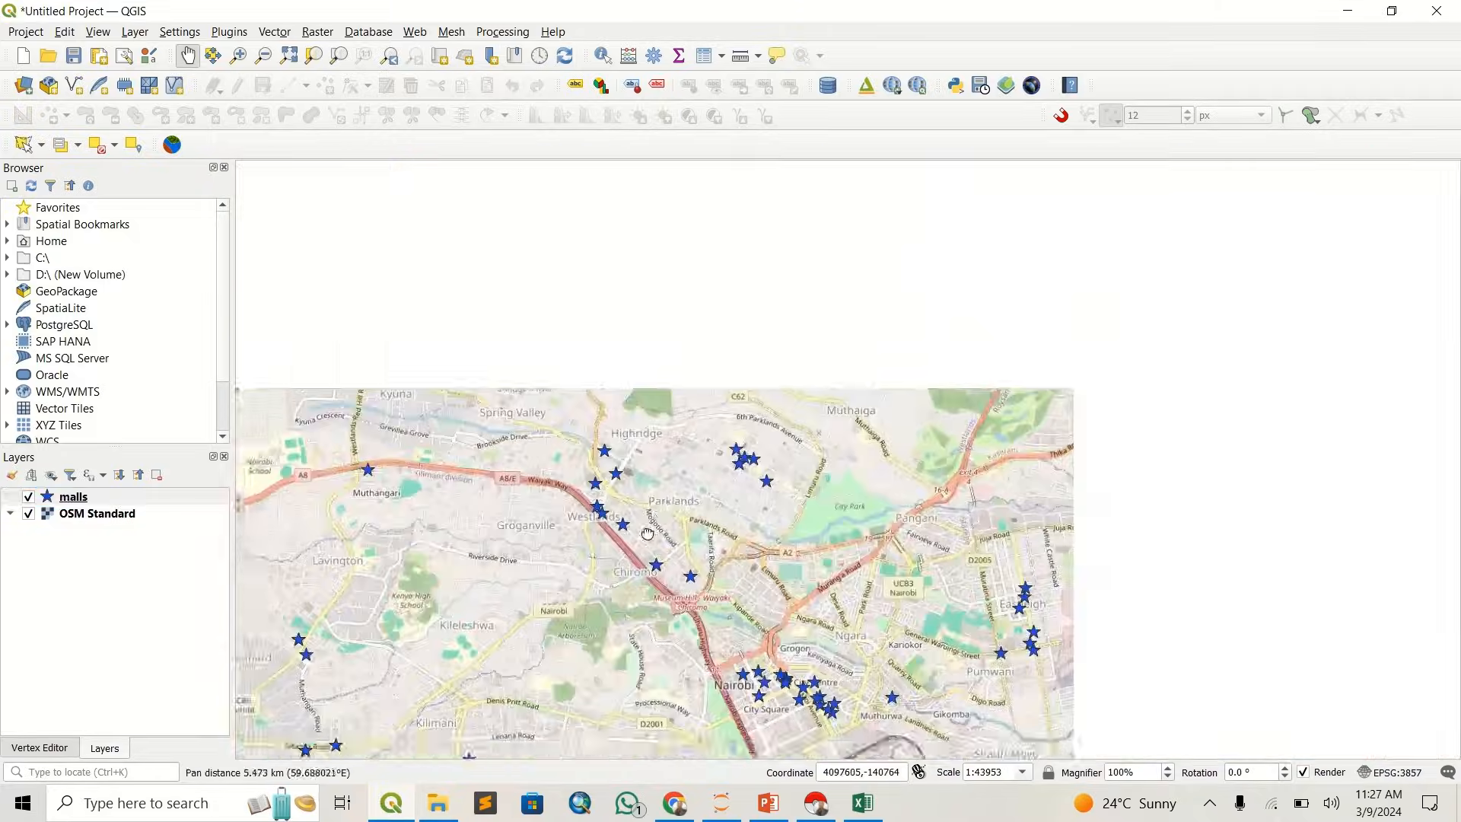
scroll(642, 517, "up", 3)
left_click_drag(482, 378, 799, 427)
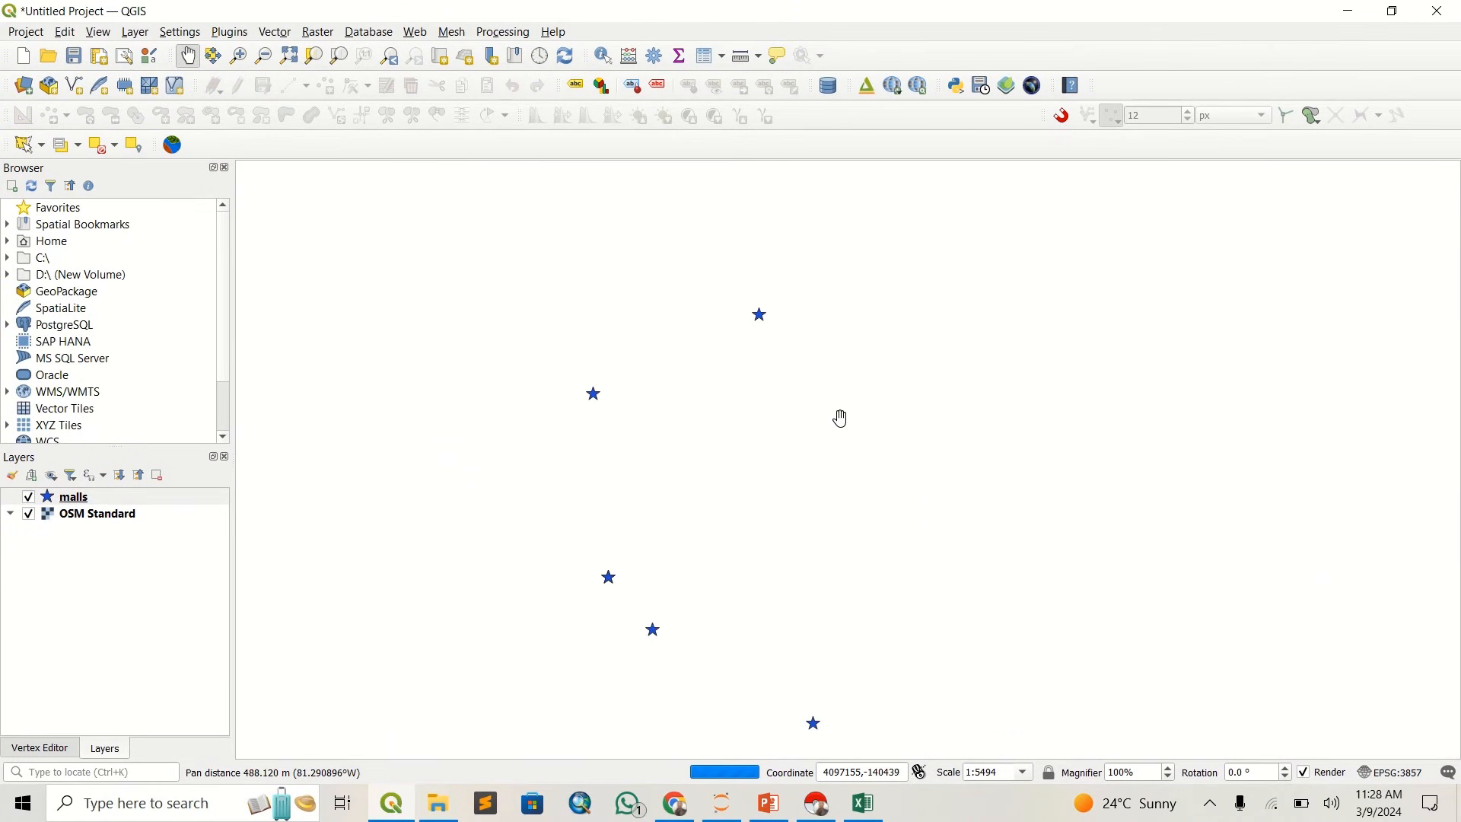
scroll(842, 419, "down", 1)
left_click_drag(812, 592, 769, 399)
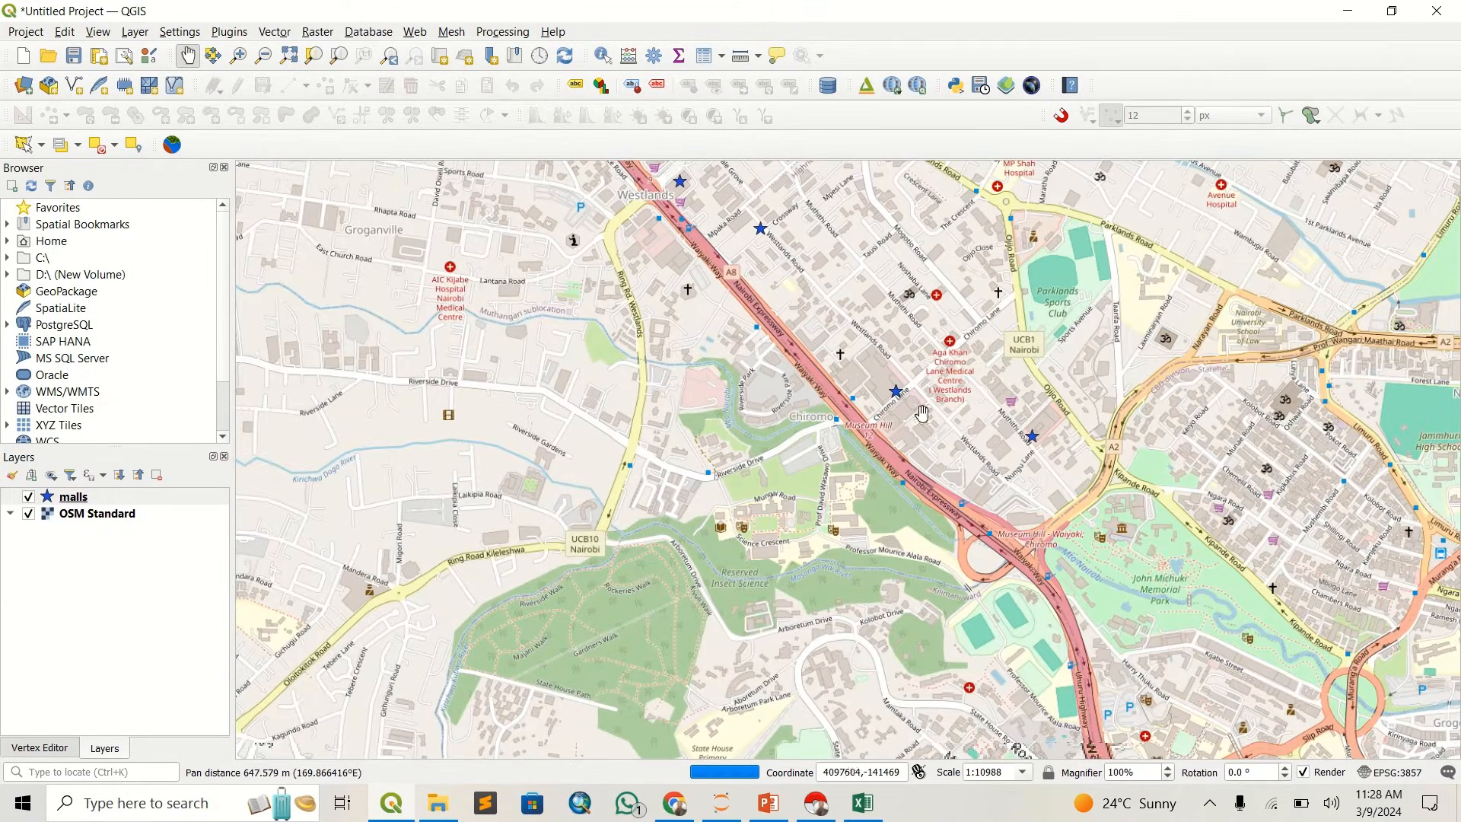
left_click_drag(538, 663, 493, 764)
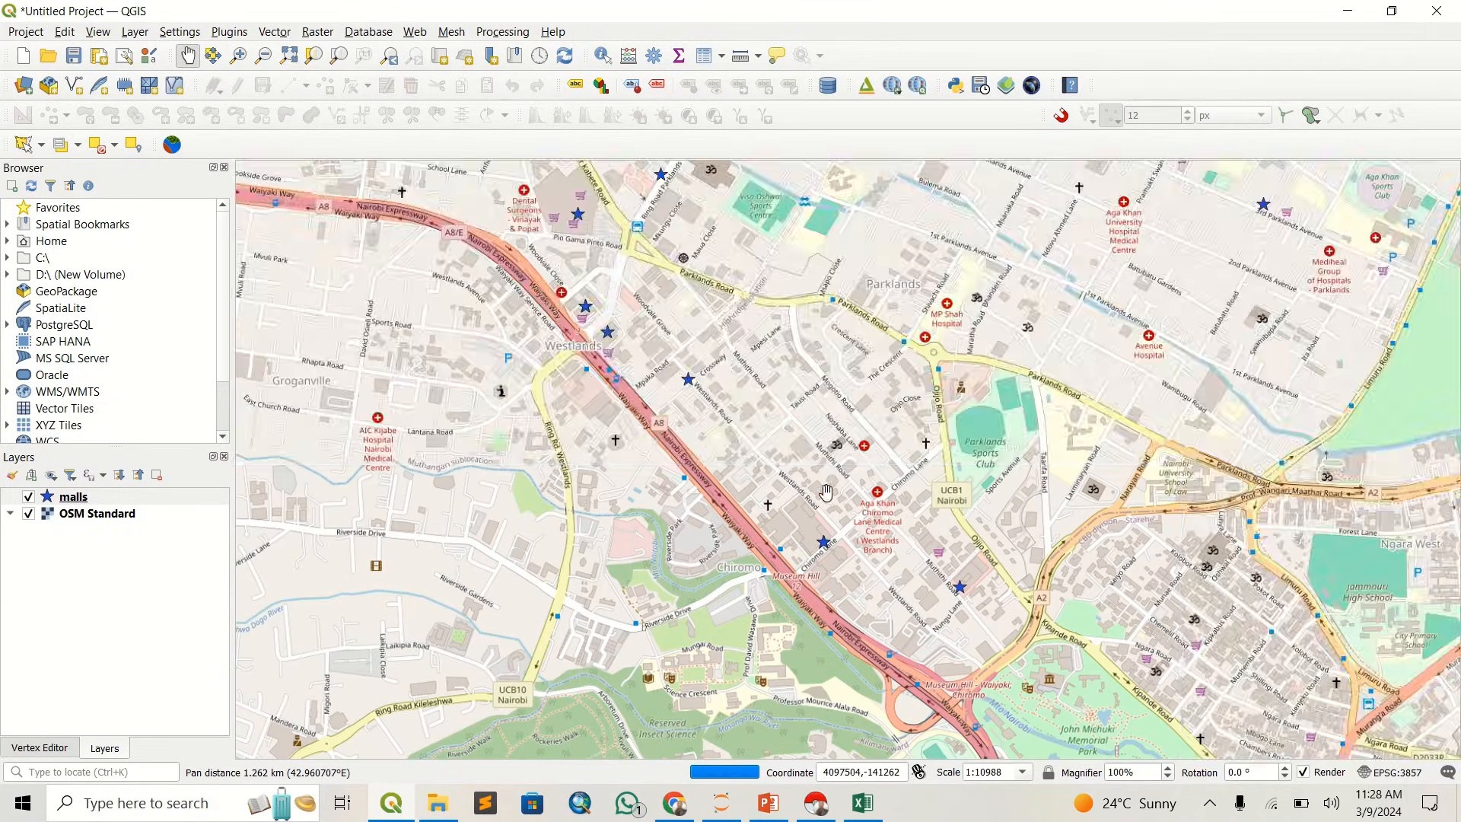
left_click_drag(610, 312, 617, 483)
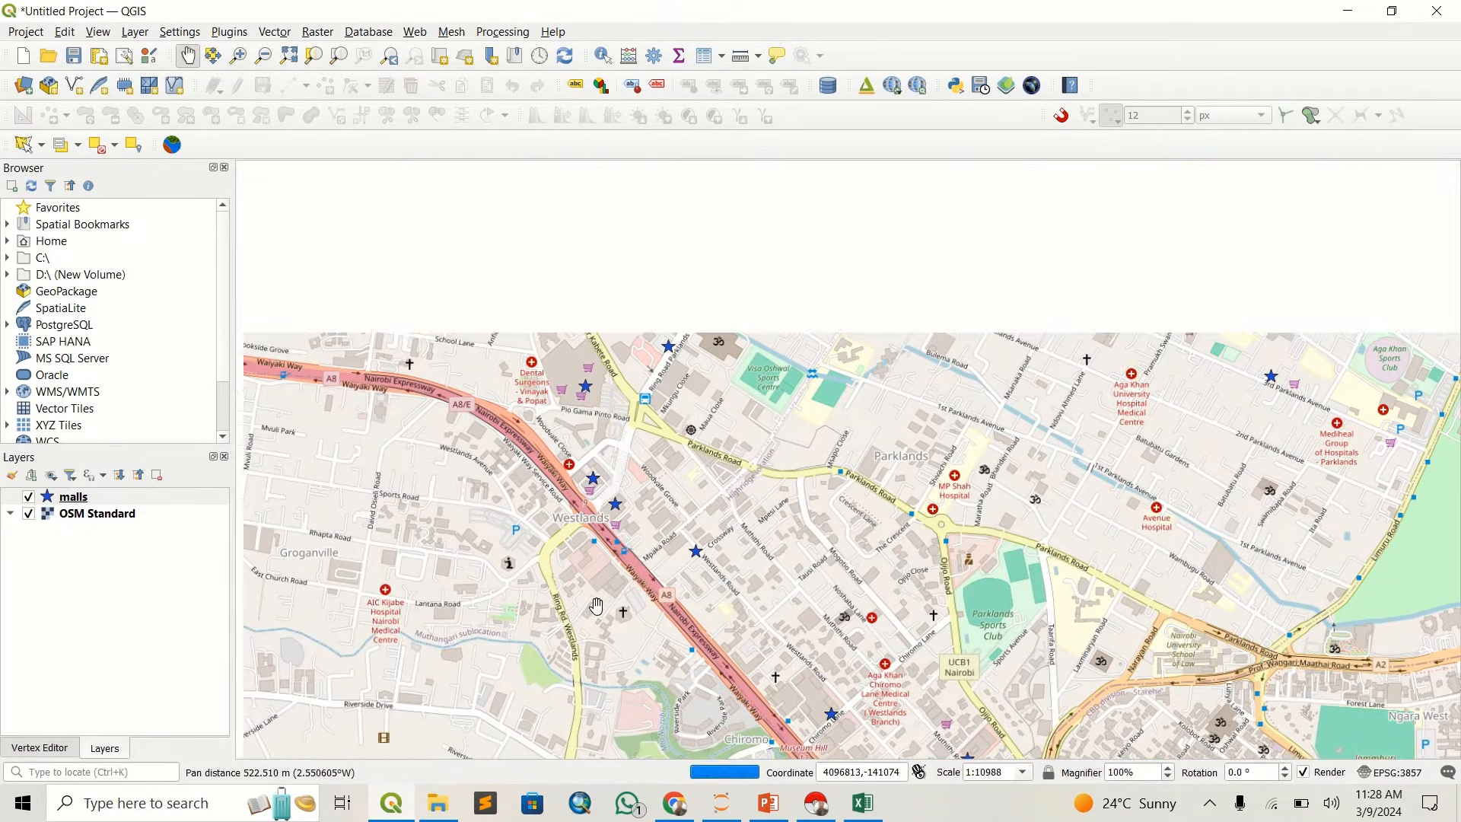
left_click_drag(655, 307, 673, 463)
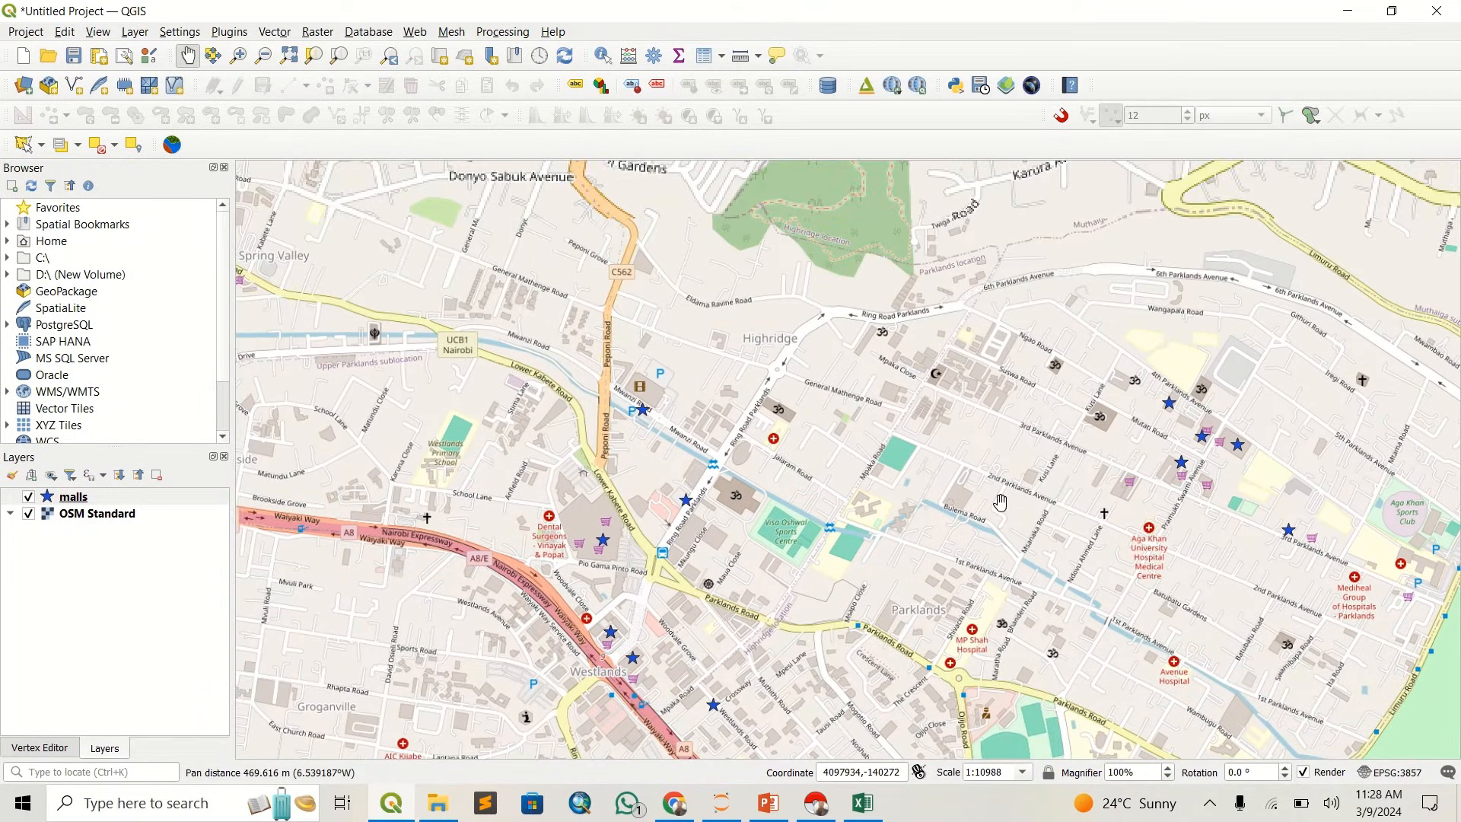
left_click_drag(1002, 535, 945, 627)
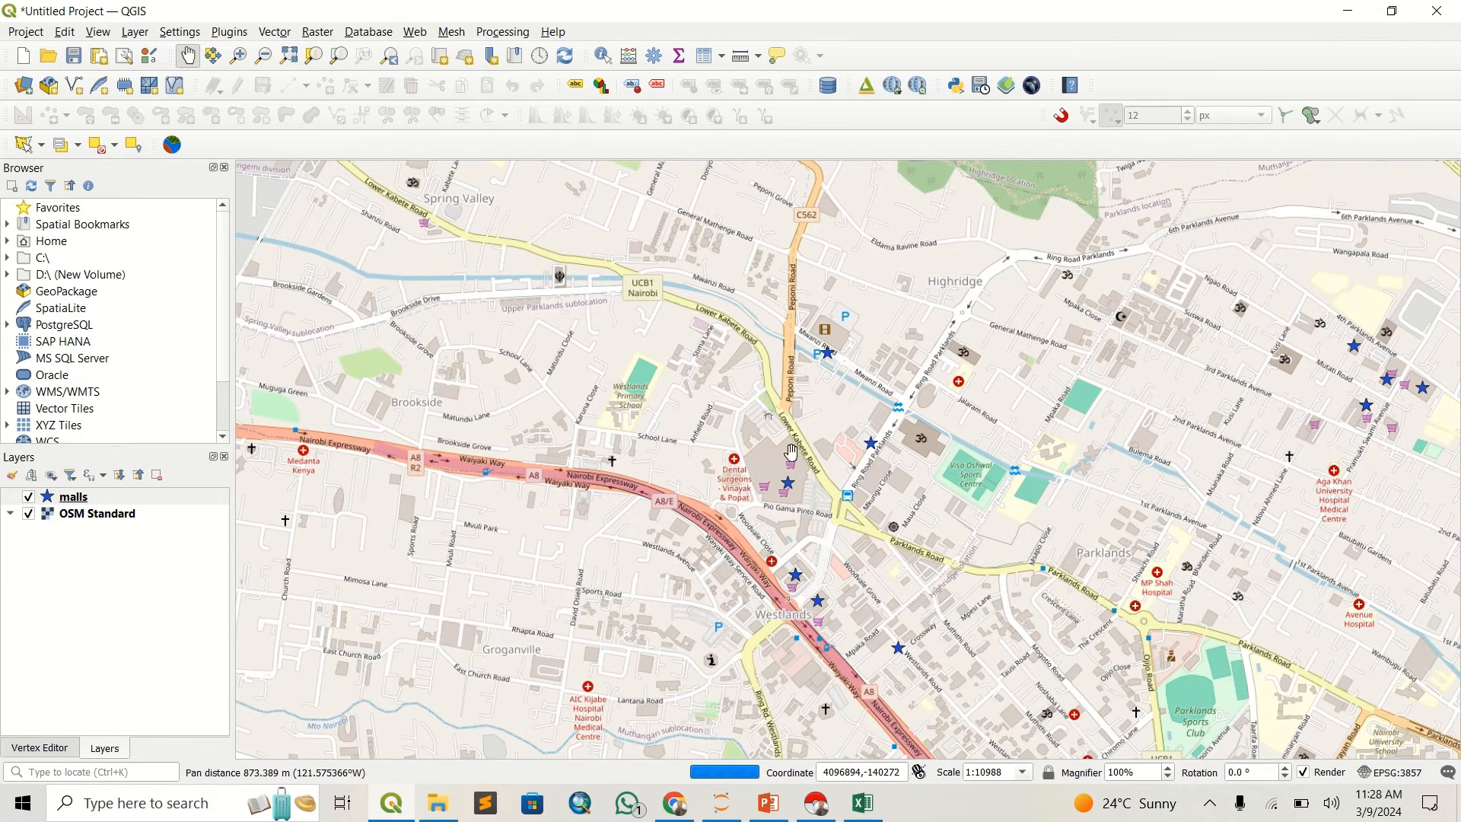
left_click_drag(566, 570, 636, 431)
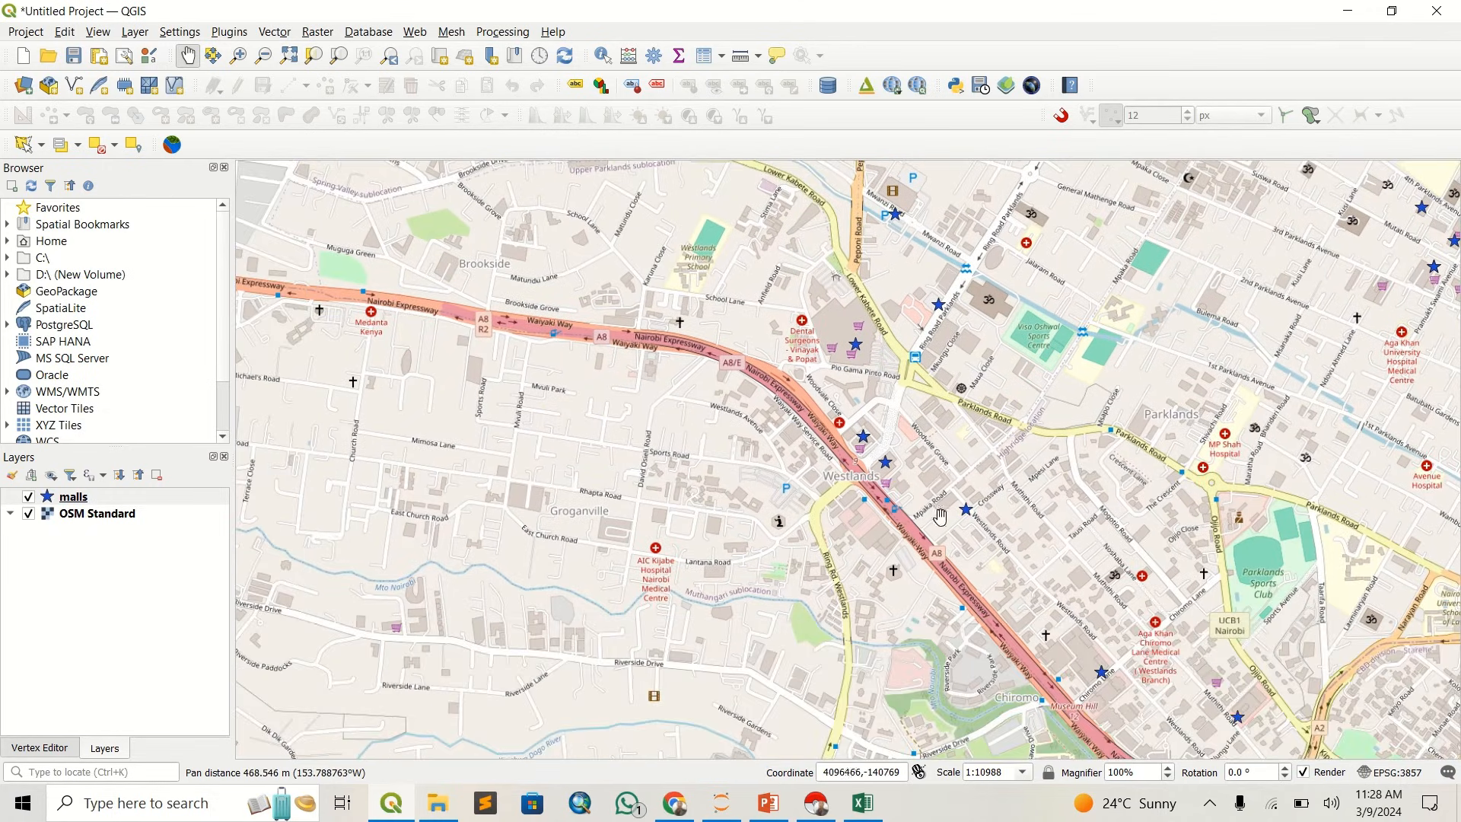
left_click_drag(1127, 551, 811, 574)
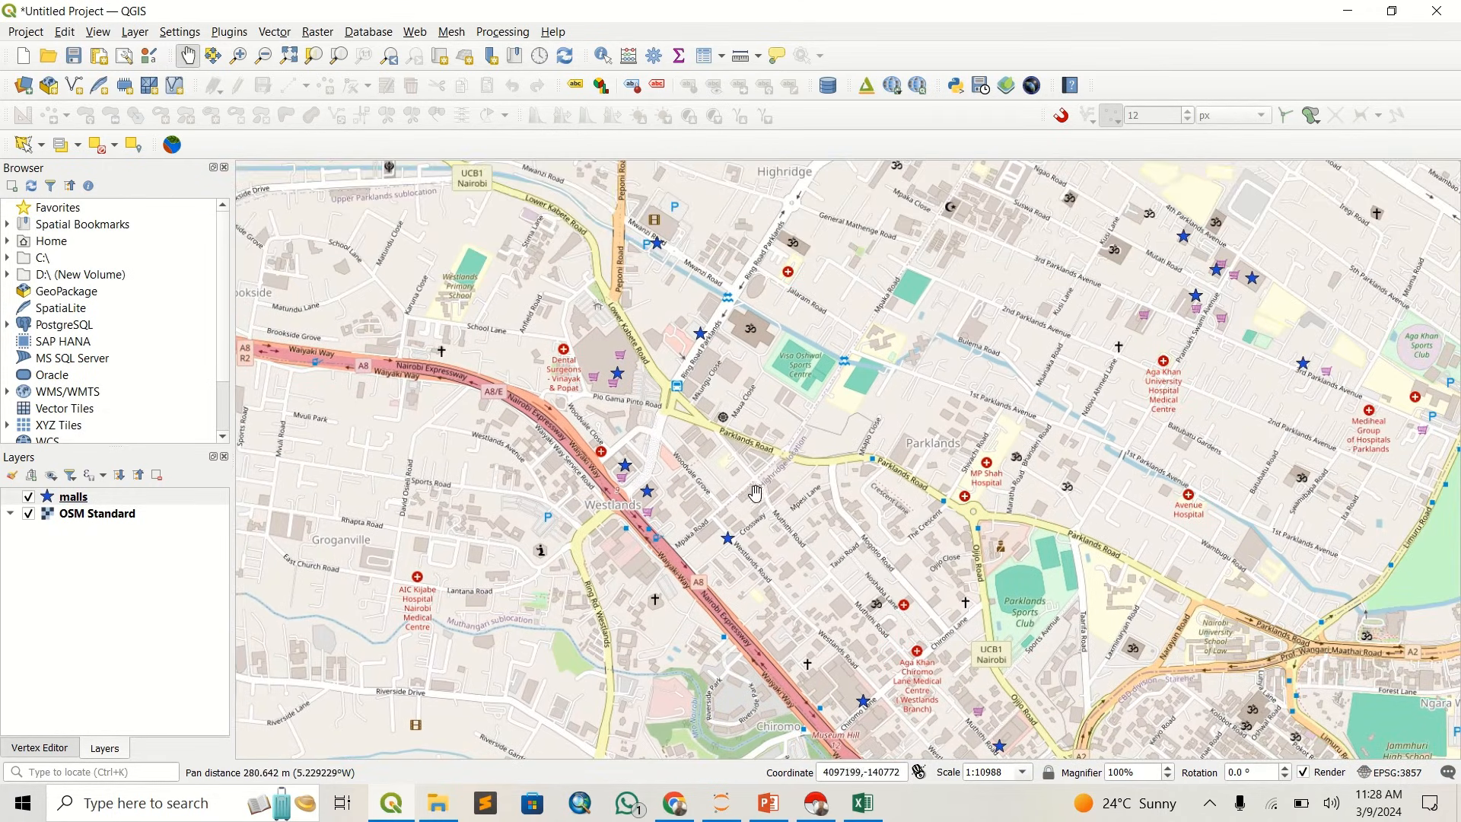
- Start exporting the malls layer's features to a new file, trying GeoJSON and settling on the ESRI Shapefile format
scroll(762, 493, "down", 1)
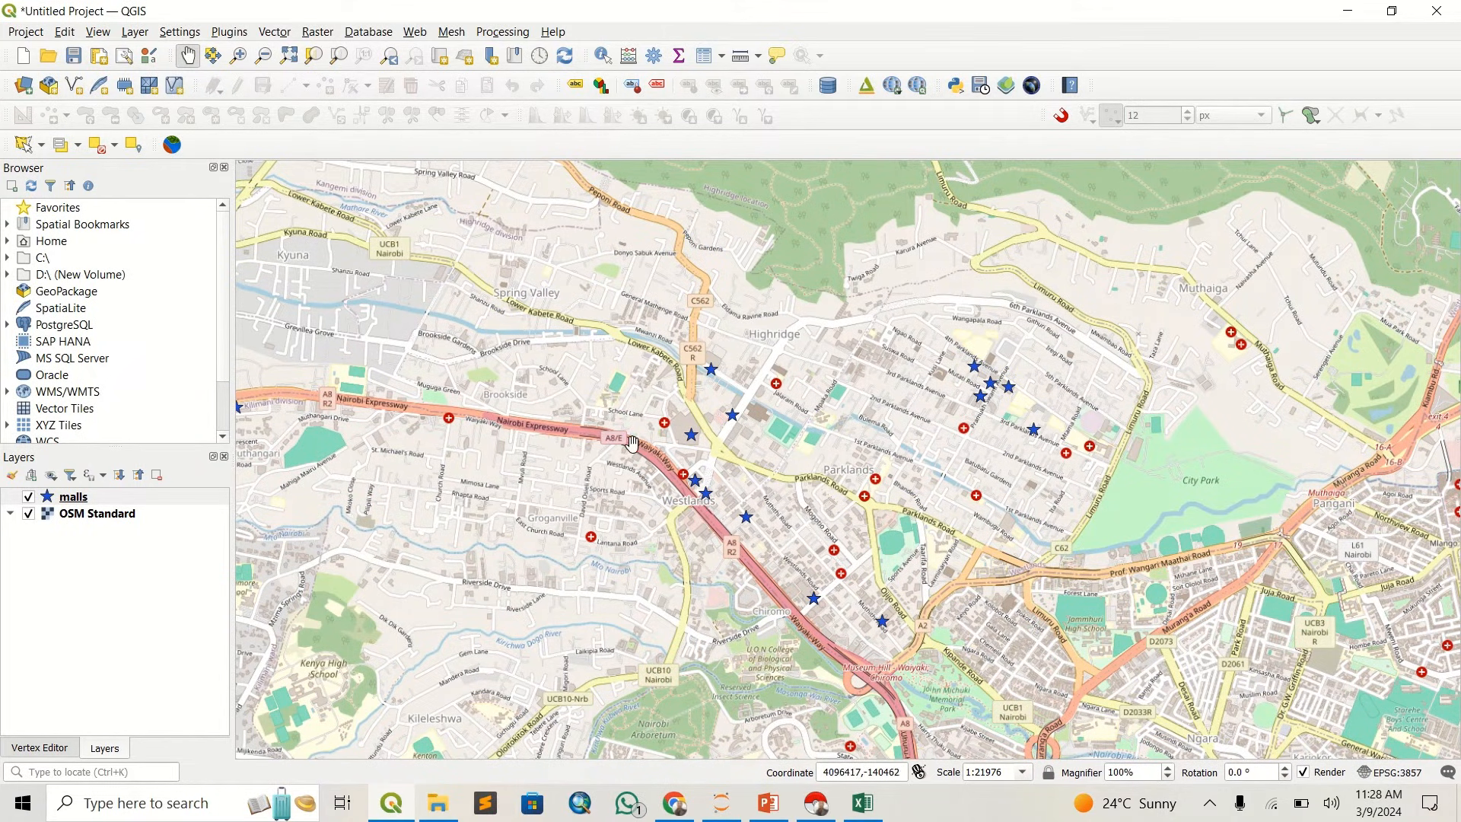
right_click(210, 503)
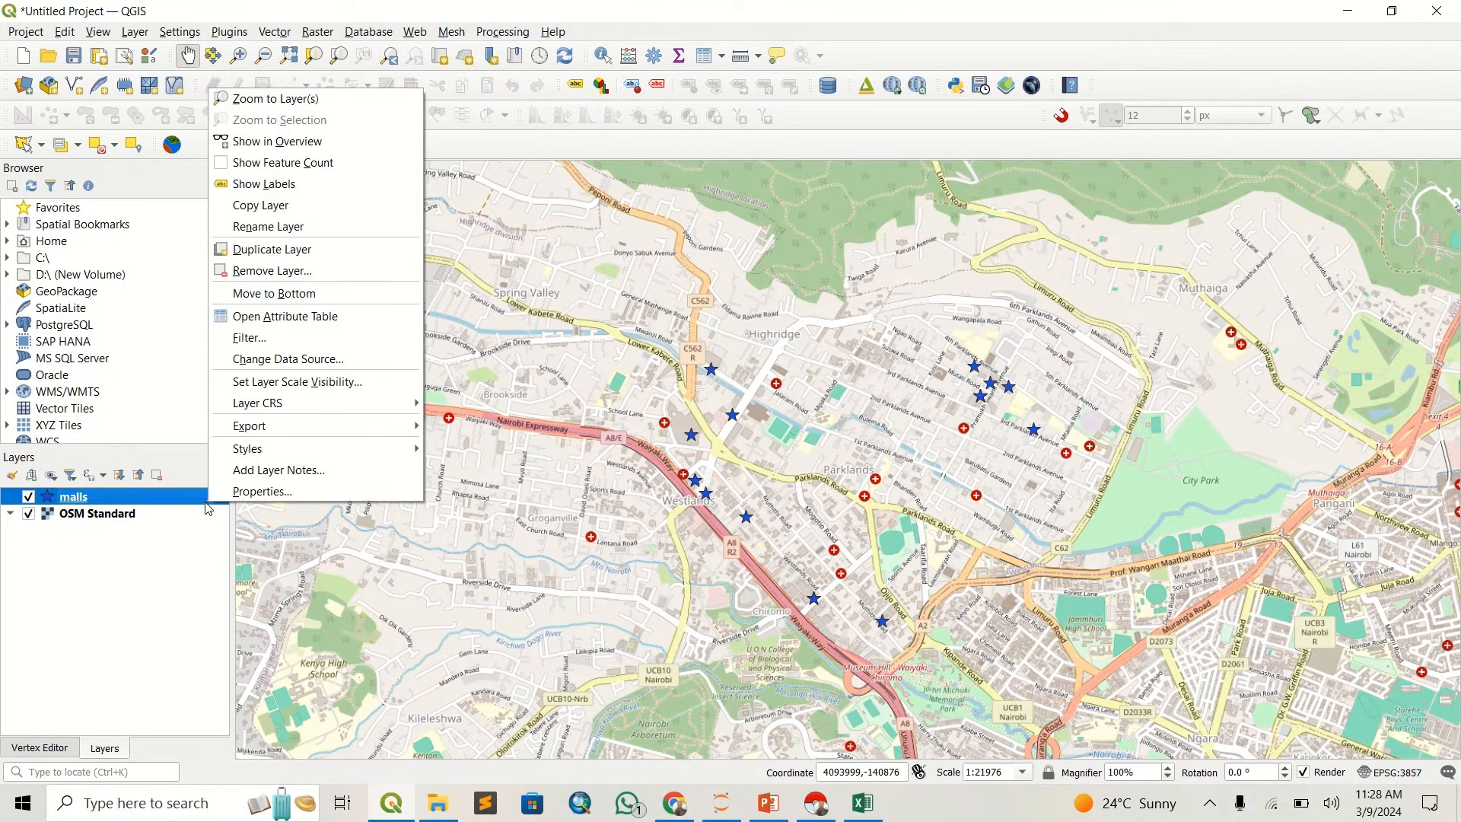
mouse_move(328, 424)
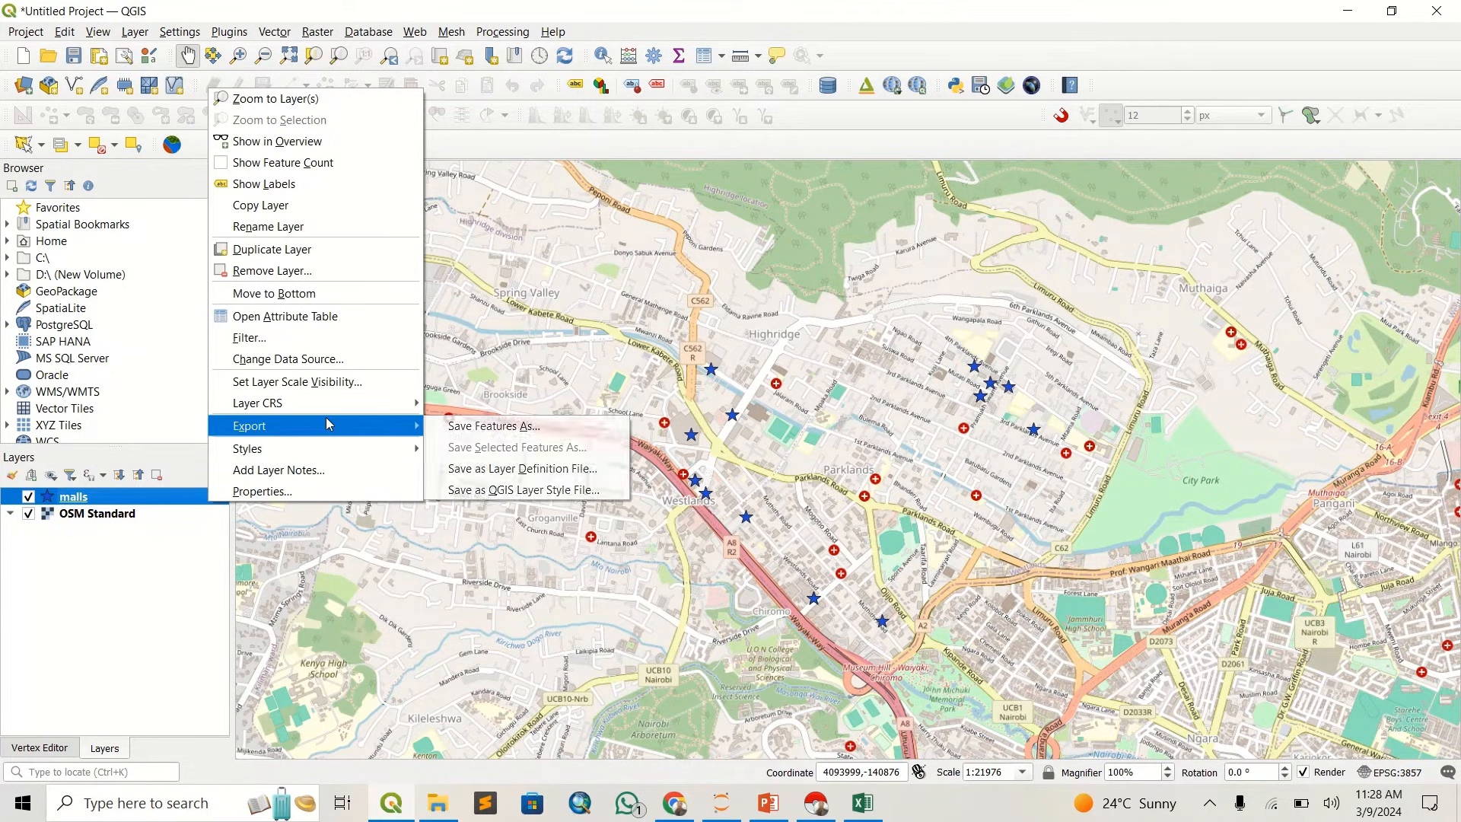
left_click(514, 430)
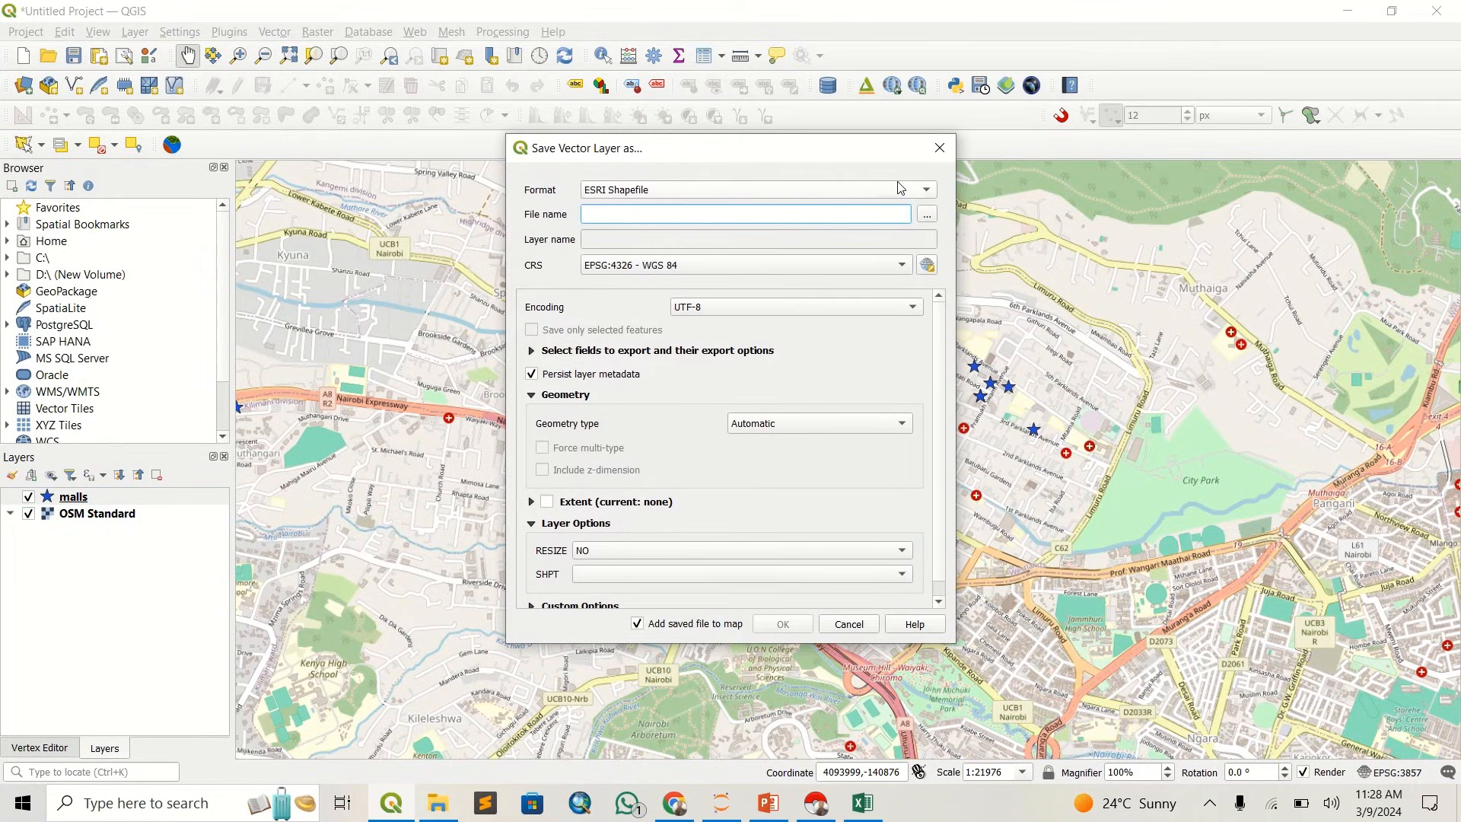
left_click(901, 188)
left_click(897, 191)
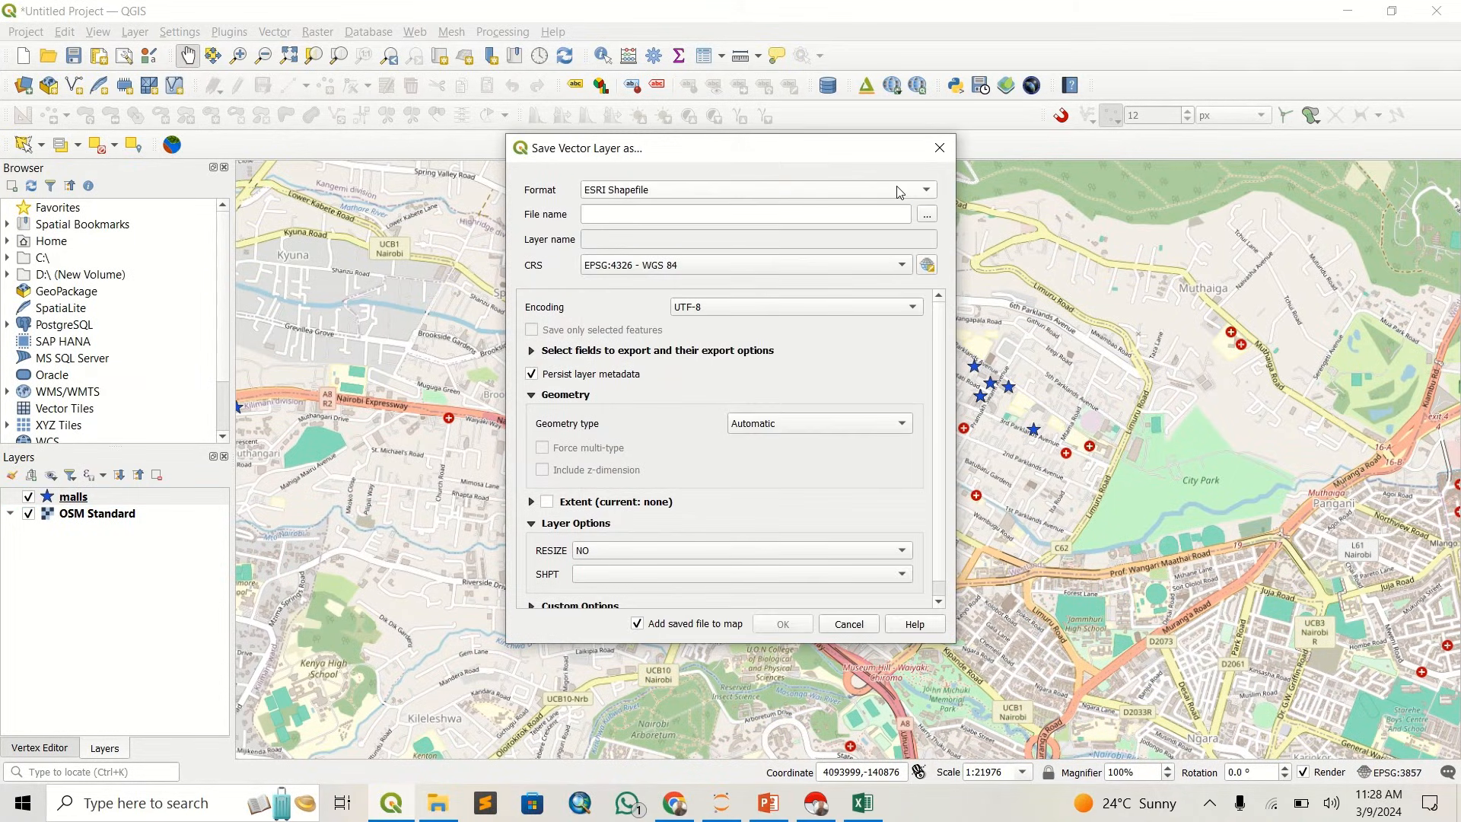
left_click(899, 189)
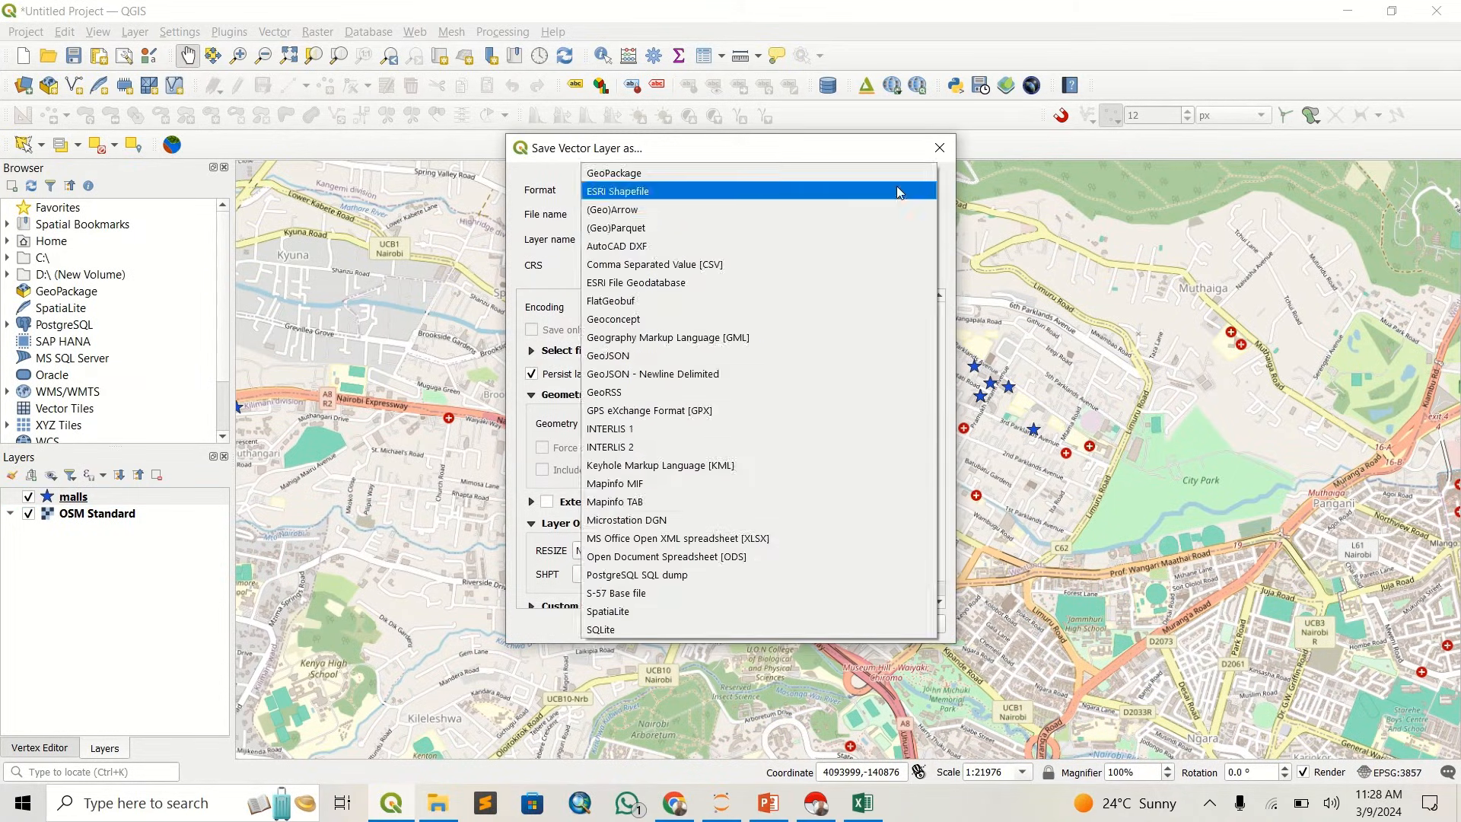
left_click(770, 356)
left_click(834, 193)
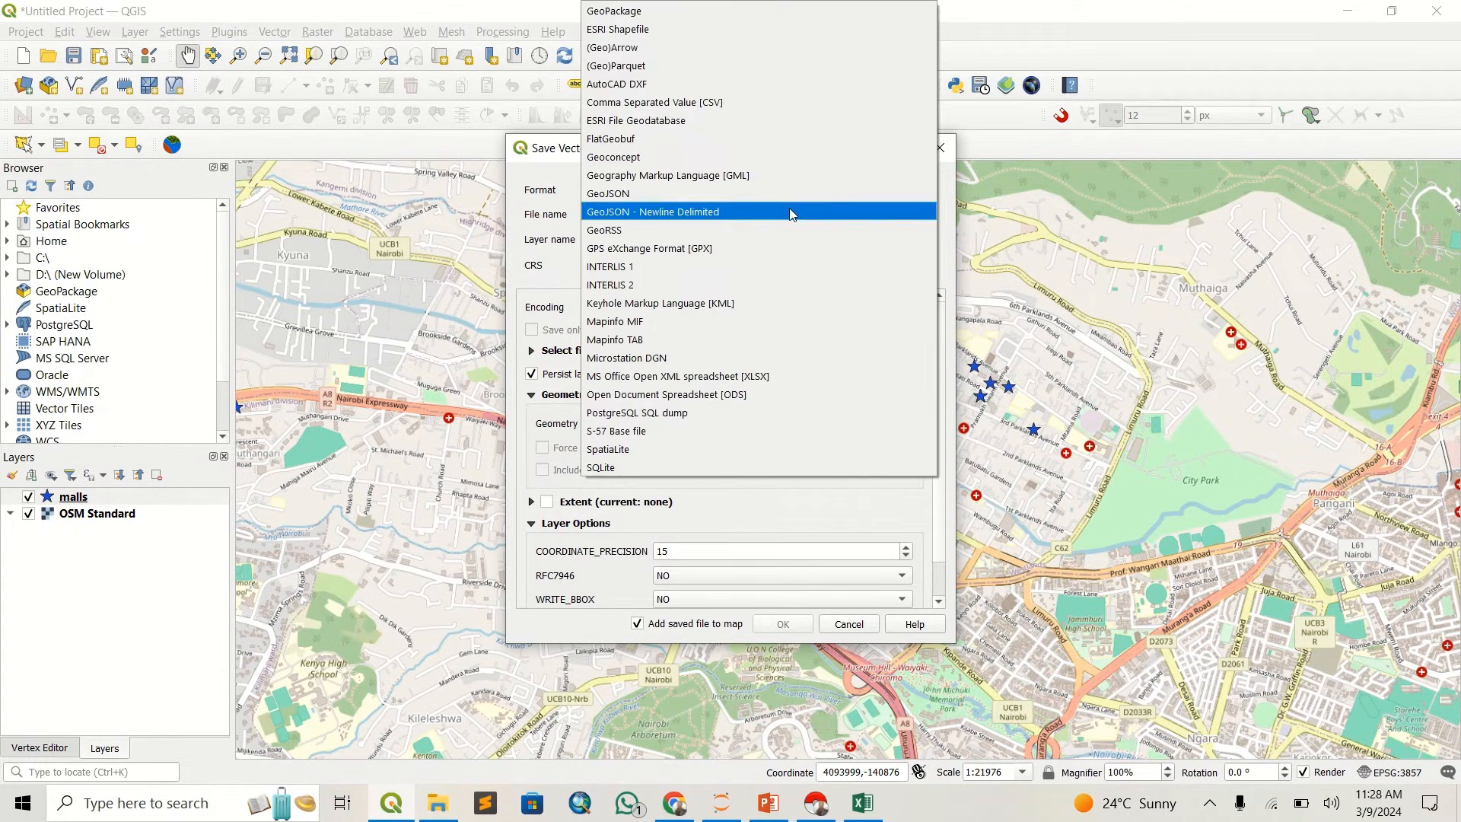
left_click(674, 43)
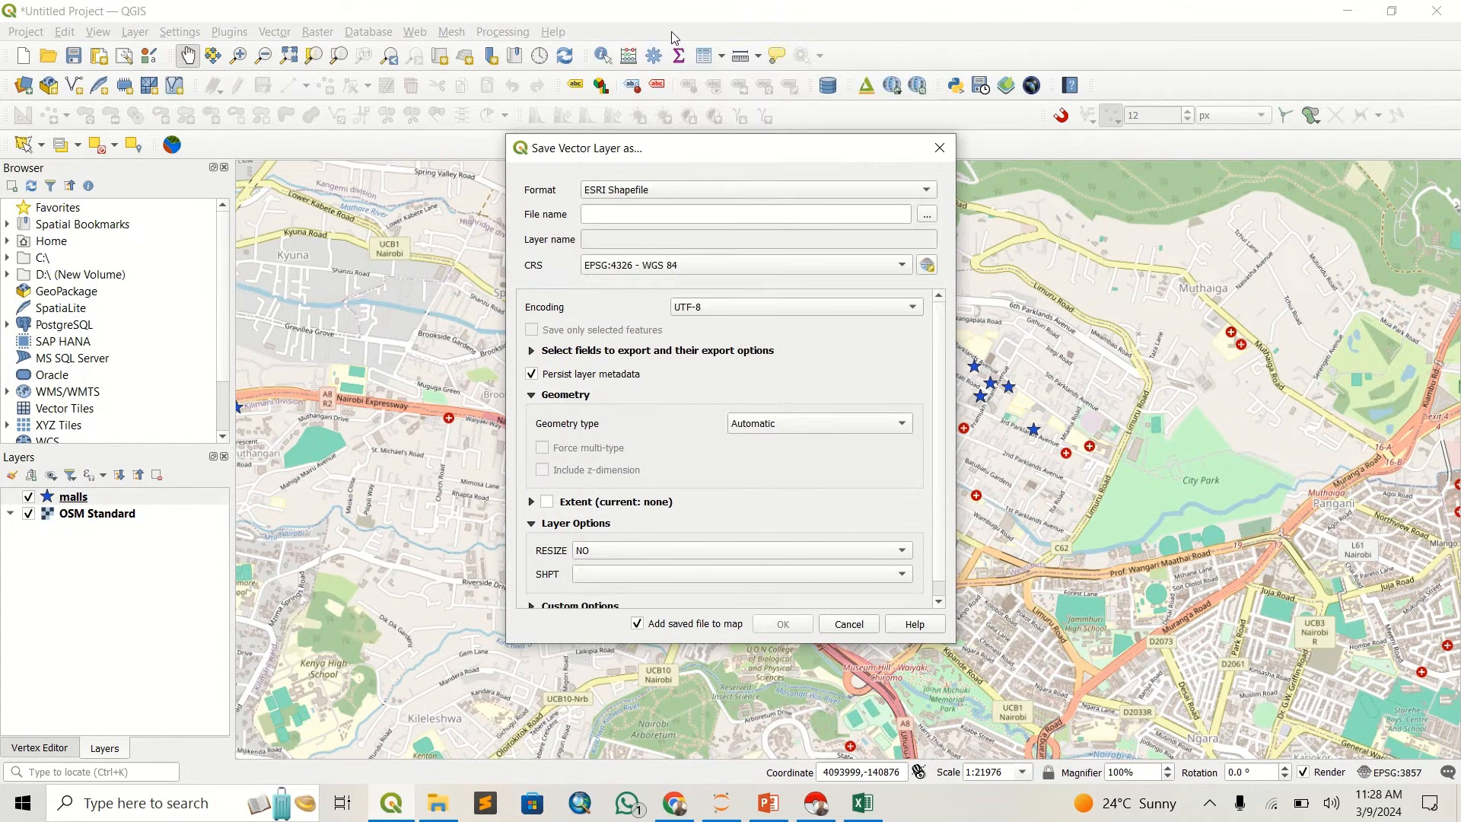
- Name the output shapefile malls and export it in EPSG:4326 - WGS 84, adding the saved file to the map
left_click(934, 219)
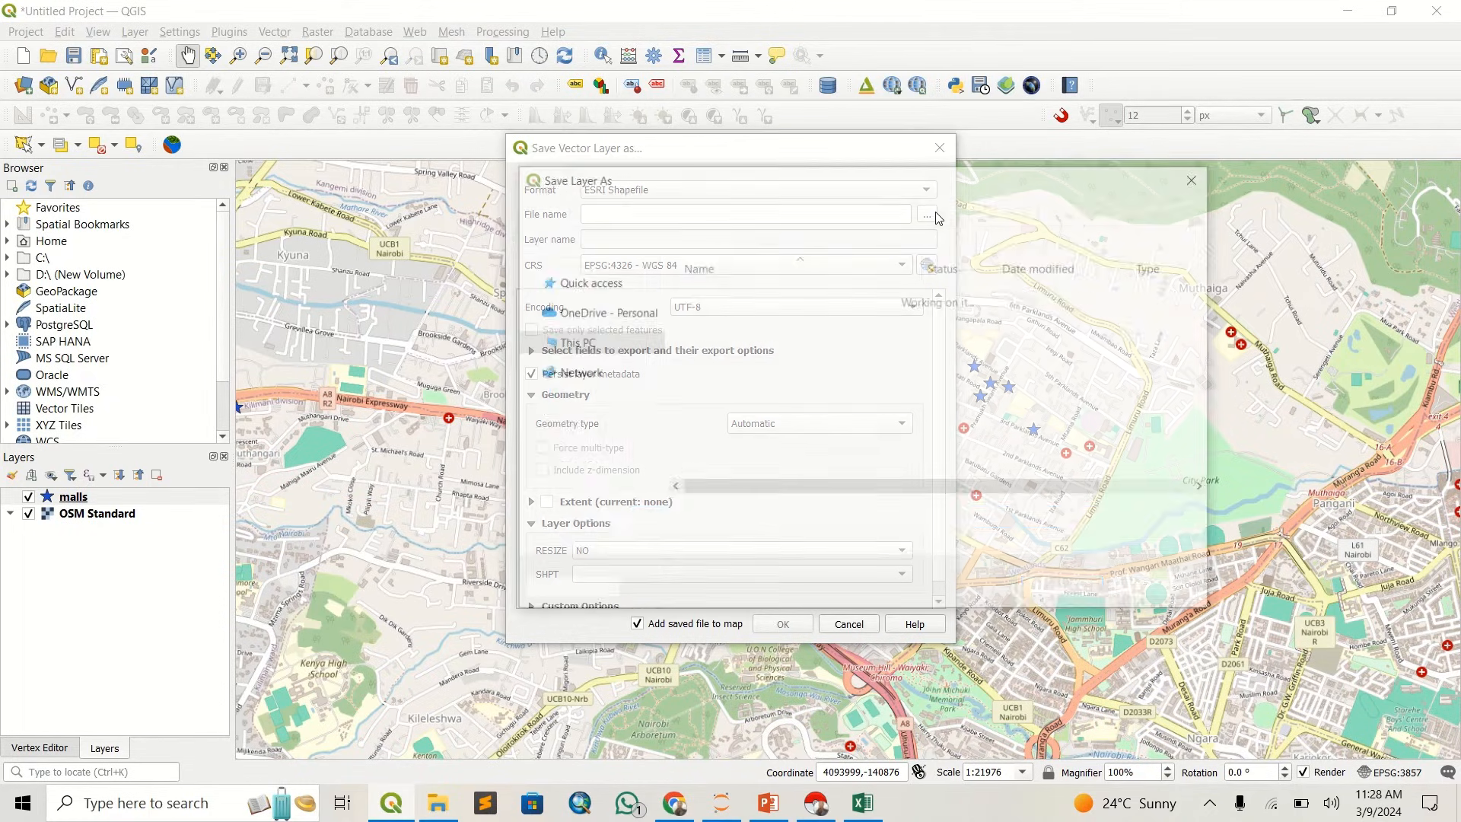
left_click(1200, 181)
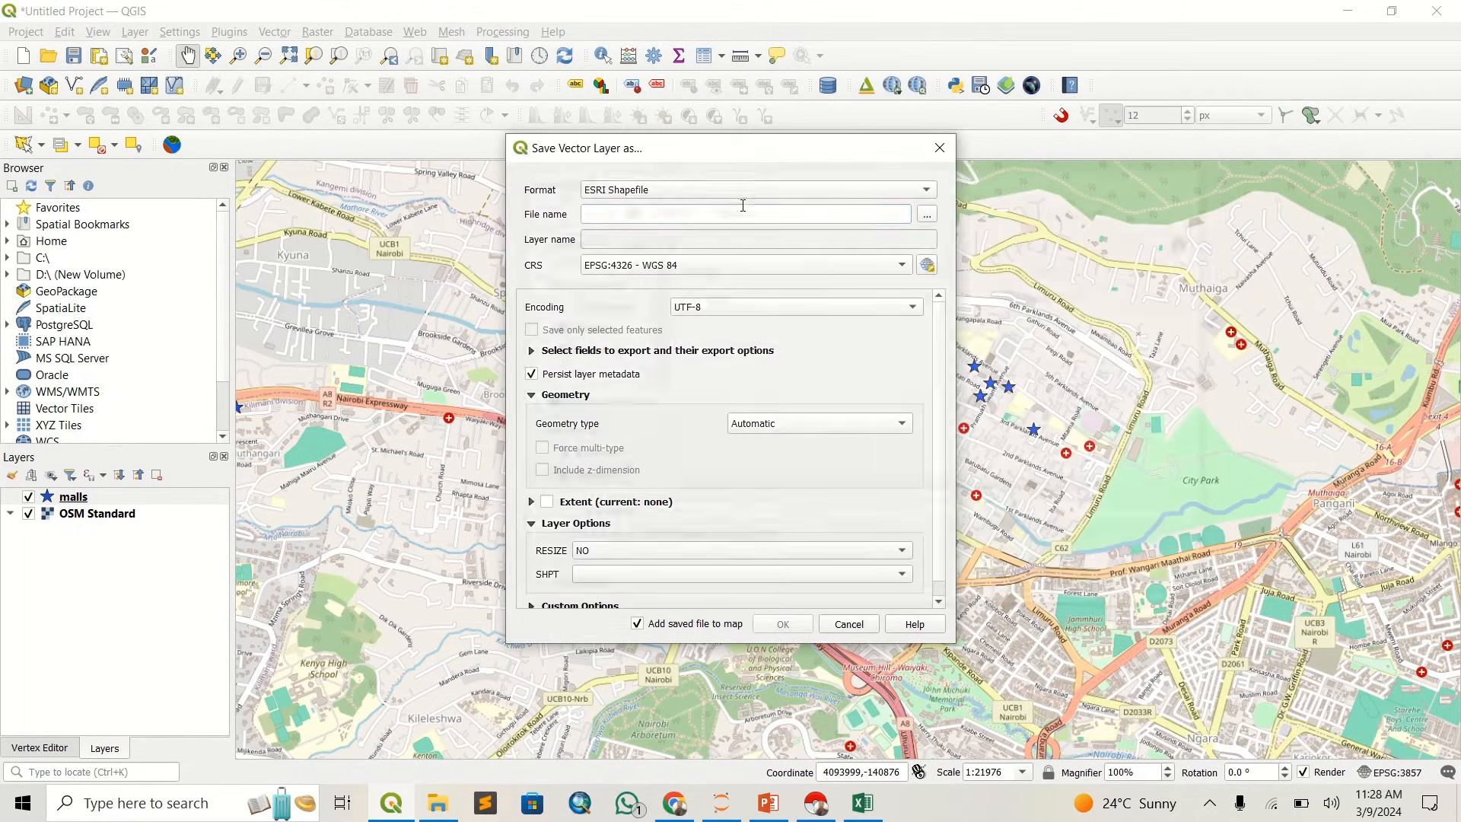
left_click(743, 213)
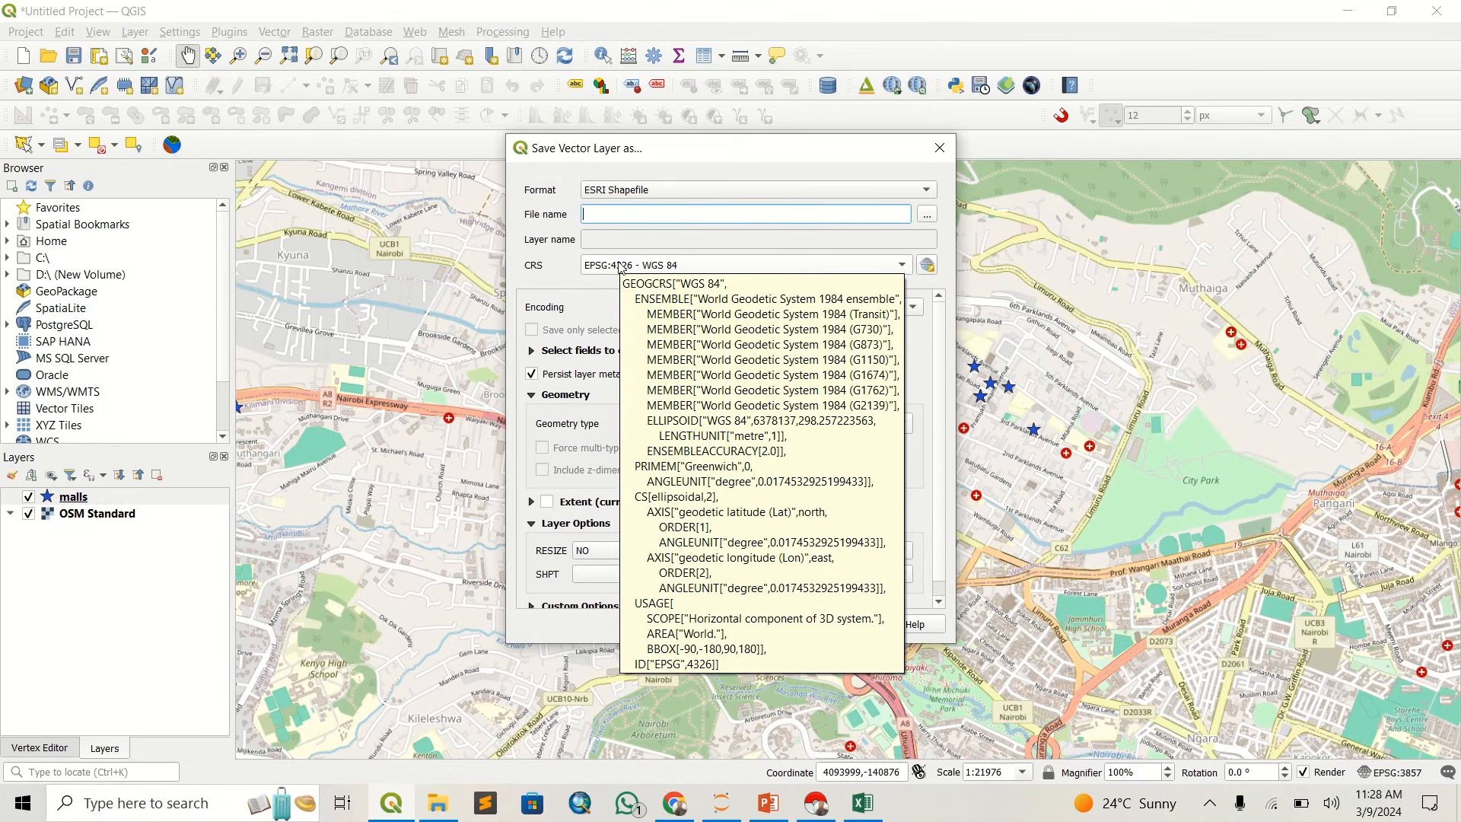
type("malls")
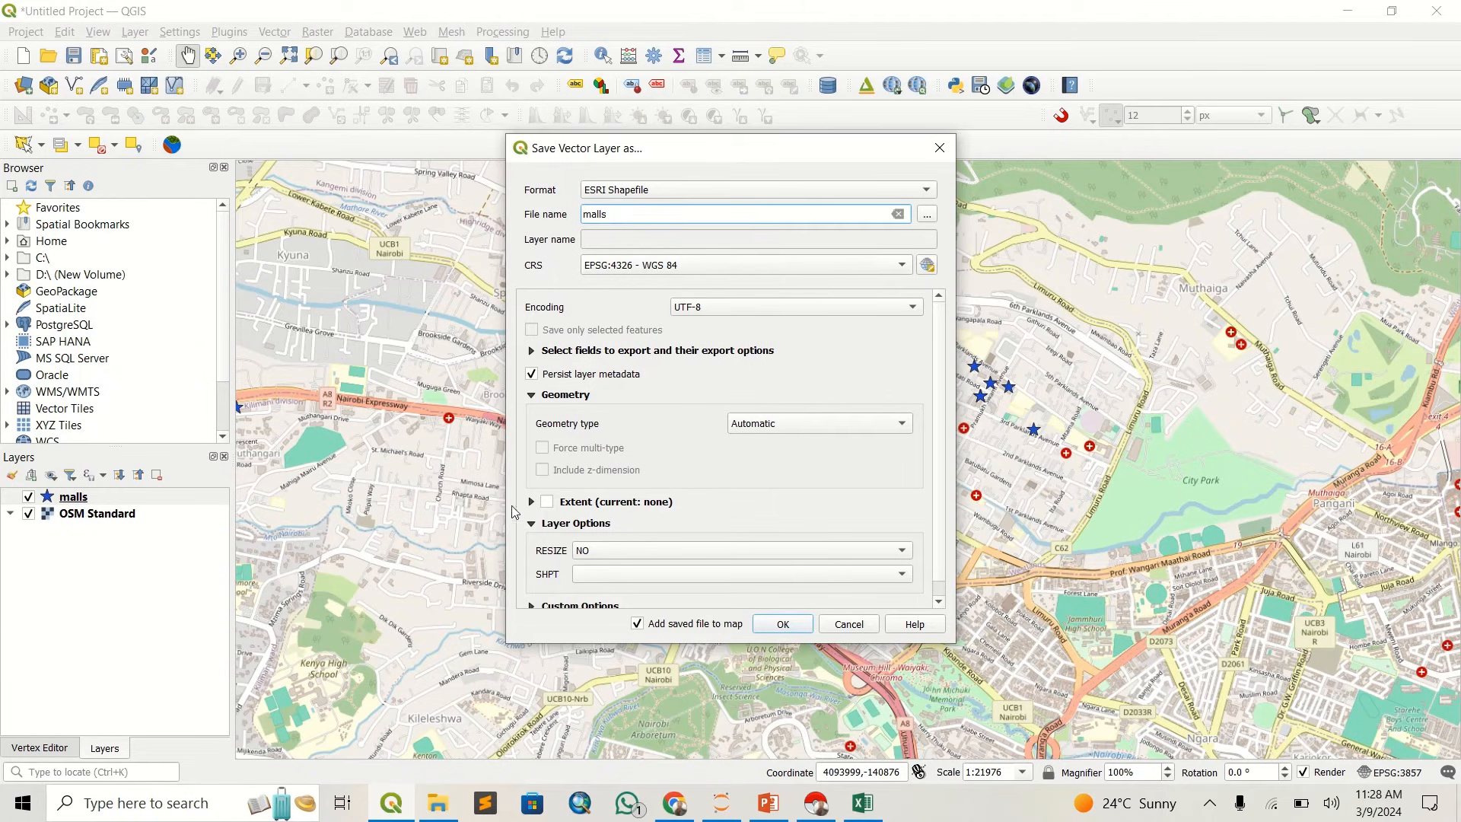
left_click(783, 624)
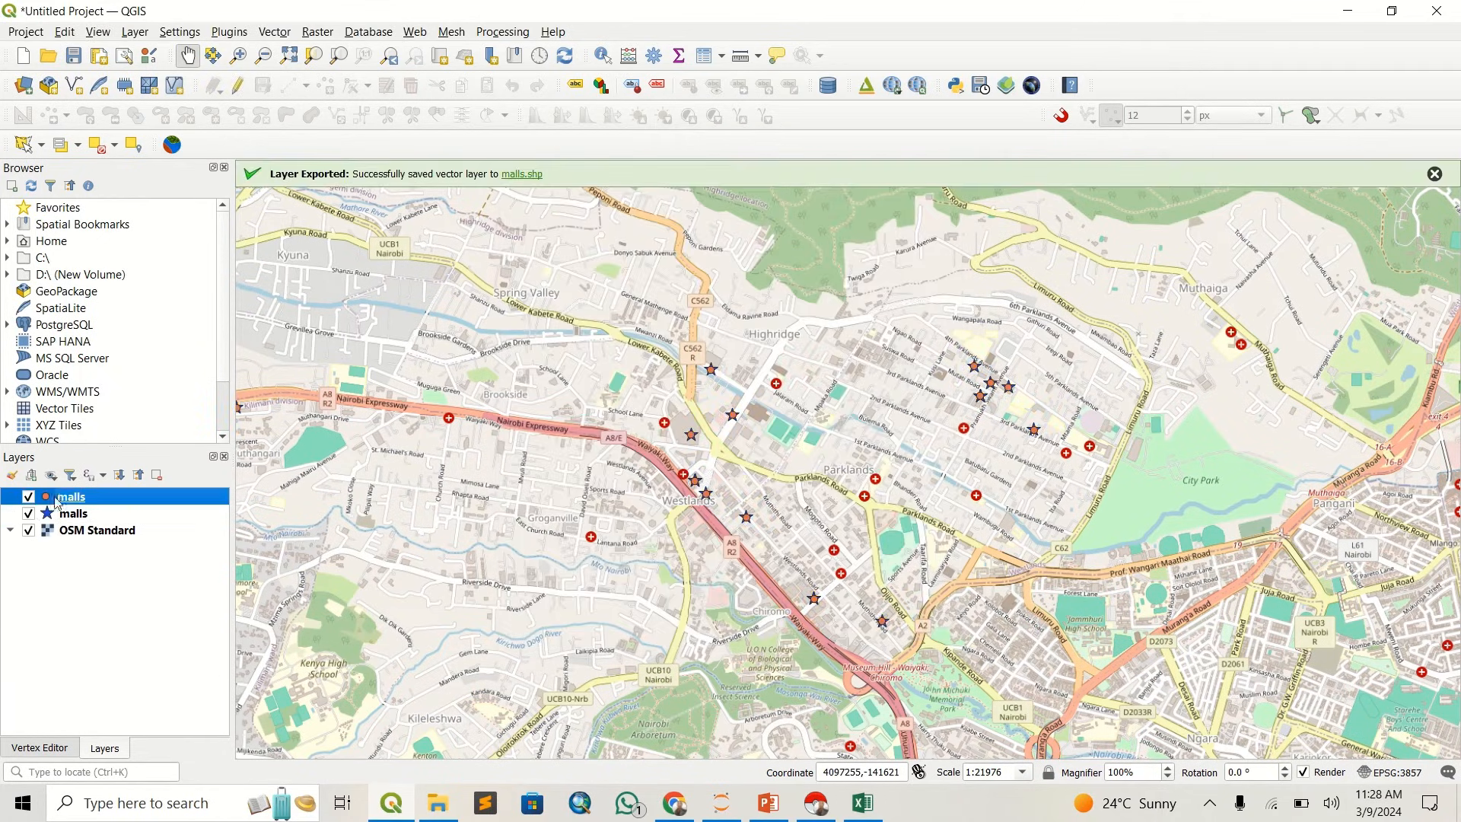
- Review the source settings and layer information in the exported malls shapefile's properties
right_click(100, 498)
left_click(137, 485)
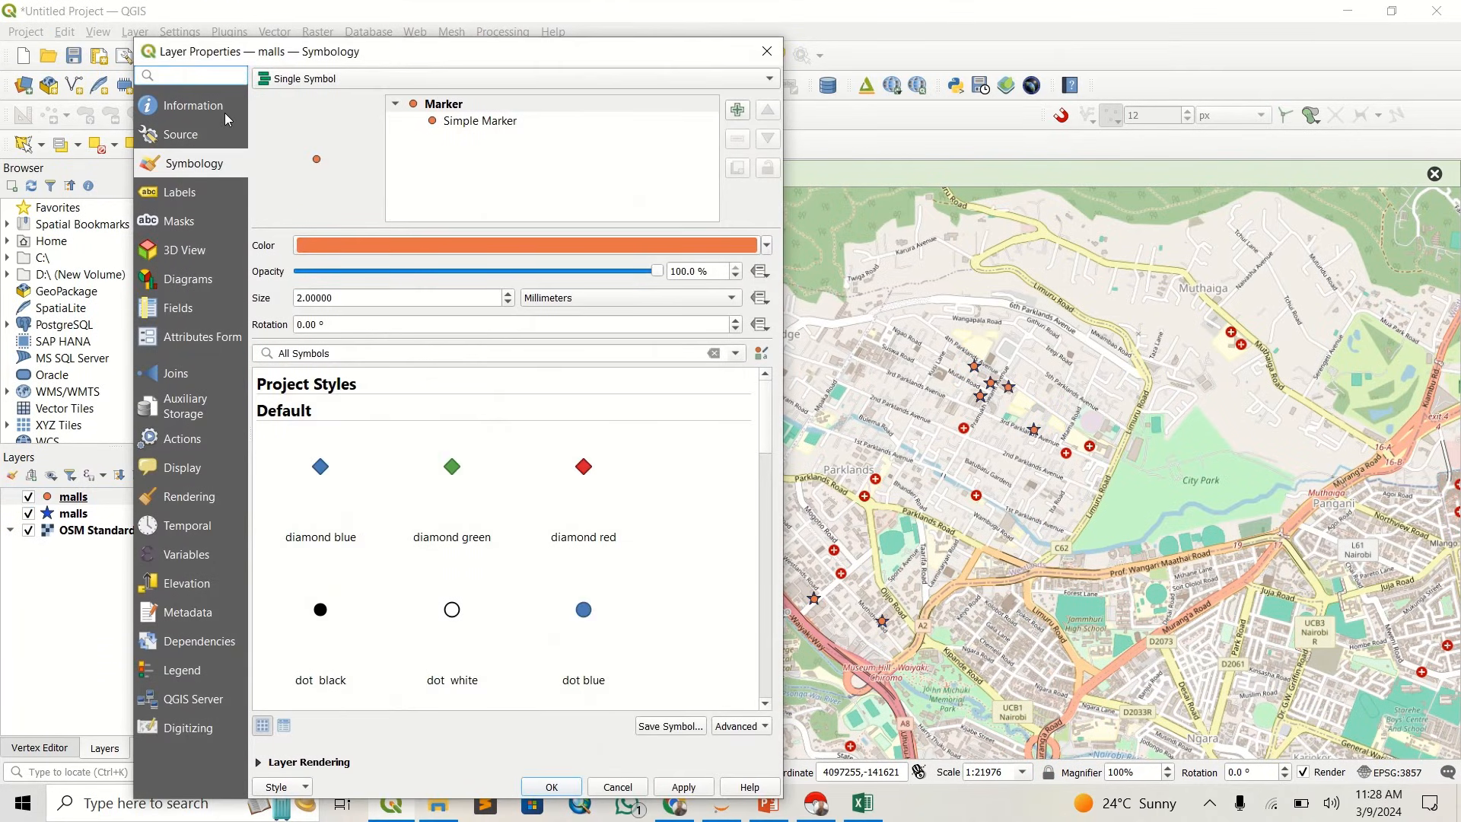
left_click(218, 144)
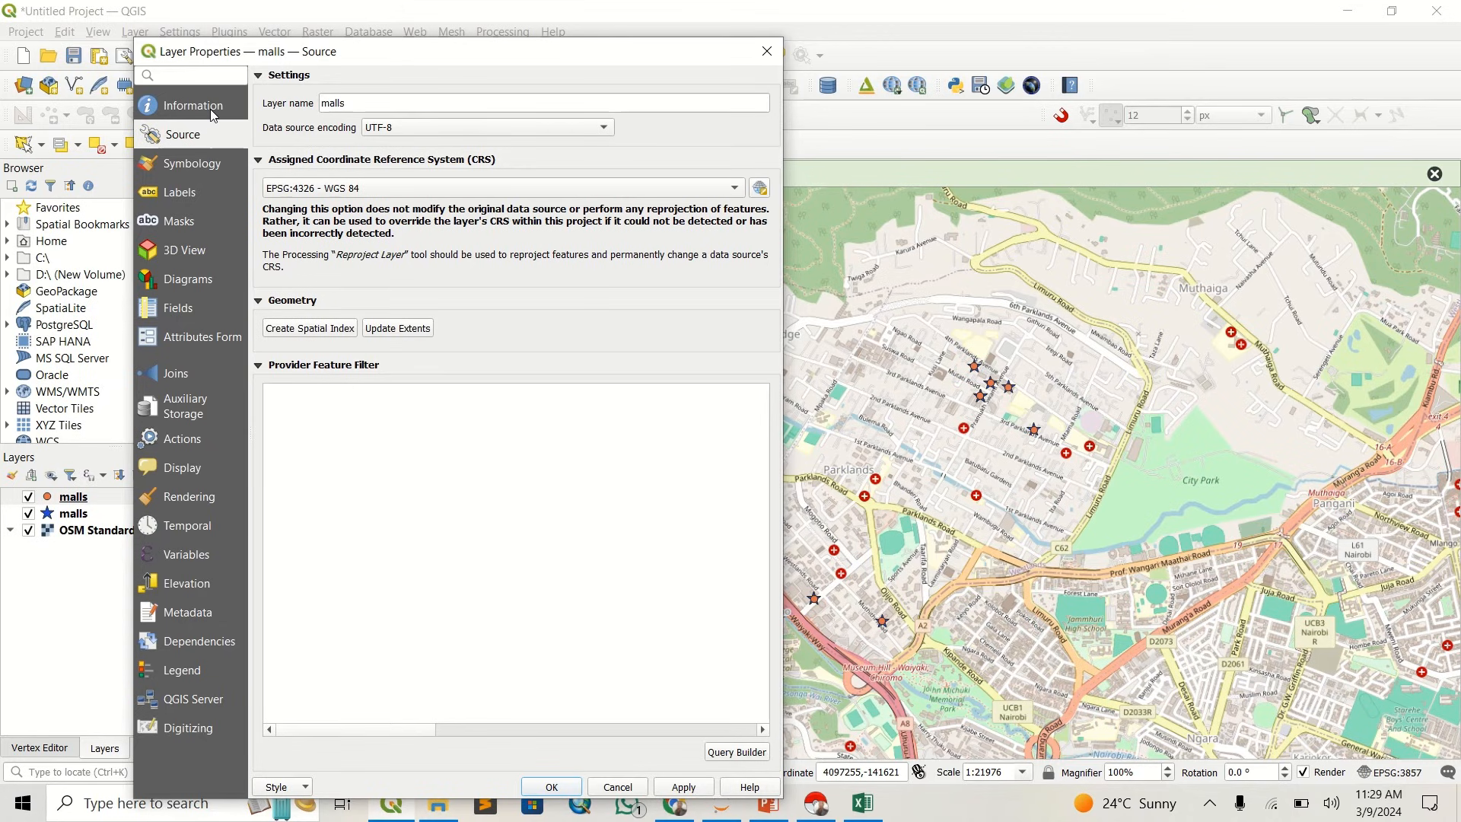
left_click(206, 109)
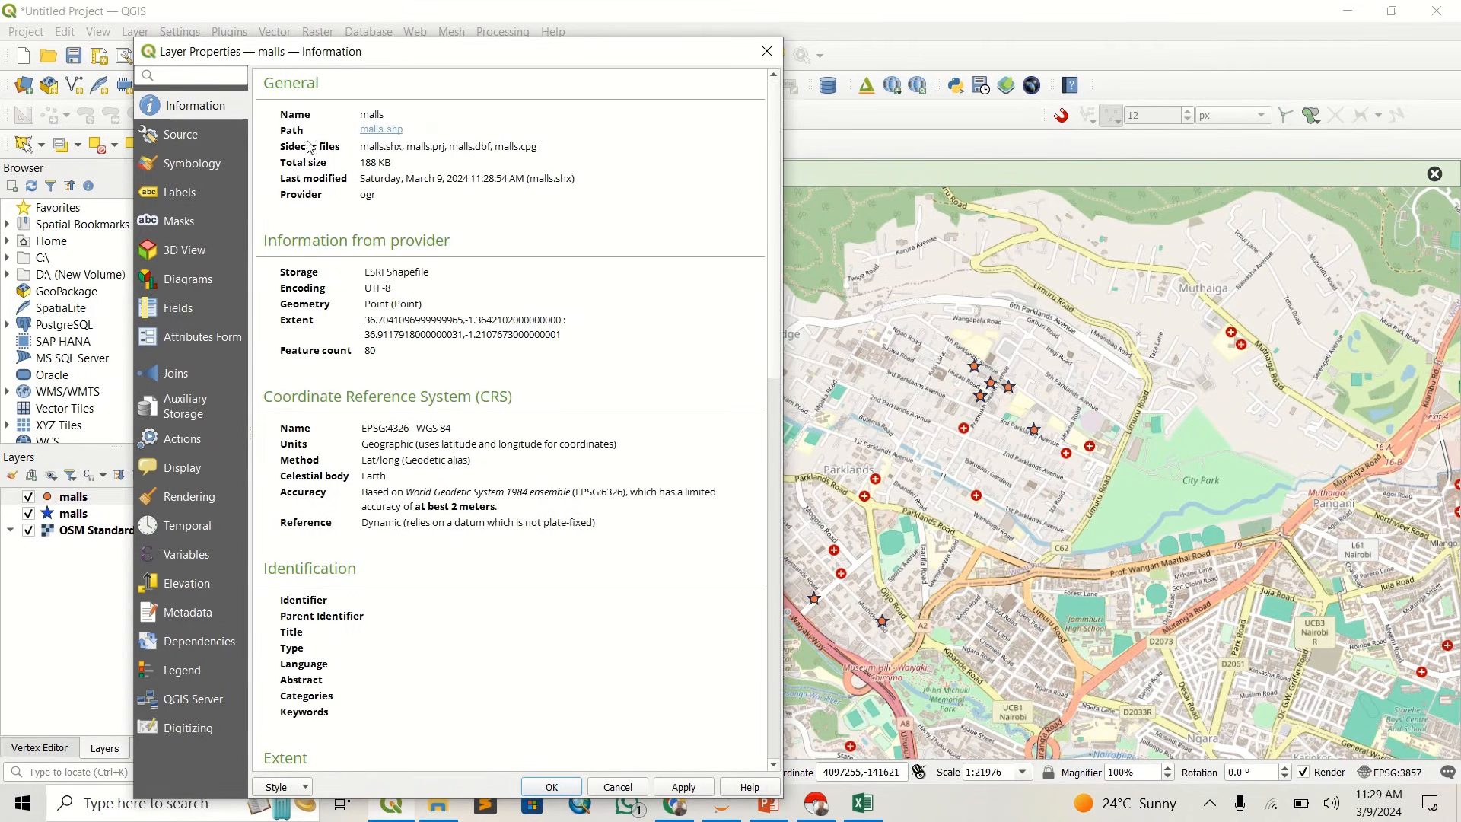
left_click(761, 55)
- Hide and reshow the exported malls shapefile layer to compare its points with the original star markers
left_click(29, 497)
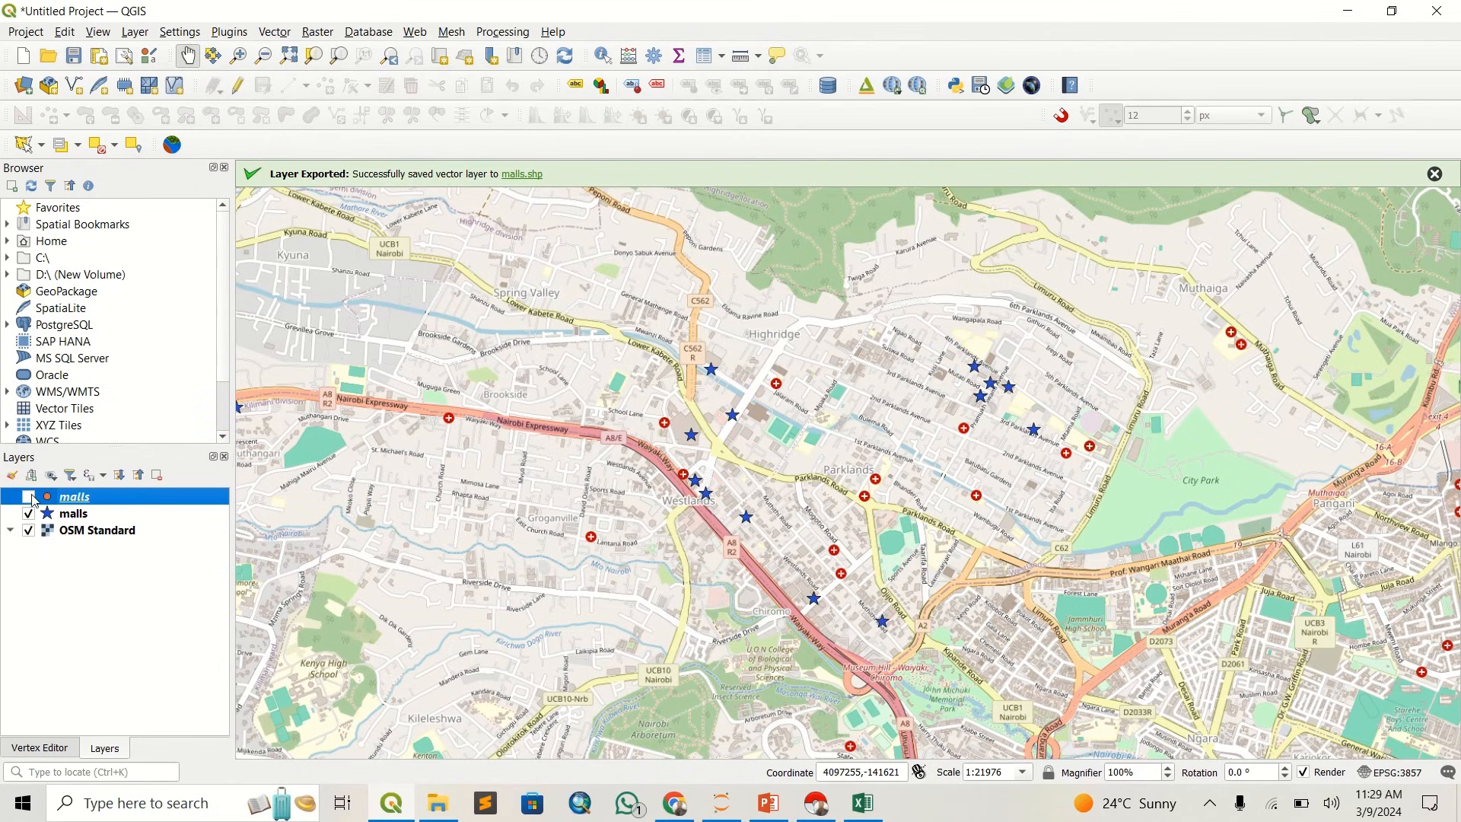
left_click(29, 498)
left_click_drag(633, 605, 624, 527)
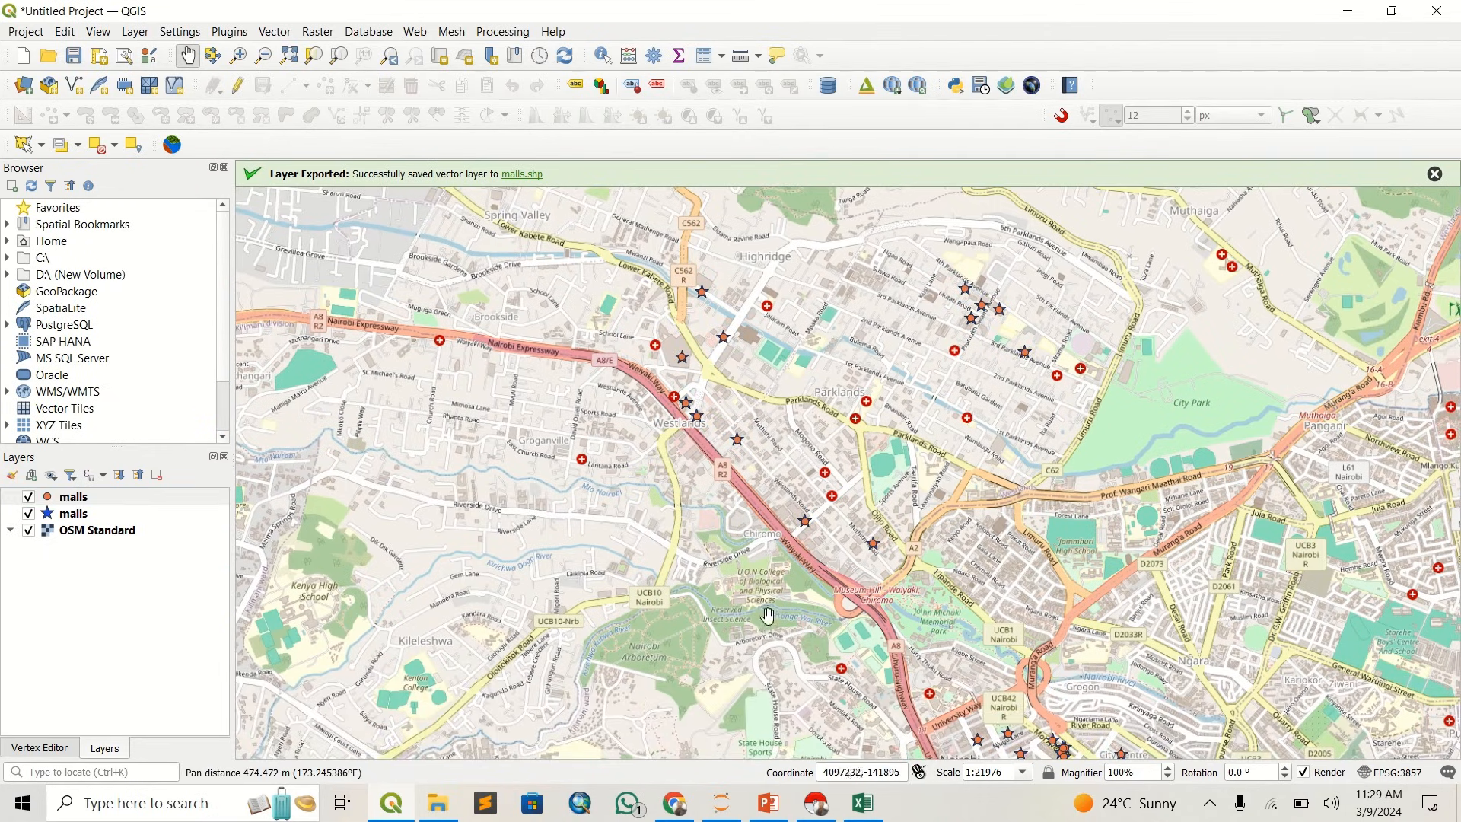